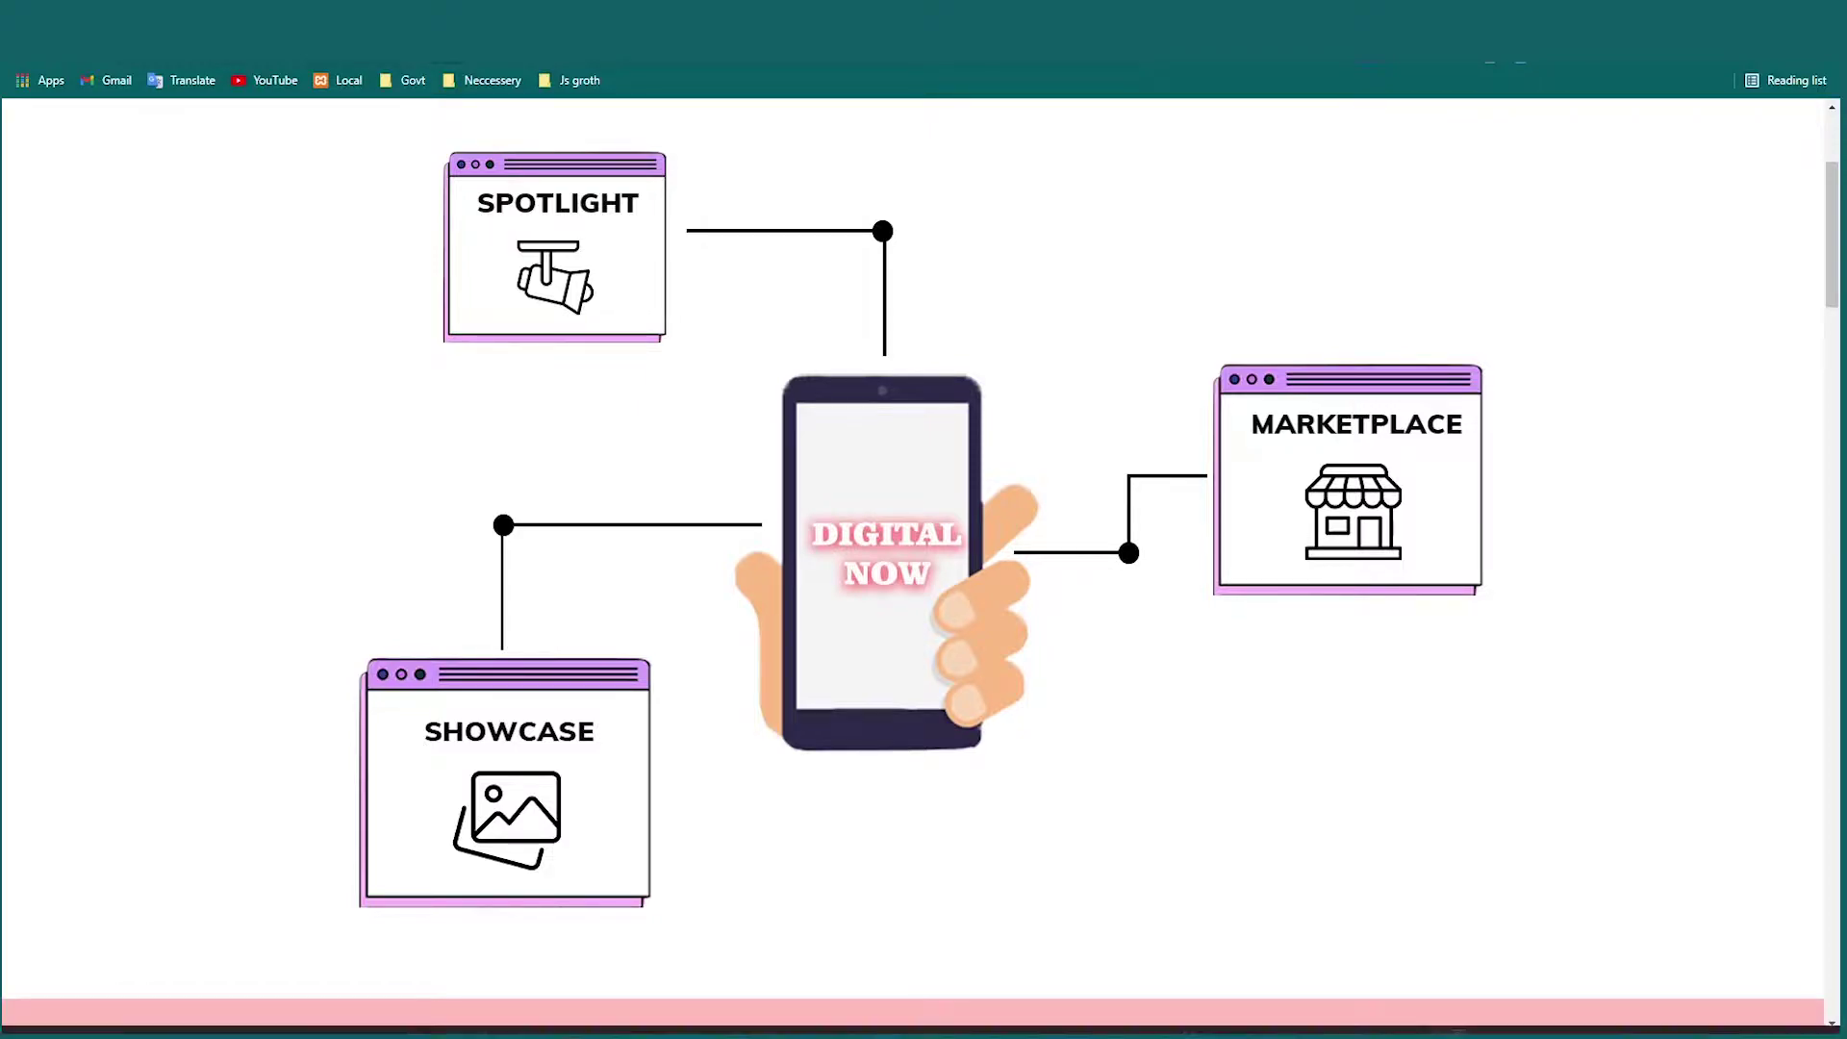
# Switch to main.psd in Photoshop and collapse the marketplace layer group.
pyautogui.press('super+d')
pyautogui.click(1365, 1010)
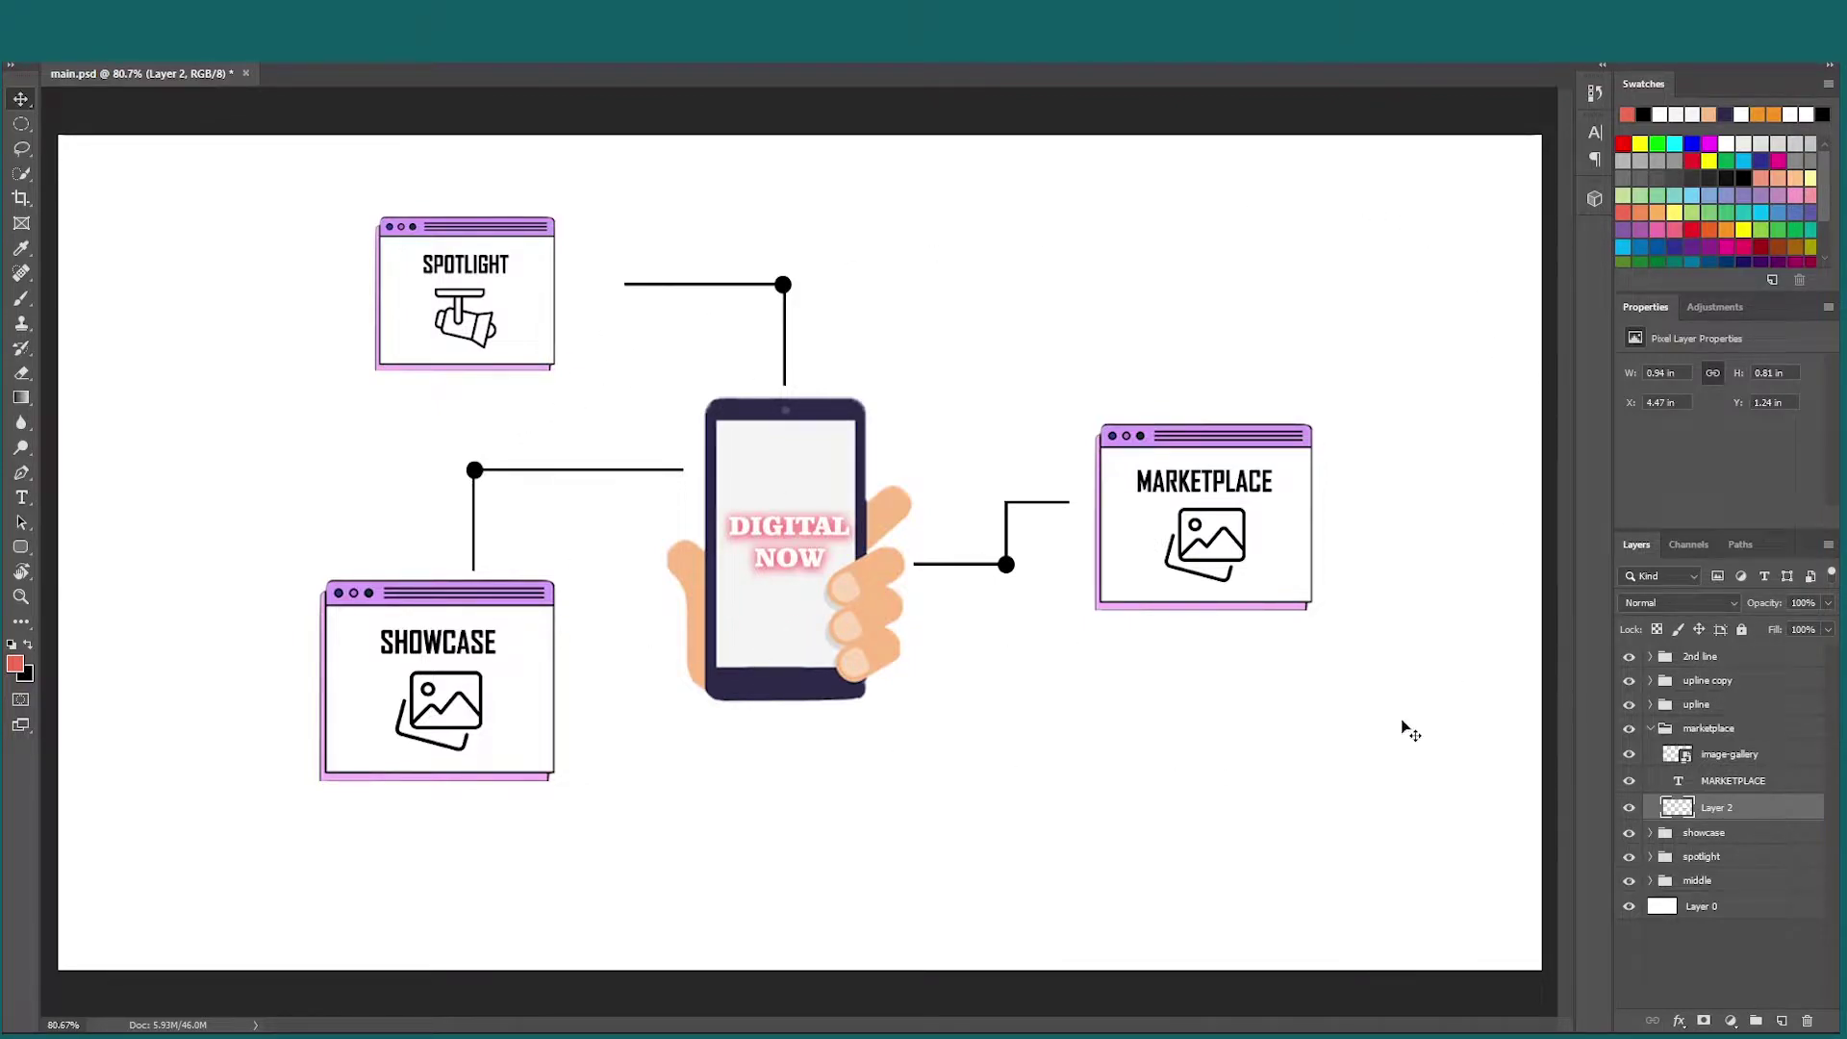
pyautogui.click(1651, 729)
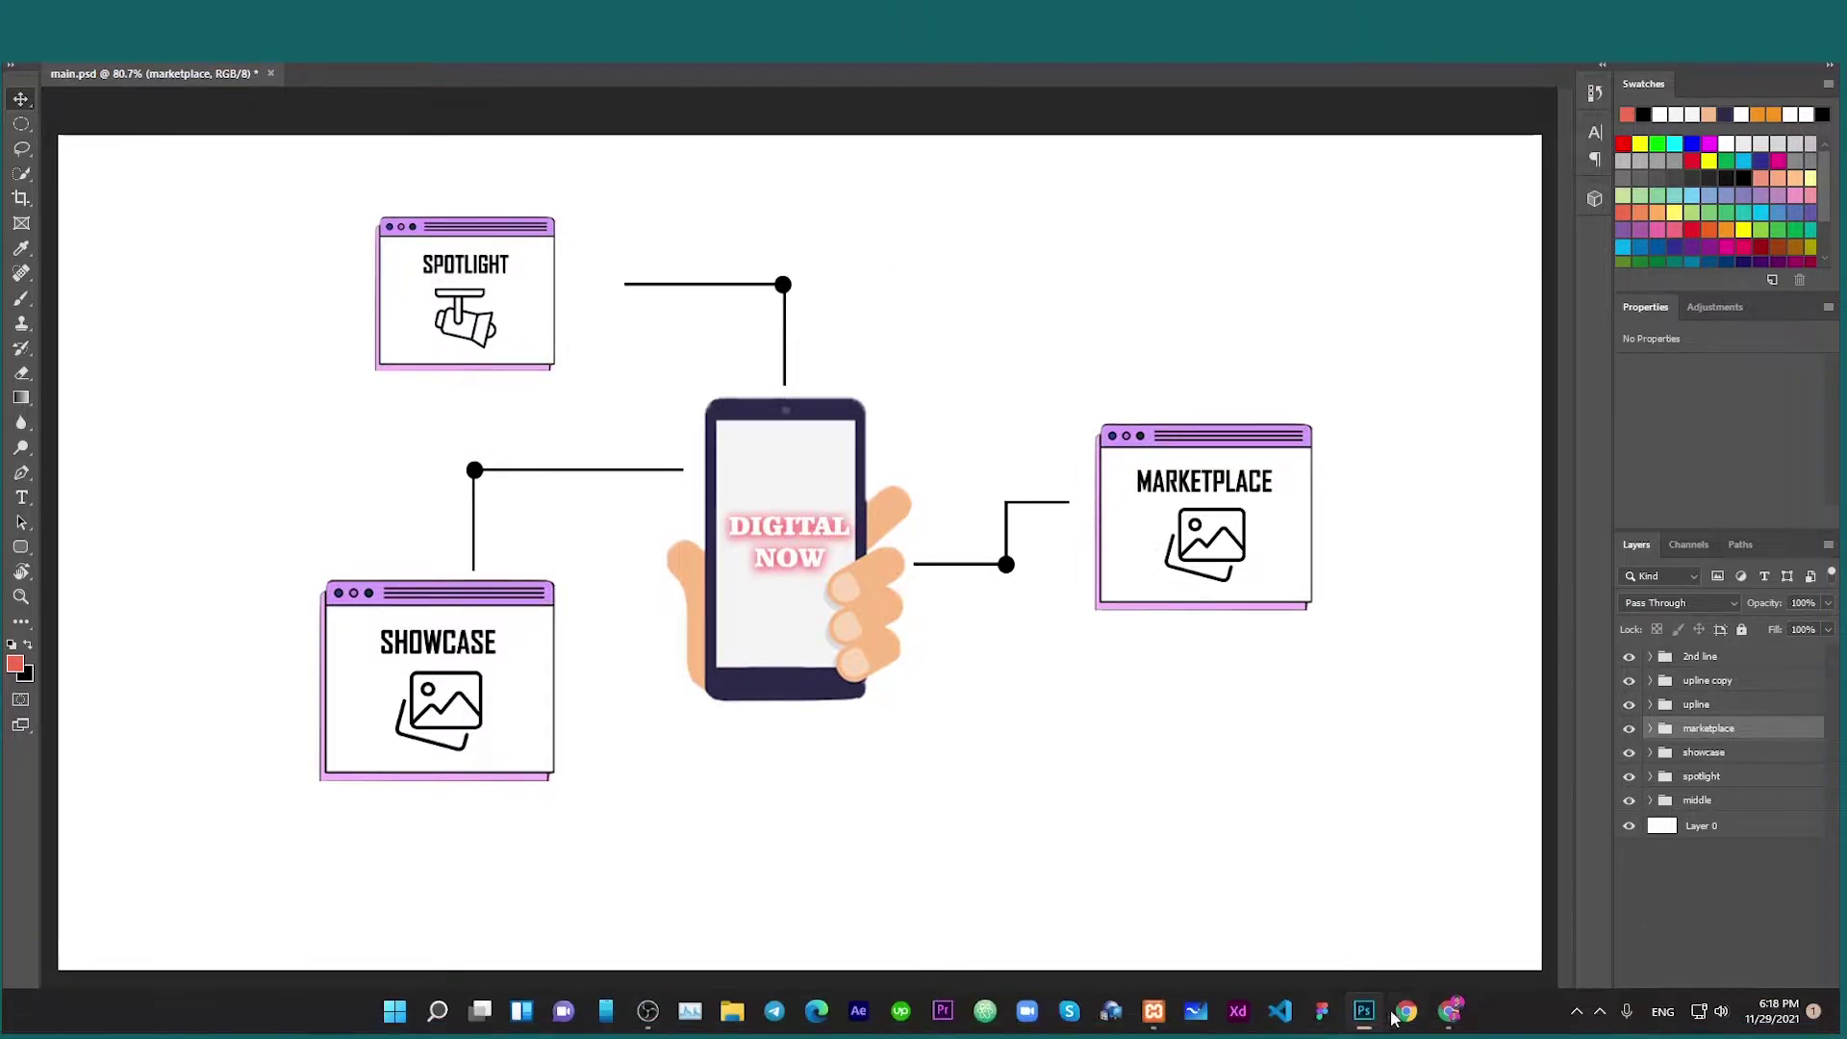
# Switch to the WordPress dashboard in Chrome and open the Slider Revolution plugin page.
pyautogui.click(1405, 1010)
pyautogui.click(175, 77)
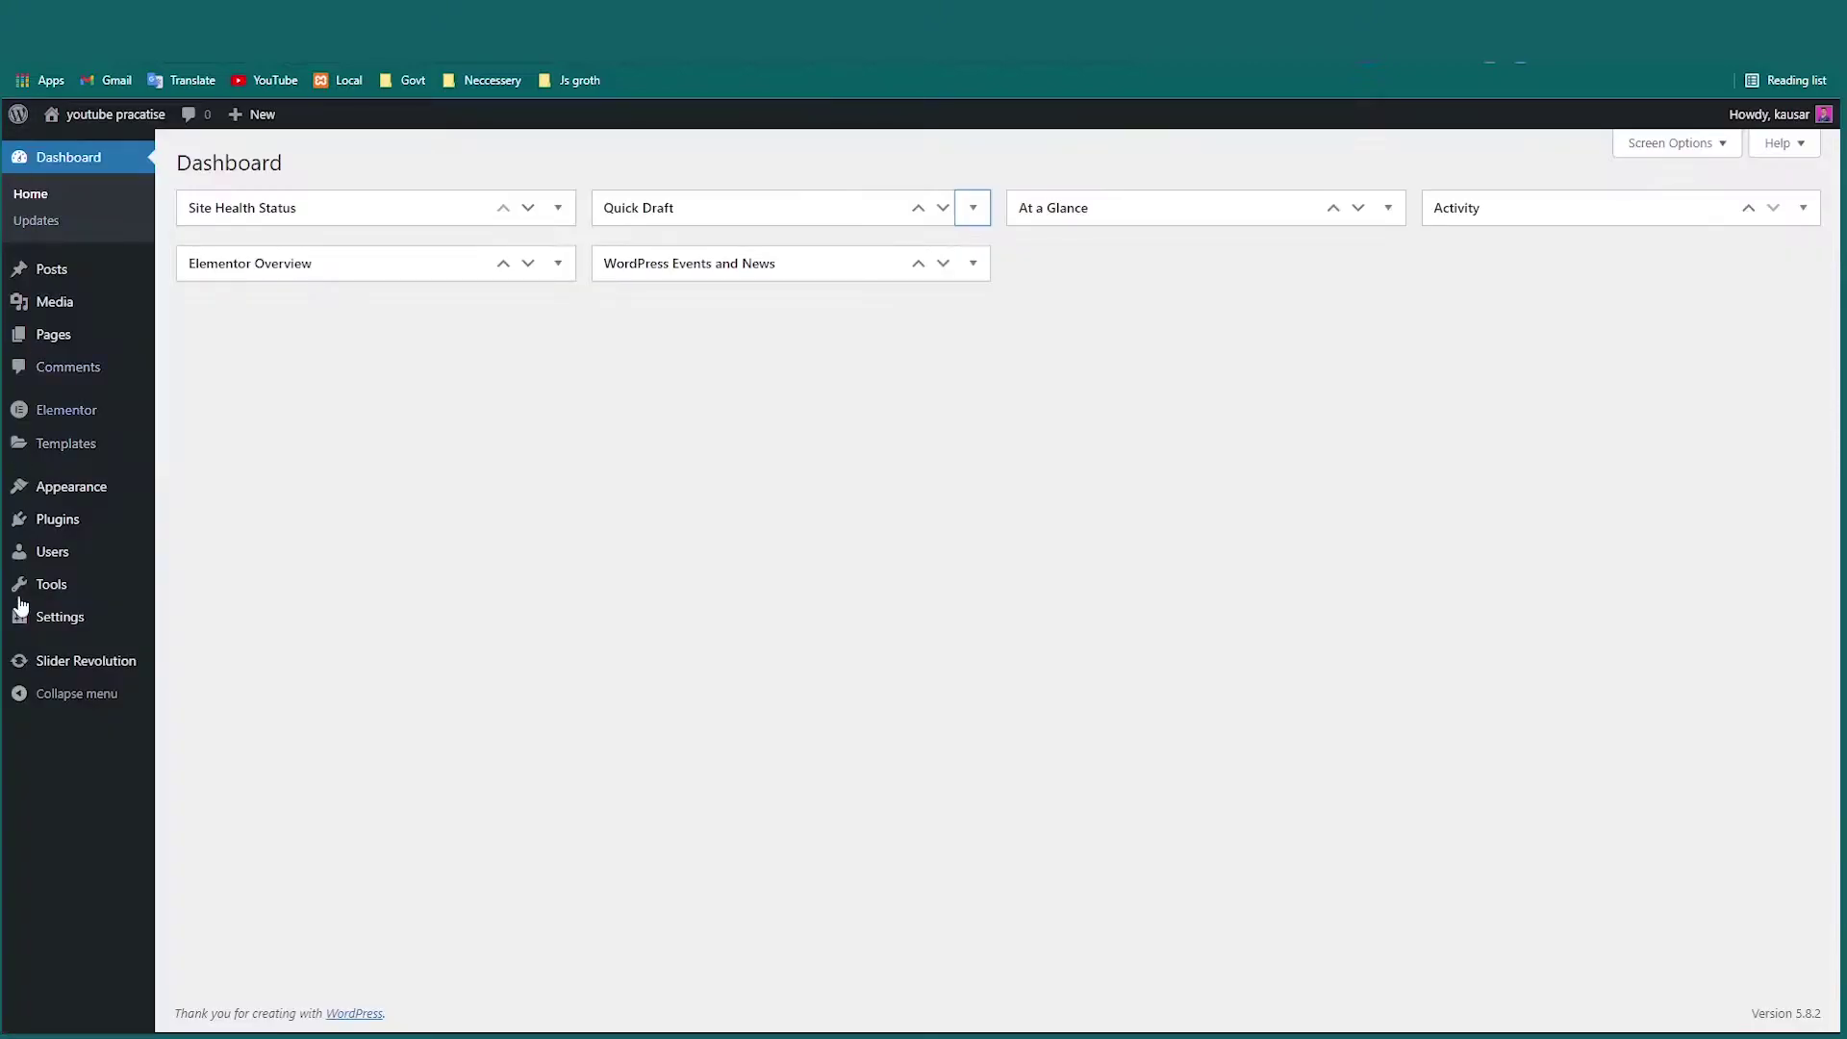
pyautogui.click(71, 664)
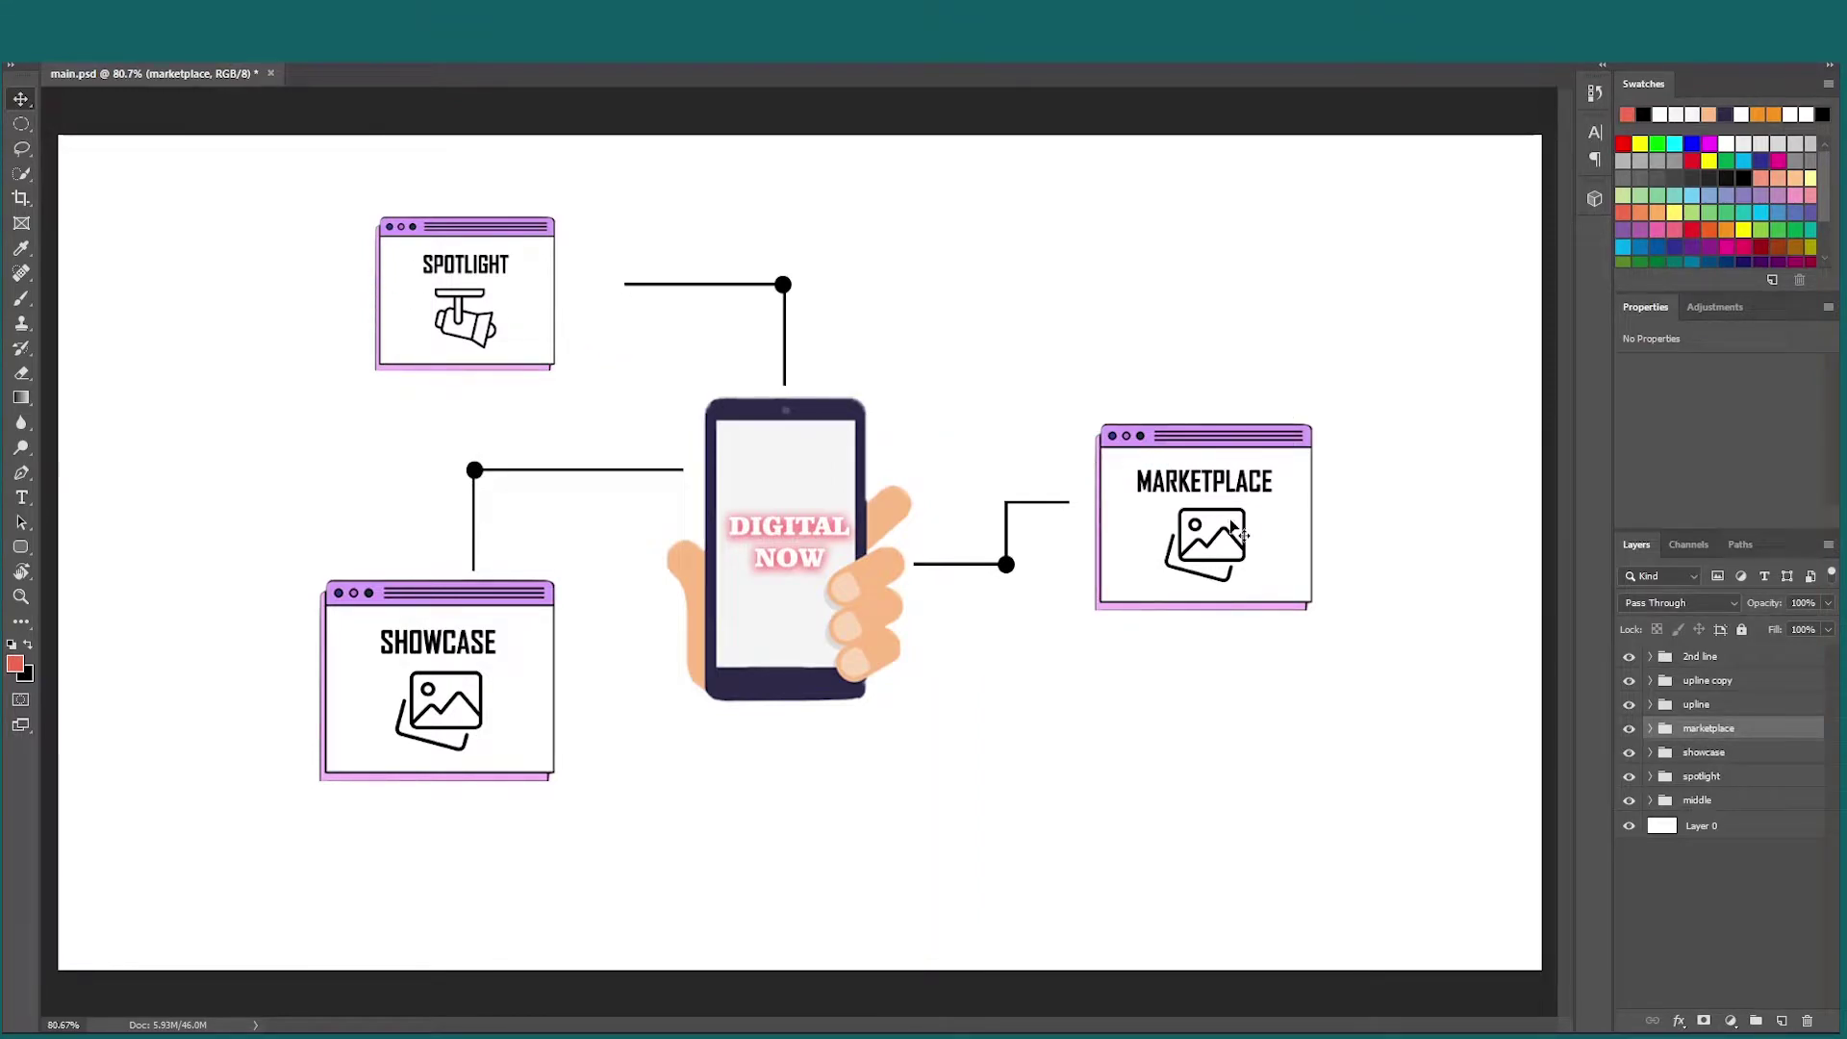
# In Photoshop's main.psd, hide the MARKETPLACE text layer inside the marketplace group and collapse the group.
pyautogui.click(1167, 443)
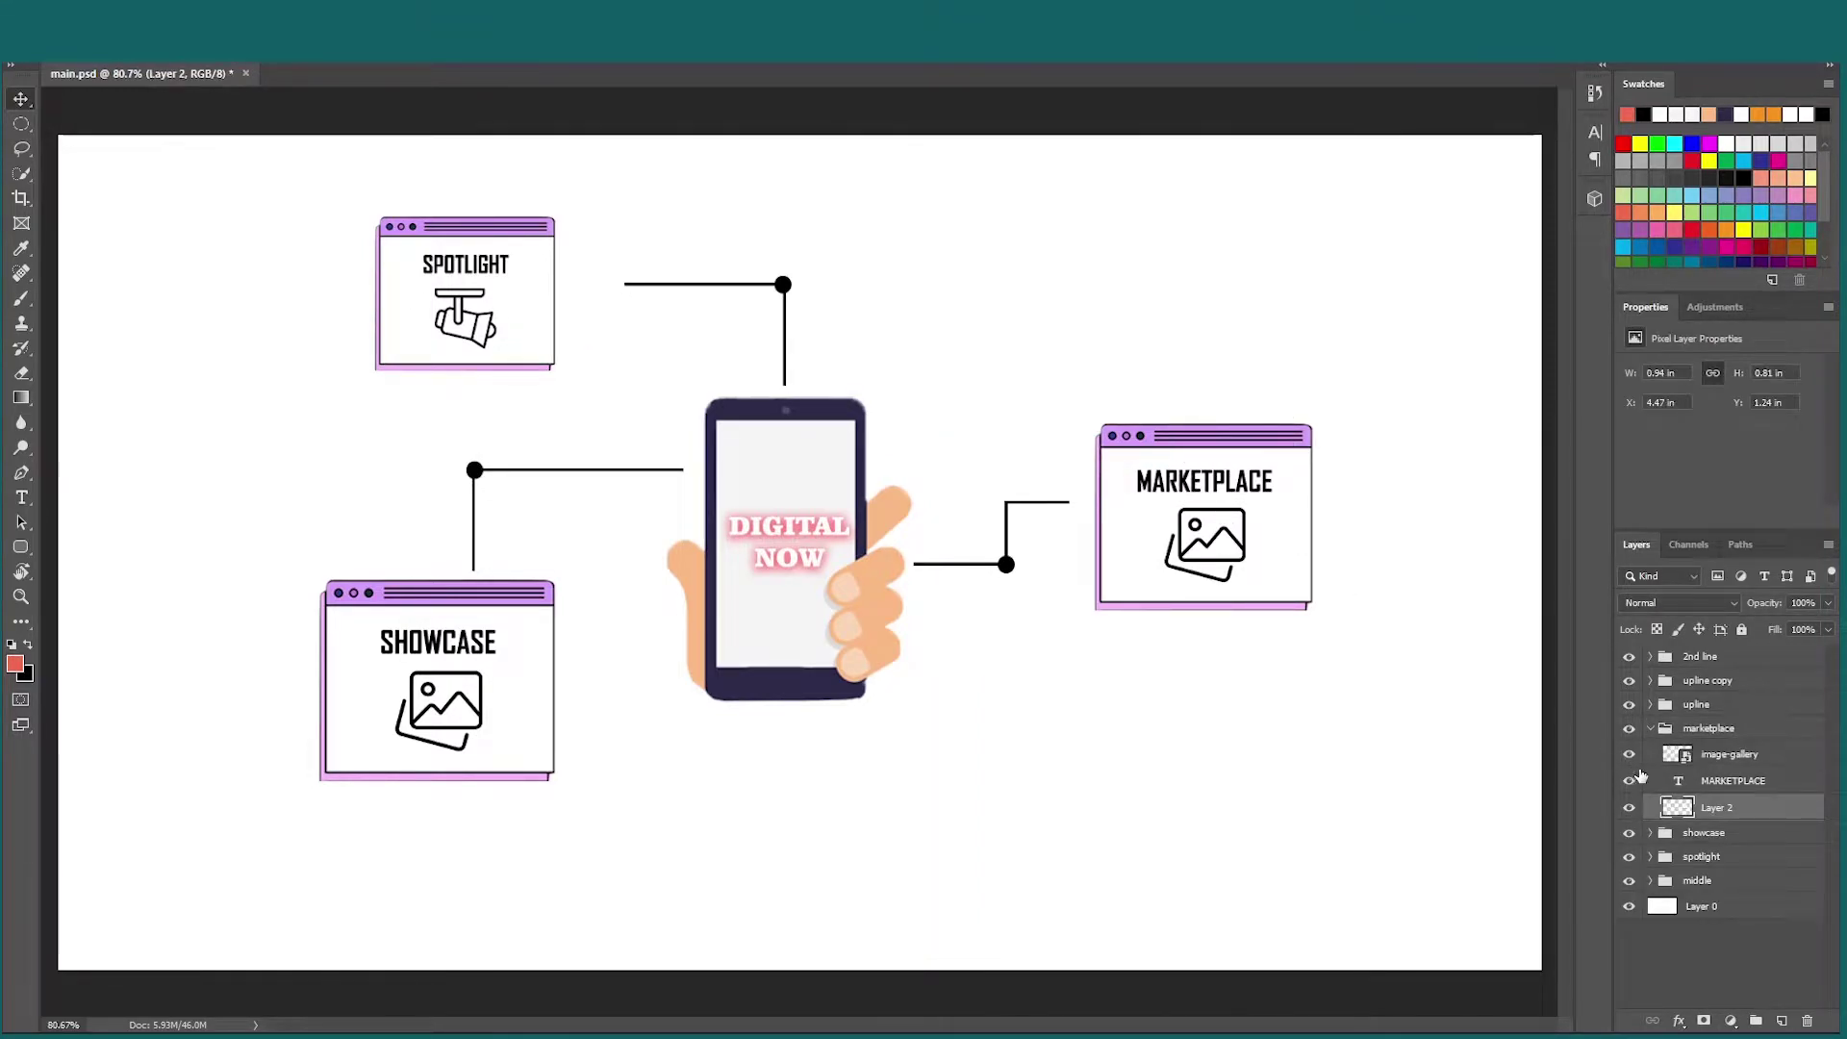
pyautogui.click(1651, 729)
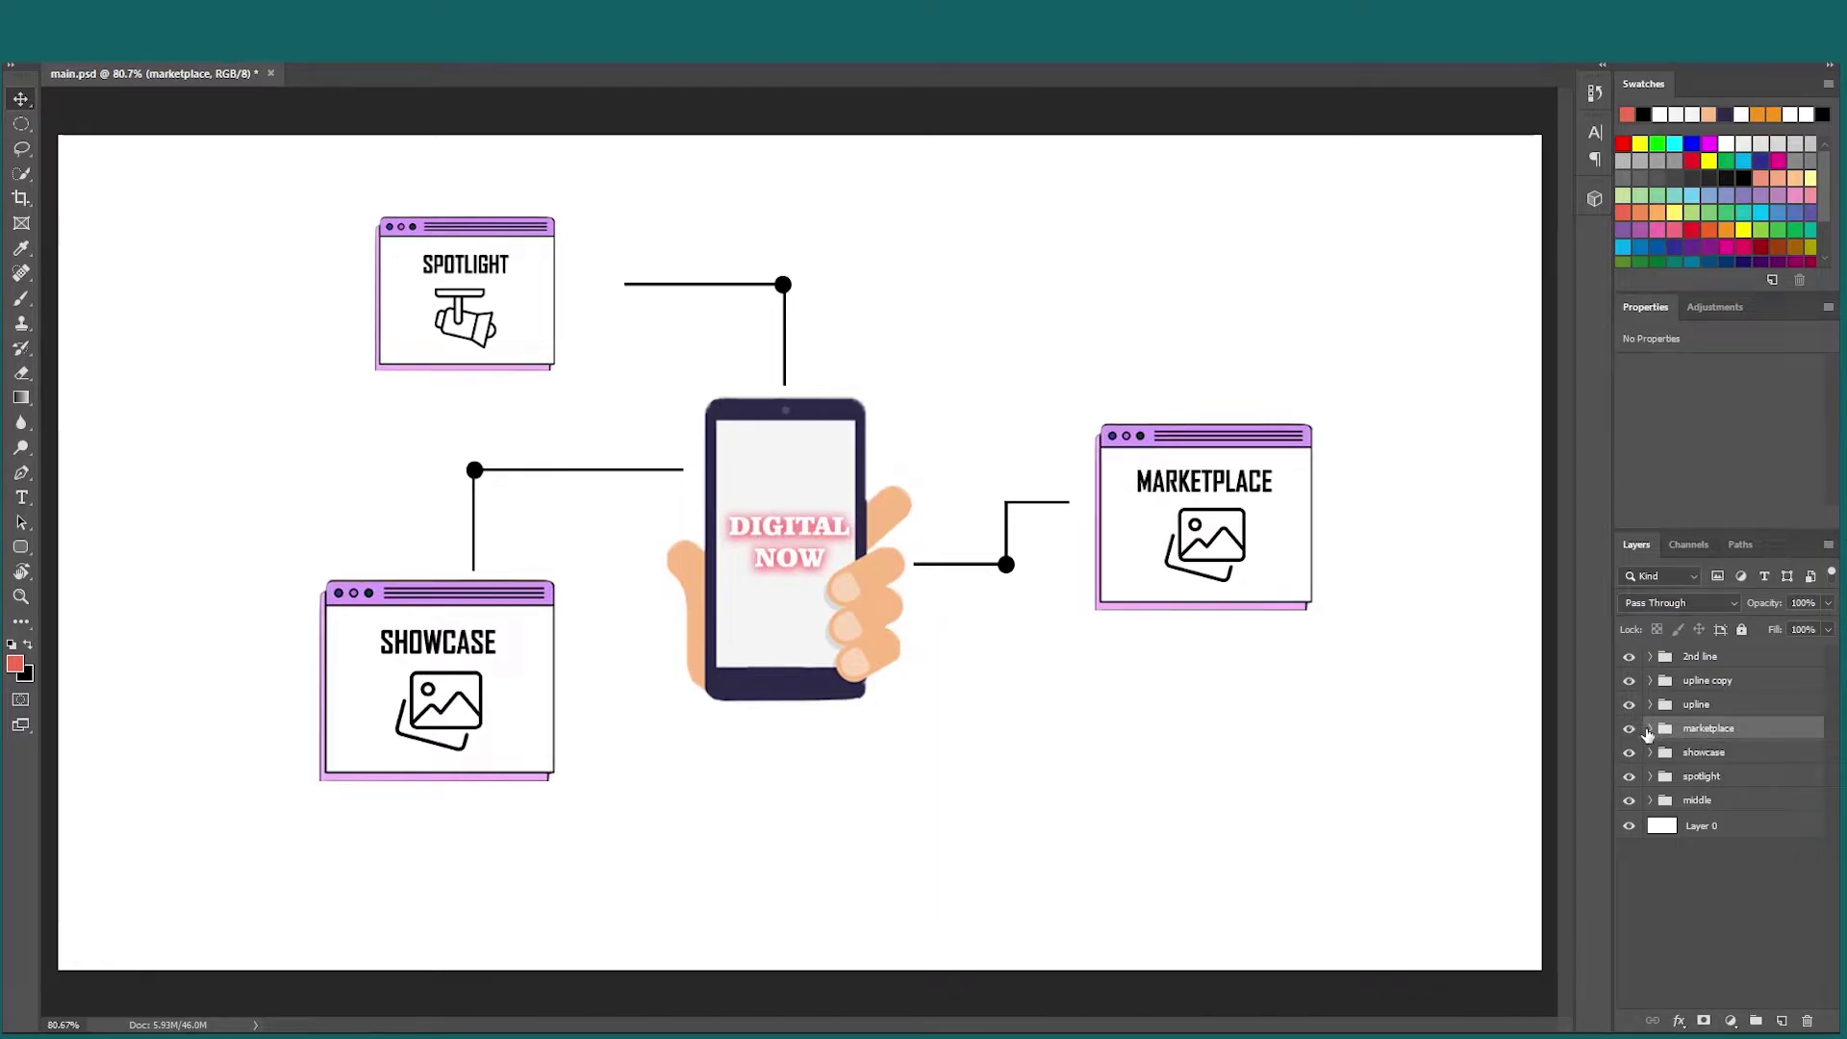
pyautogui.click(1650, 730)
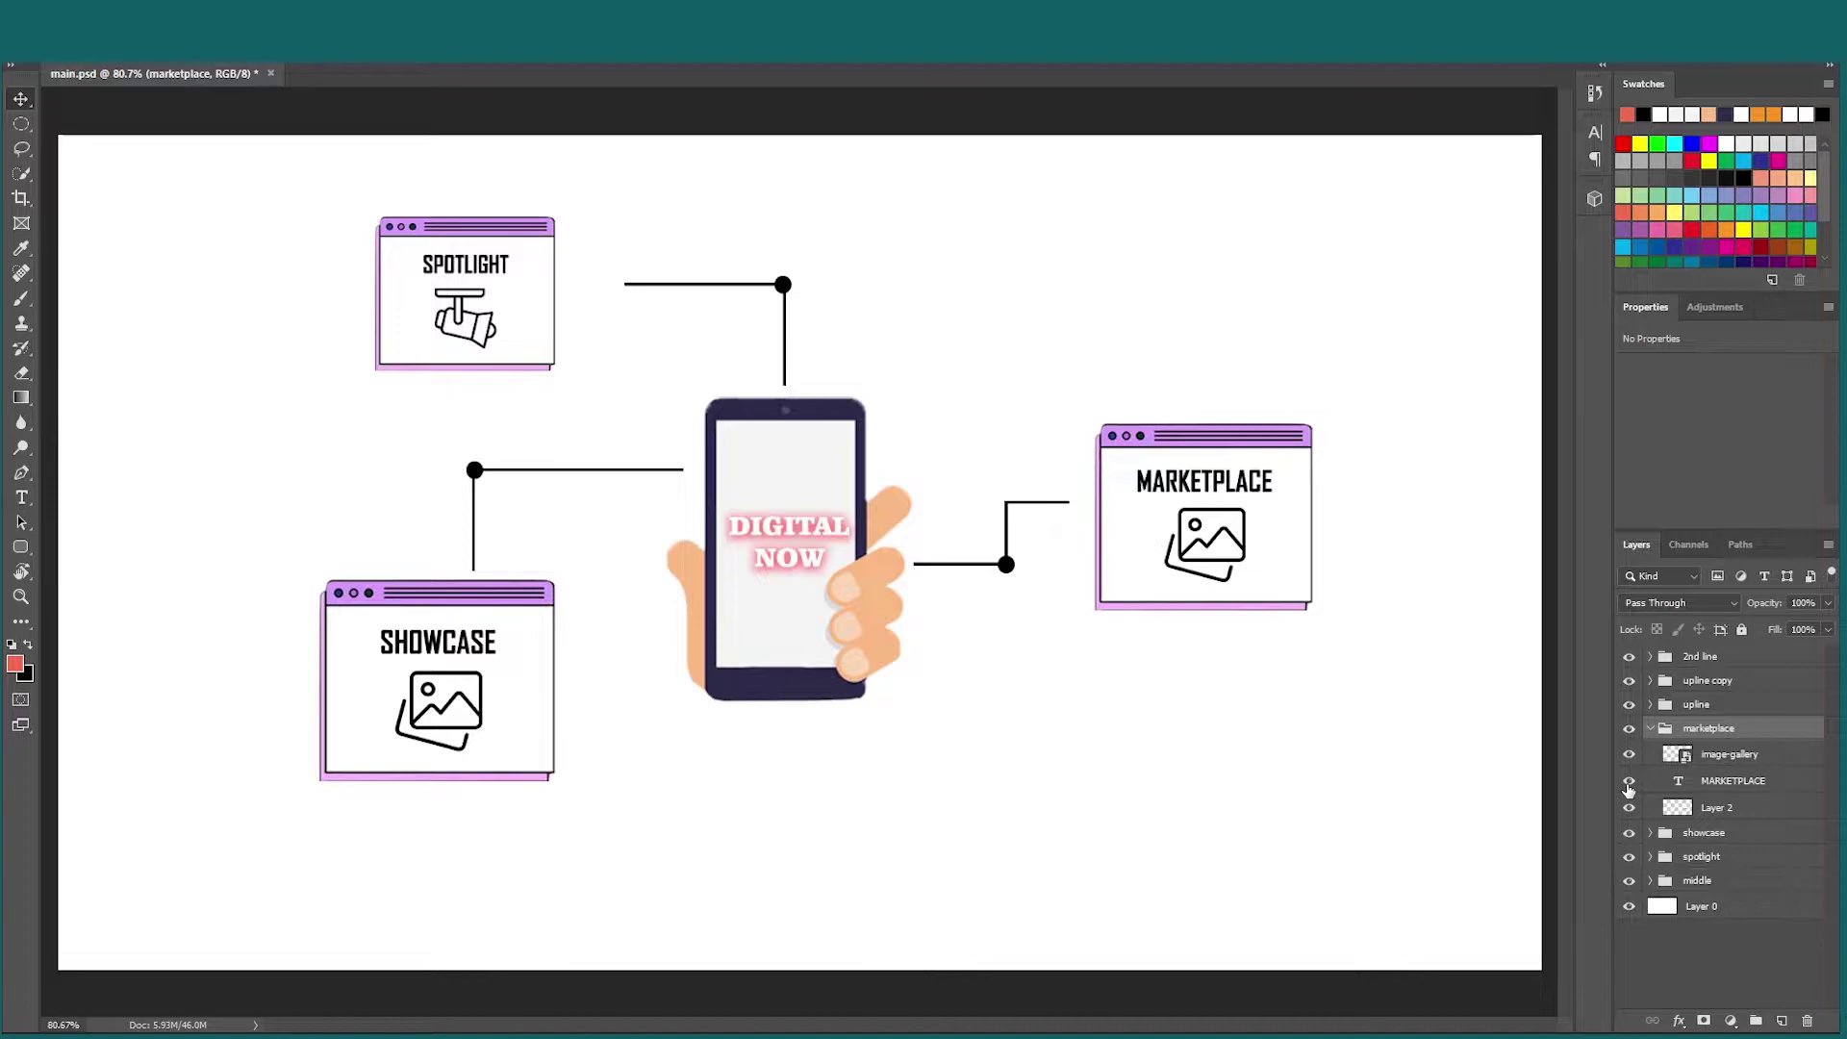
pyautogui.click(1629, 781)
pyautogui.click(1651, 729)
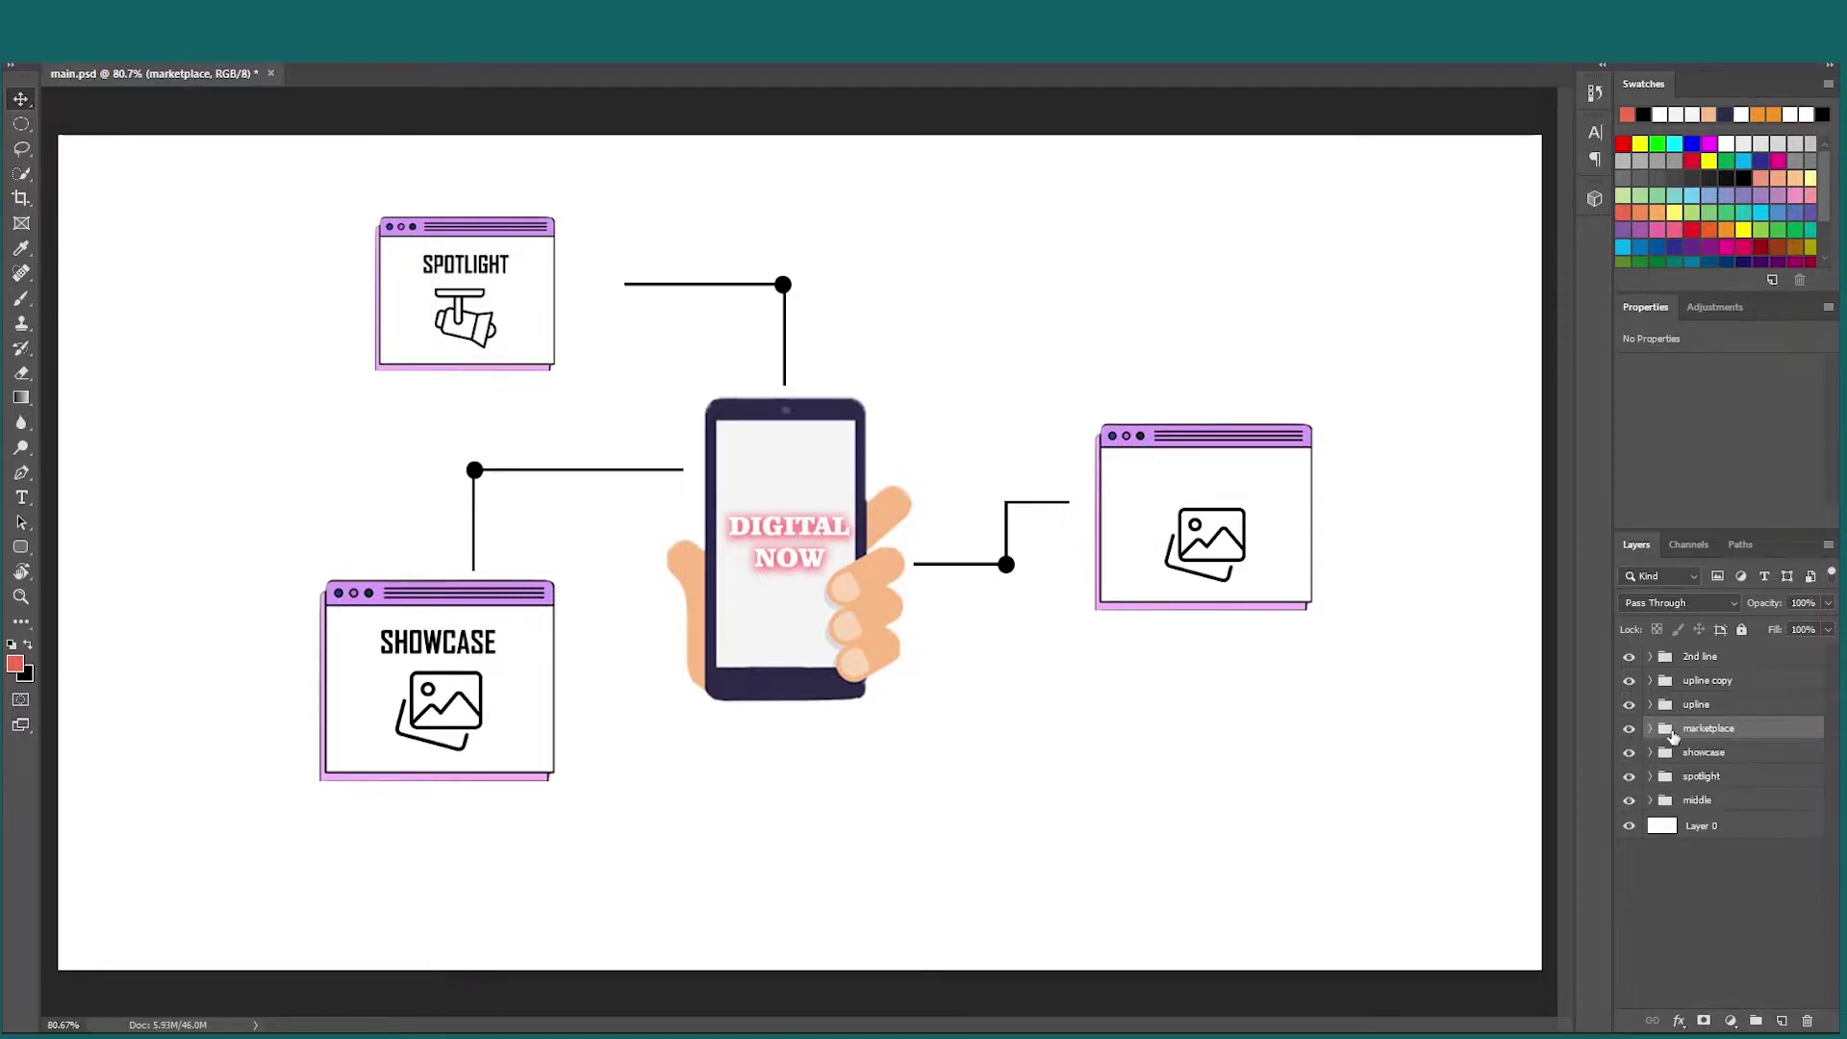
# Export the marketplace group as marketplace.png into the assest folder on the Desktop.
pyautogui.rightClick(1675, 736)
pyautogui.press('Escape')
pyautogui.rightClick(1715, 736)
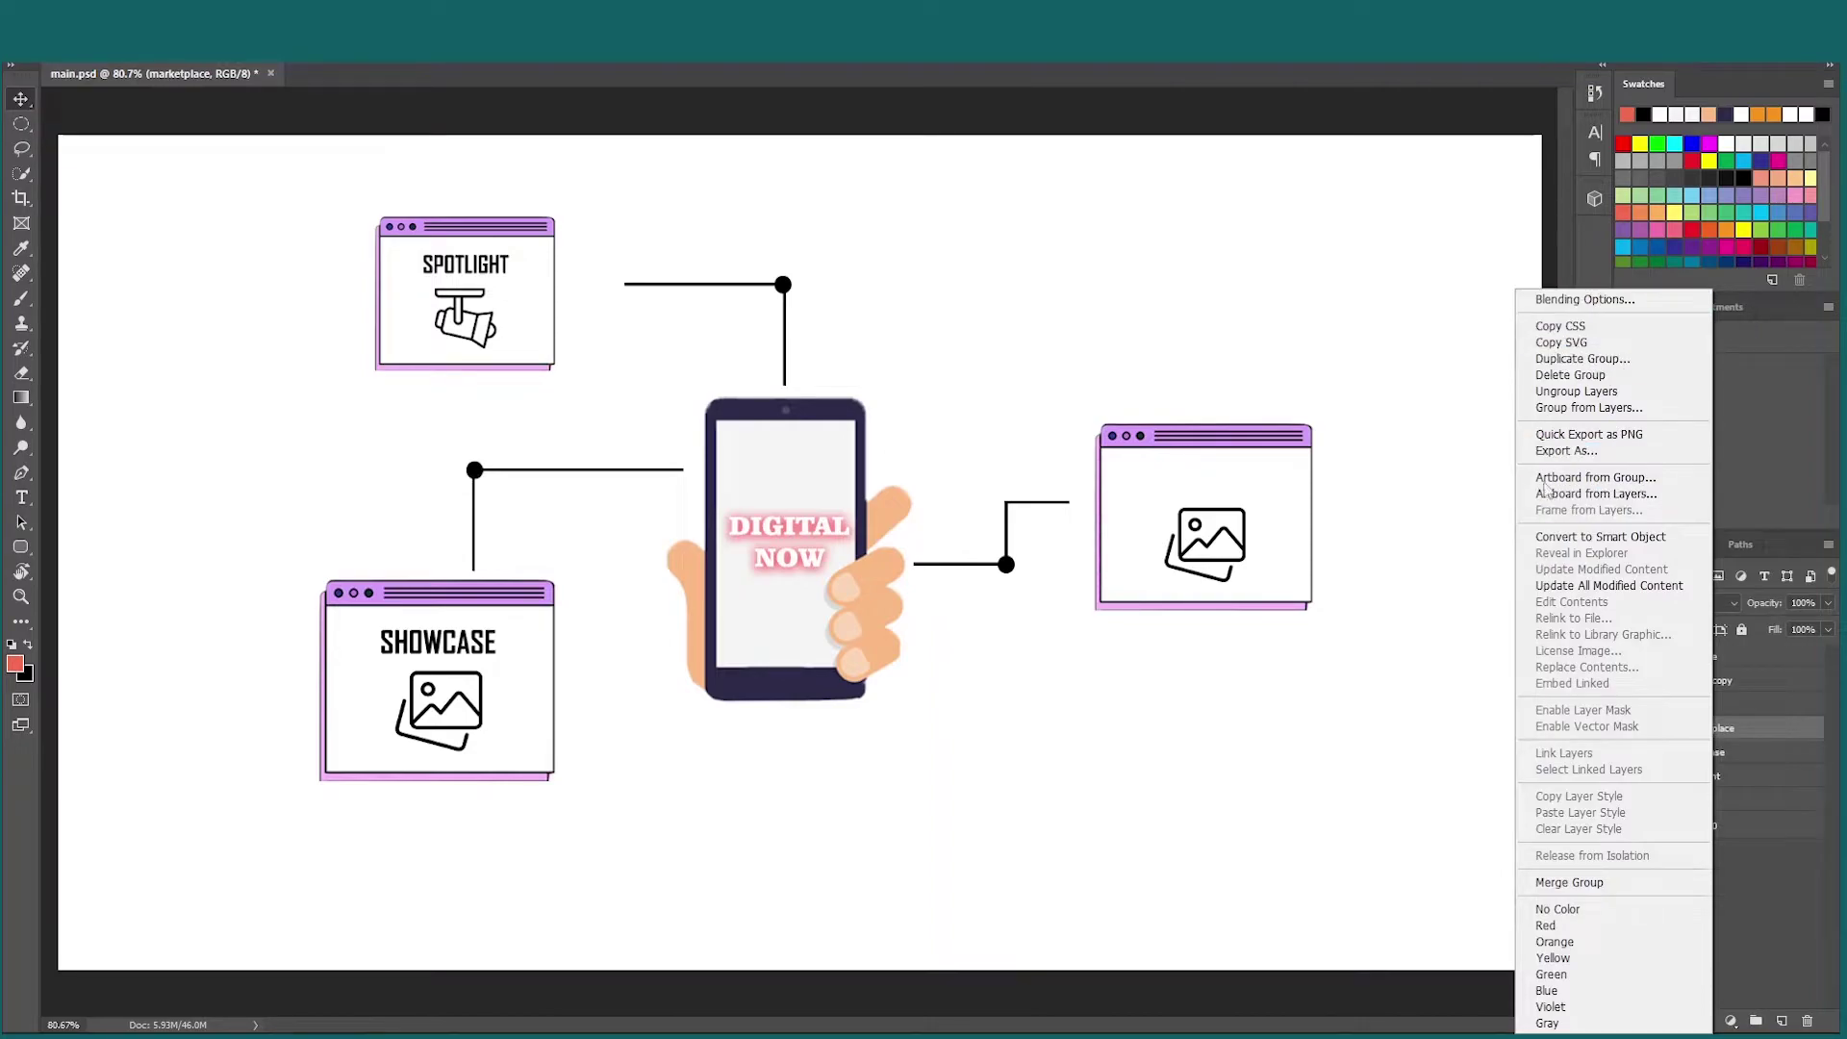
pyautogui.click(1585, 435)
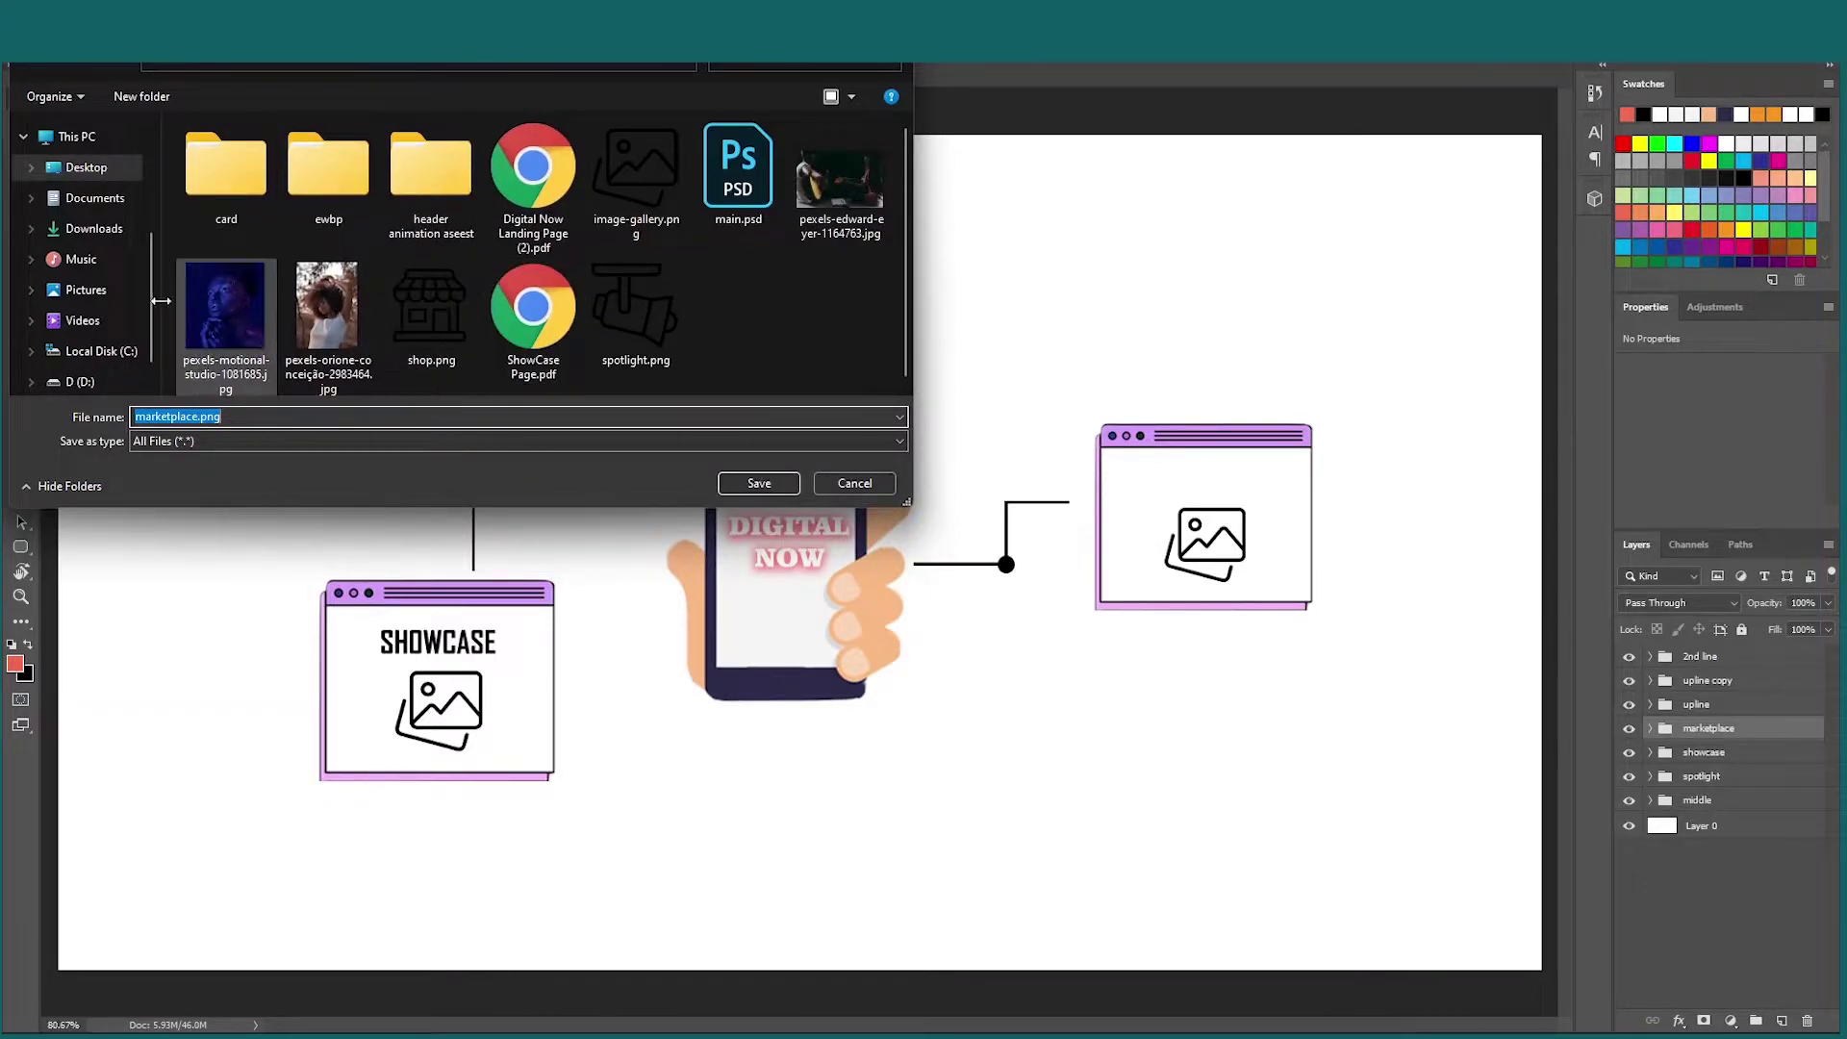
pyautogui.click(85, 166)
pyautogui.scroll(-1, 679, 303)
pyautogui.scroll(1, 678, 303)
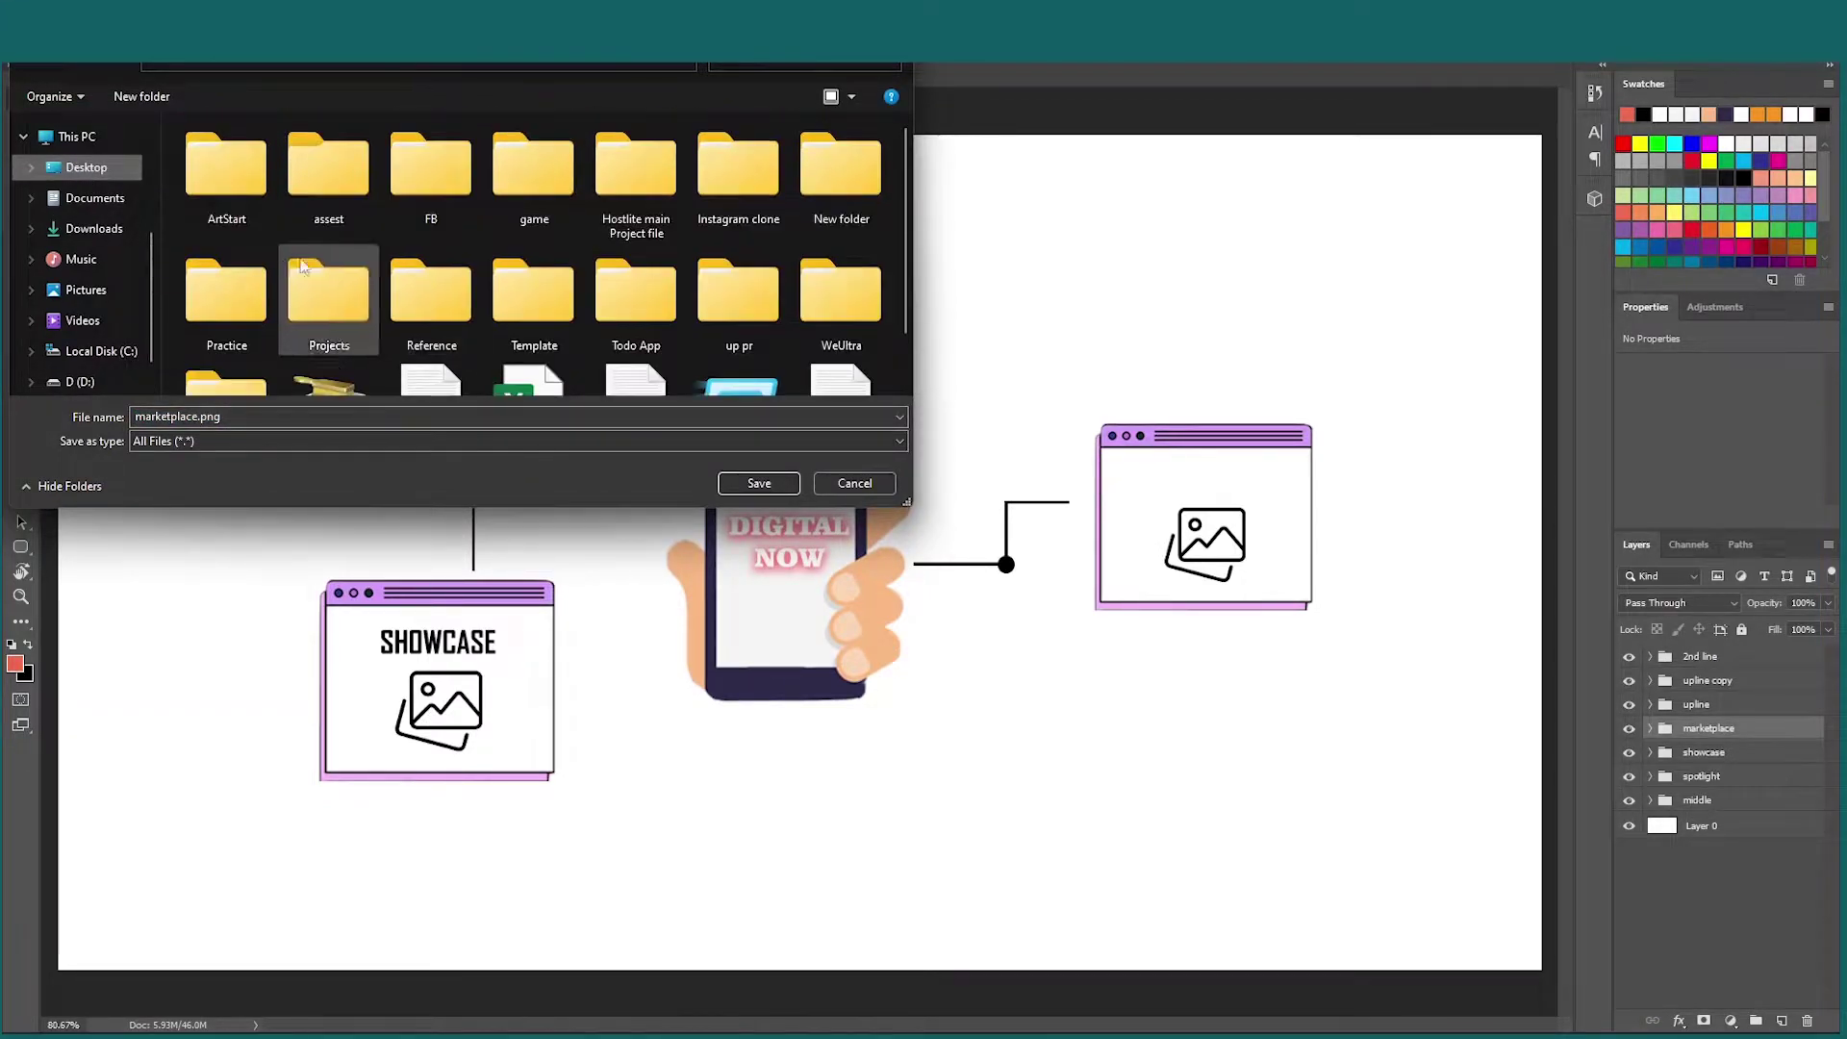
pyautogui.doubleClick(353, 206)
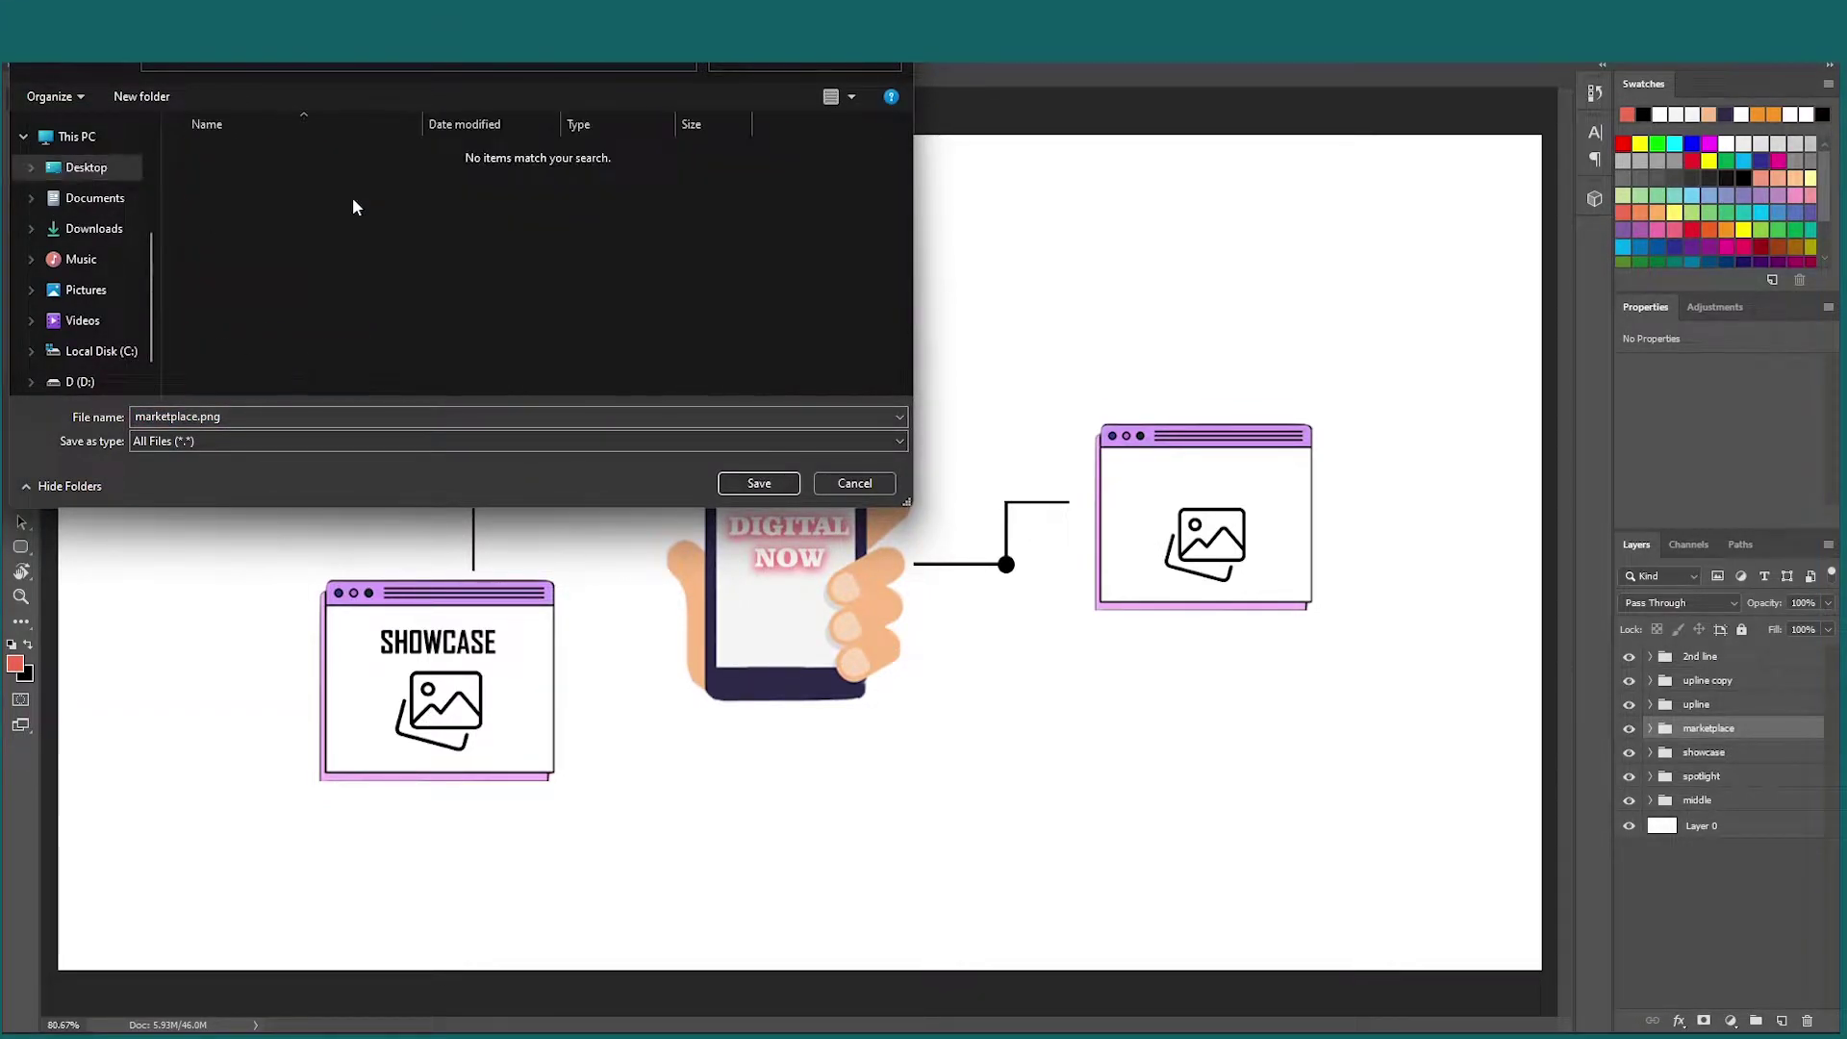
pyautogui.doubleClick(189, 417)
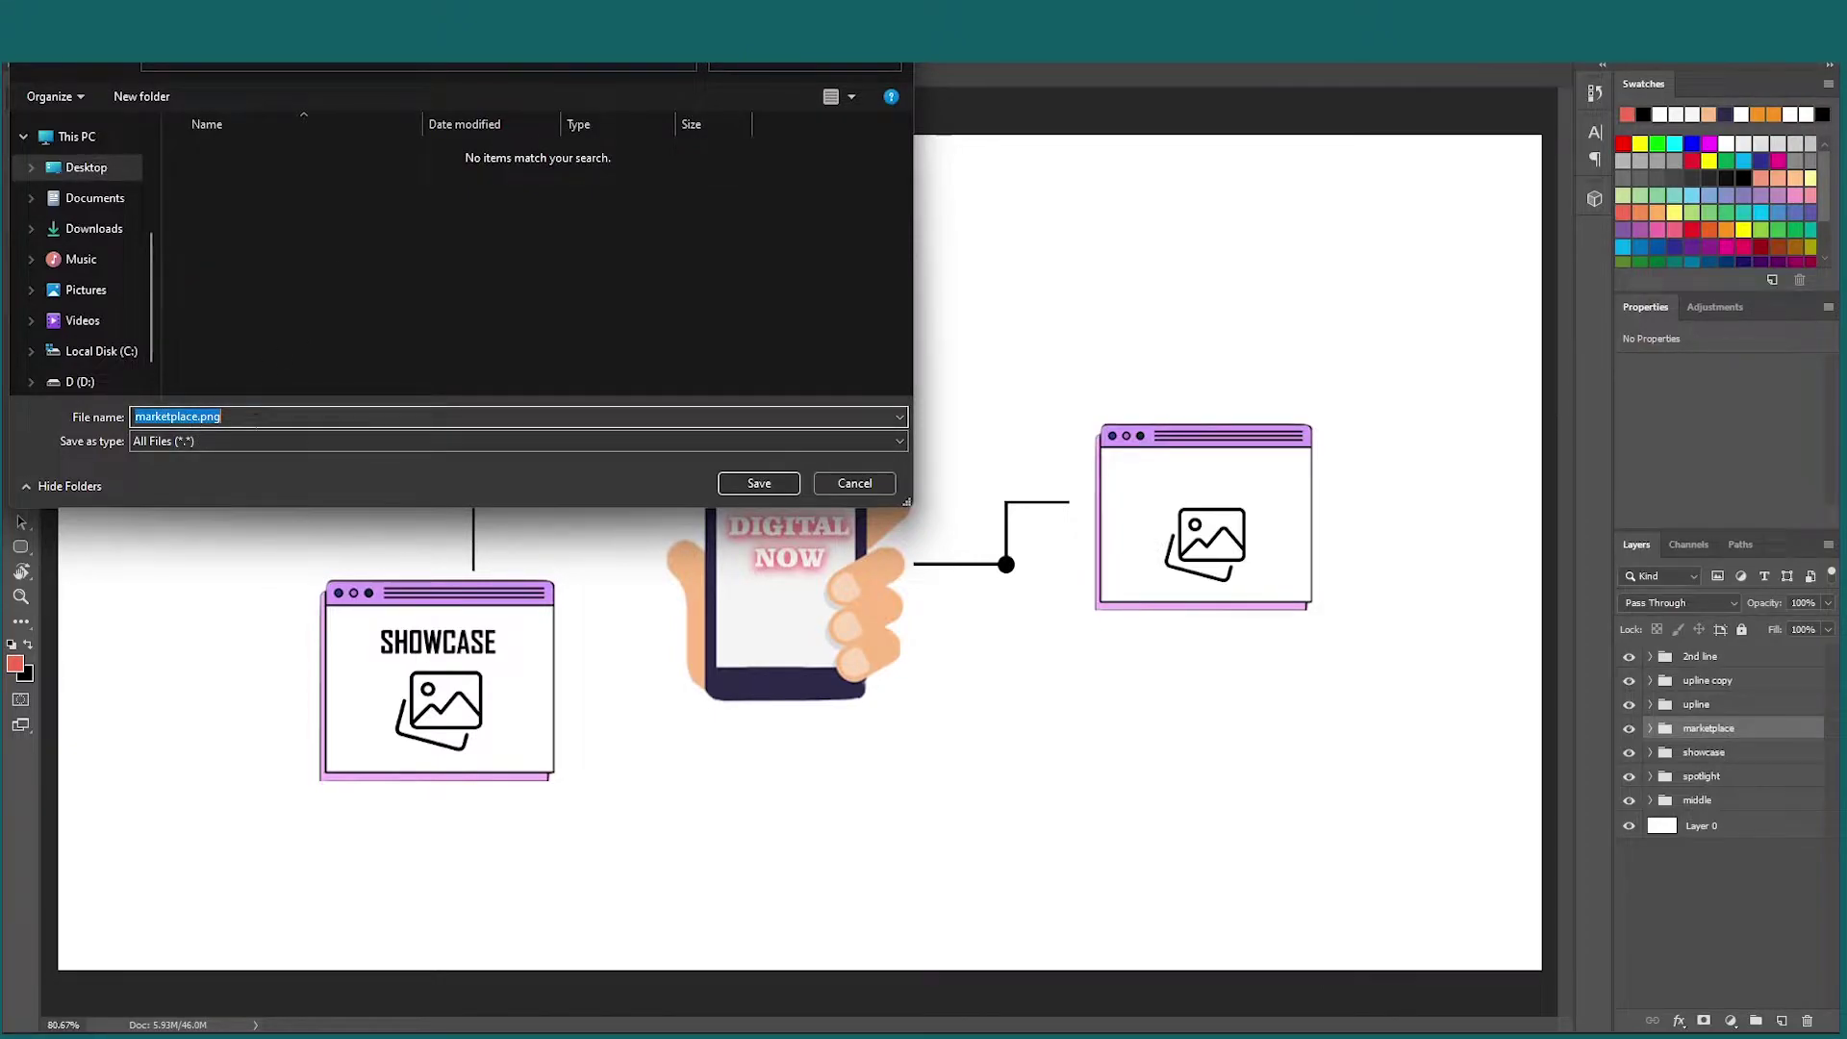
pyautogui.click(746, 485)
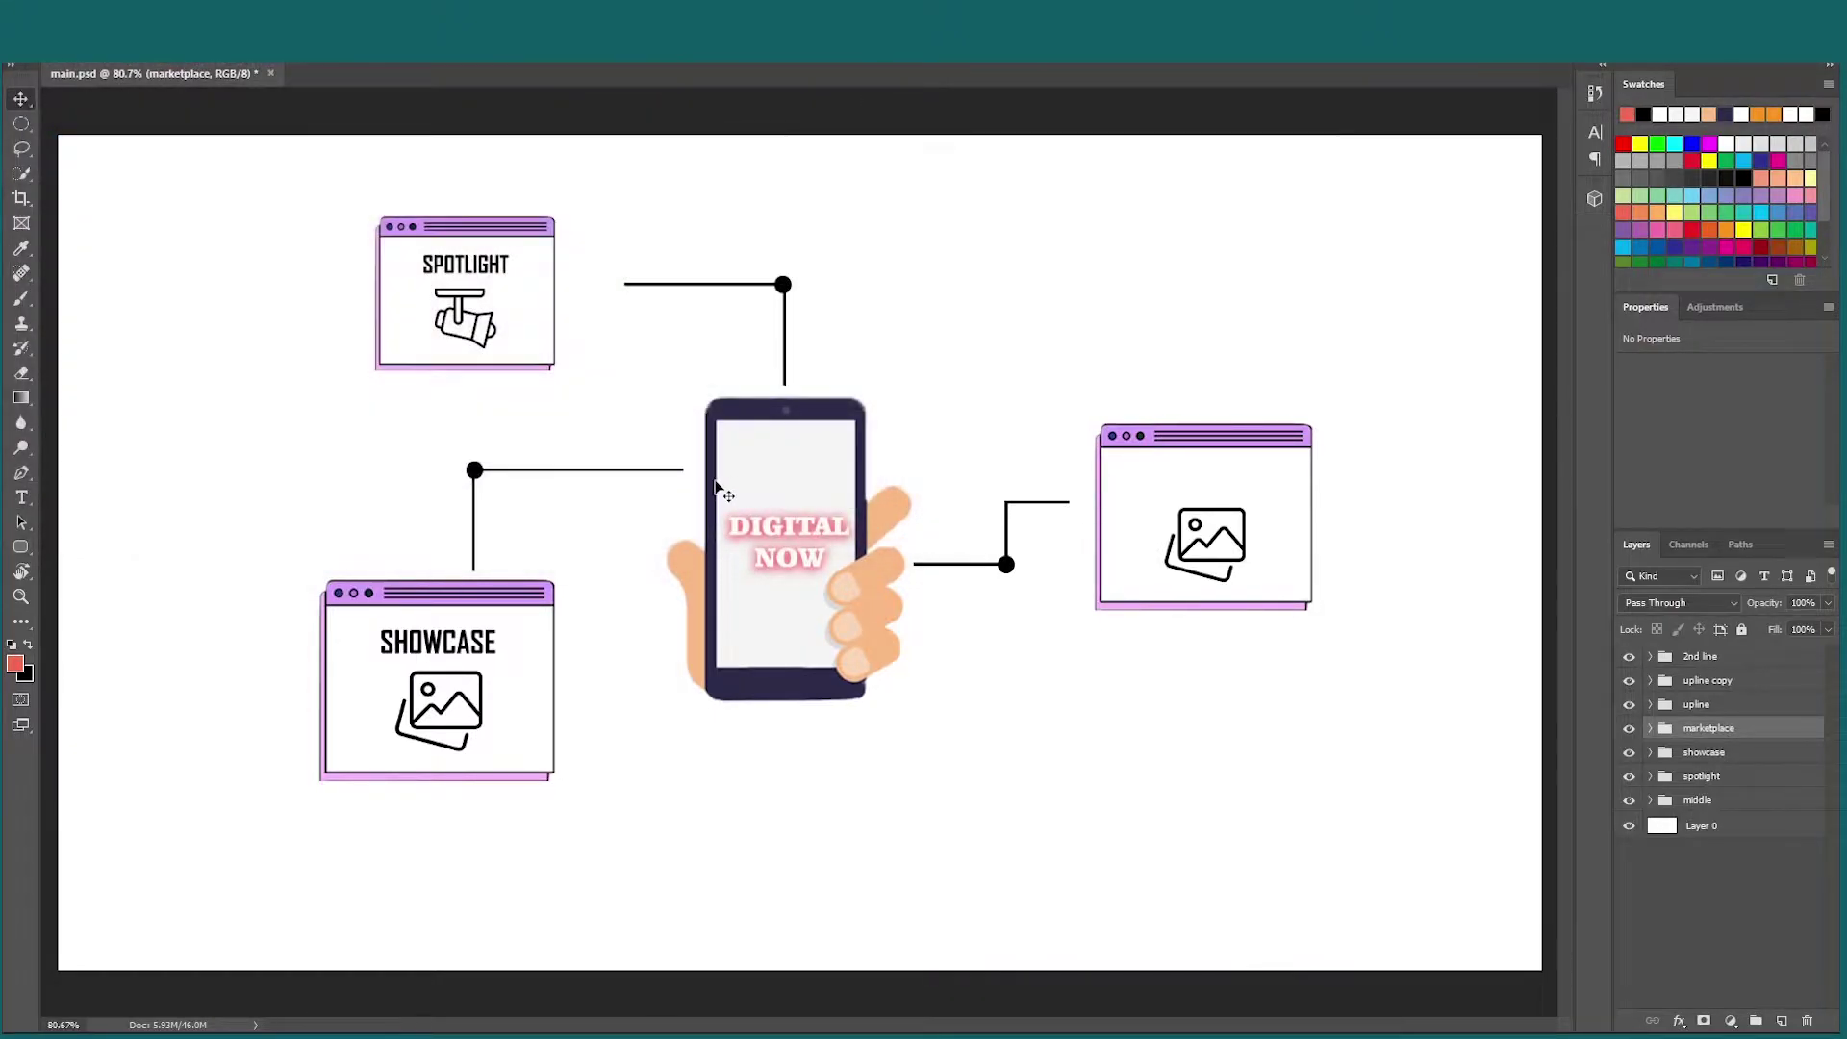
# Export the middle group with the phone and hand as a PNG named mobile into the same folder.
pyautogui.click(765, 471)
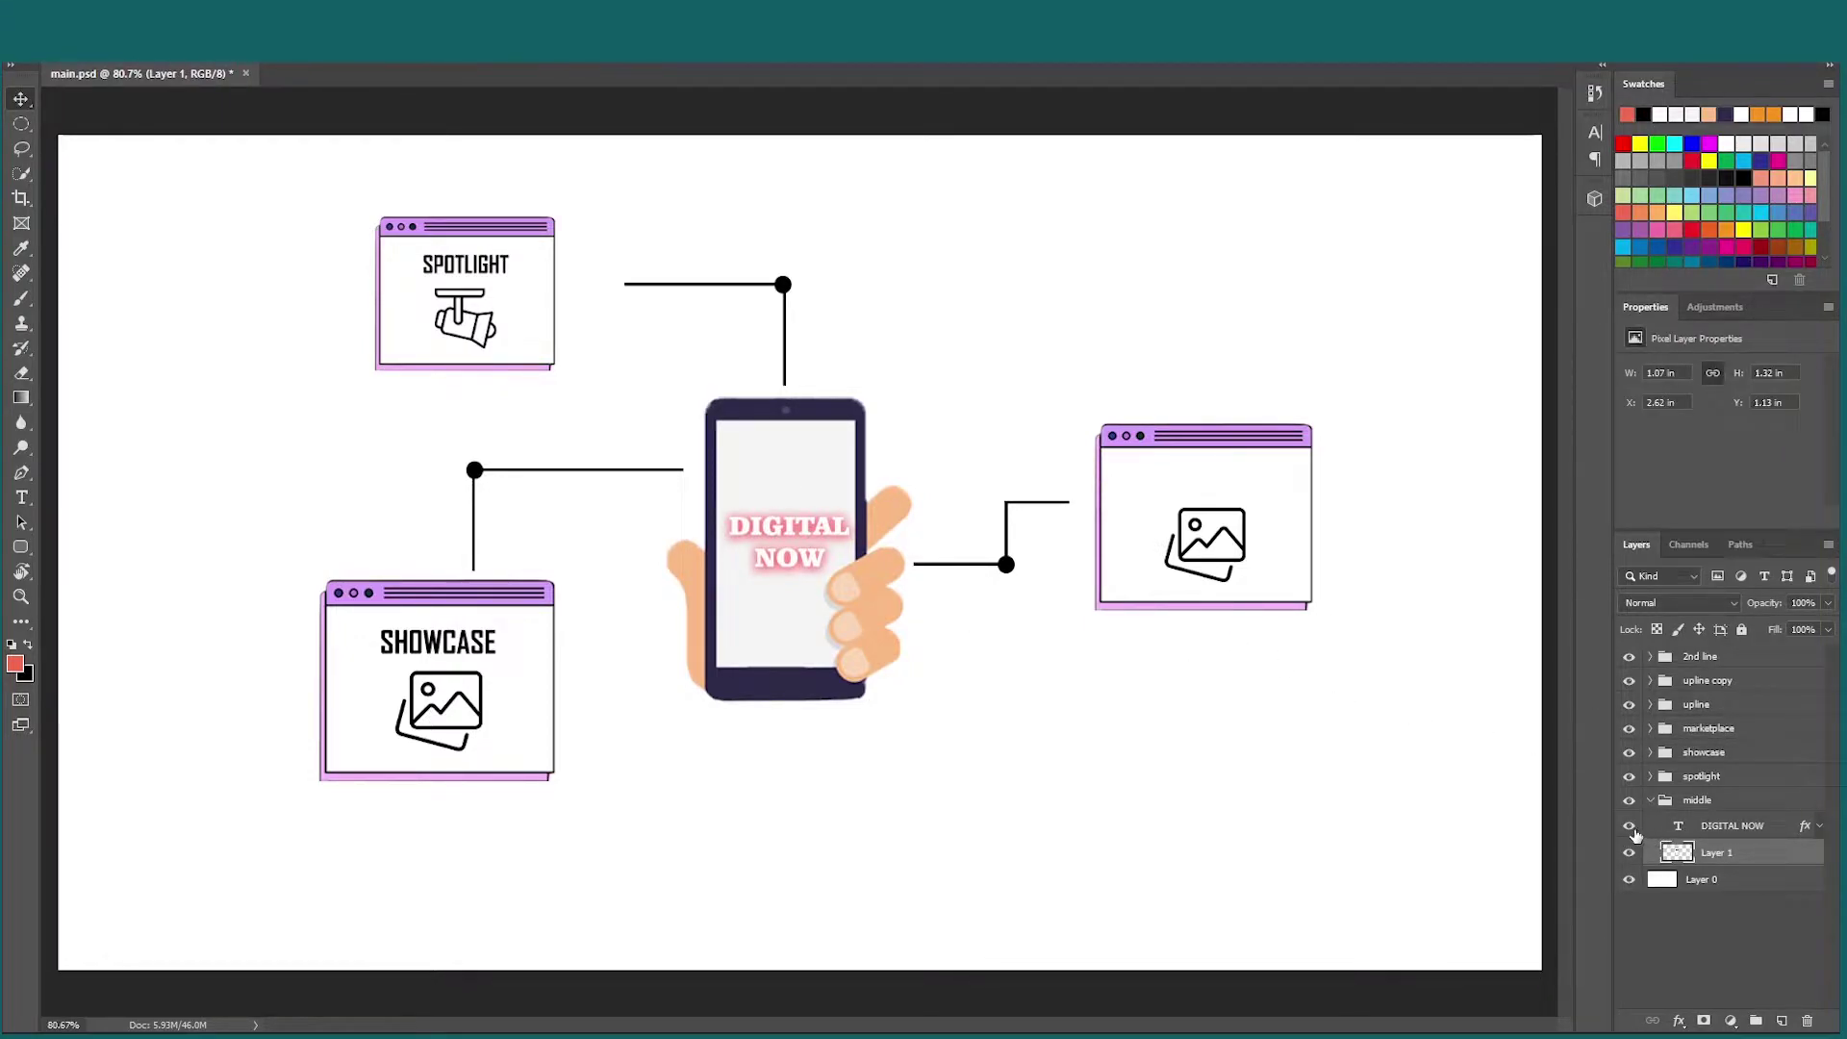
pyautogui.click(1651, 801)
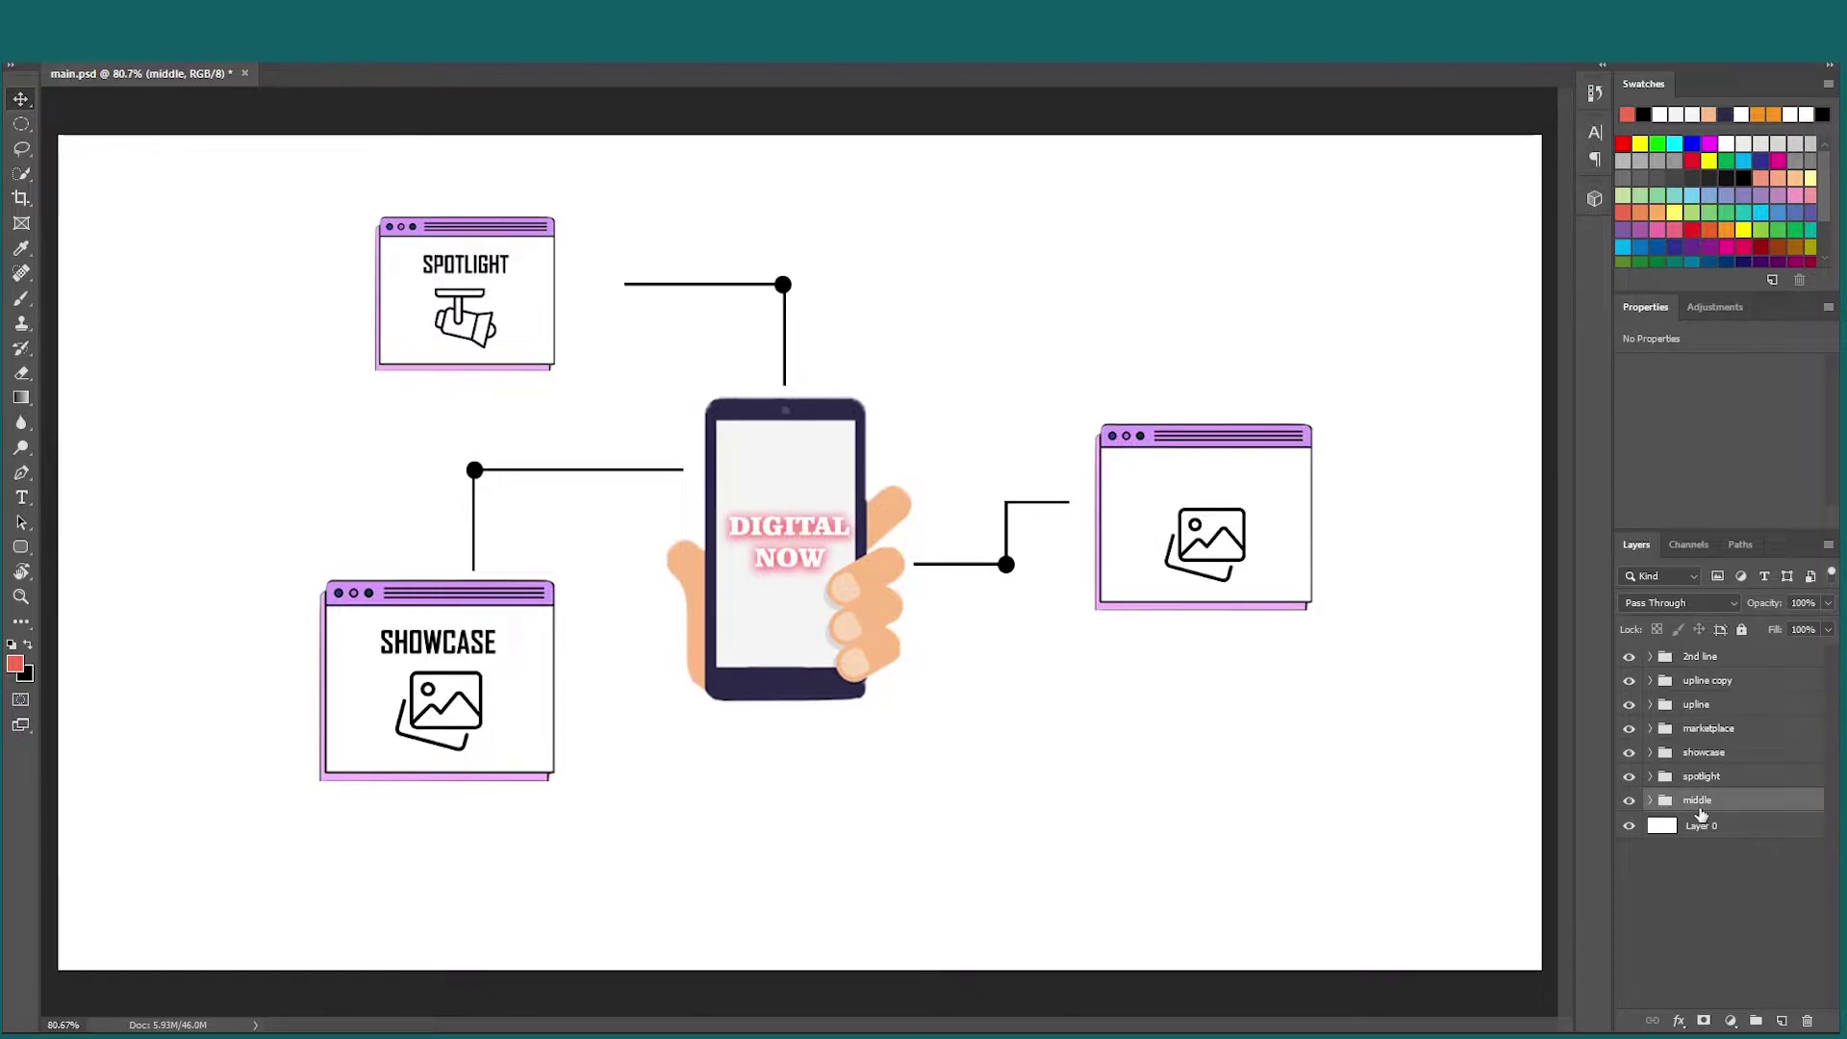
pyautogui.rightClick(1701, 813)
pyautogui.click(1675, 985)
pyautogui.rightClick(1695, 807)
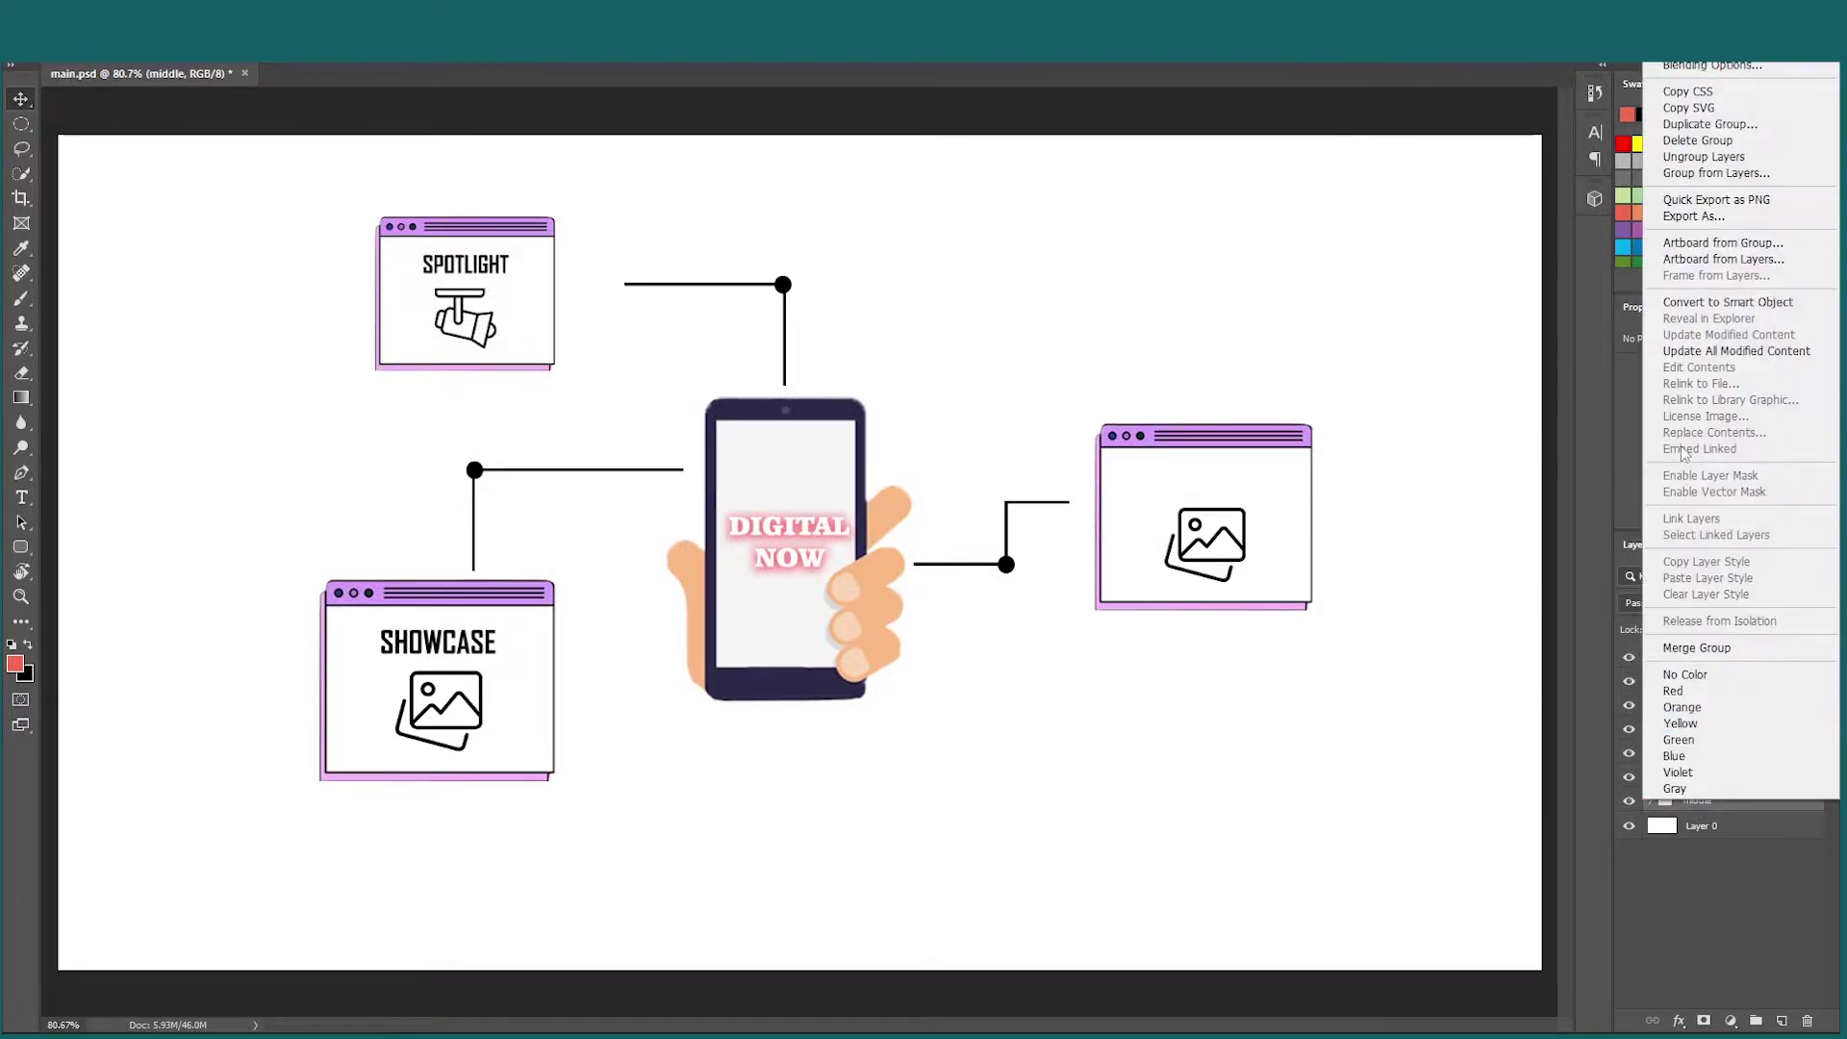
pyautogui.click(1716, 199)
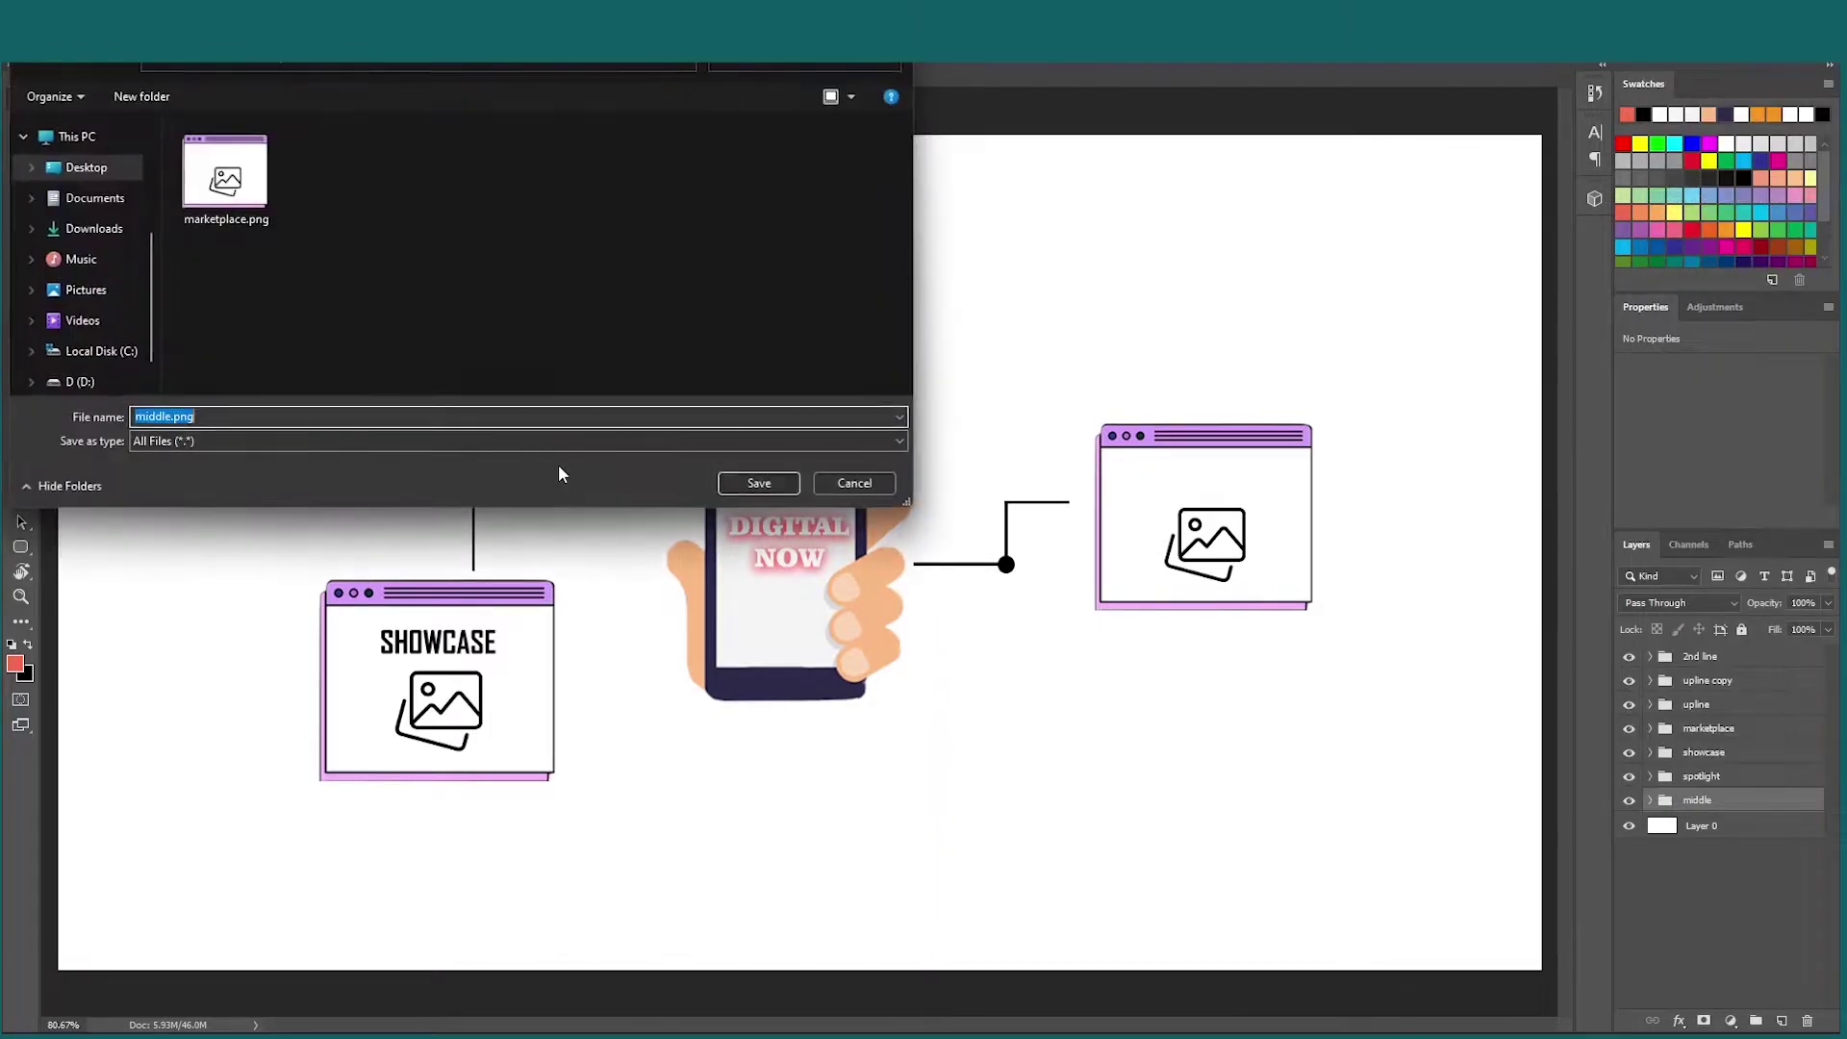
pyautogui.click(167, 417)
pyautogui.moveTo(167, 417); pyautogui.dragTo(7, 416)
pyautogui.write('mobile')
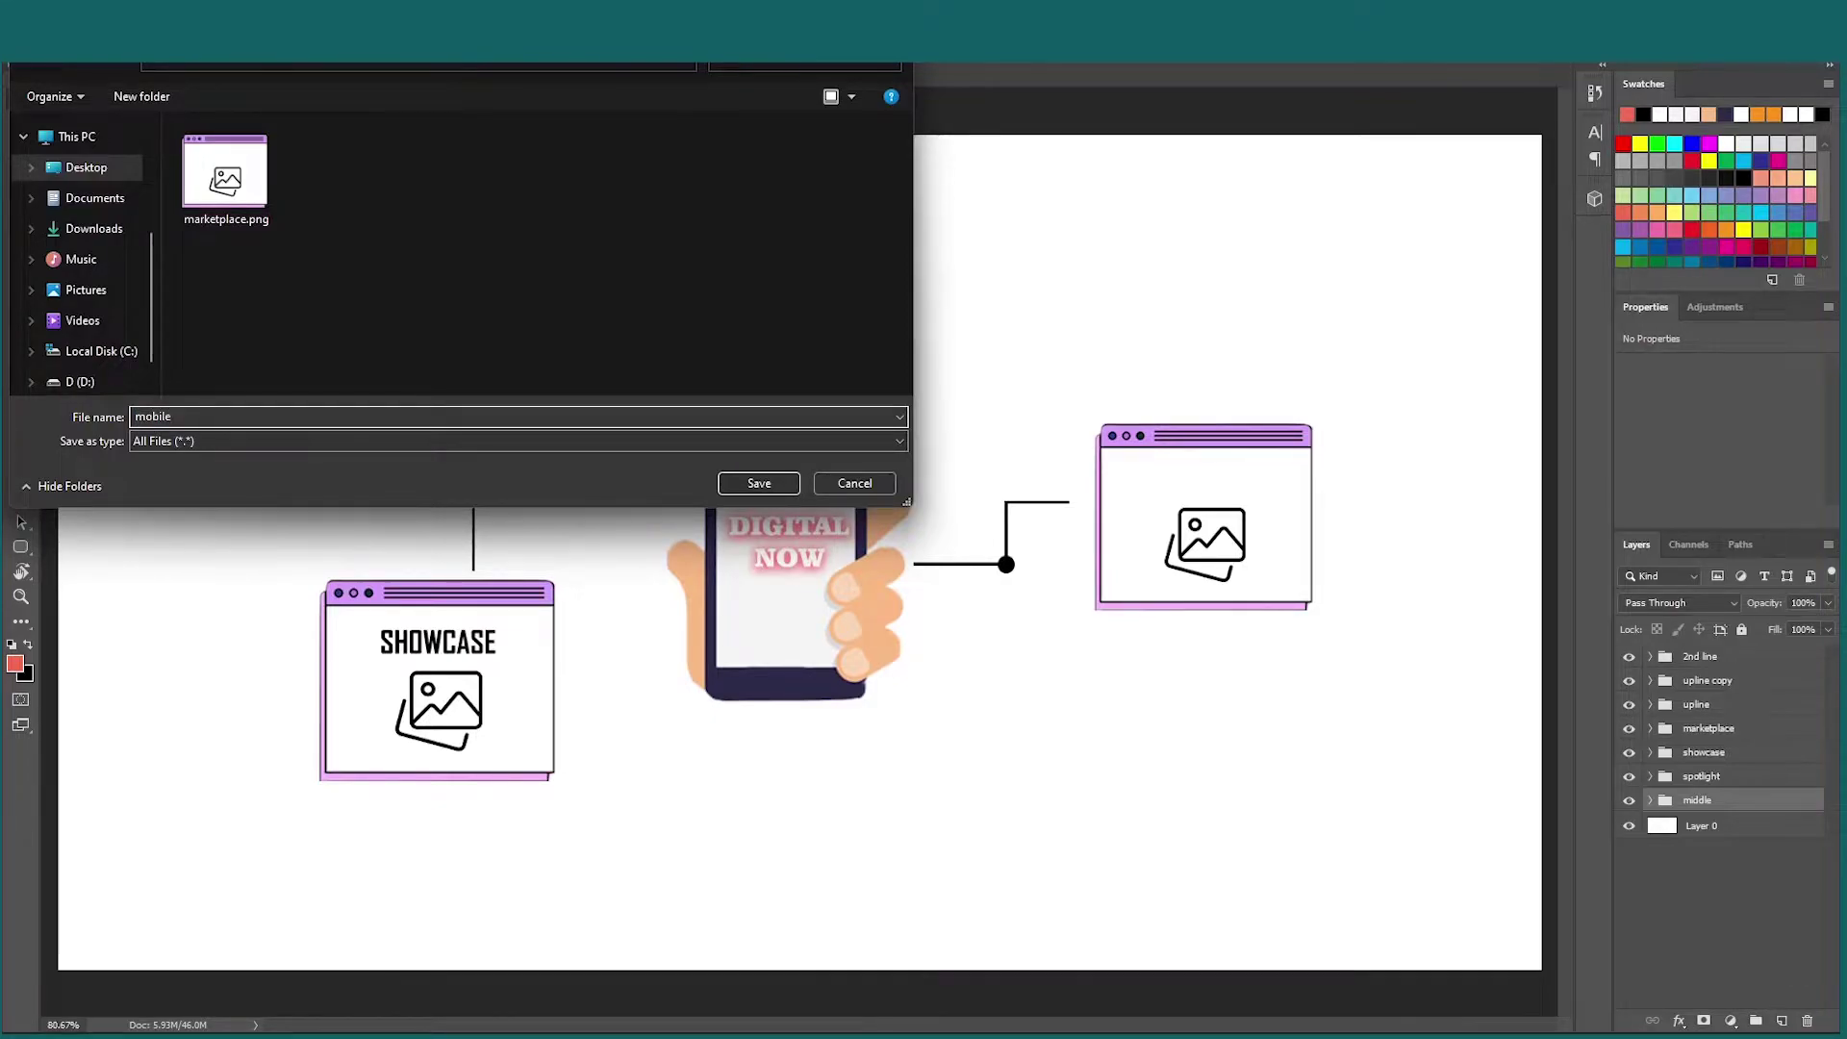
pyautogui.press('Return')
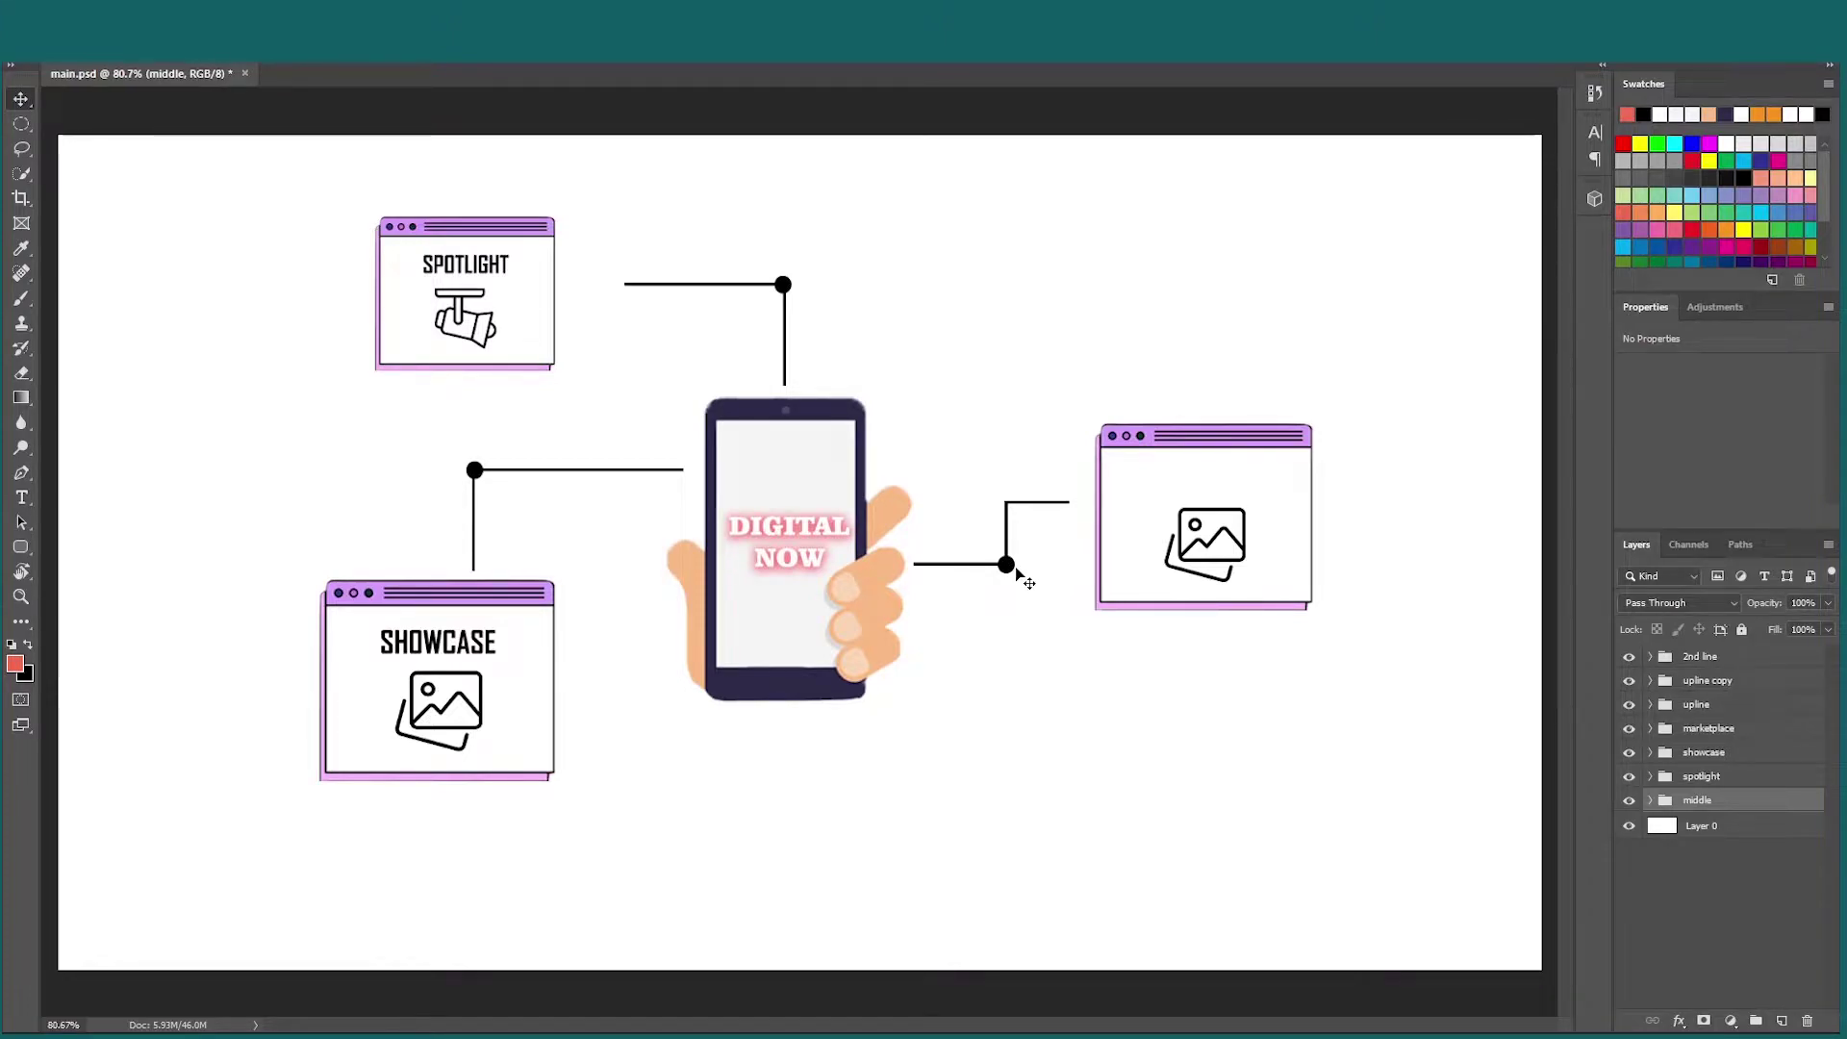
# Export the upline copy group, the connector between phone and marketplace card, as a PNG named marketplace line.
pyautogui.click(1008, 568)
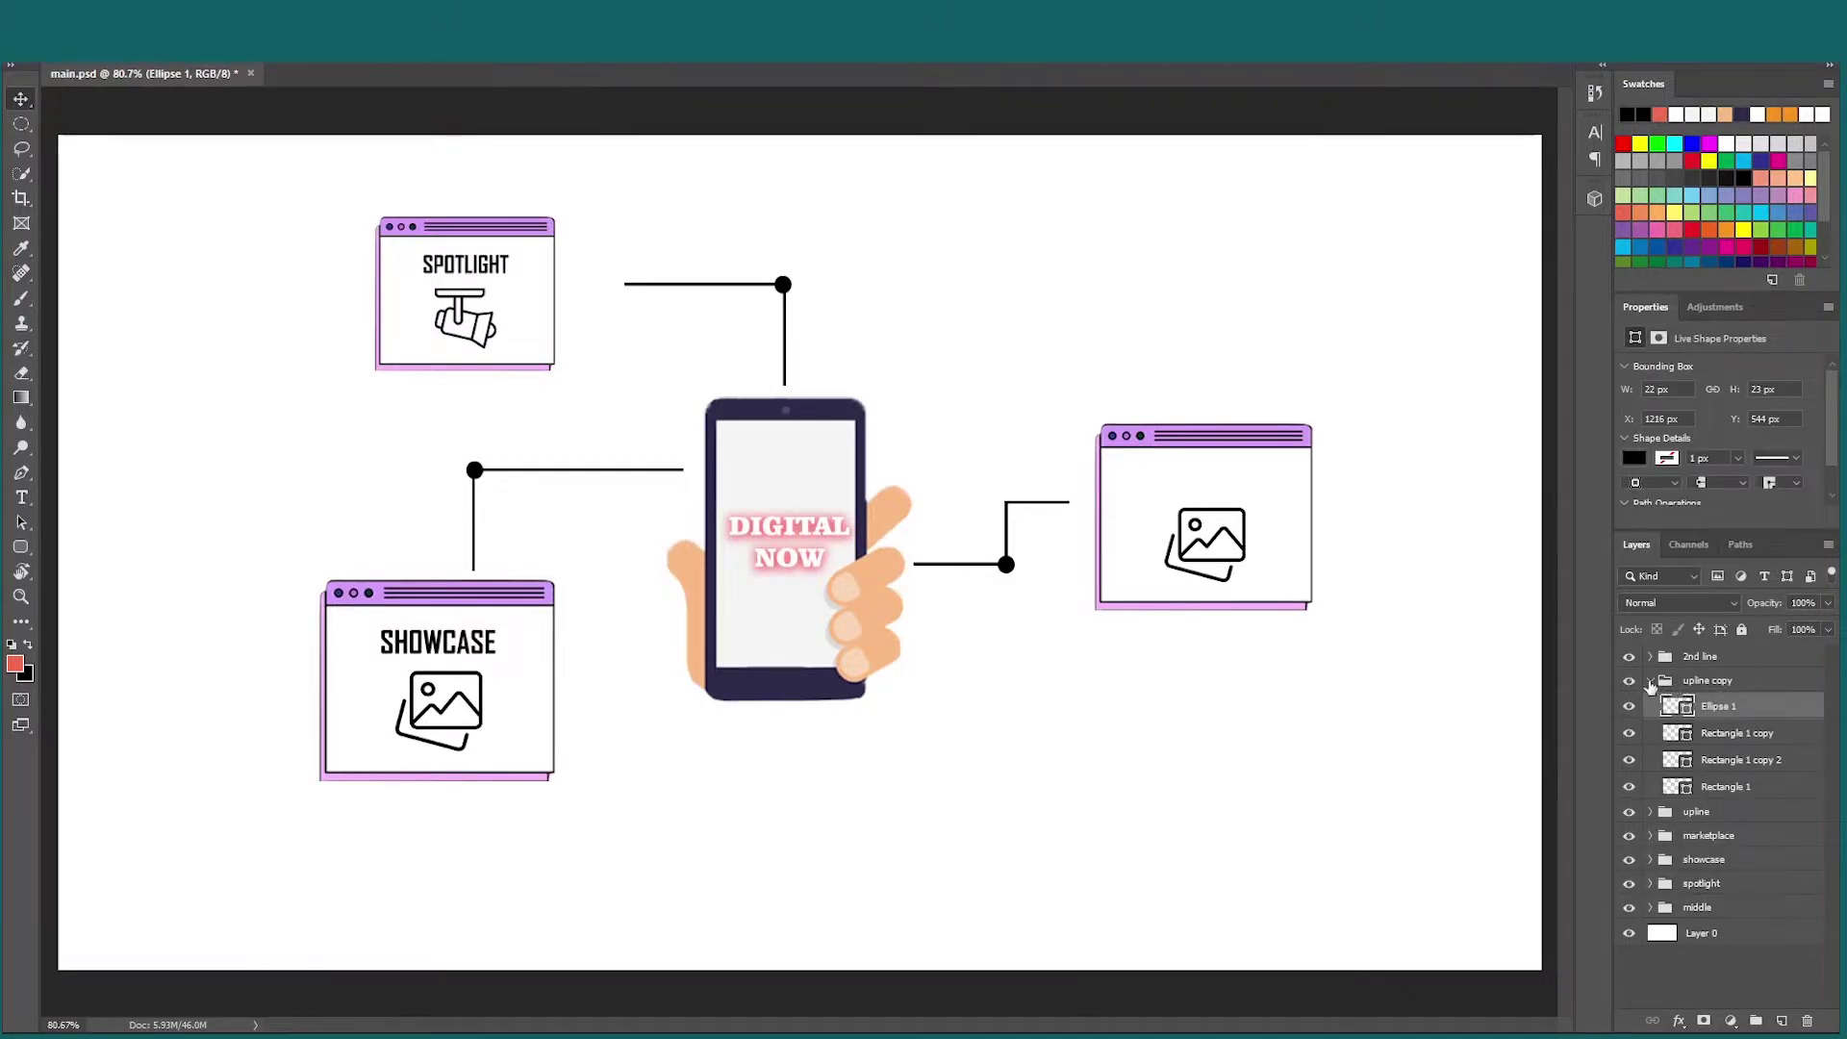
pyautogui.click(1649, 681)
pyautogui.click(1627, 682)
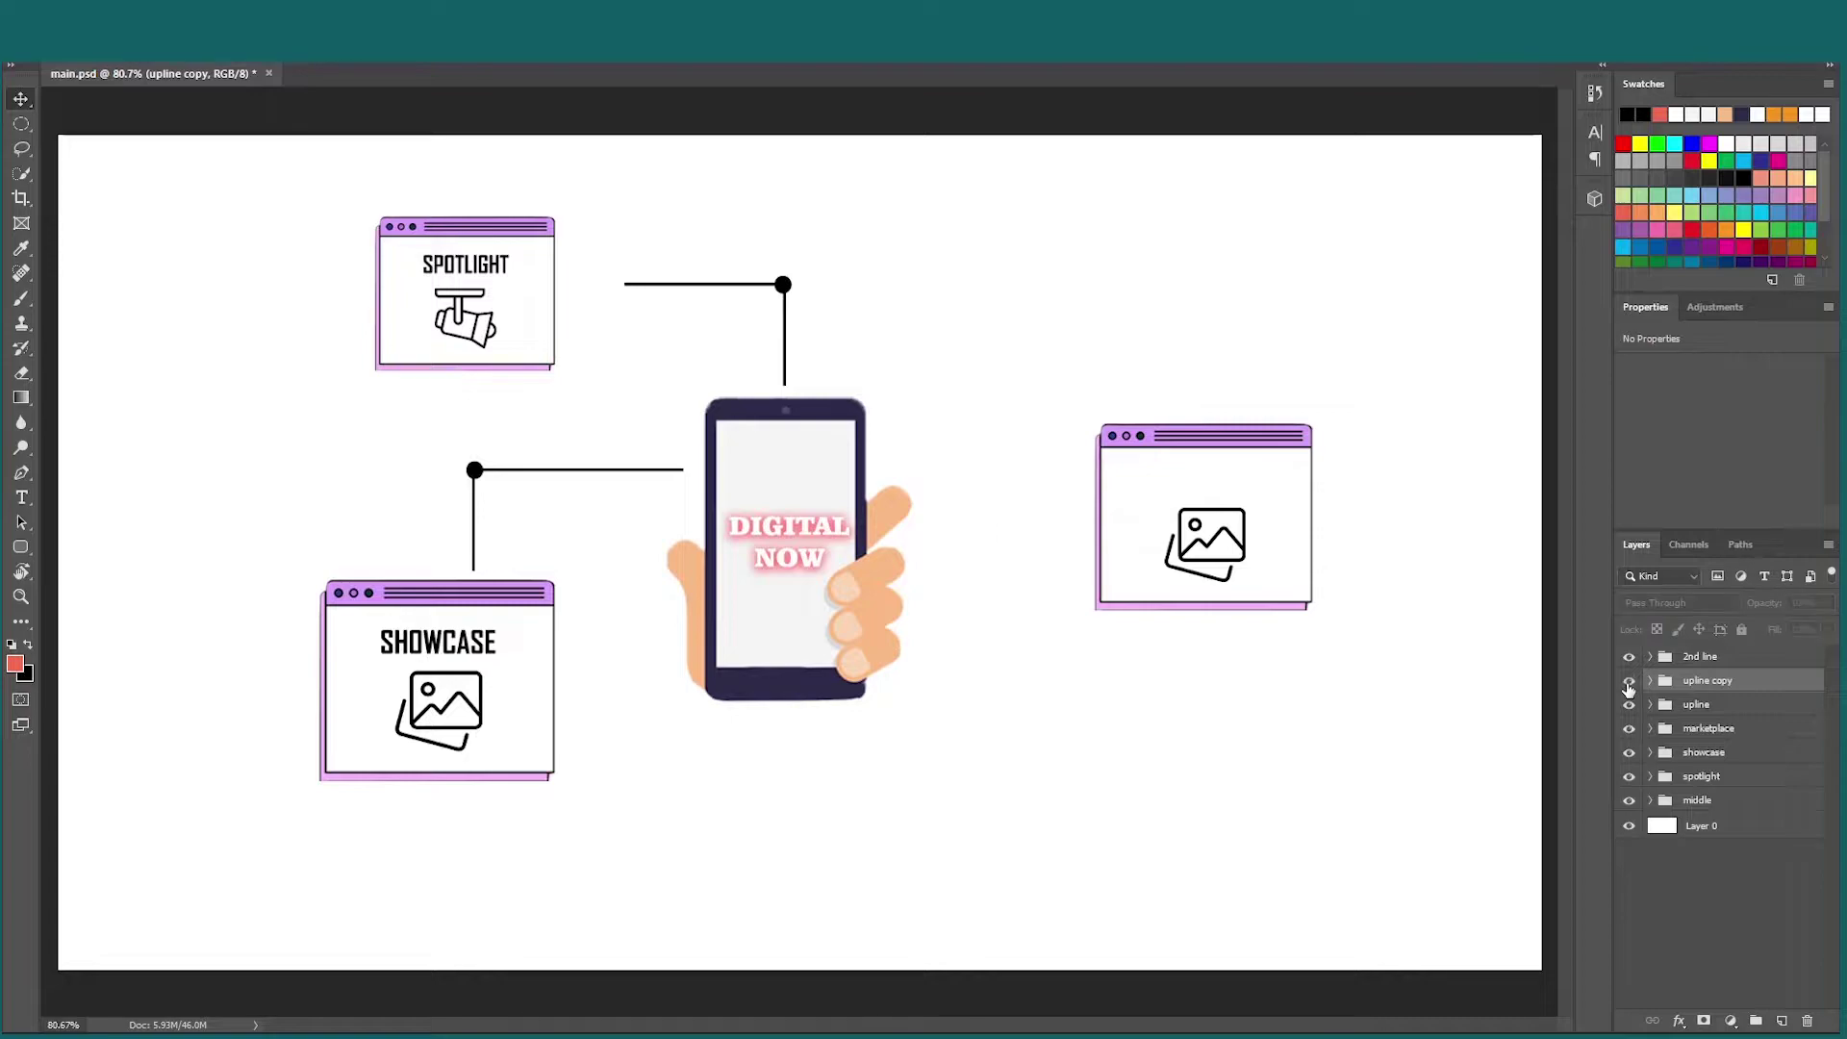
pyautogui.click(1628, 682)
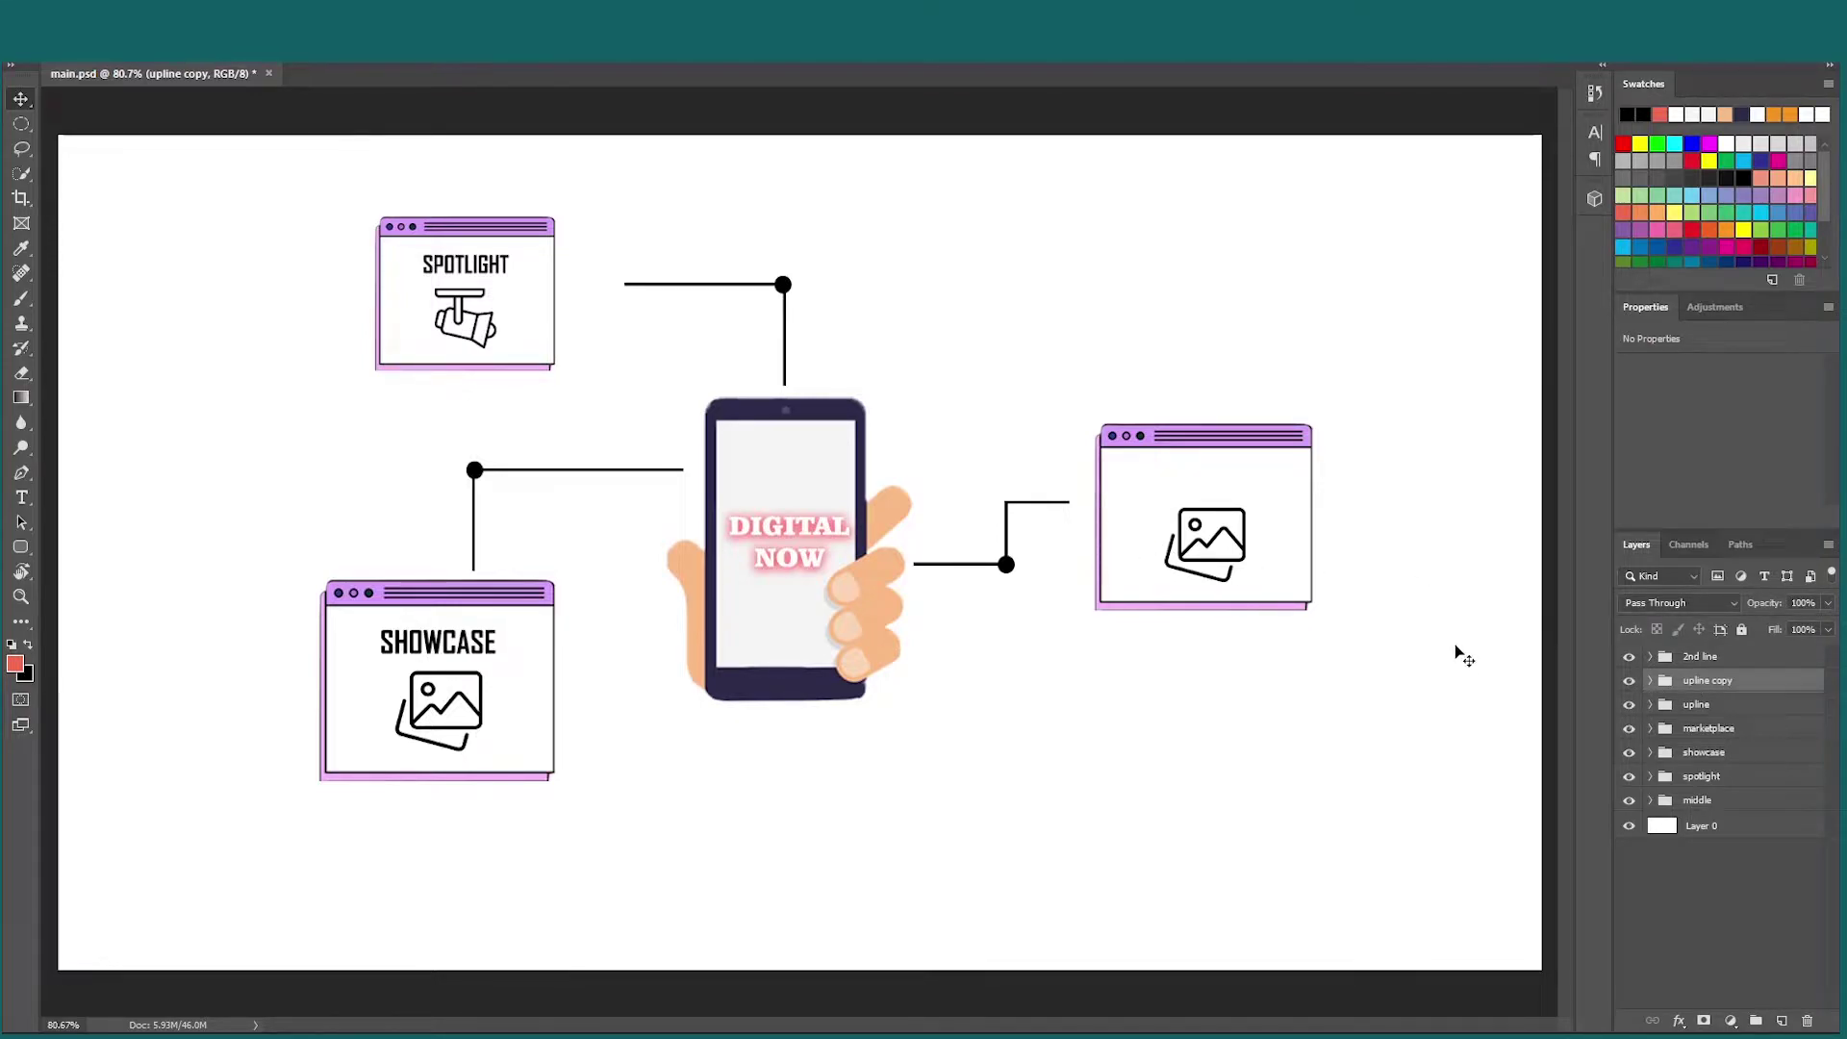
pyautogui.rightClick(1706, 685)
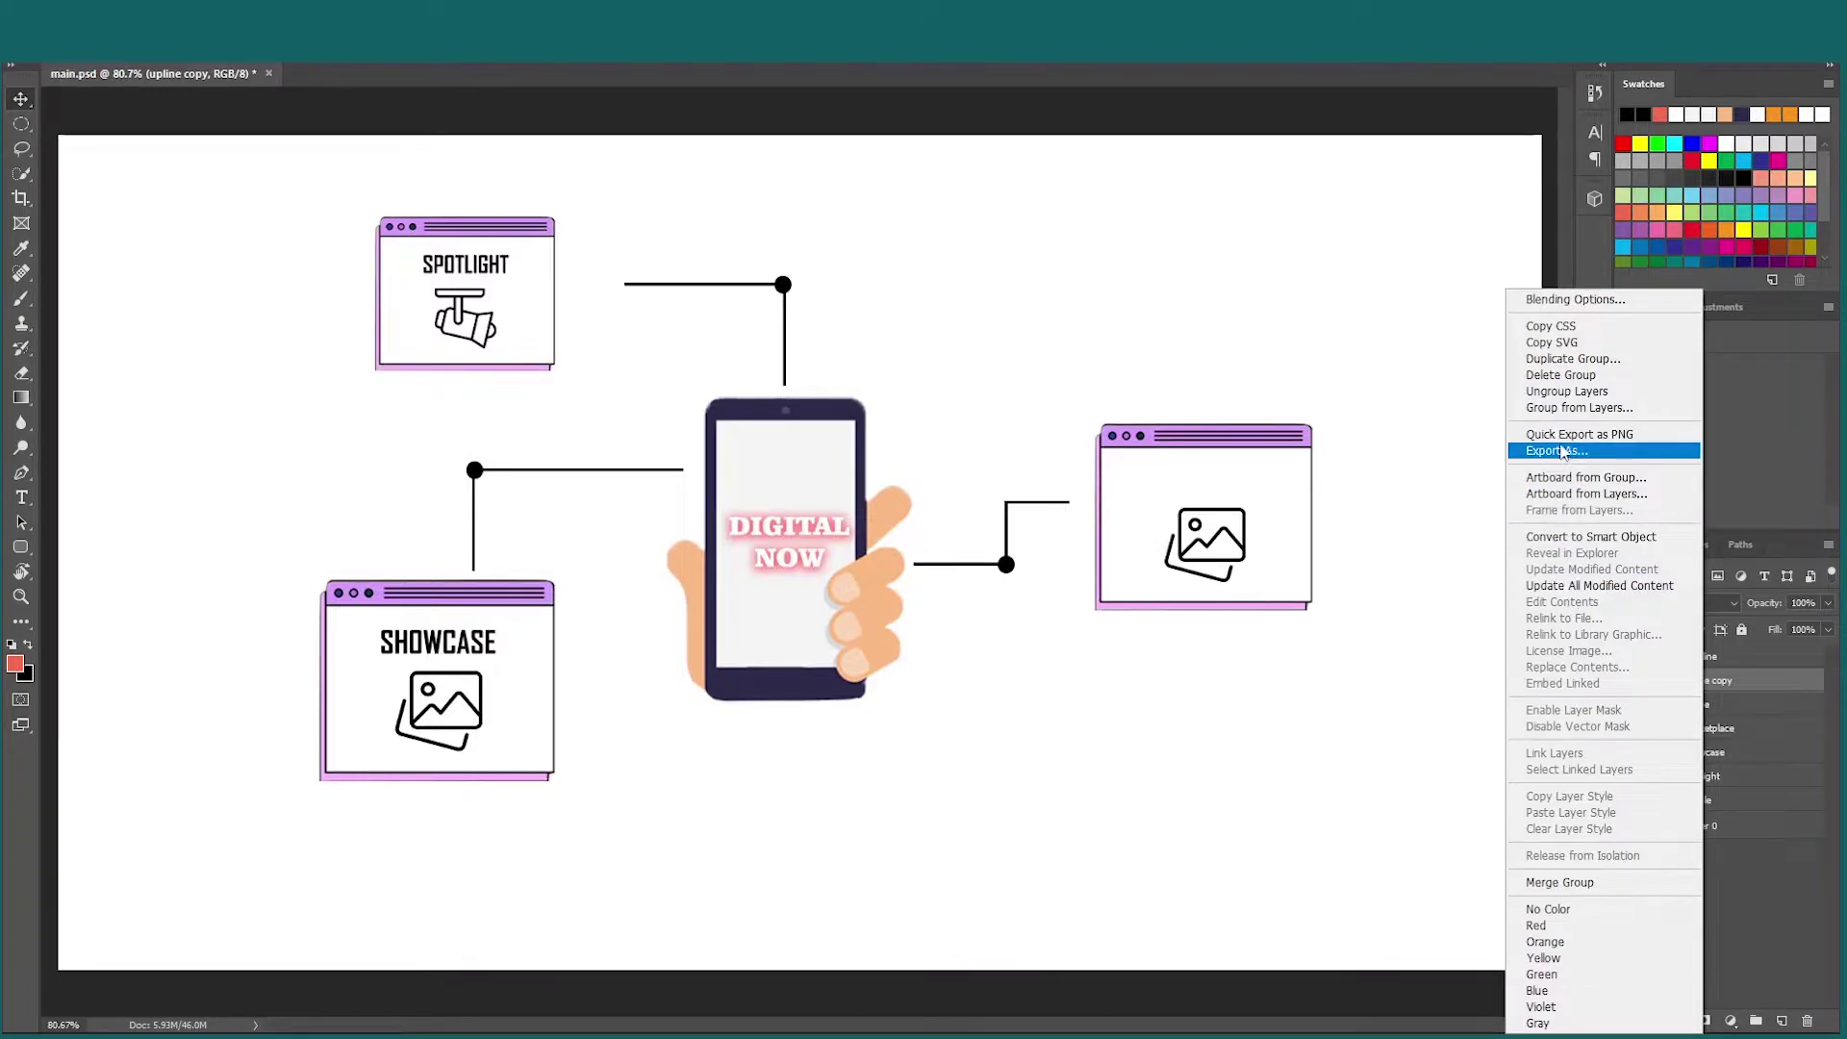
pyautogui.click(1515, 454)
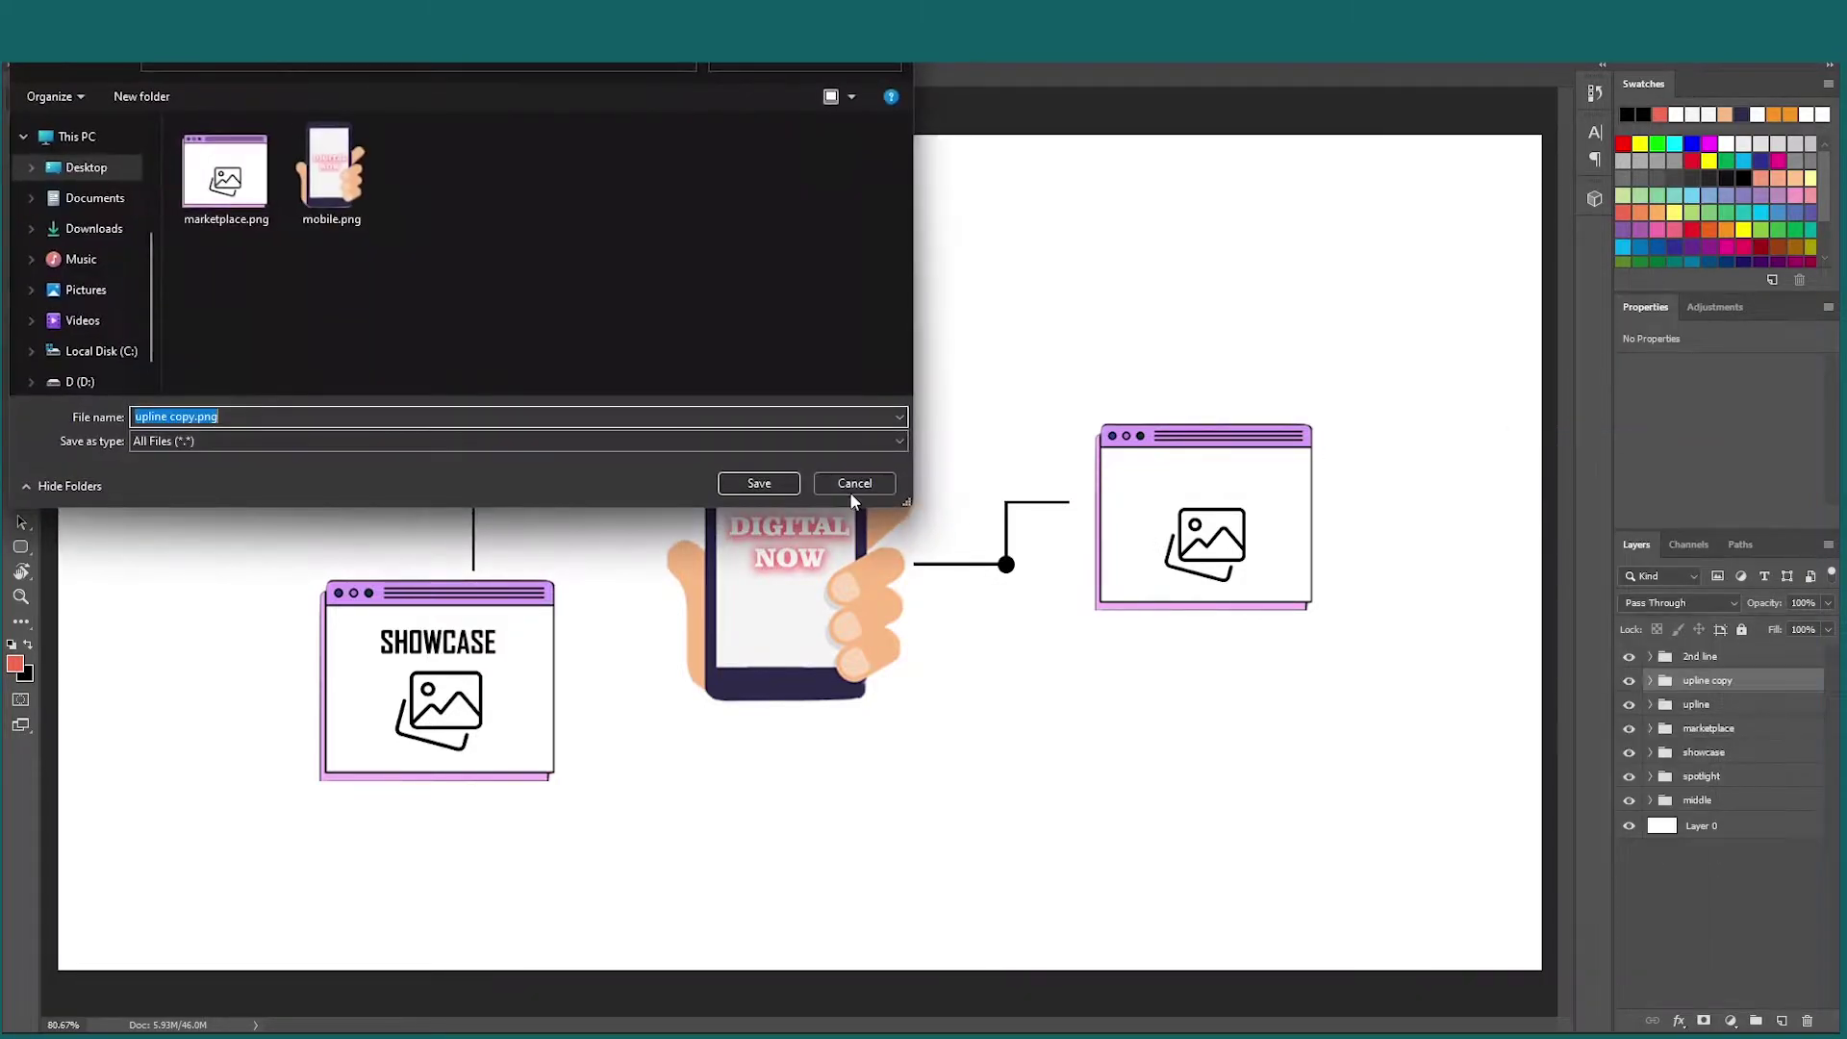
pyautogui.write('market')
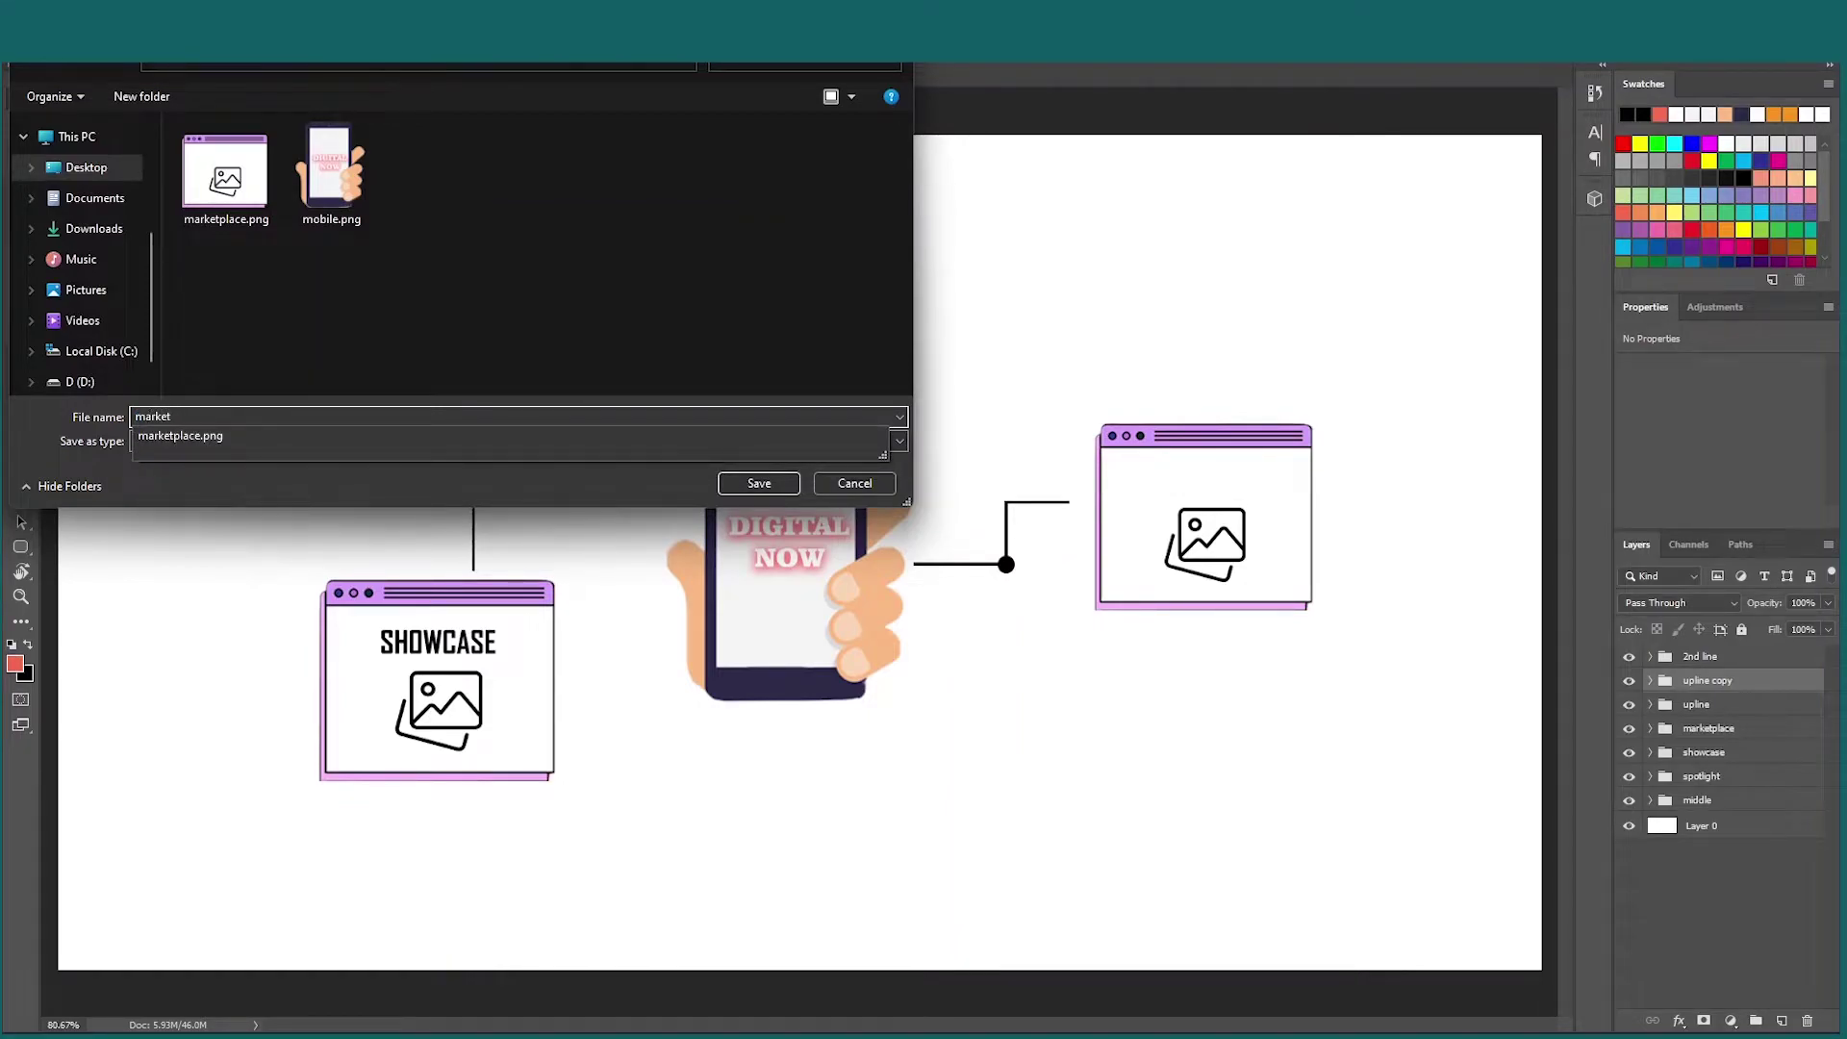
pyautogui.write('place ')
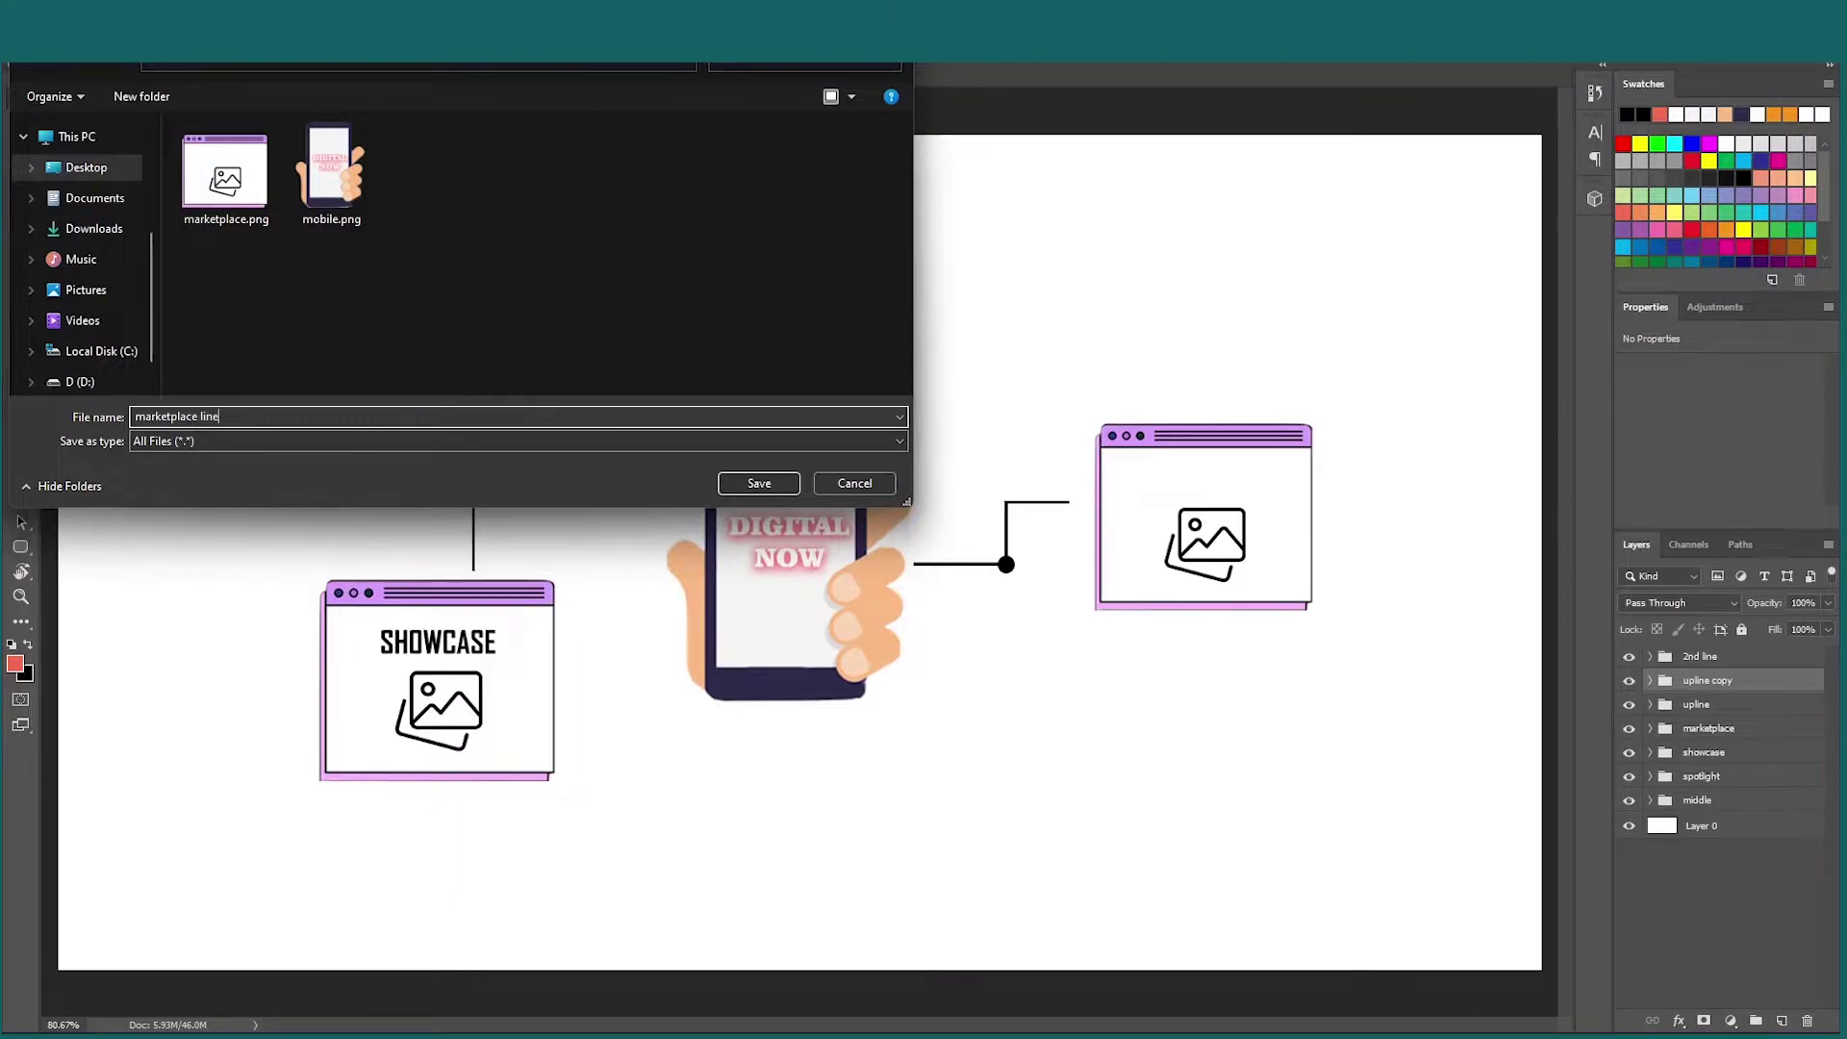
pyautogui.write('line')
pyautogui.press('Return')
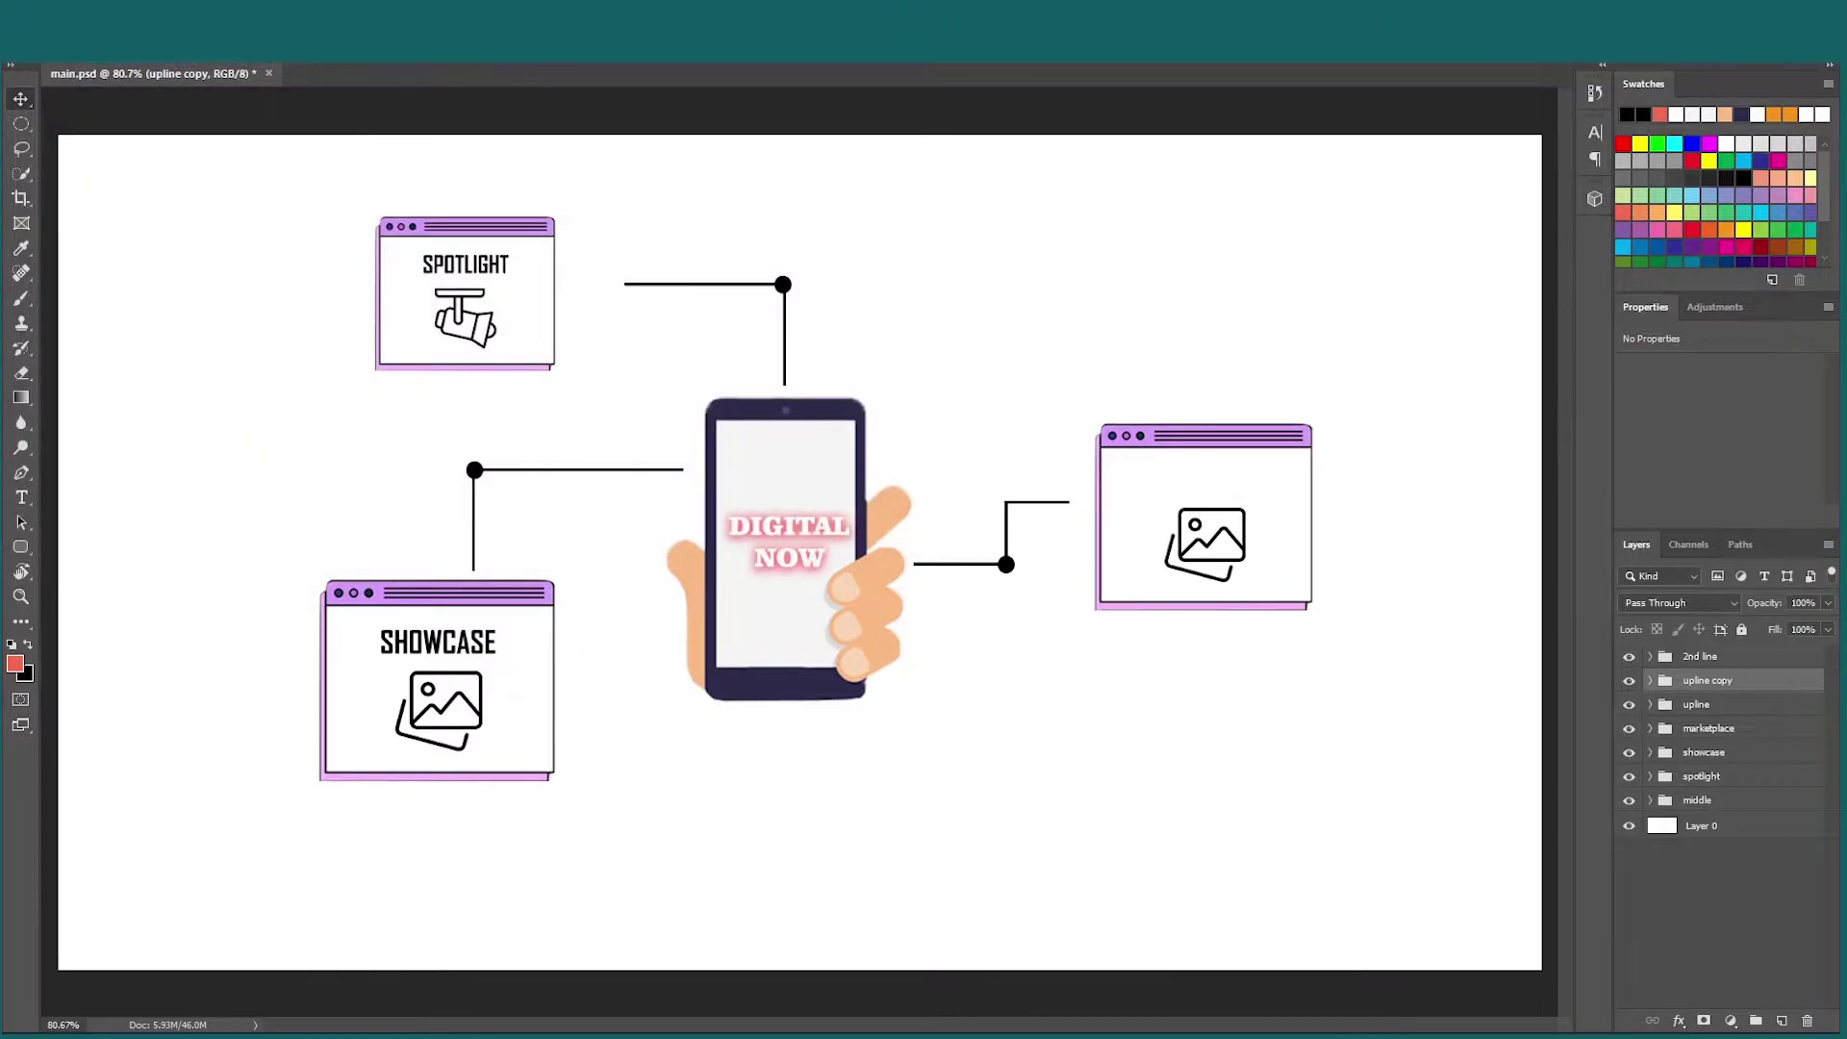
# Switch to Slider Revolution in Chrome, open the Slider 1 module for editing and dismiss the creation guide.
pyautogui.moveTo(1365, 1015)
pyautogui.click(1452, 1016)
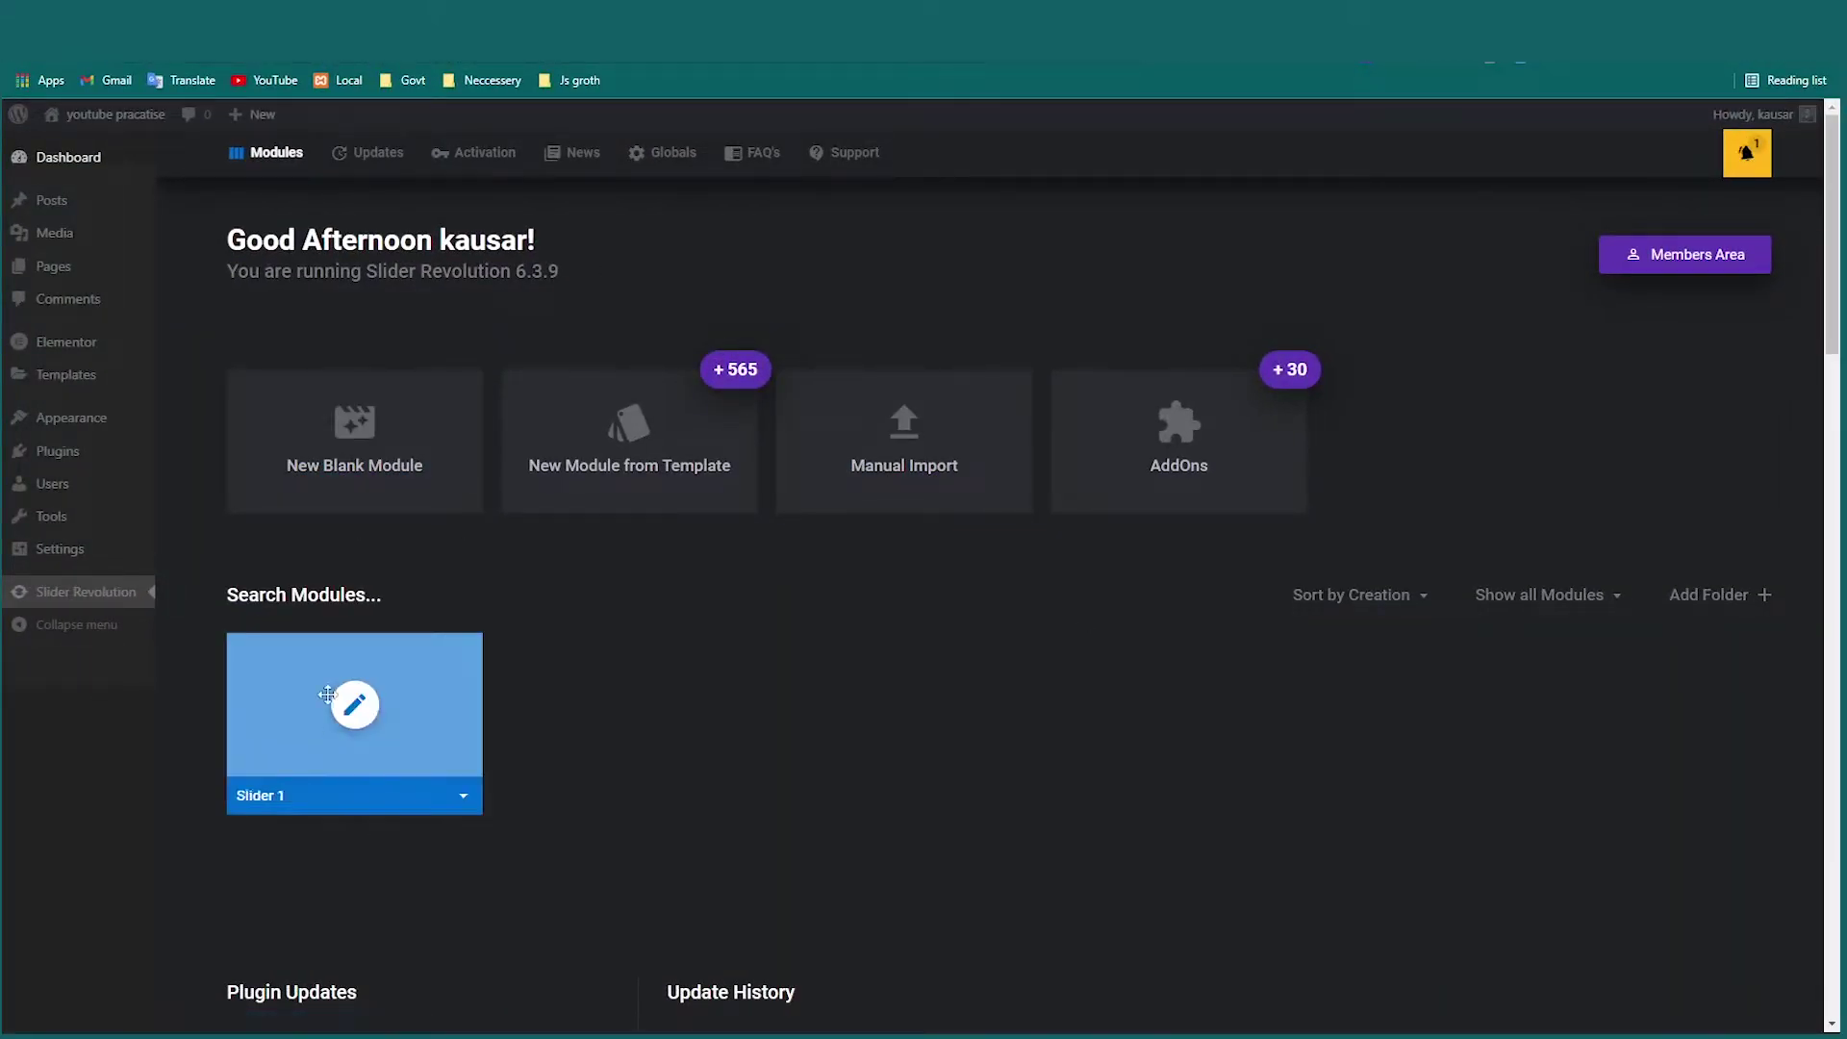
pyautogui.click(357, 703)
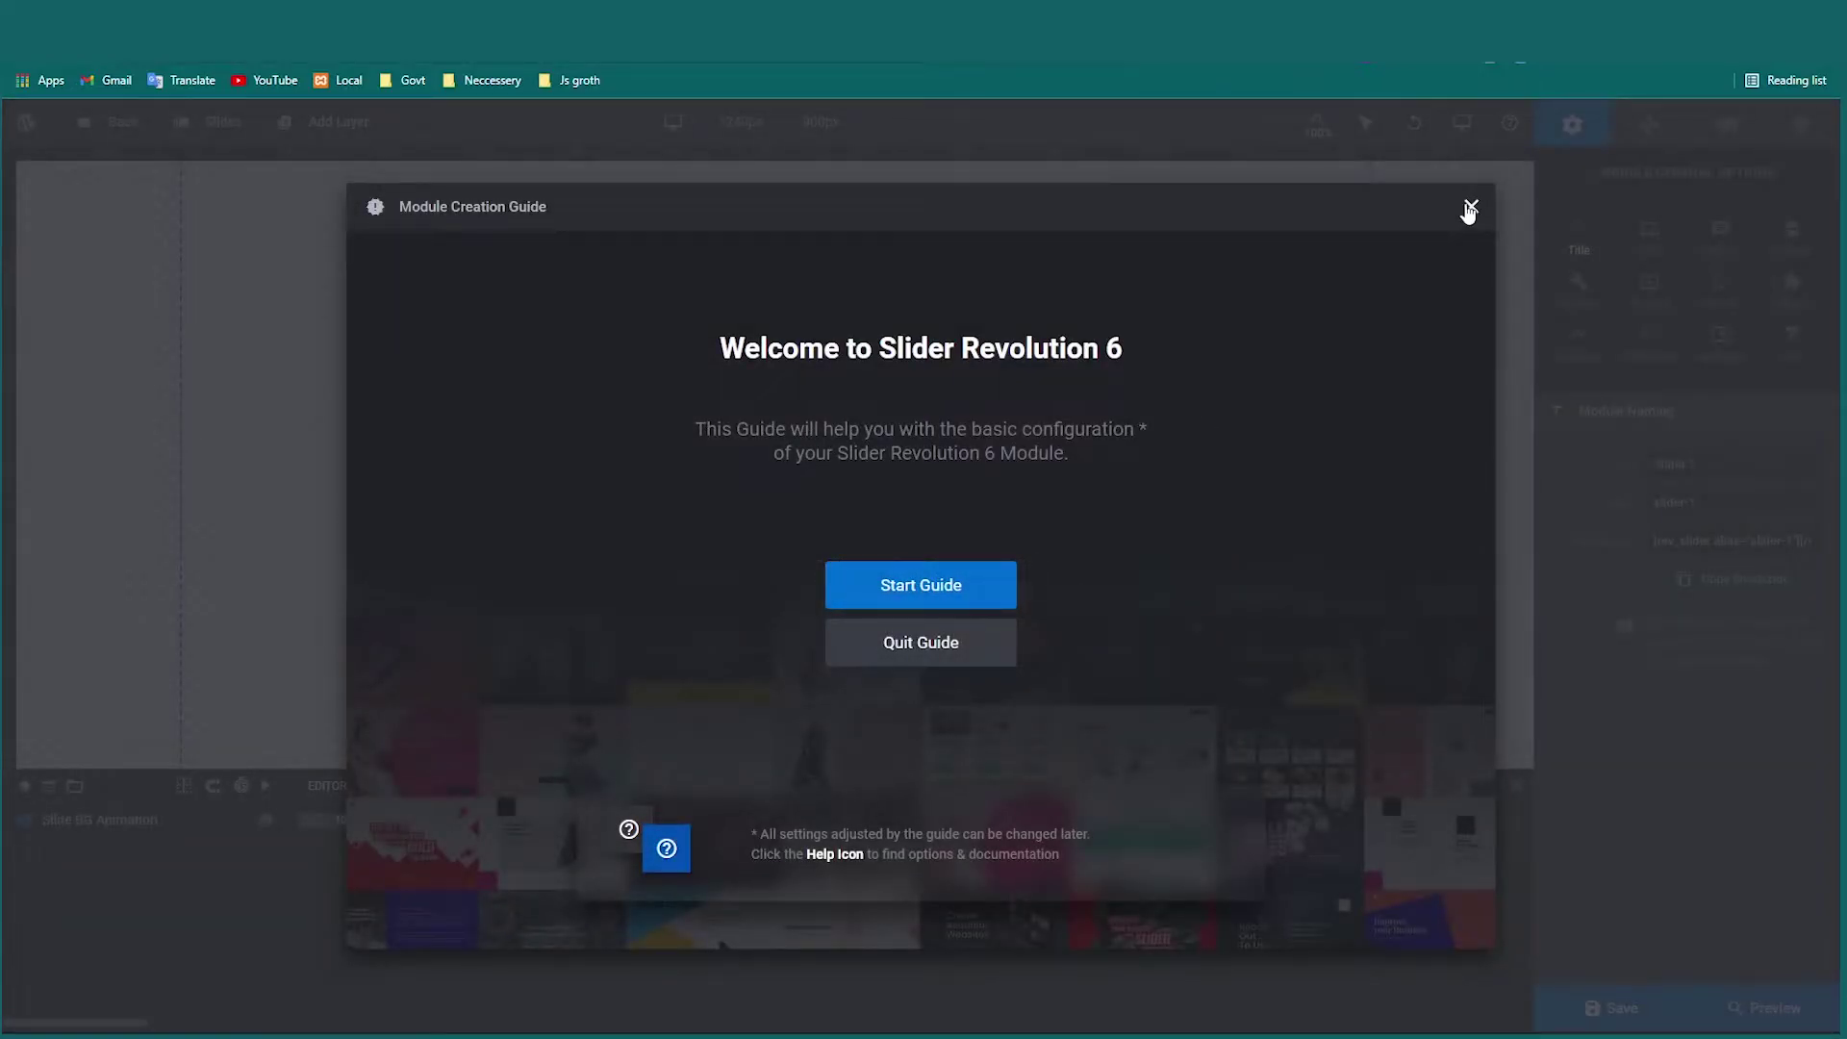
pyautogui.click(1470, 208)
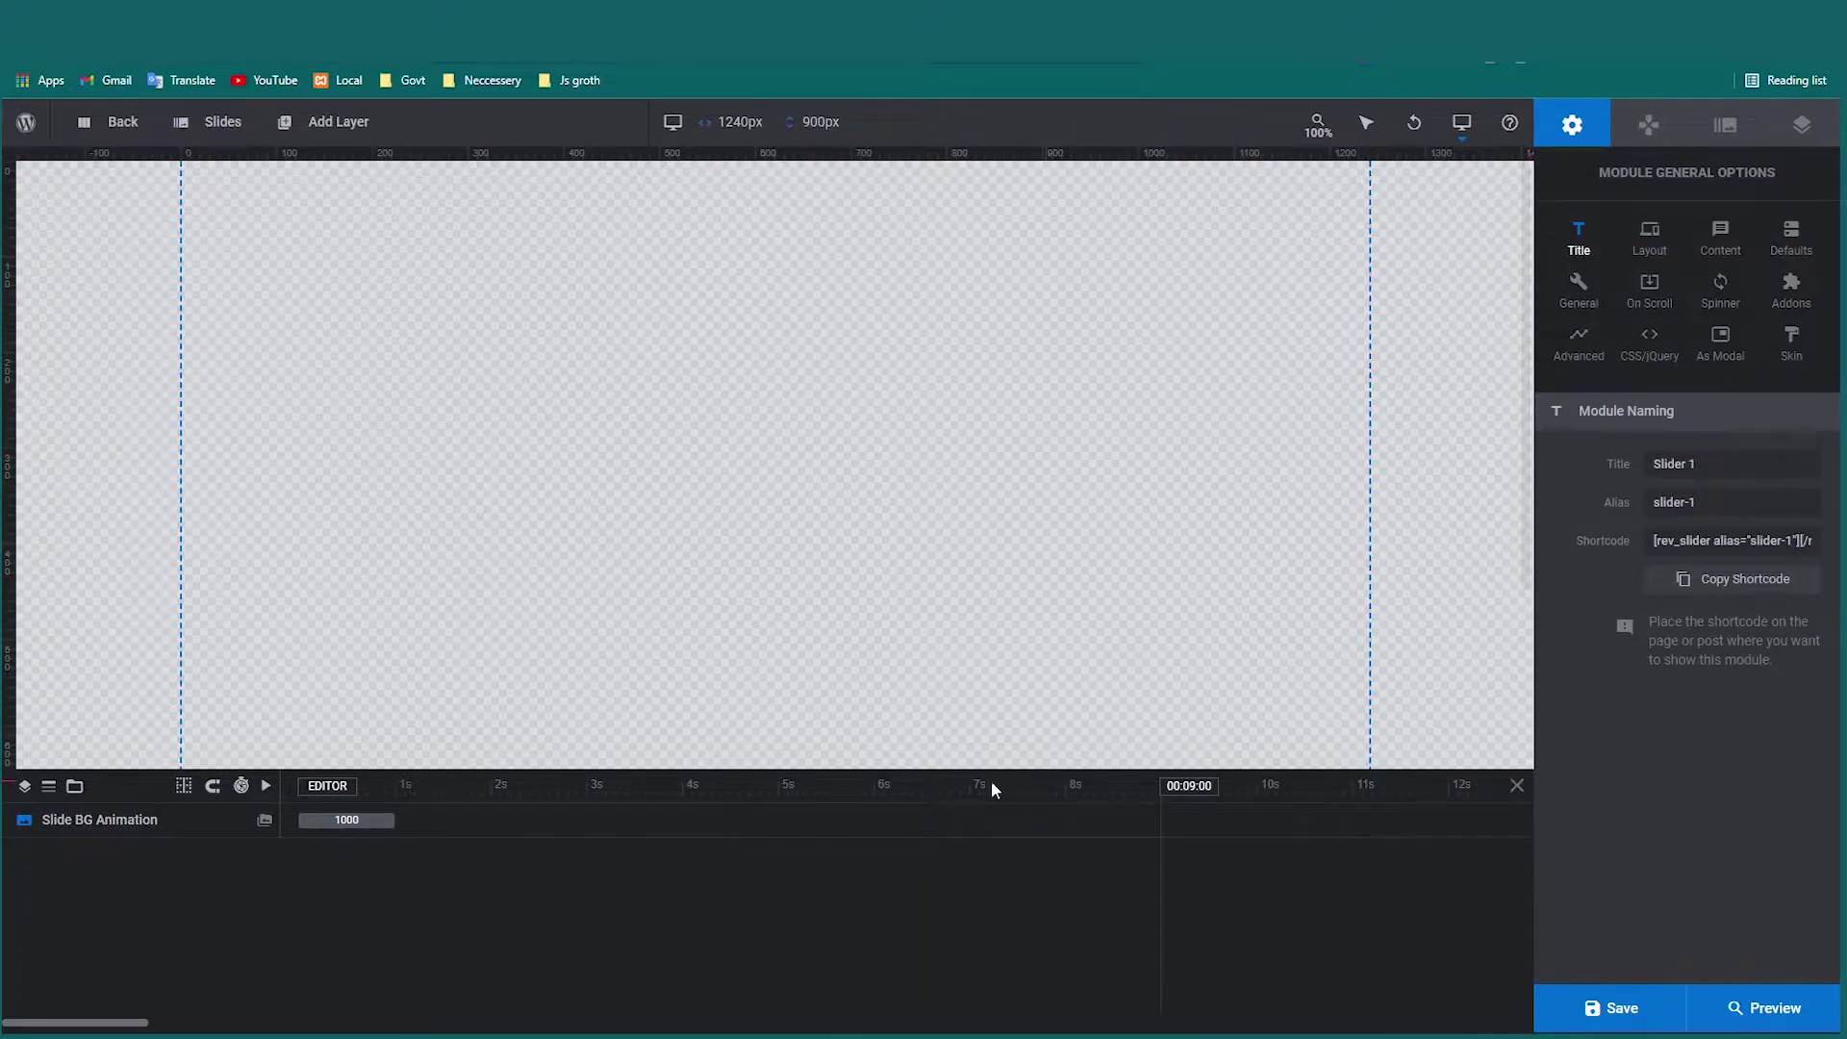
pyautogui.moveTo(965, 770)
pyautogui.mouseDown()
pyautogui.moveTo(968, 718)
pyautogui.moveTo(949, 936)
pyautogui.moveTo(937, 766)
pyautogui.mouseUp()
pyautogui.moveTo(1231, 990)
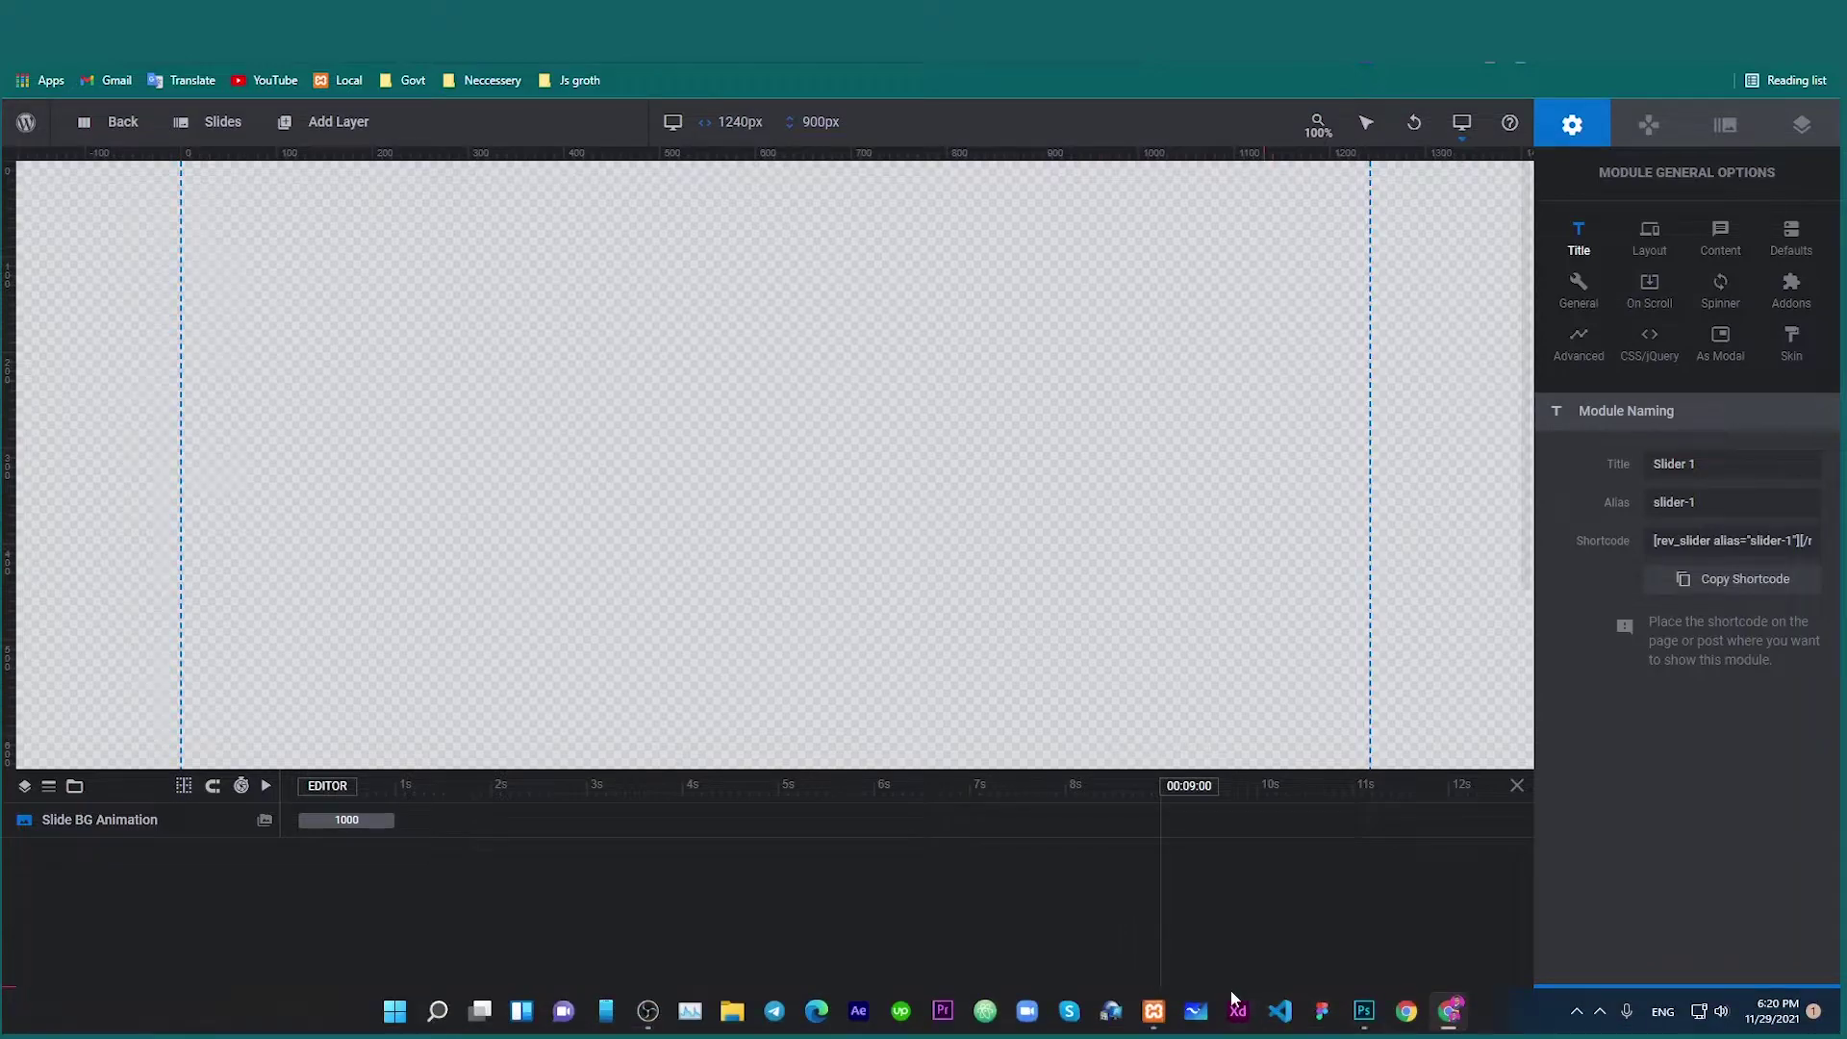
pyautogui.click(1362, 1010)
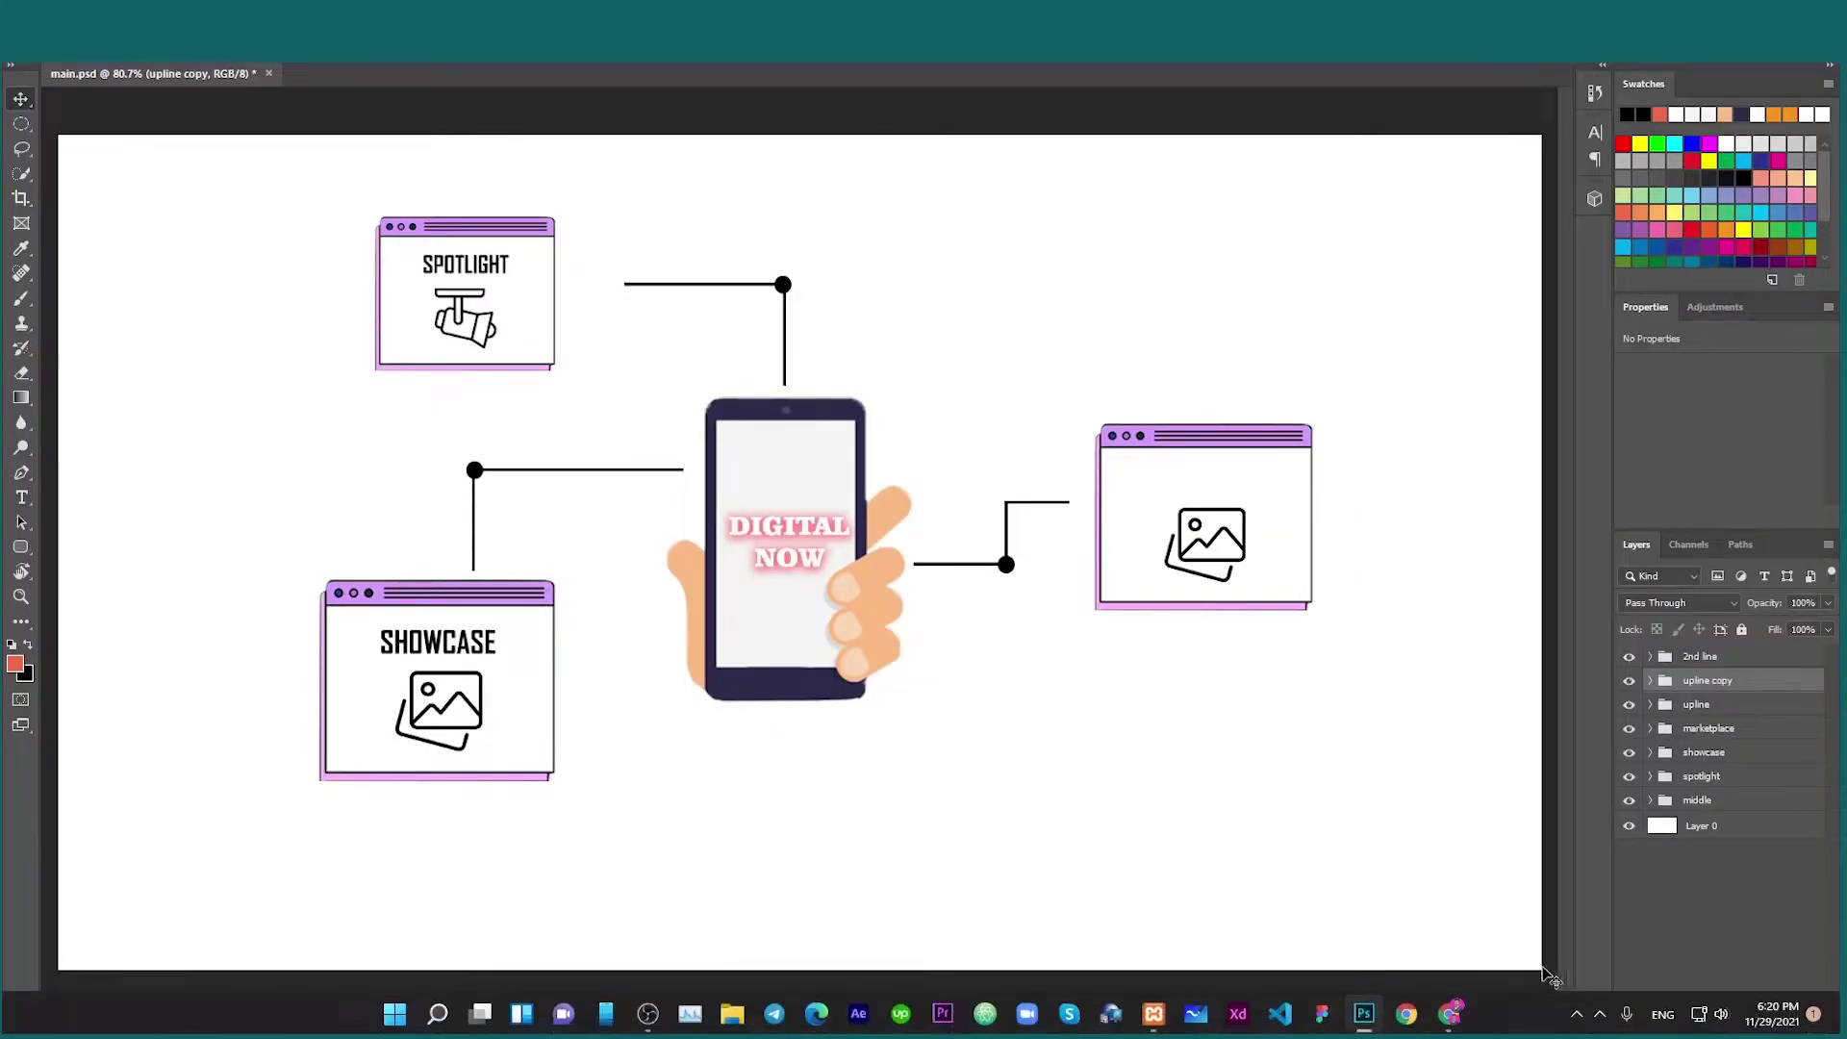
pyautogui.click(1449, 1014)
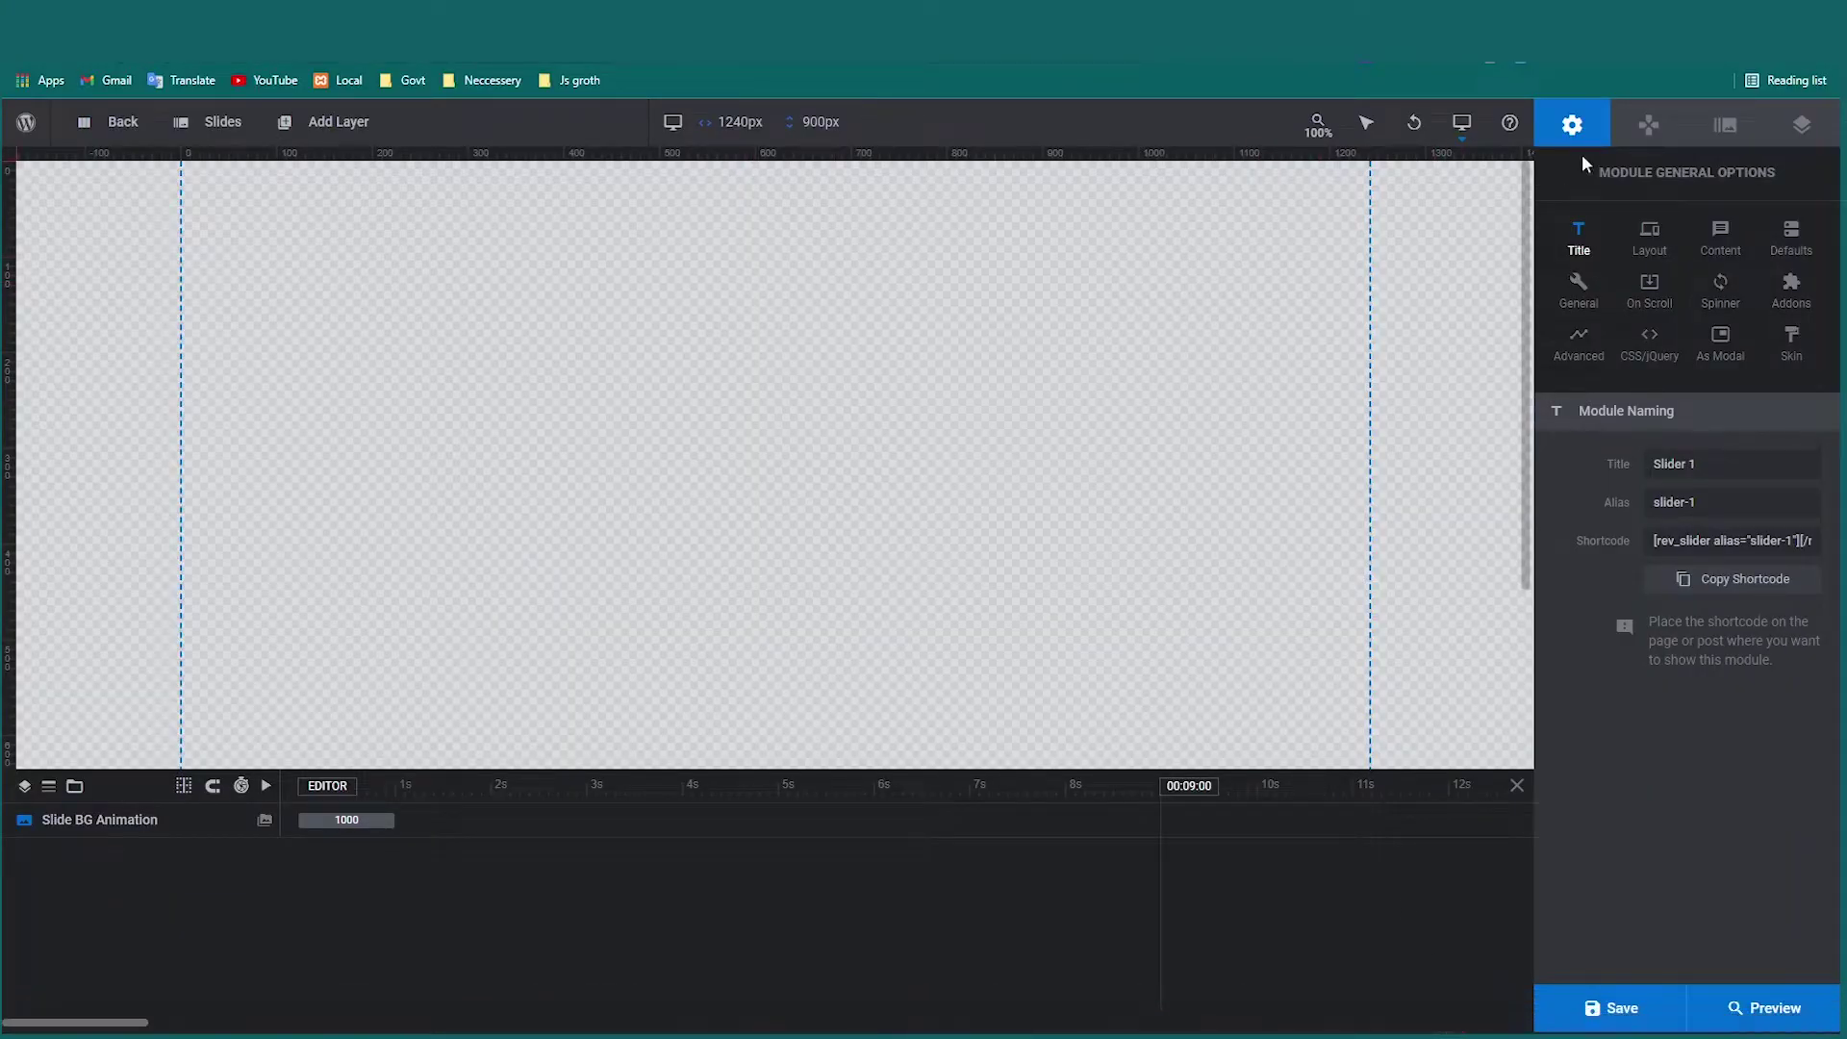
# Set the slide background's source type to Colored with the white #ffffff and slightly shrink the timeline area.
pyautogui.click(1725, 124)
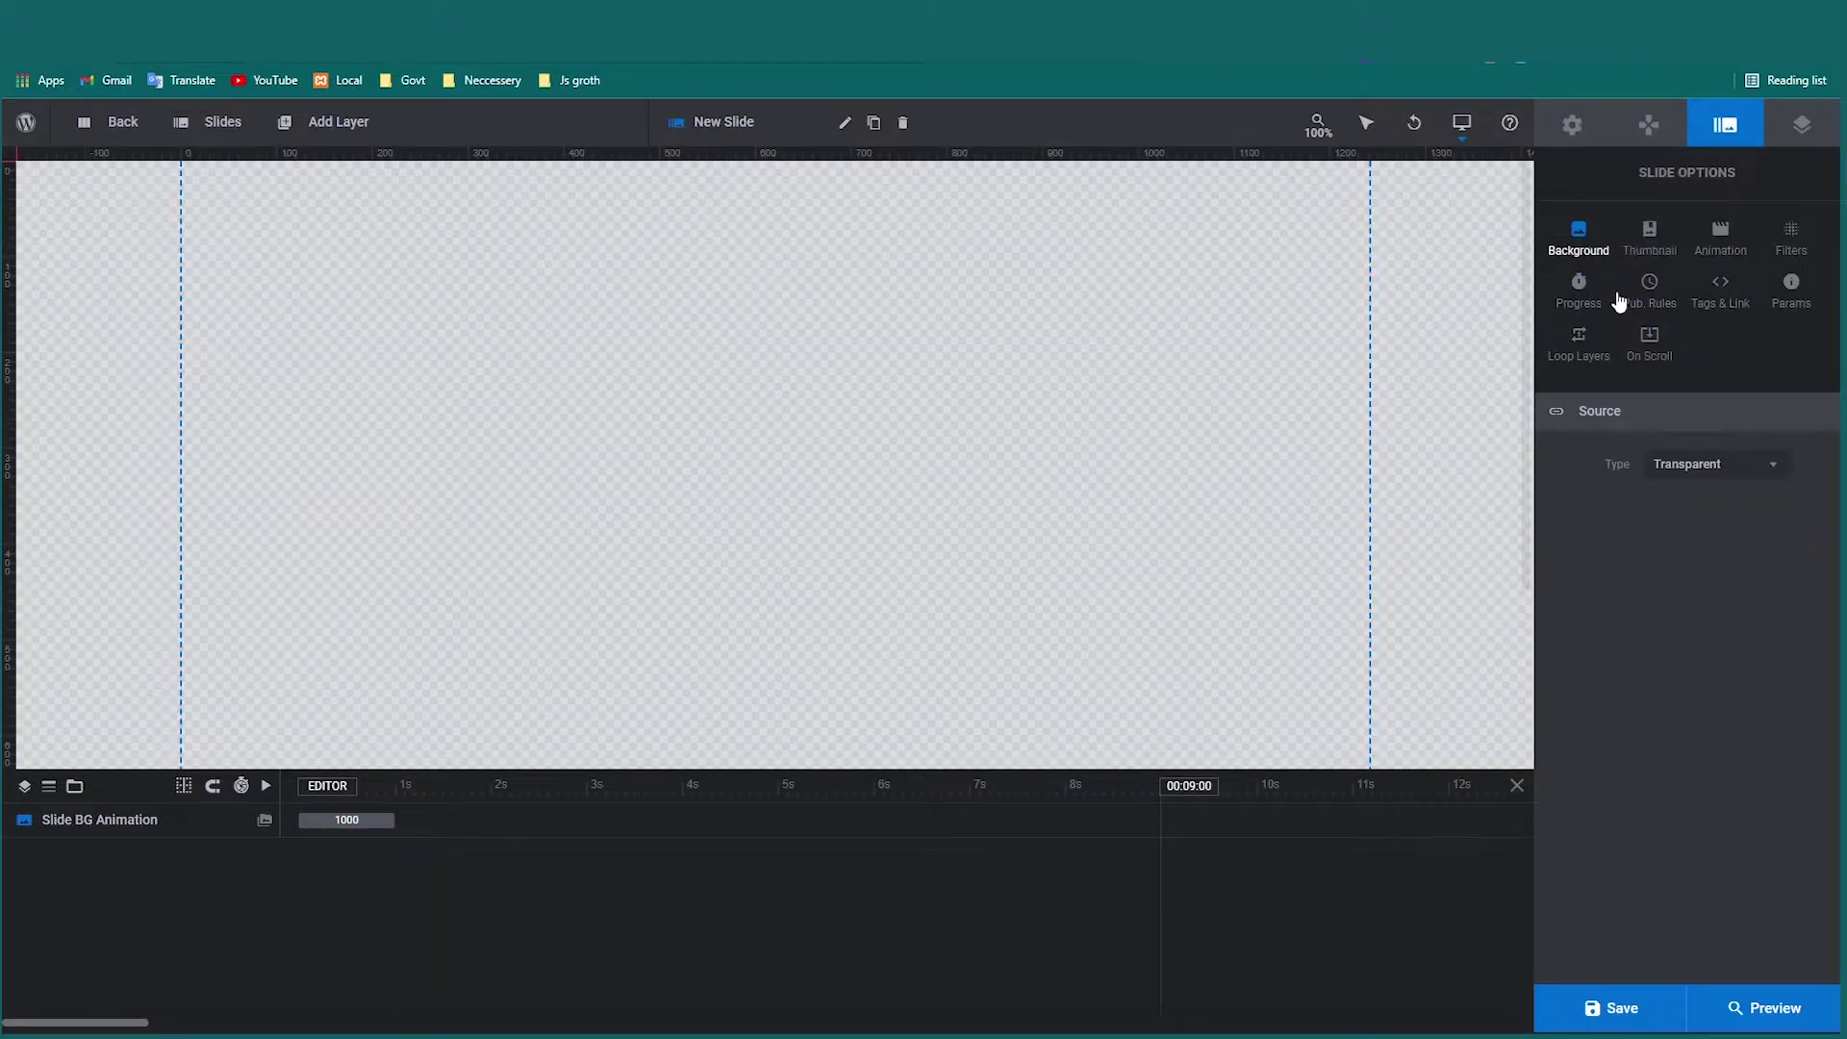
pyautogui.click(1694, 464)
pyautogui.click(1676, 580)
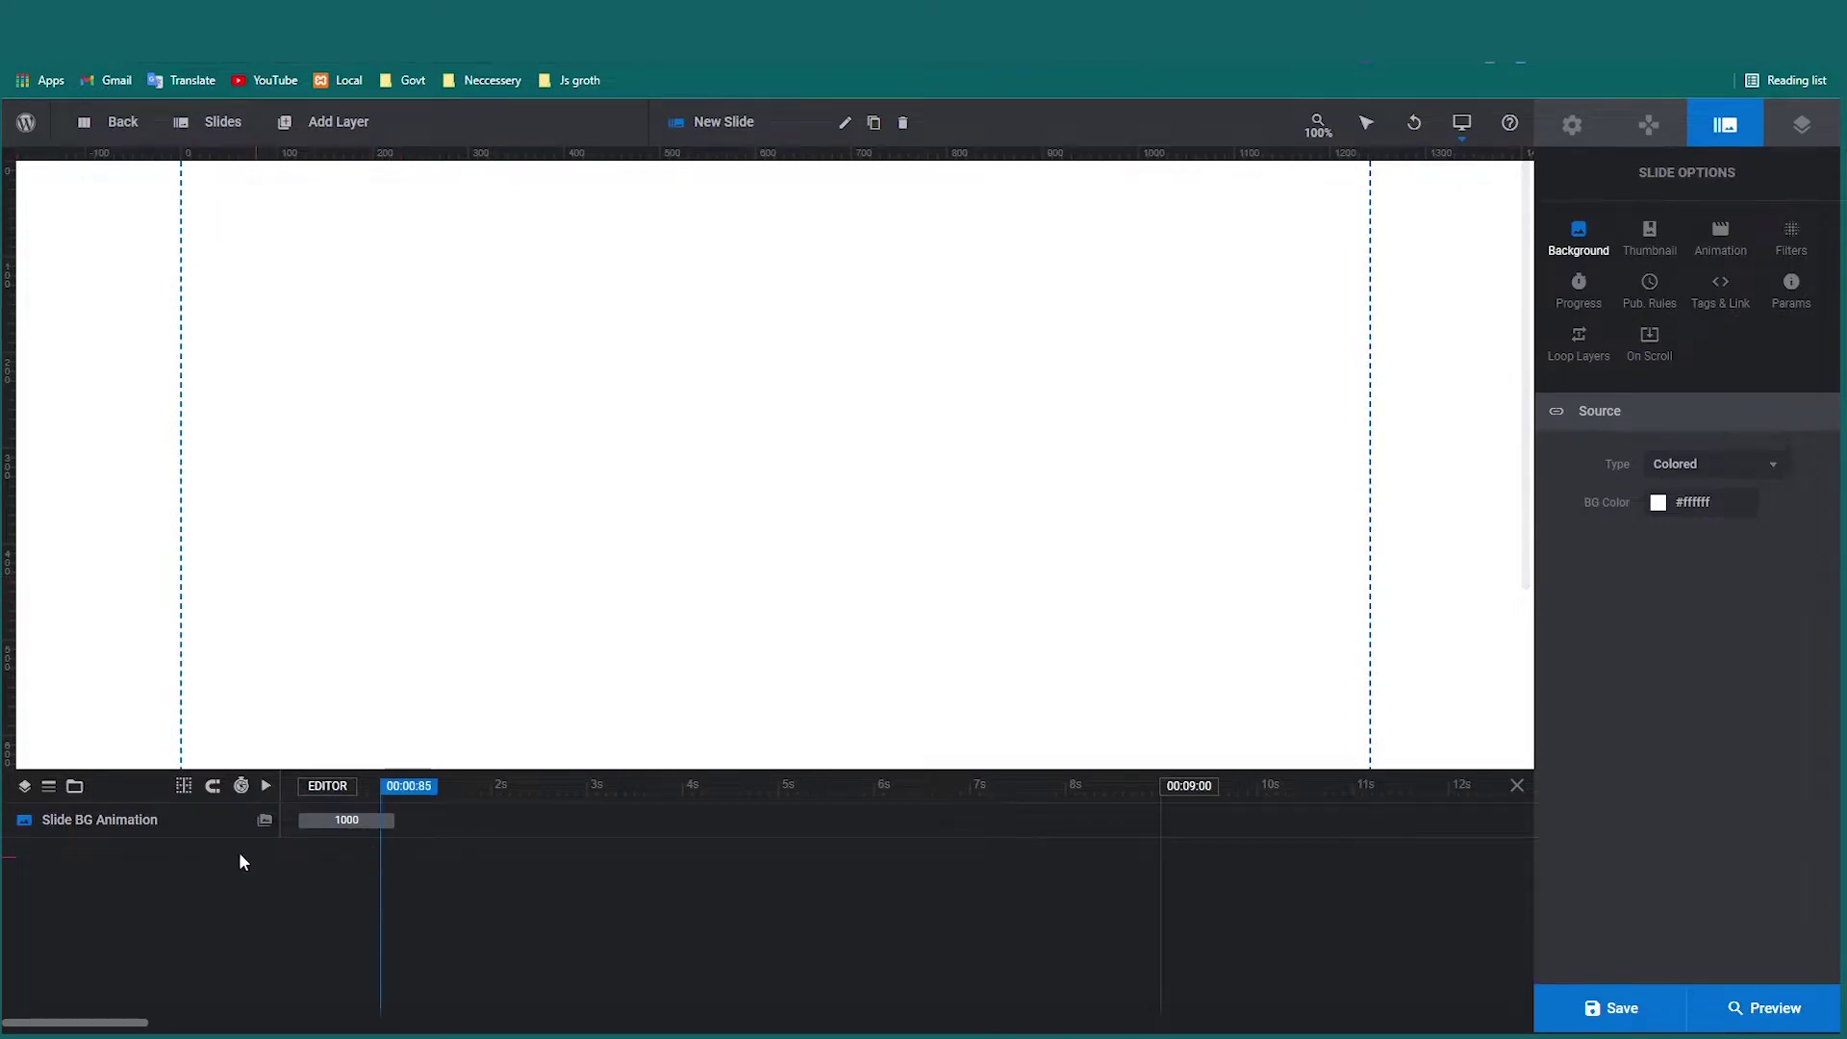
pyautogui.moveTo(417, 779)
pyautogui.mouseDown()
pyautogui.moveTo(413, 821)
pyautogui.moveTo(413, 775)
pyautogui.mouseUp()
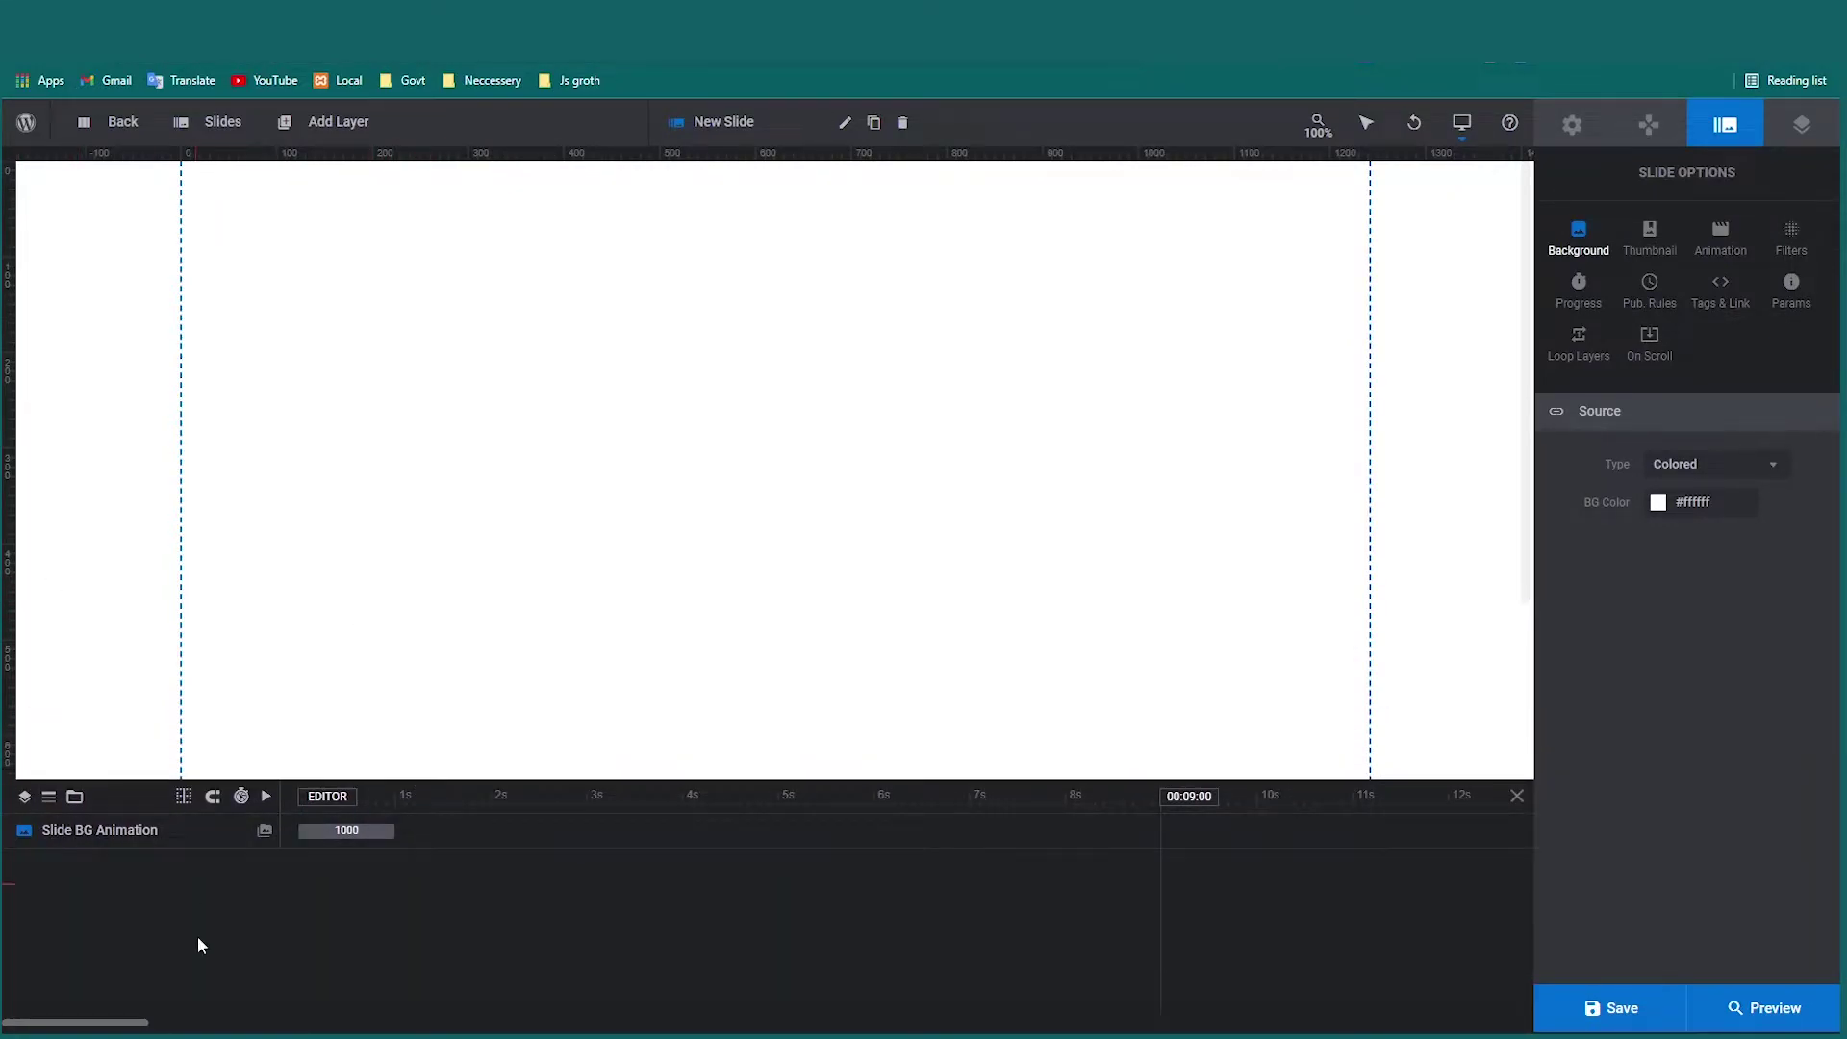
# Add an empty image placeholder layer and fill it with mobile.png, uploaded from the assest folder on the Desktop.
pyautogui.click(339, 123)
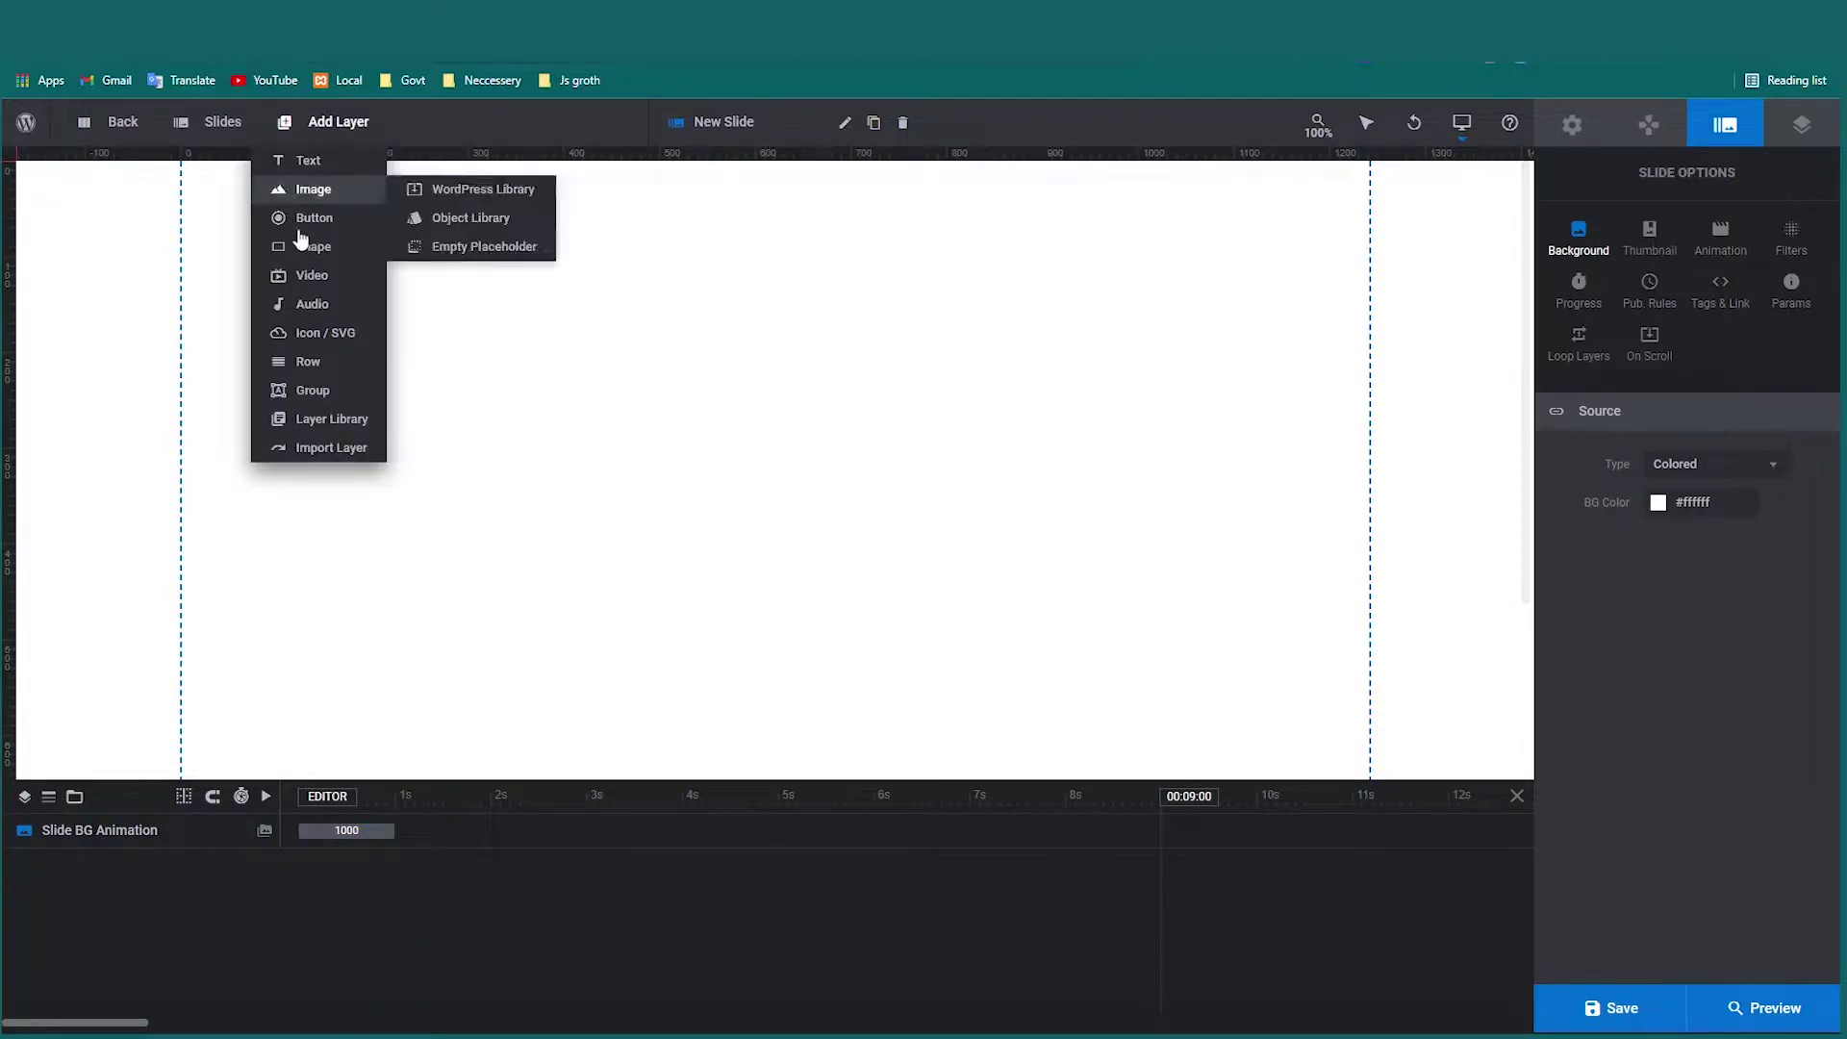
pyautogui.moveTo(294, 191)
pyautogui.click(469, 245)
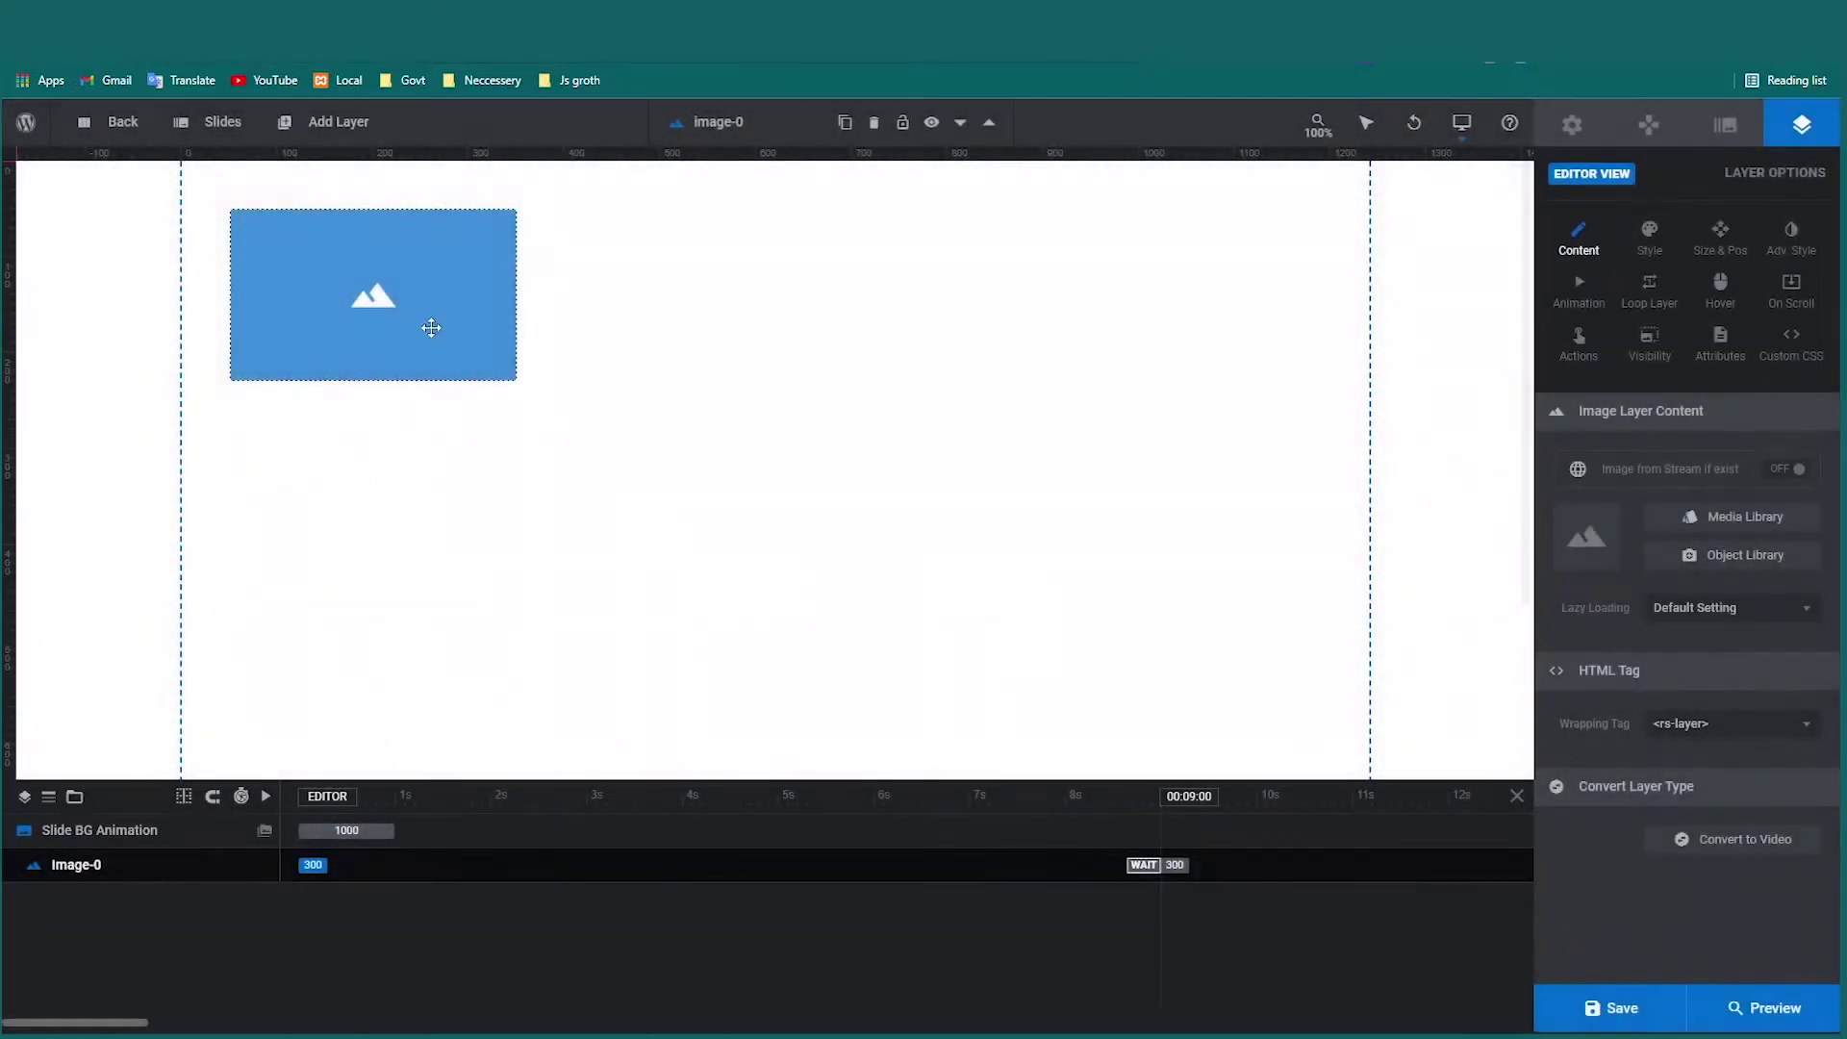
pyautogui.doubleClick(402, 304)
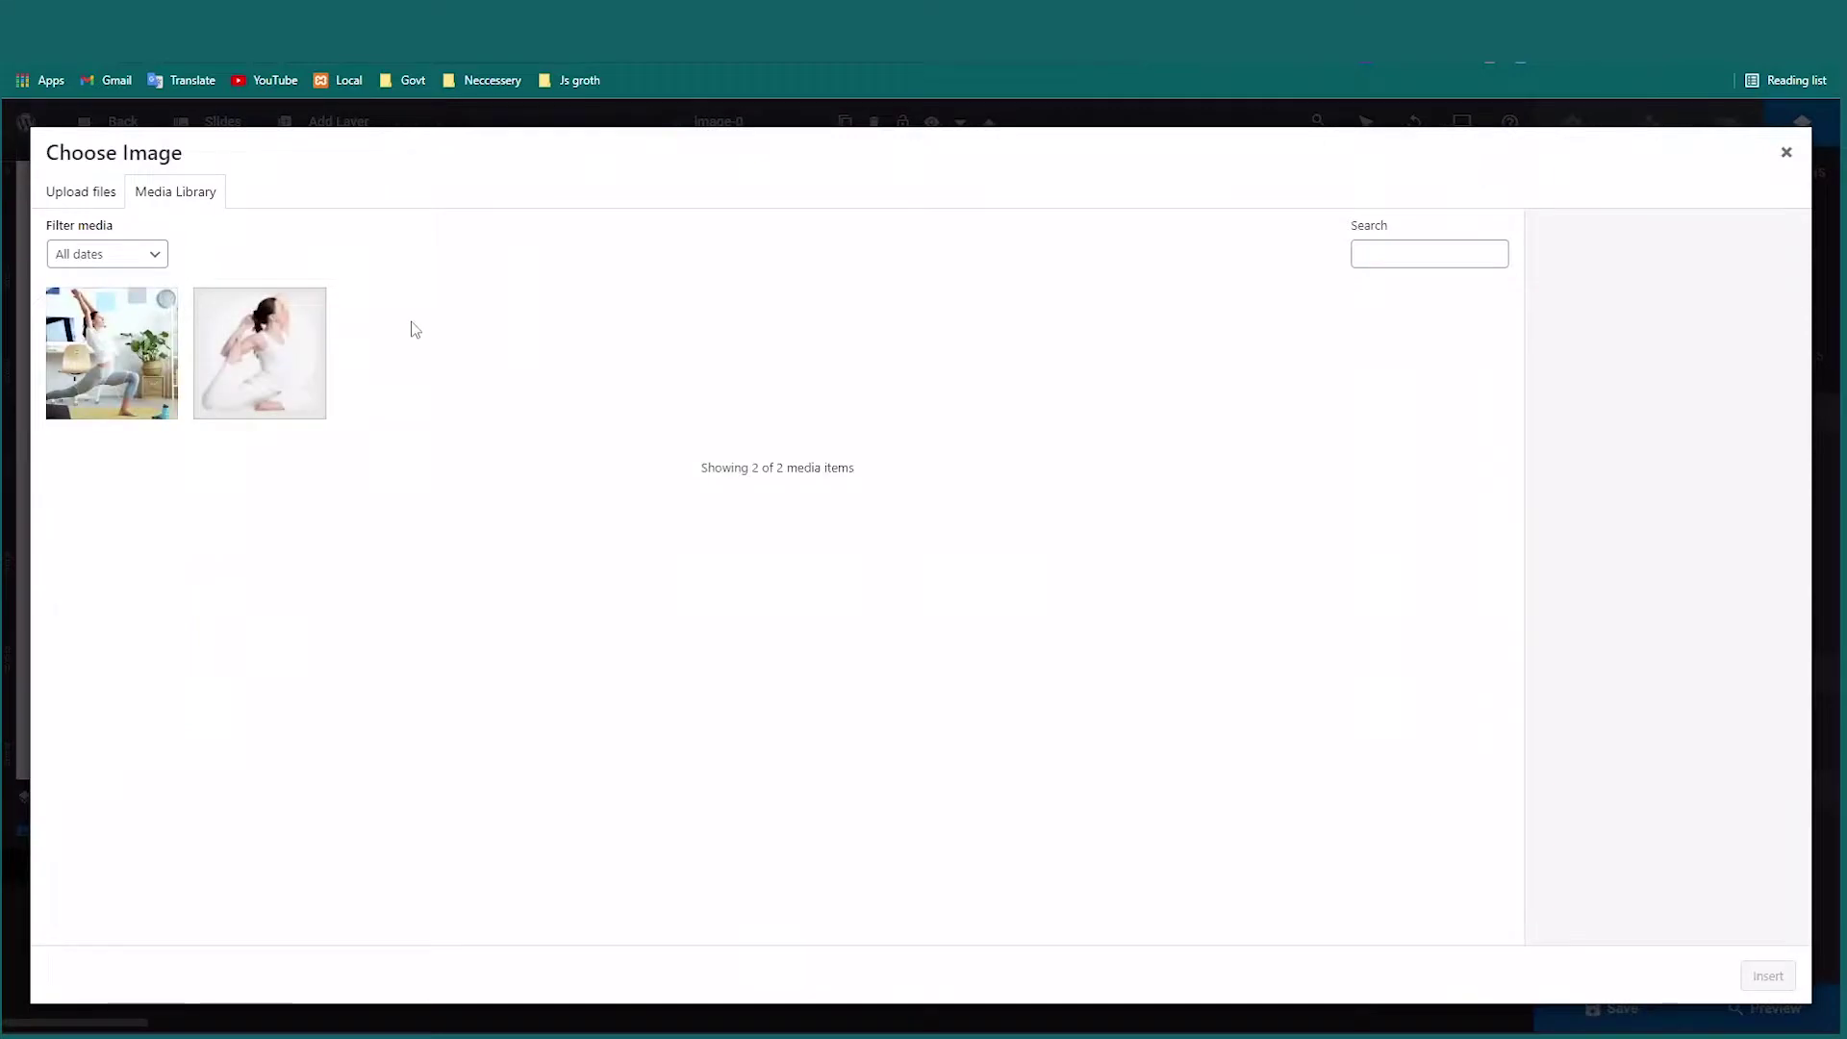
pyautogui.click(81, 191)
pyautogui.click(911, 525)
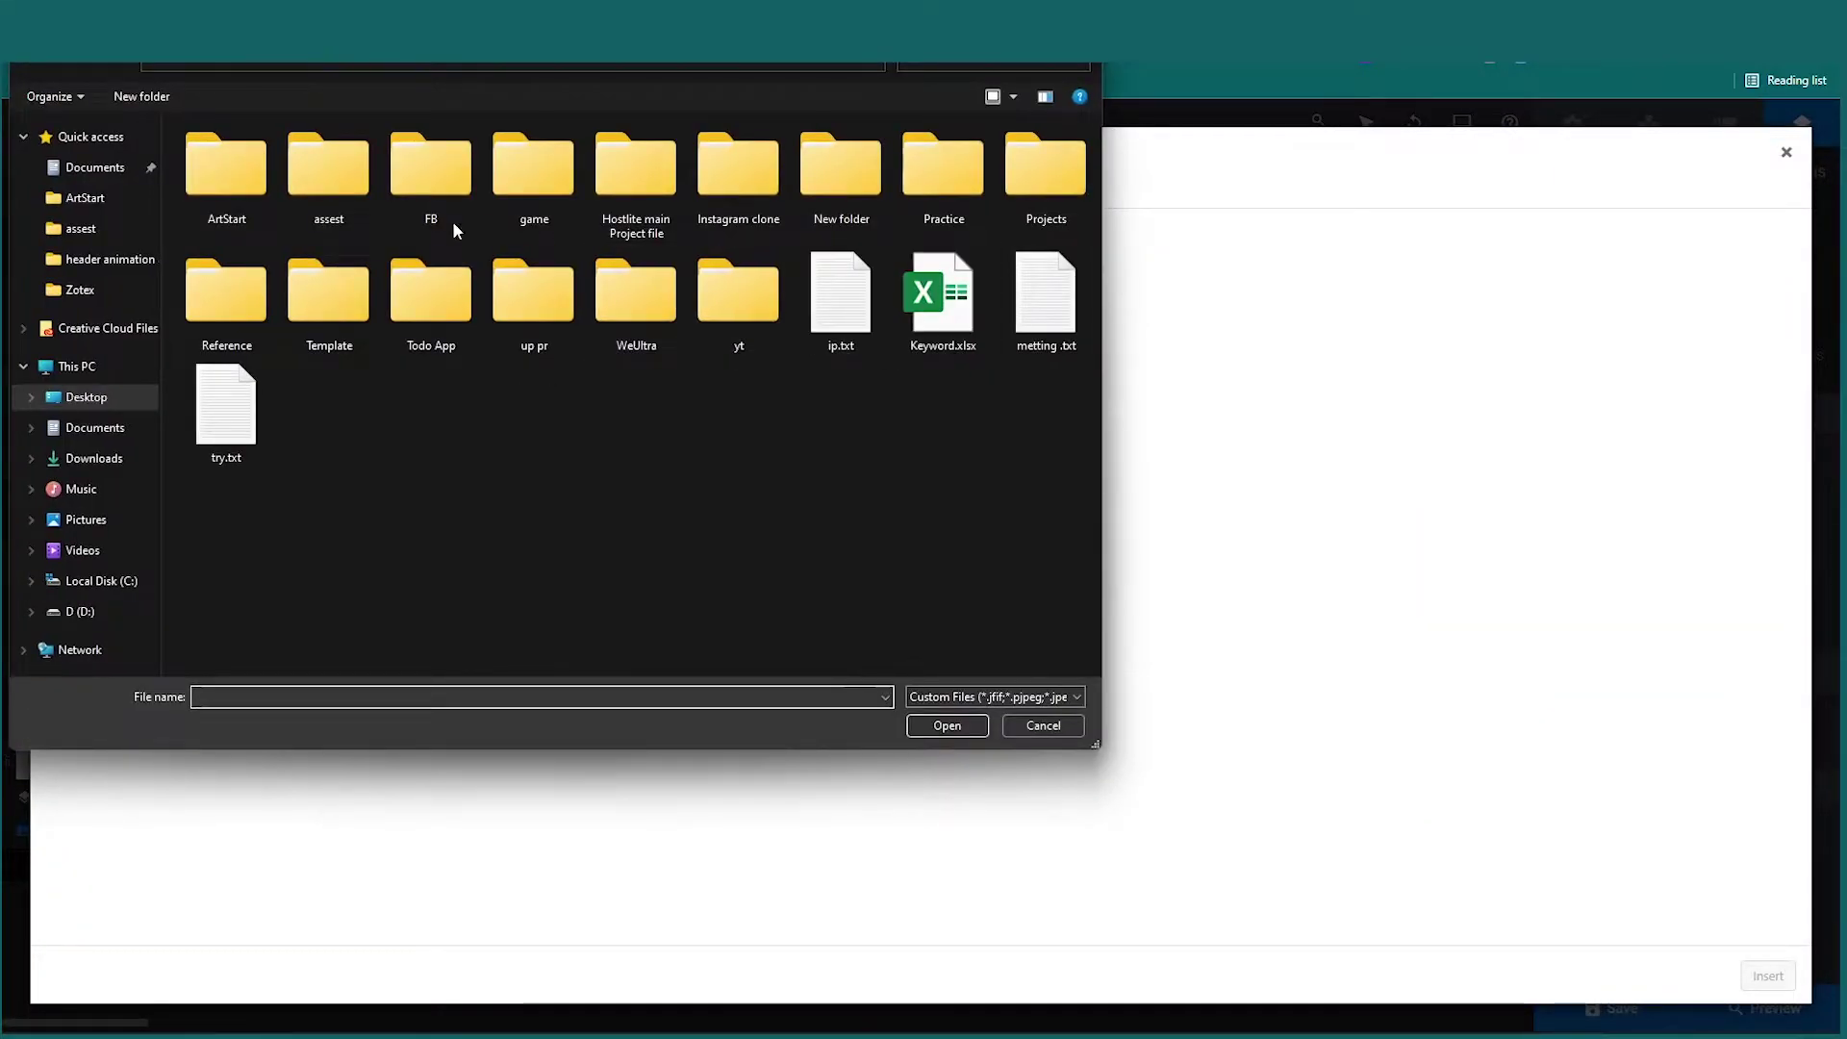
pyautogui.doubleClick(347, 197)
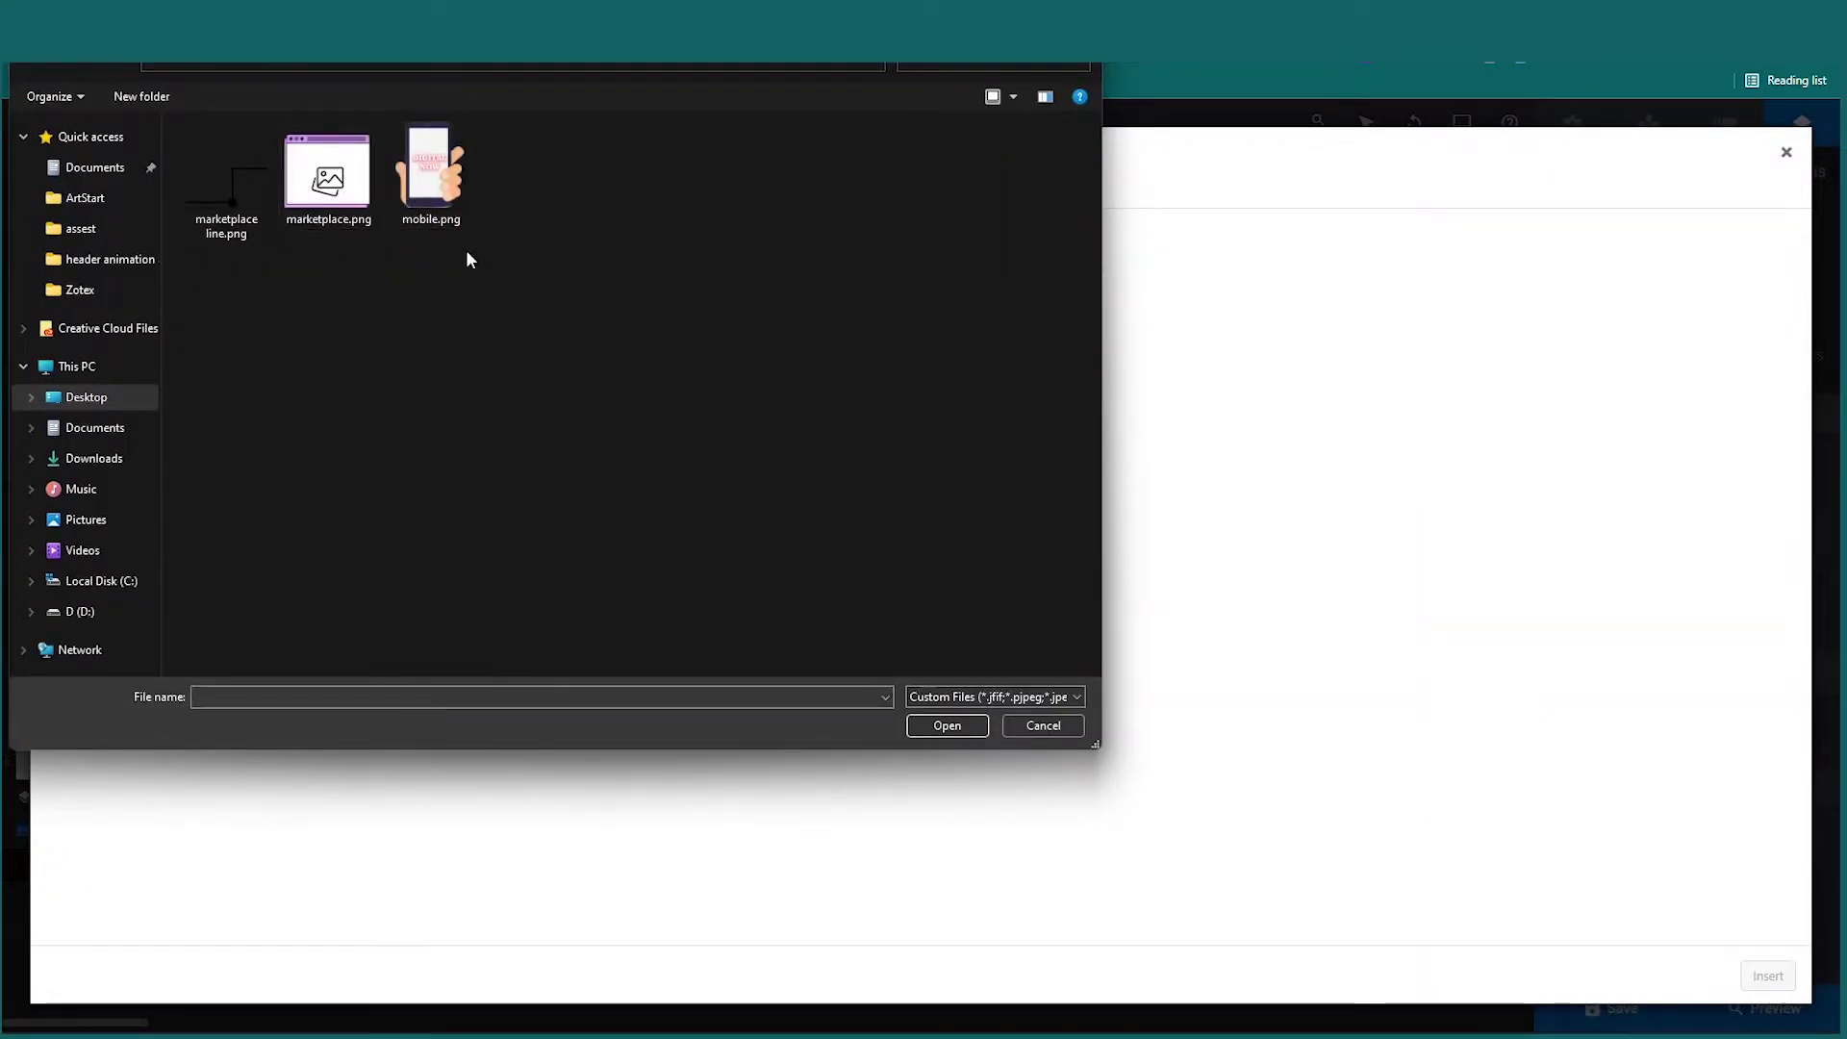
pyautogui.click(438, 192)
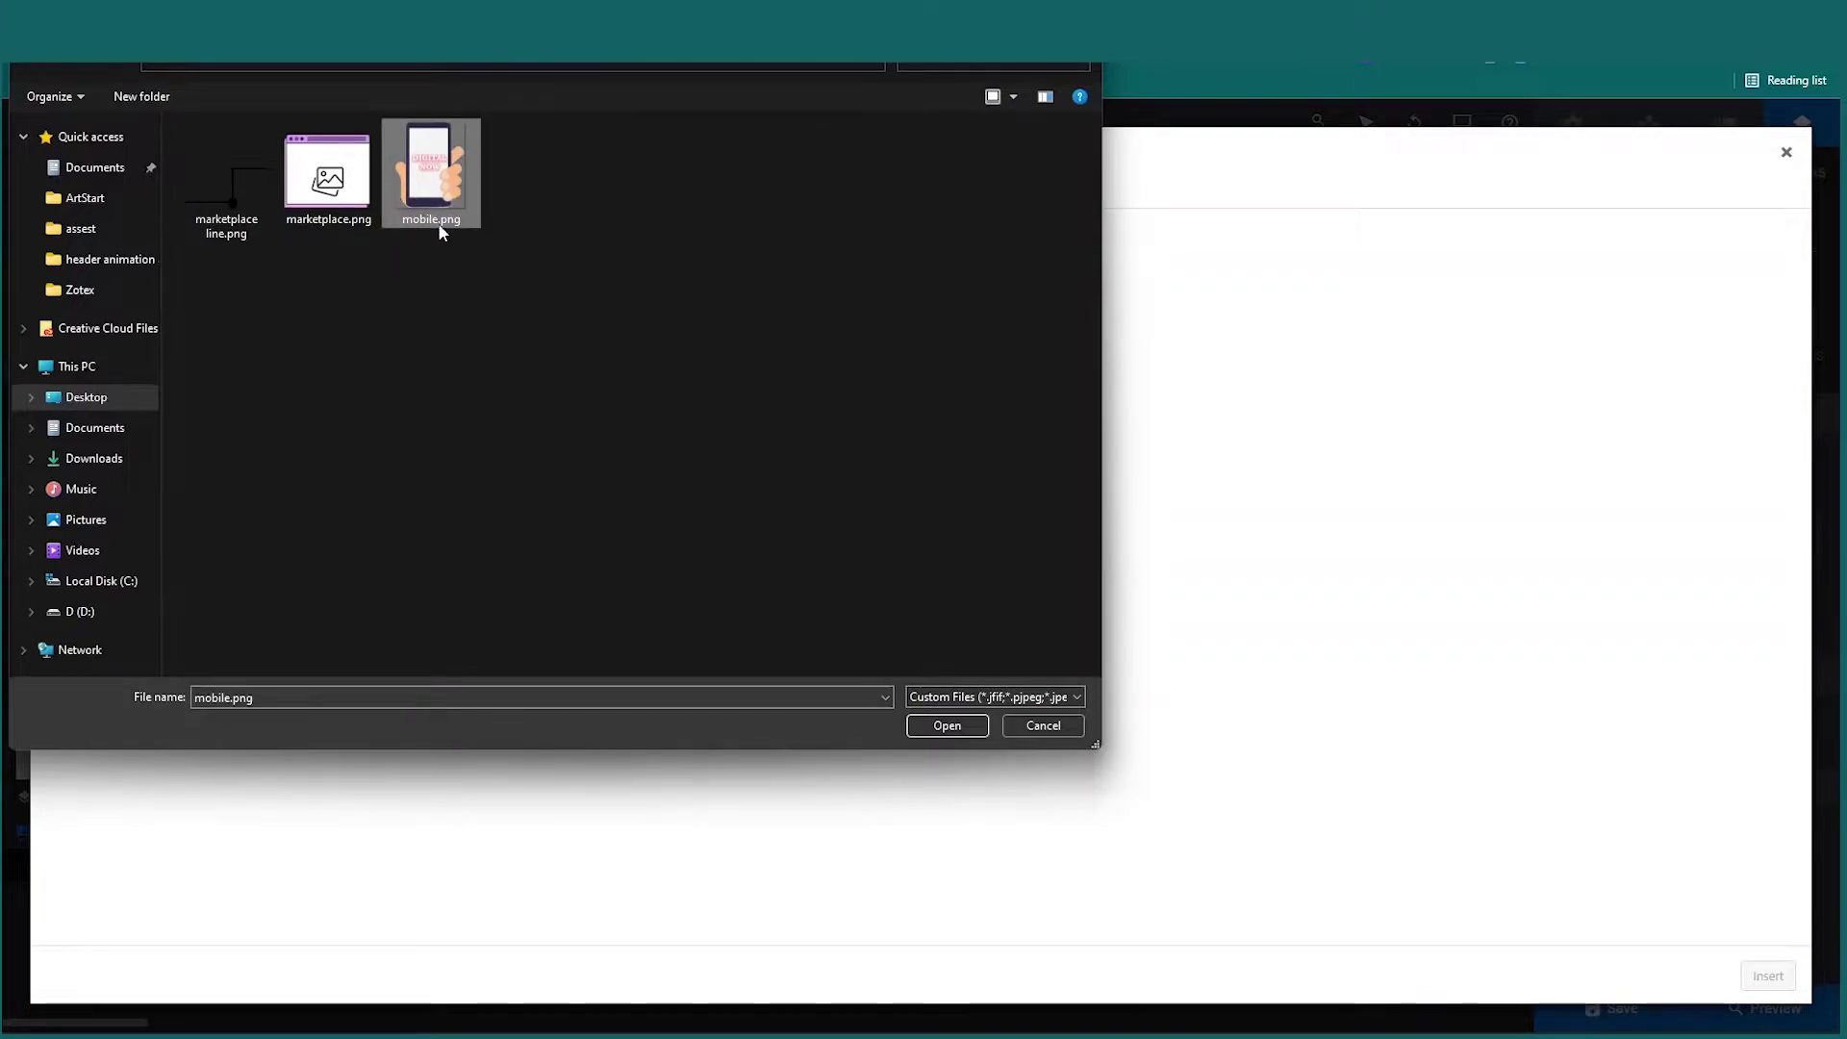
pyautogui.click(943, 733)
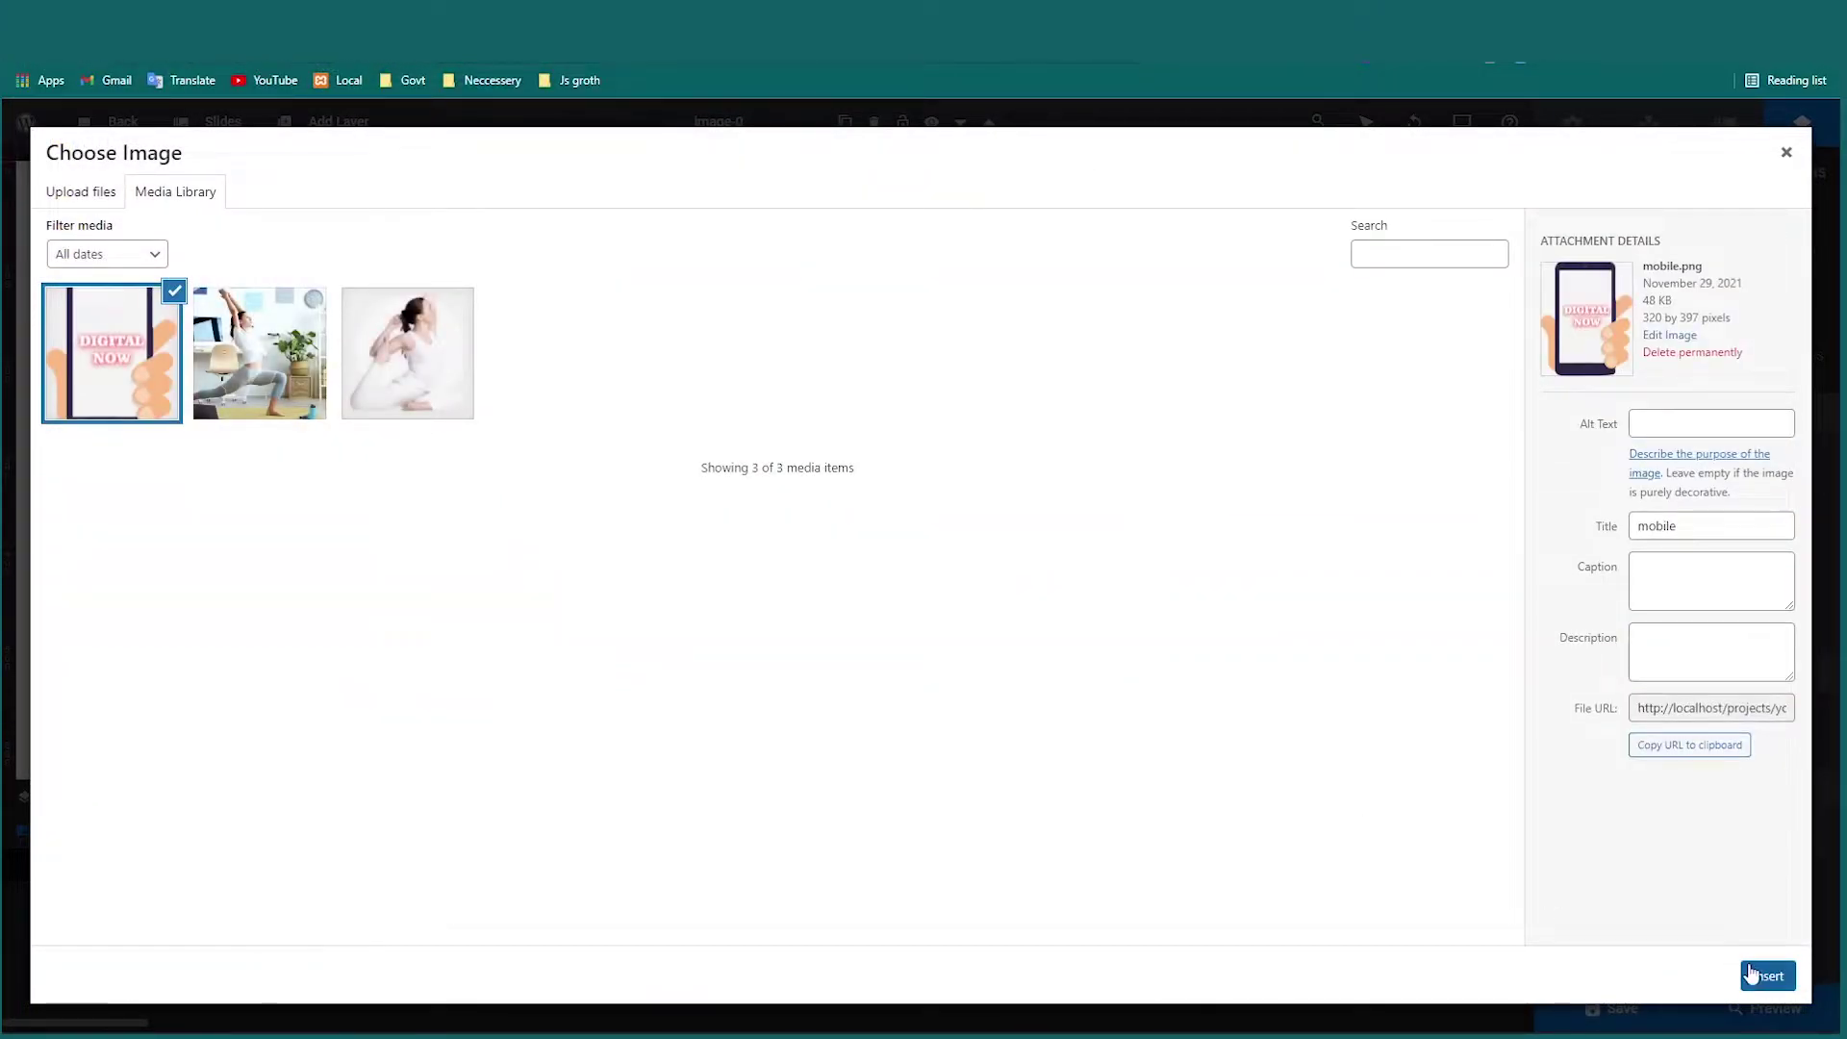
pyautogui.click(1751, 975)
# Move the phone image to the middle of the slide, keeping its entrance animation at the start of the timeline.
pyautogui.moveTo(359, 333); pyautogui.dragTo(765, 412)
pyautogui.click(1169, 476)
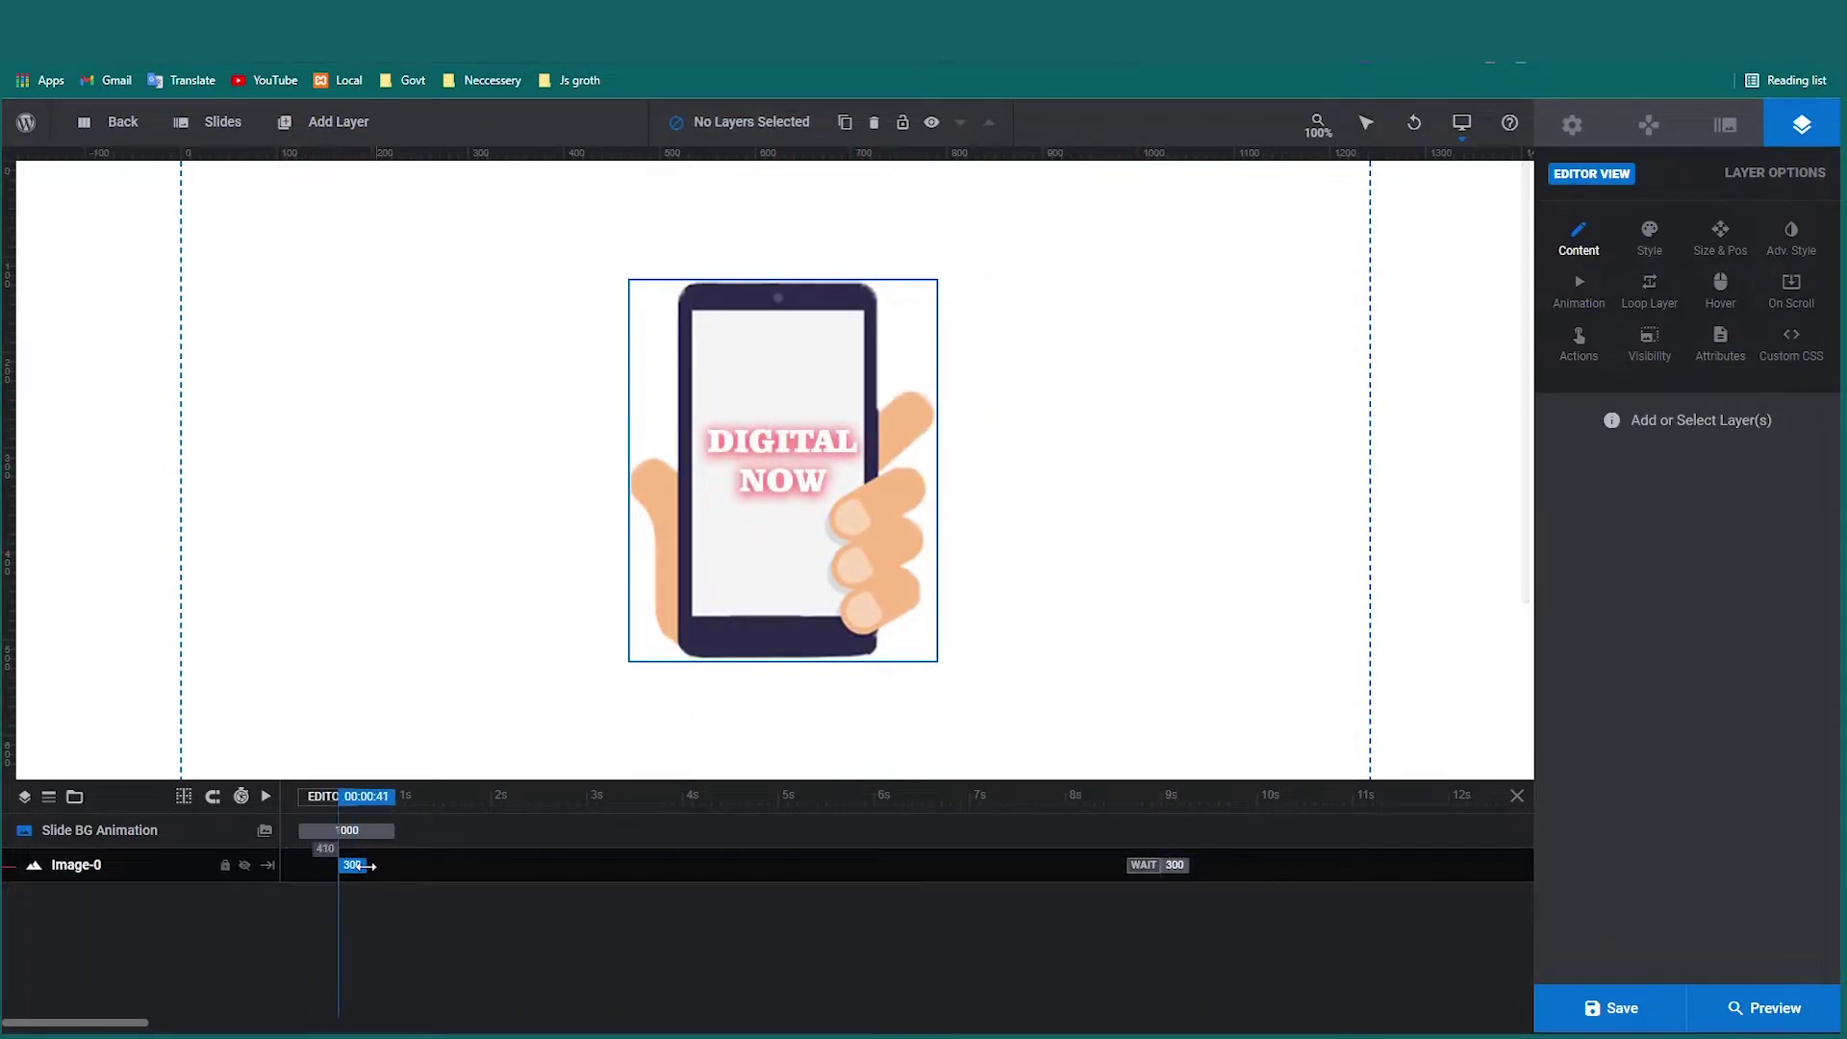
pyautogui.click(294, 870)
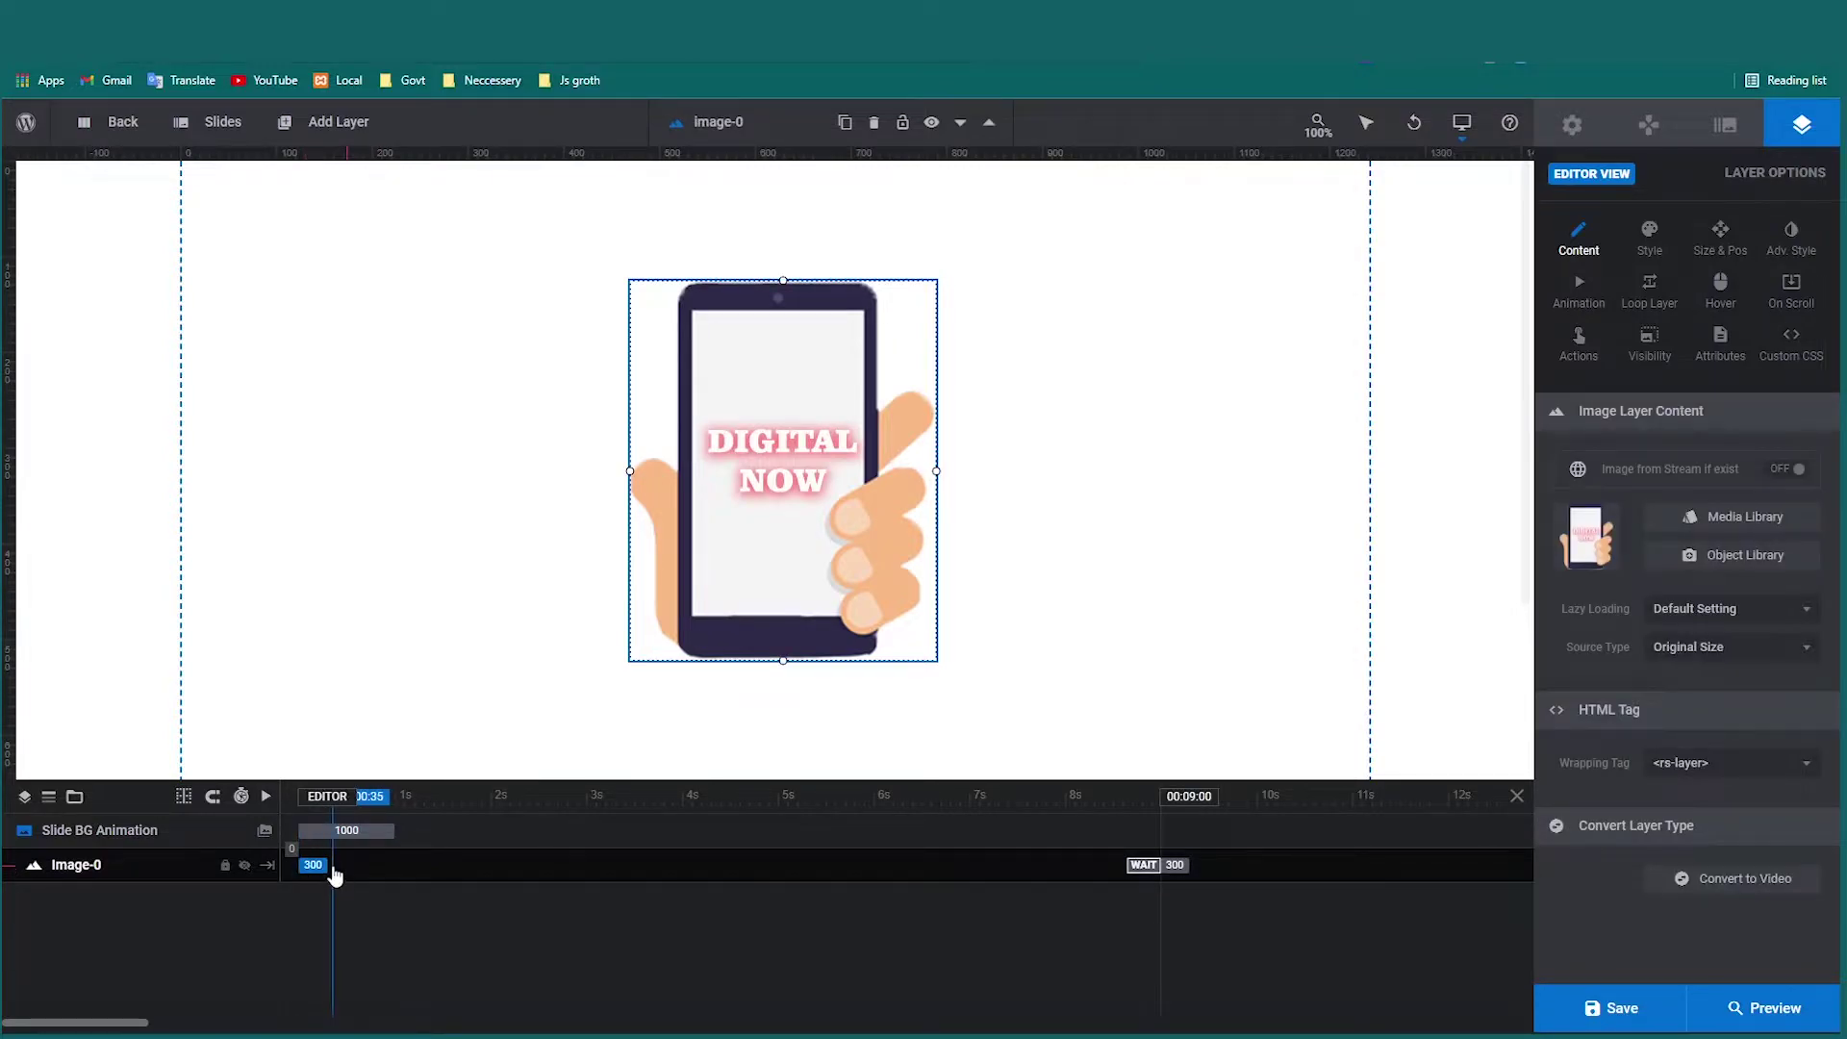
pyautogui.click(1085, 482)
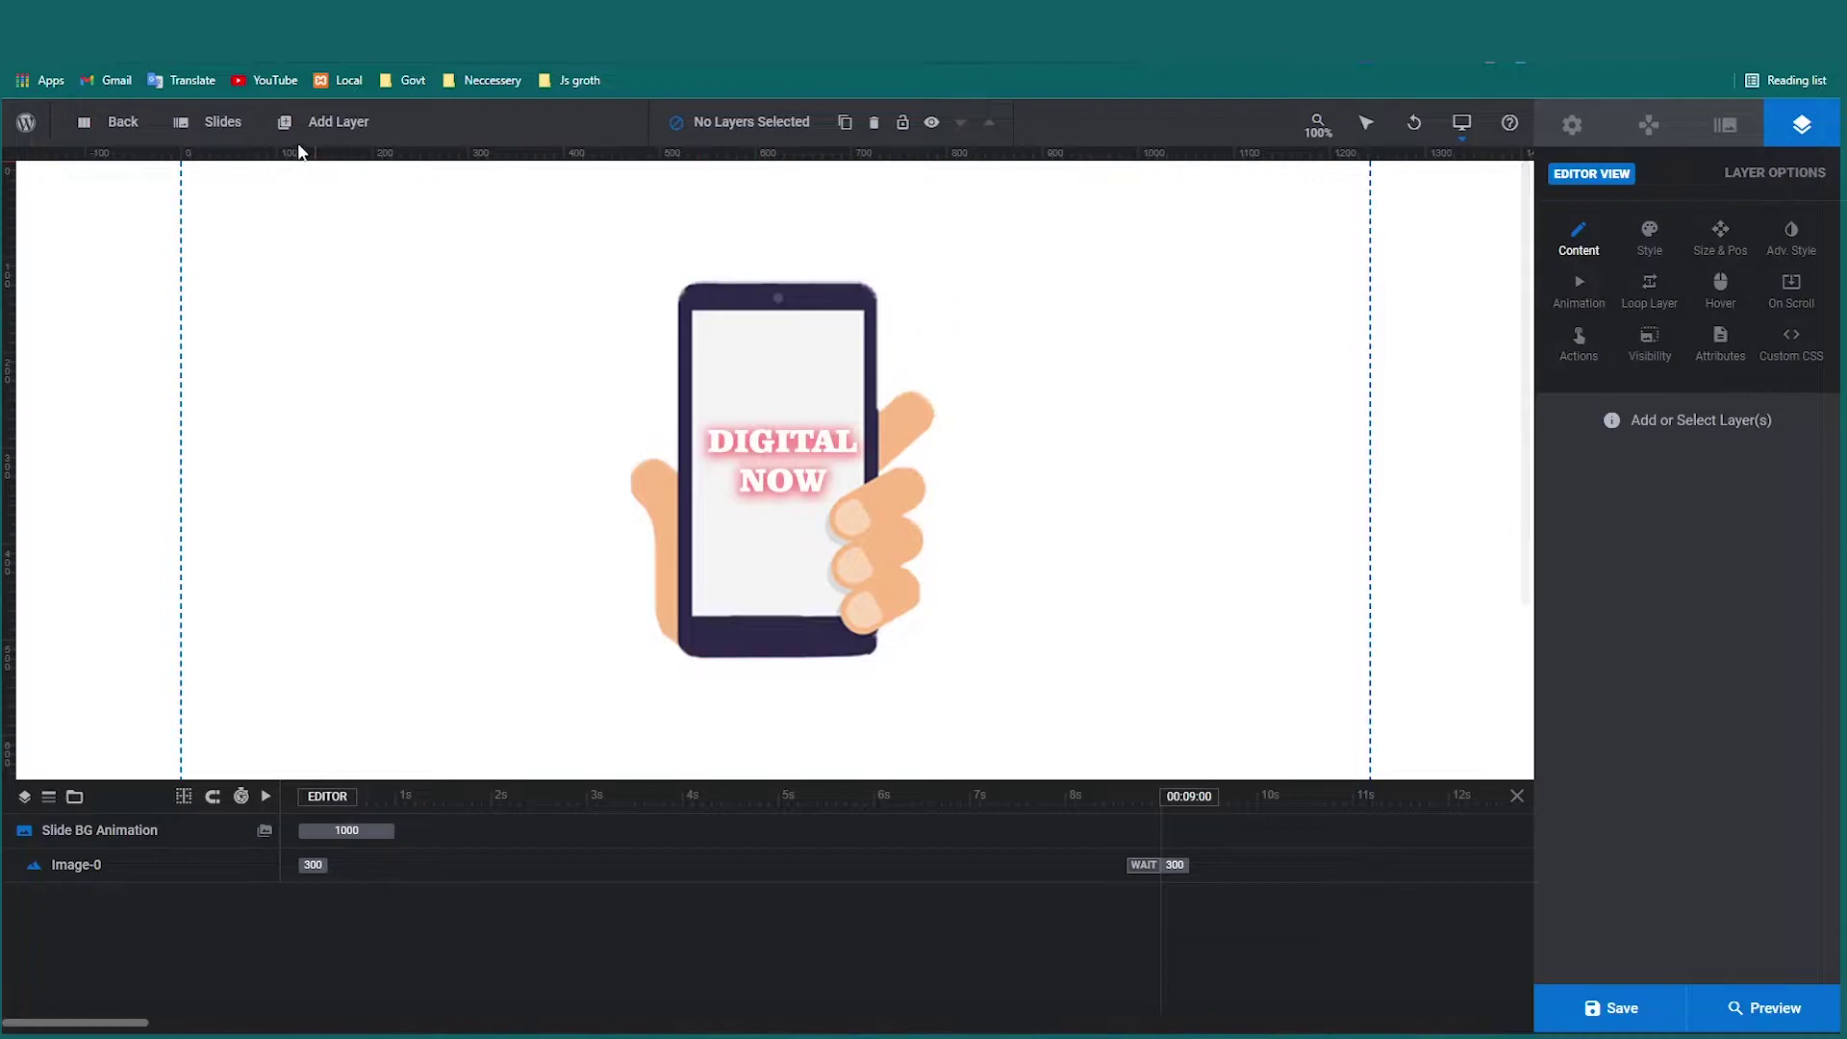
# Add a second empty image placeholder layer and place it on the slide to the right of the phone.
pyautogui.click(317, 122)
pyautogui.moveTo(312, 199)
pyautogui.click(484, 246)
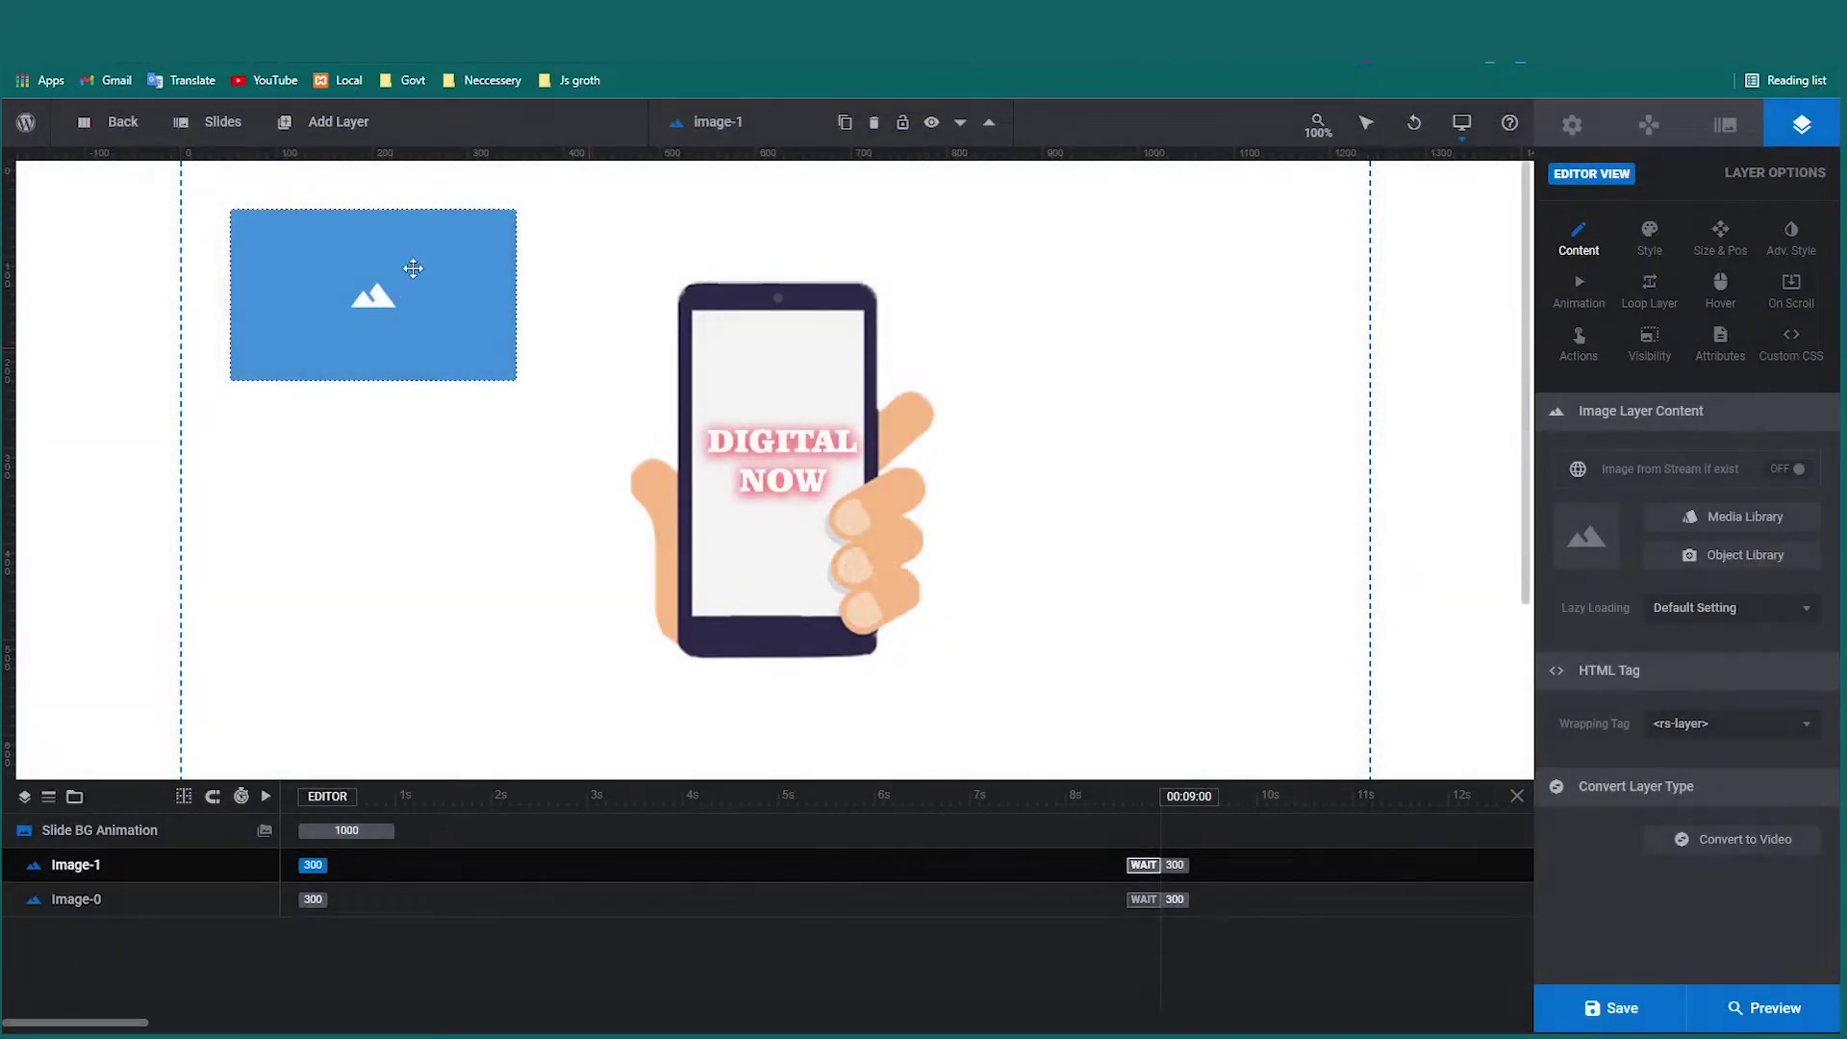
pyautogui.moveTo(411, 270); pyautogui.dragTo(1147, 420)
# Upload marketplace line.png into the new placeholder and move the connector so that it starts at the edge of the phone's hand.
pyautogui.doubleClick(1143, 421)
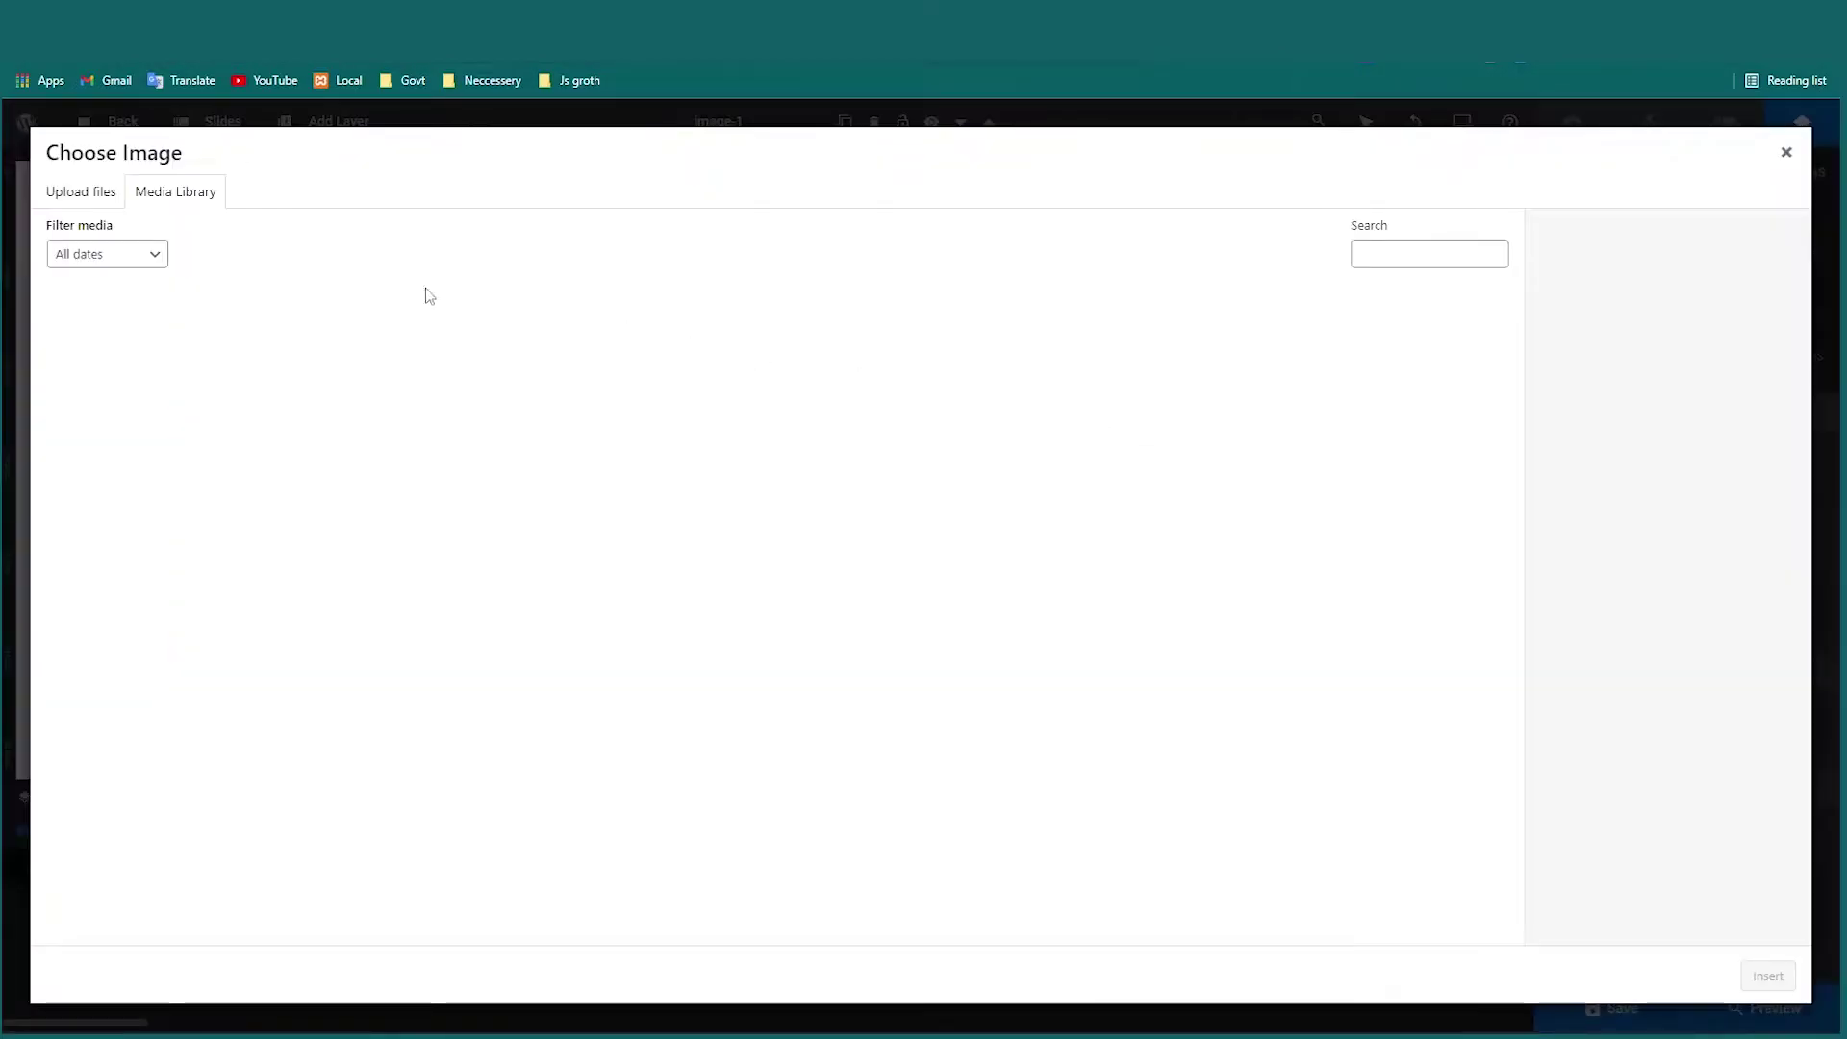
pyautogui.click(81, 198)
pyautogui.click(903, 540)
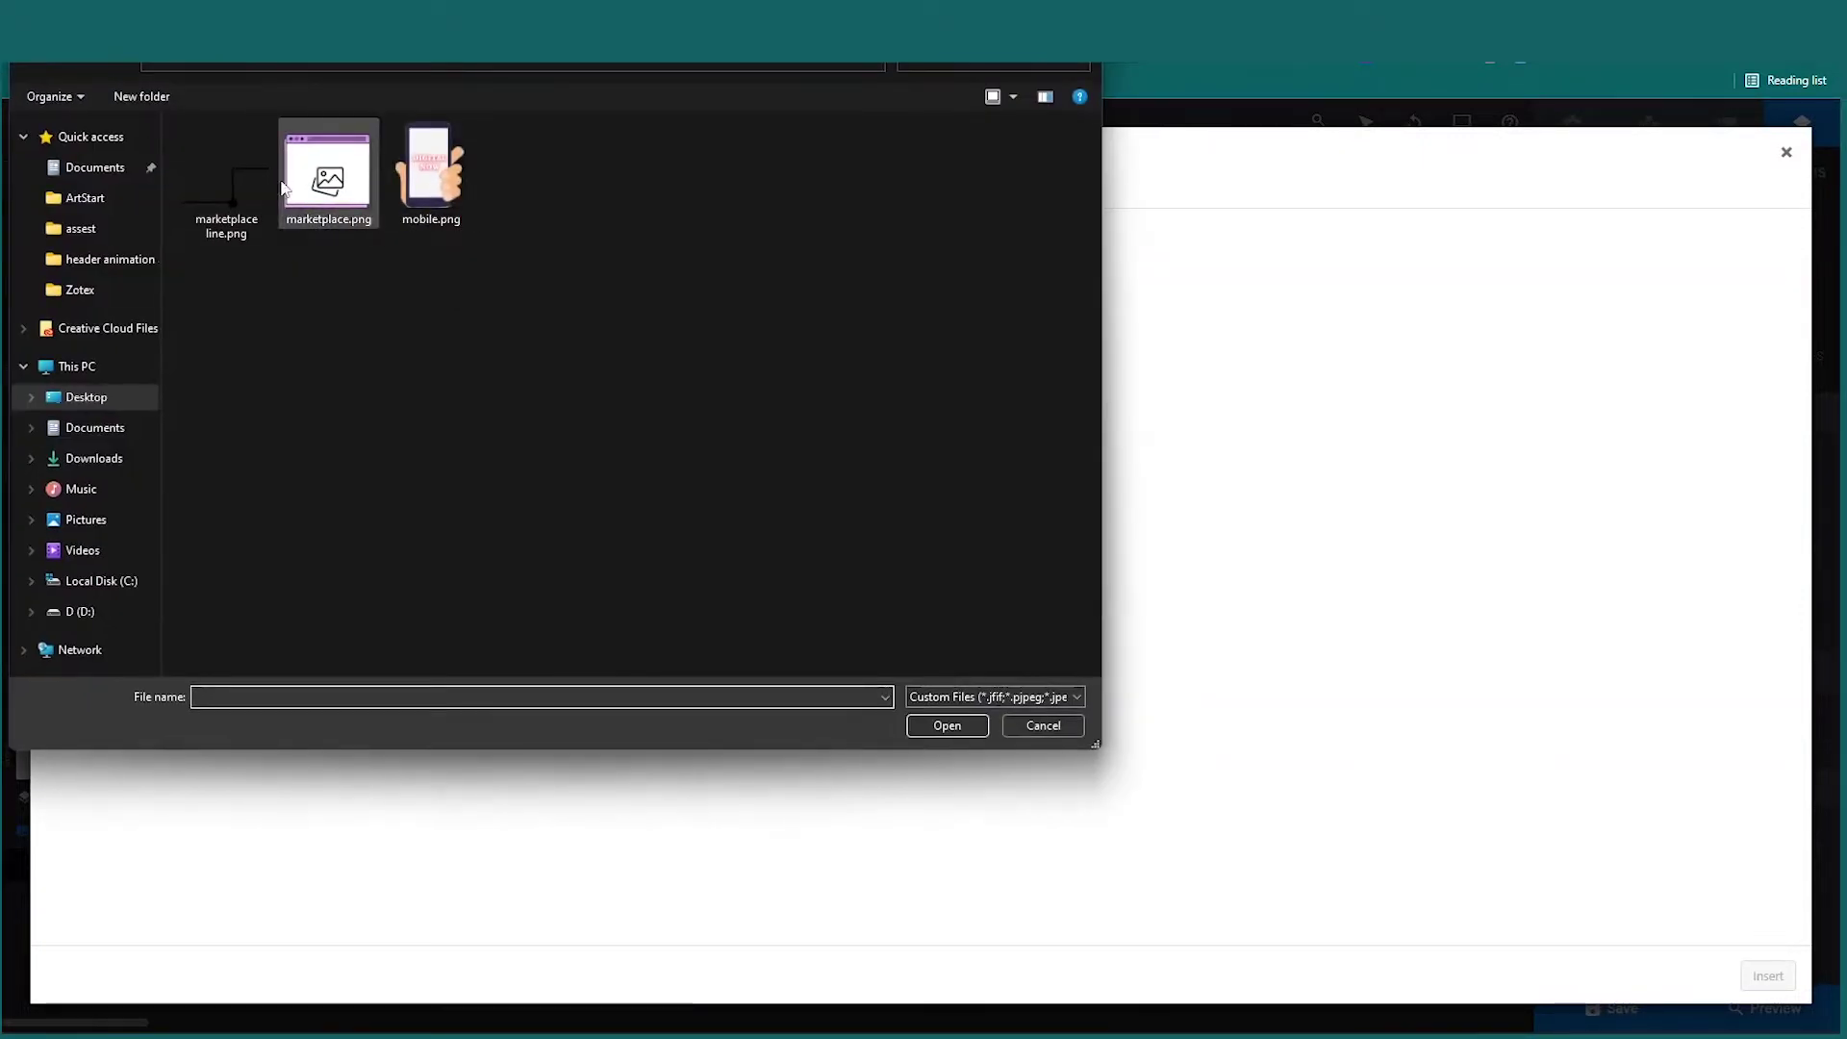
pyautogui.click(227, 178)
pyautogui.click(974, 729)
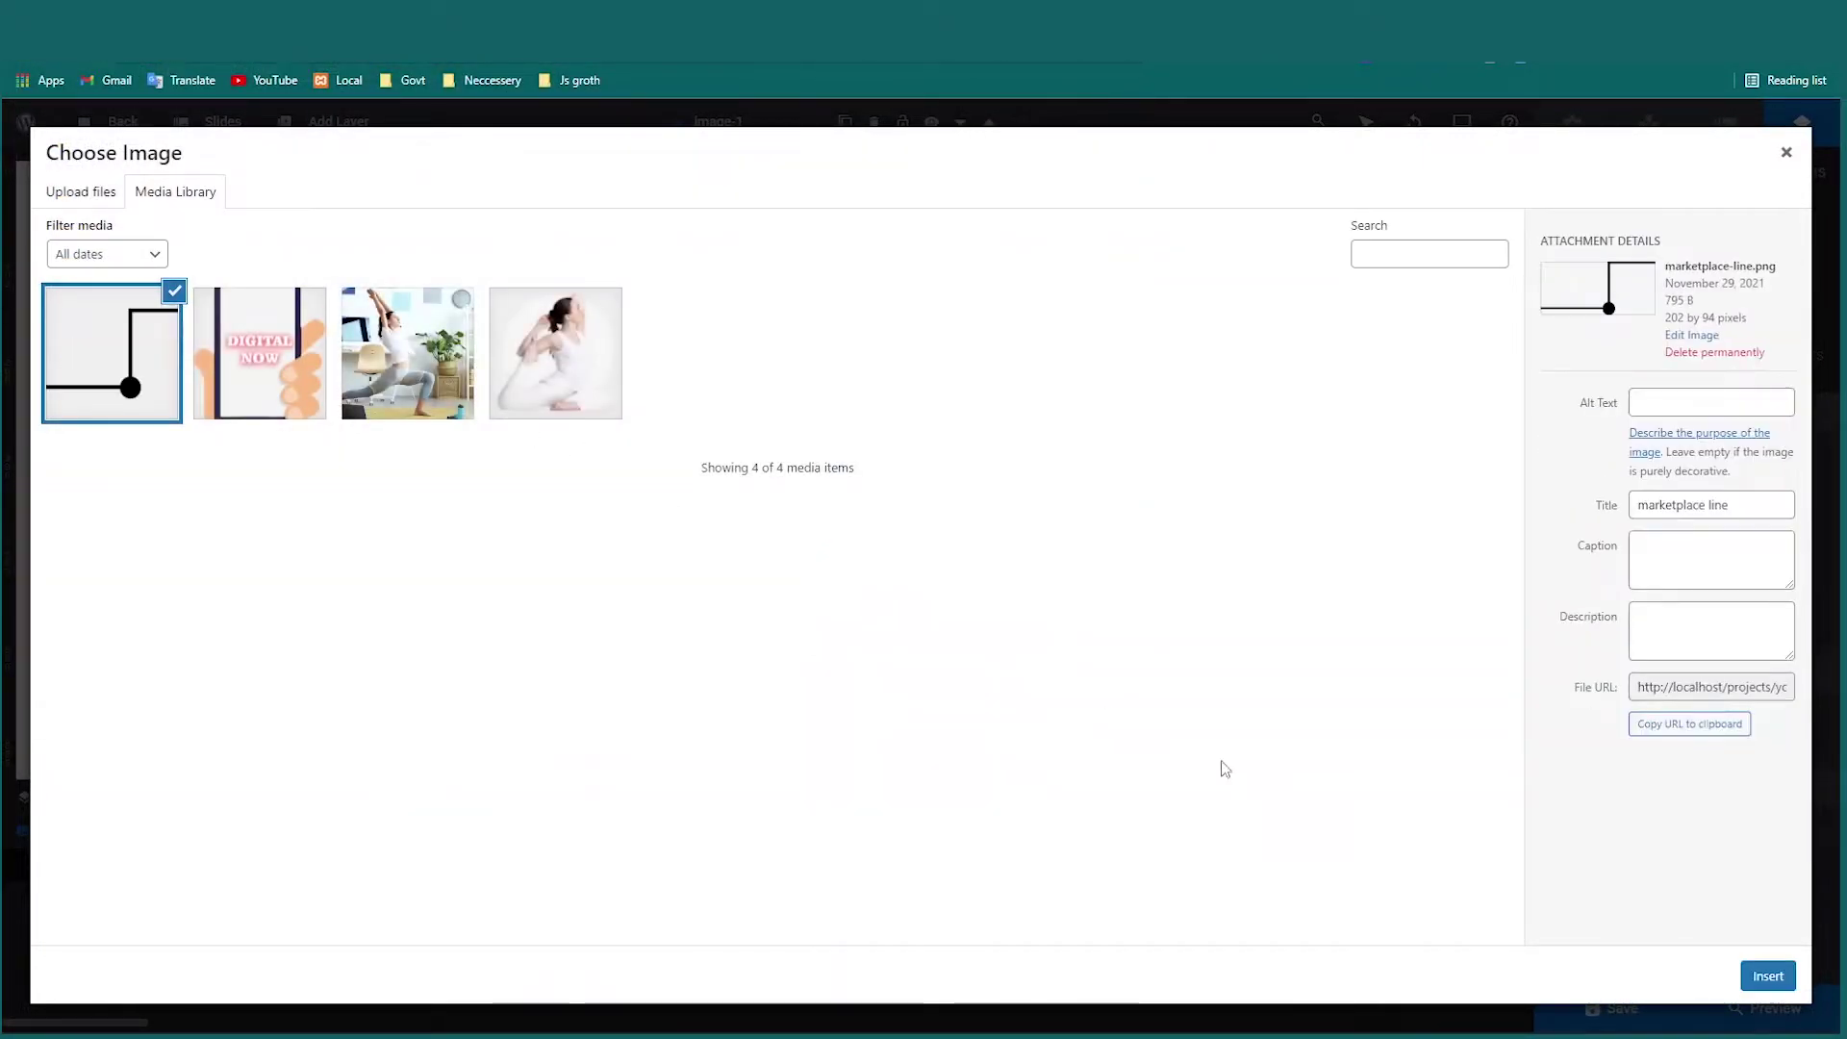
pyautogui.click(1768, 976)
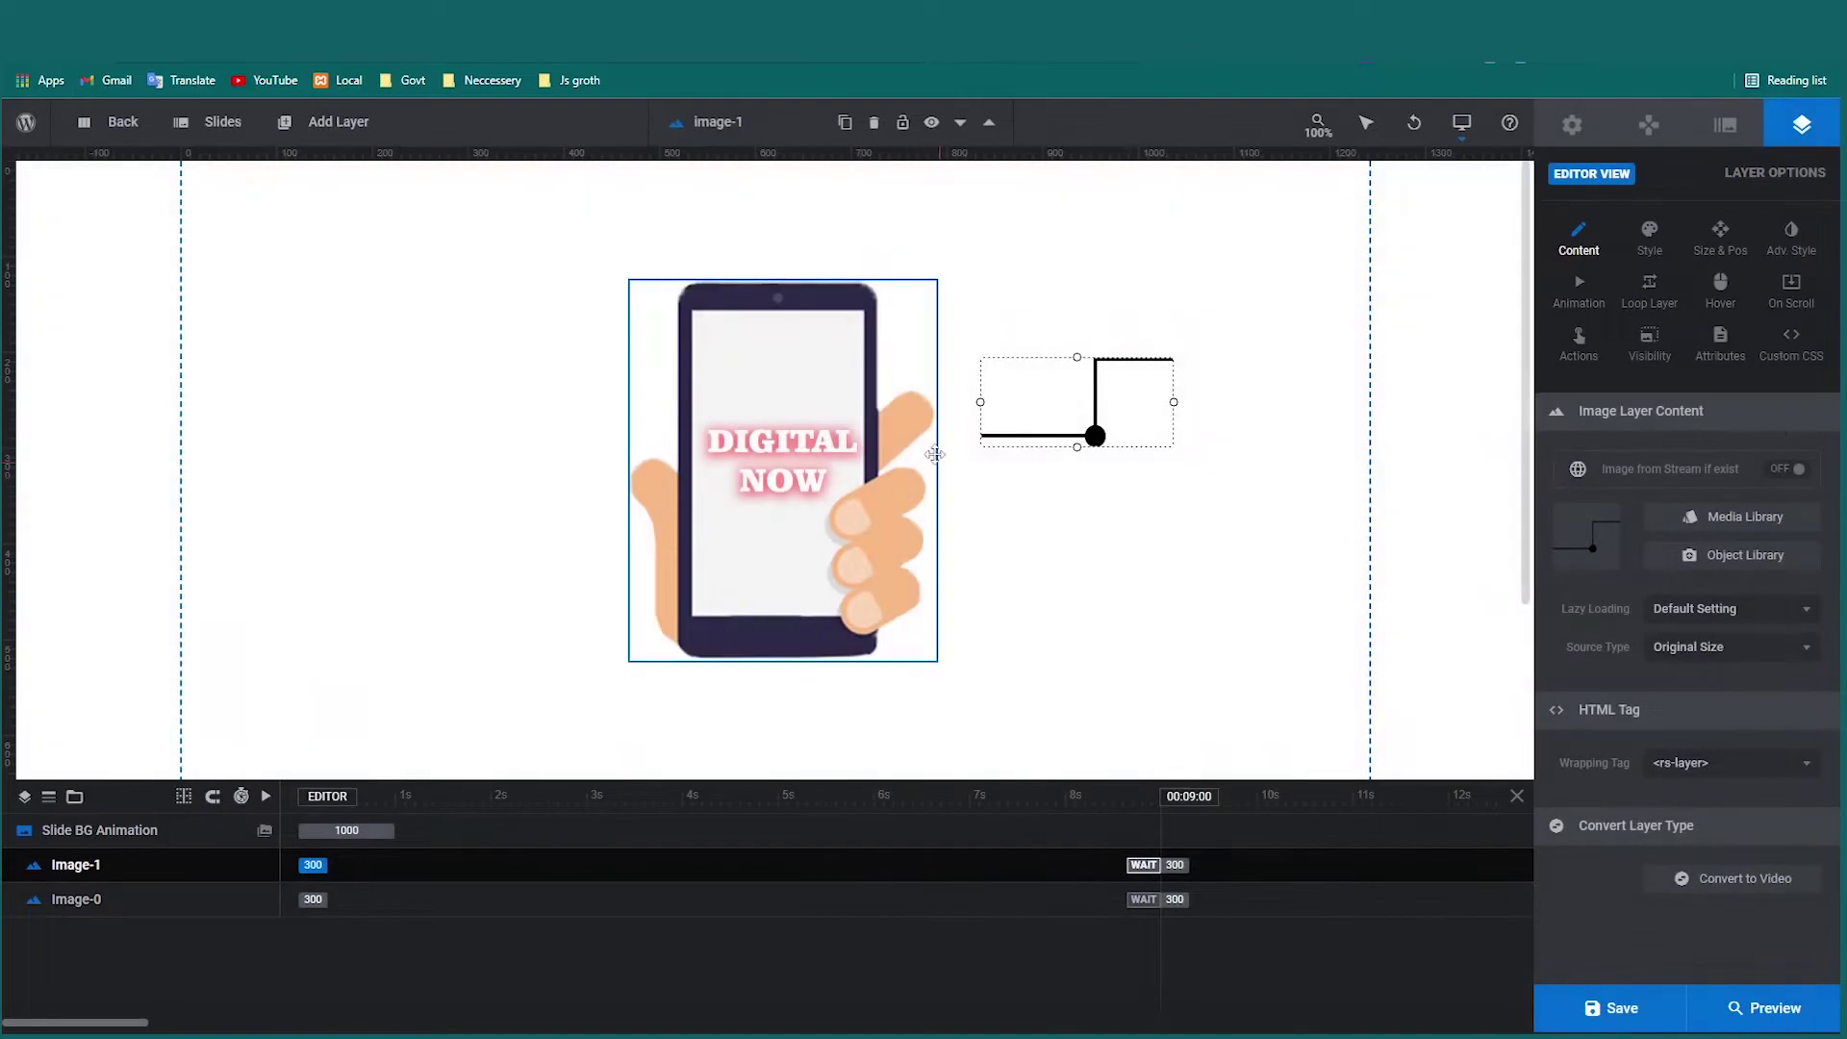
pyautogui.moveTo(1093, 429); pyautogui.dragTo(1048, 495)
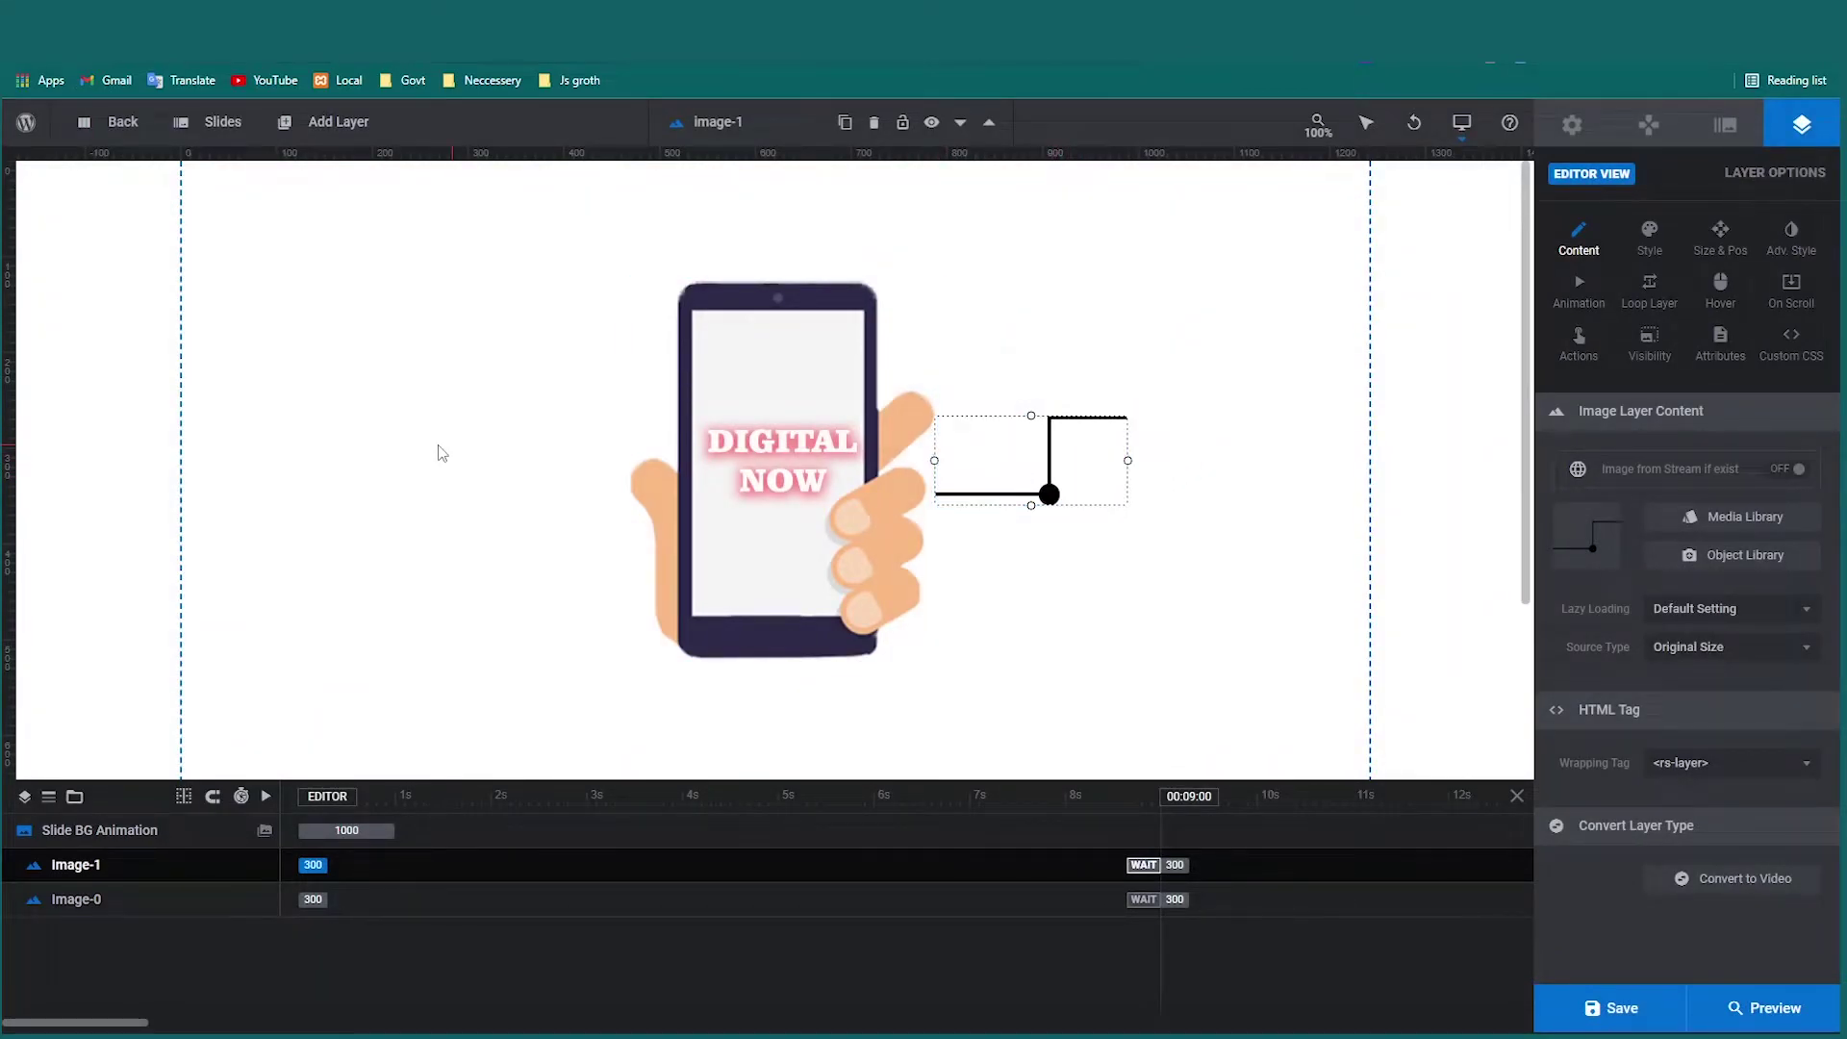
pyautogui.click(486, 480)
# Add a third image layer and fill it with marketplace.png, uploaded from the assest folder.
pyautogui.click(339, 121)
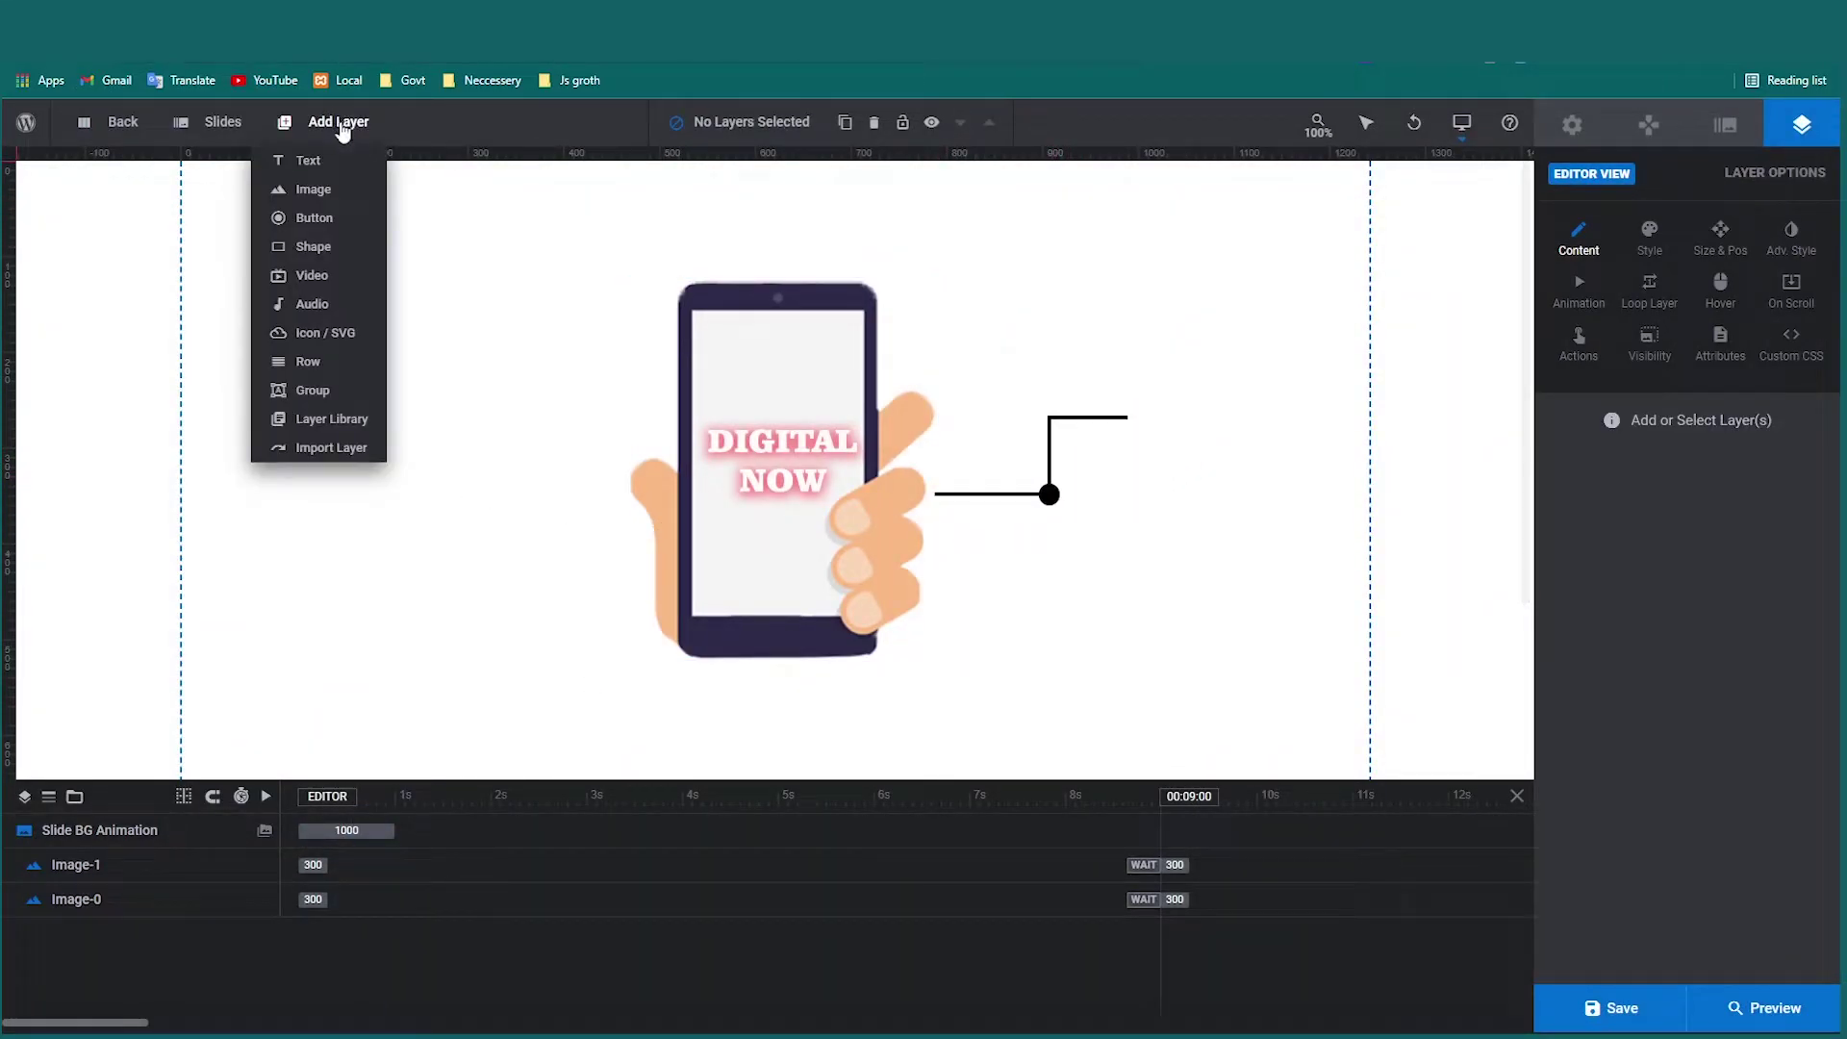
pyautogui.click(297, 190)
pyautogui.doubleClick(364, 287)
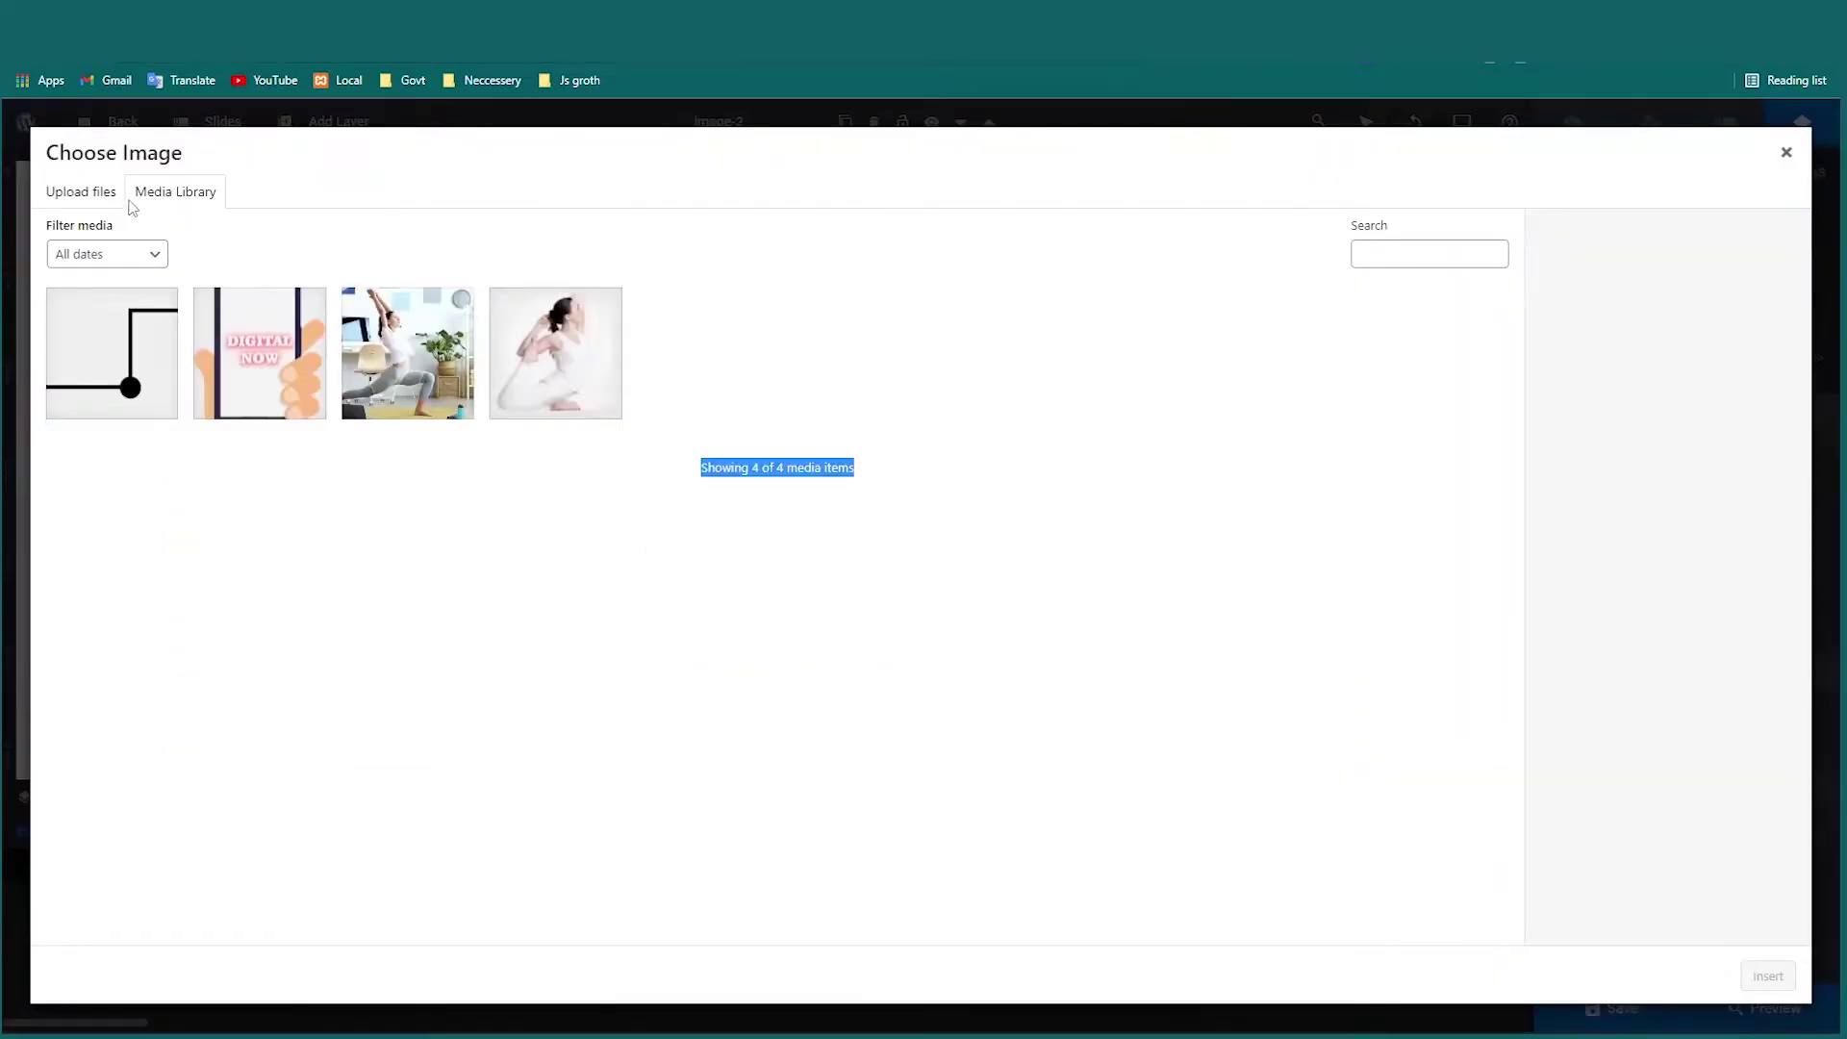
pyautogui.click(106, 193)
pyautogui.click(862, 528)
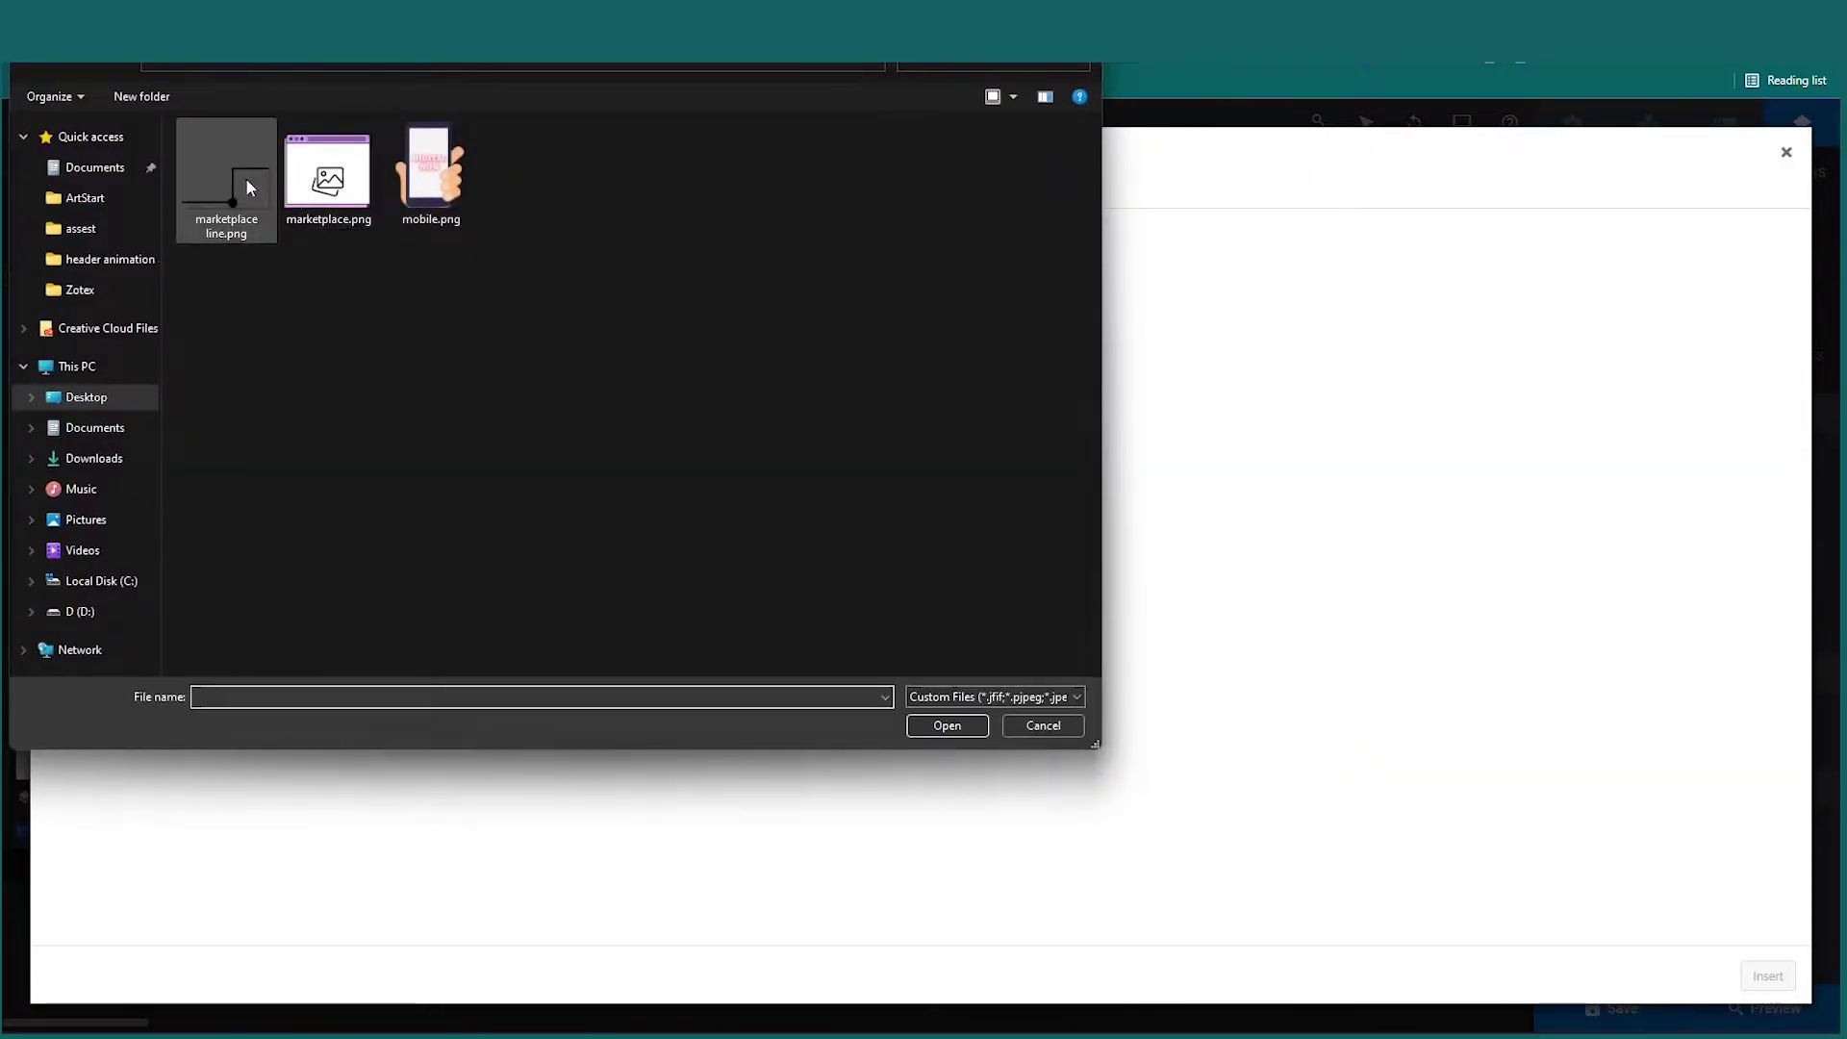
pyautogui.click(330, 178)
pyautogui.click(947, 726)
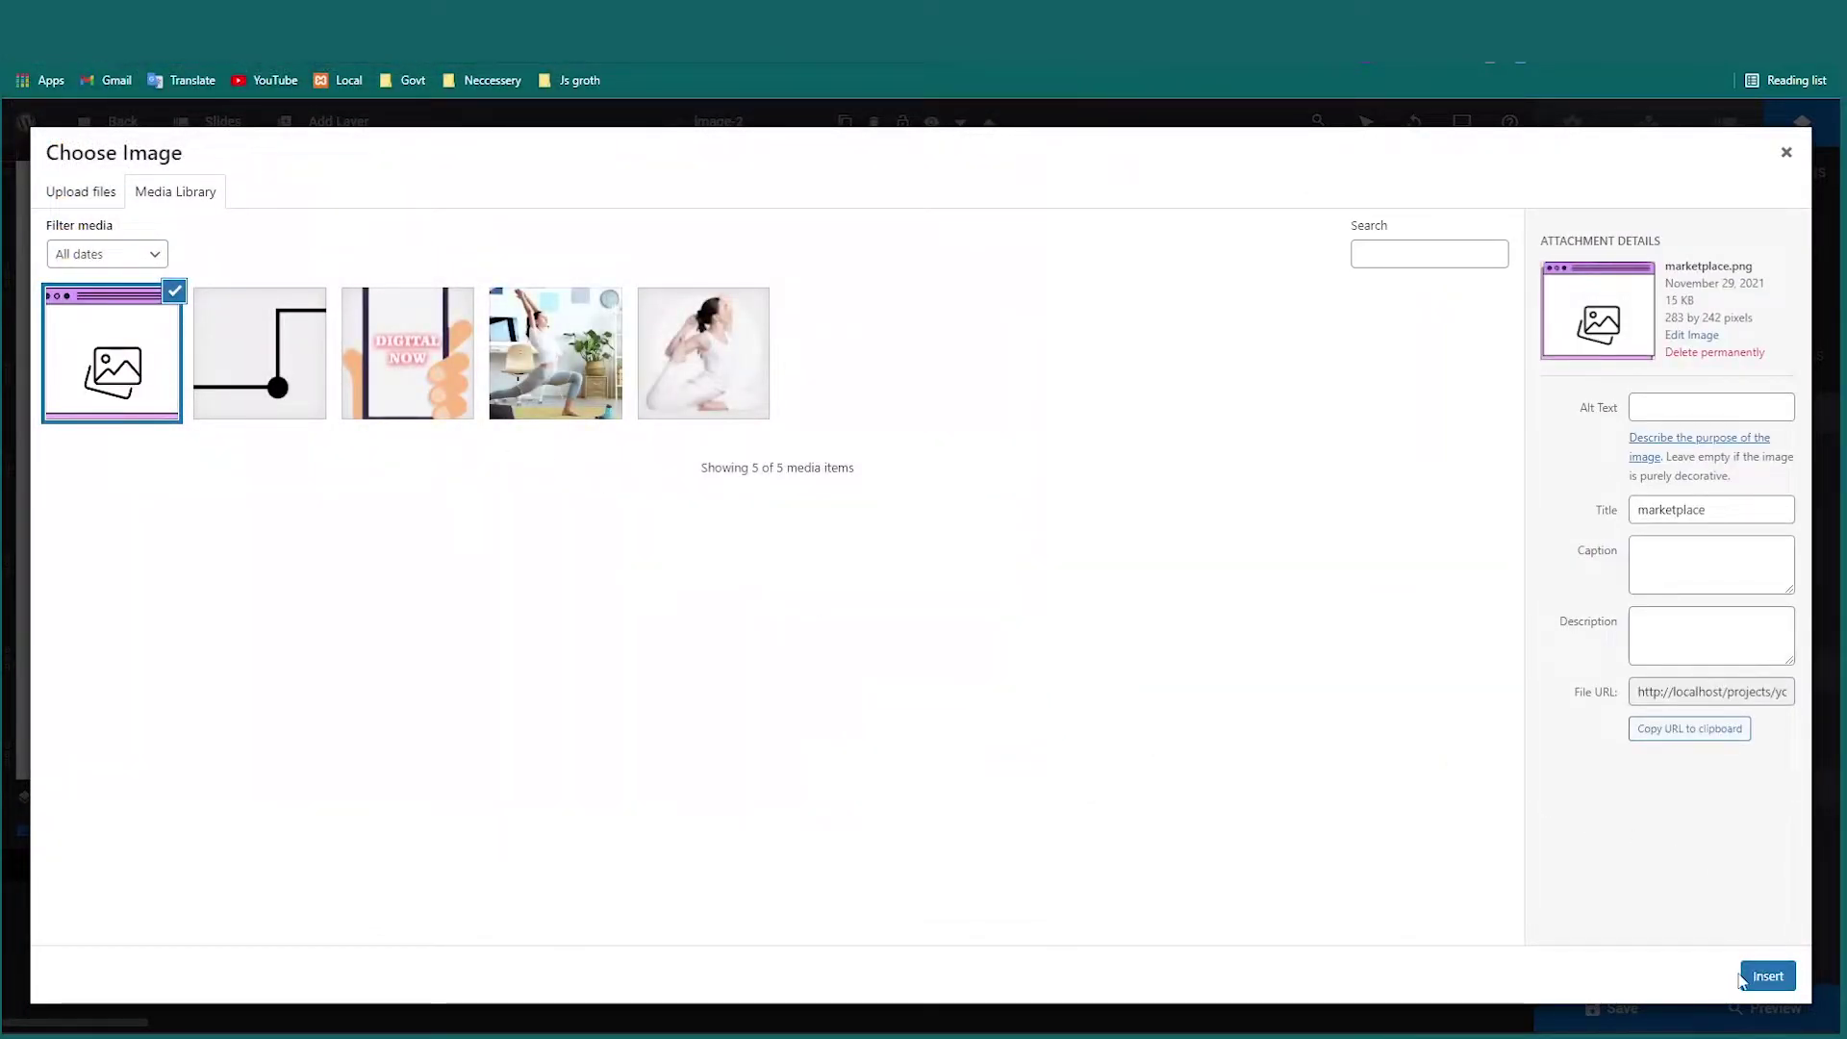
pyautogui.click(1757, 966)
# Move the marketplace card to the slide's right side and shift the phone and connector slightly left and down.
pyautogui.moveTo(411, 337); pyautogui.dragTo(1313, 412)
pyautogui.moveTo(794, 534); pyautogui.dragTo(762, 553)
pyautogui.moveTo(1049, 465); pyautogui.dragTo(1022, 481)
pyautogui.moveTo(1232, 475); pyautogui.dragTo(1211, 507)
pyautogui.moveTo(1022, 481); pyautogui.dragTo(1019, 492)
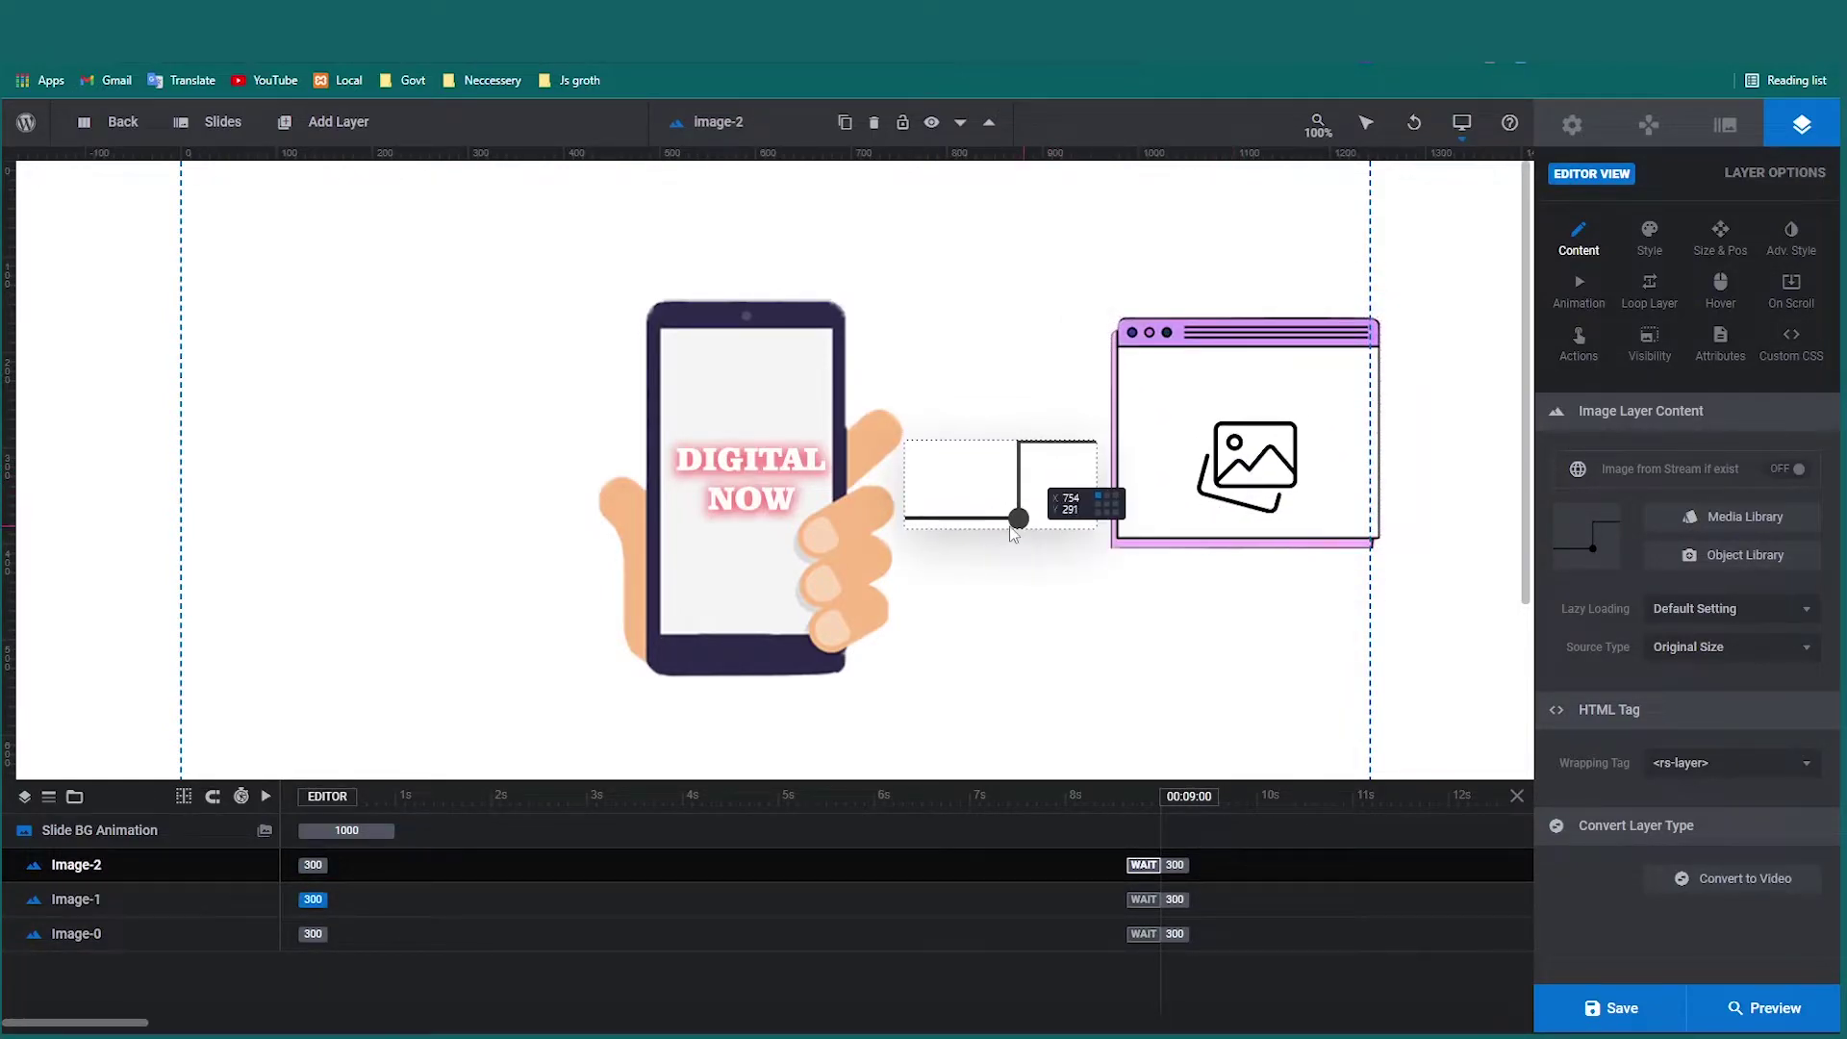
# Lower the phone, place the connector at about X 747, Y 305, and align the marketplace card with the connector's end.
pyautogui.moveTo(815, 538)
pyautogui.mouseDown()
pyautogui.moveTo(787, 562)
pyautogui.moveTo(809, 553)
pyautogui.mouseUp()
pyautogui.moveTo(962, 507); pyautogui.dragTo(955, 519)
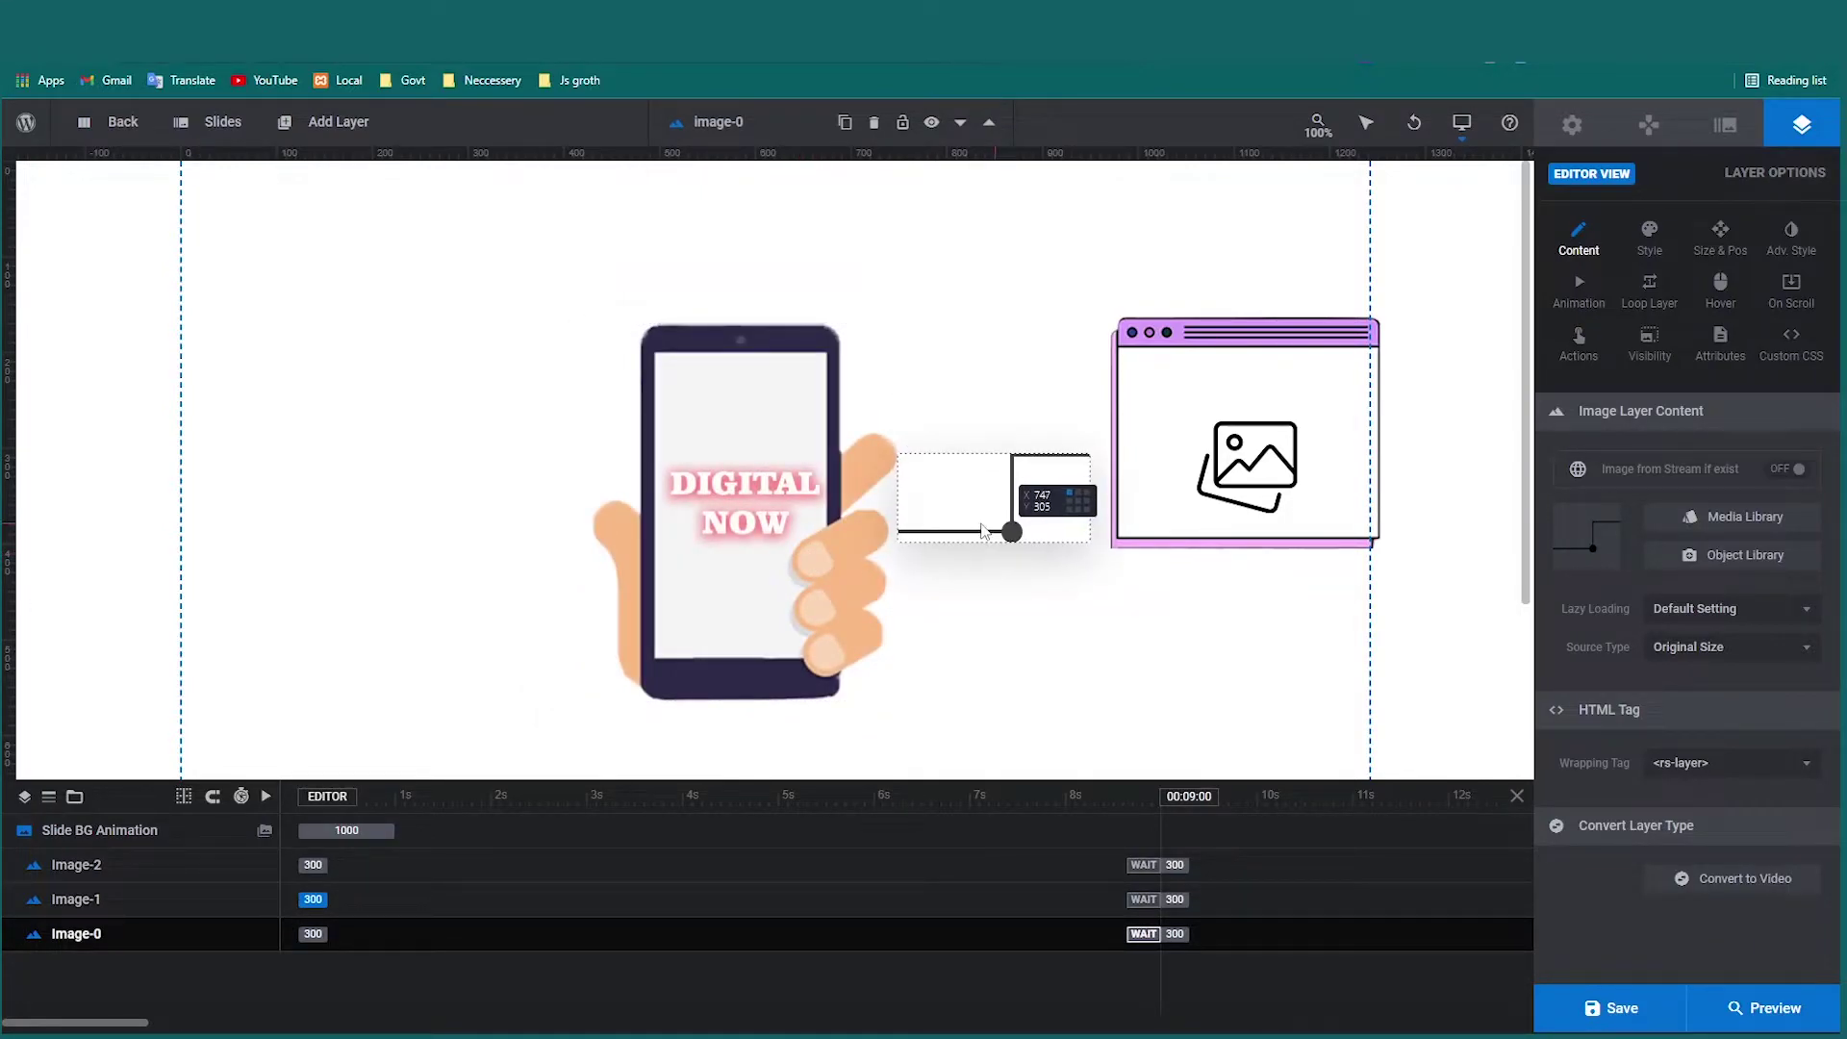
pyautogui.moveTo(1171, 486); pyautogui.dragTo(1155, 503)
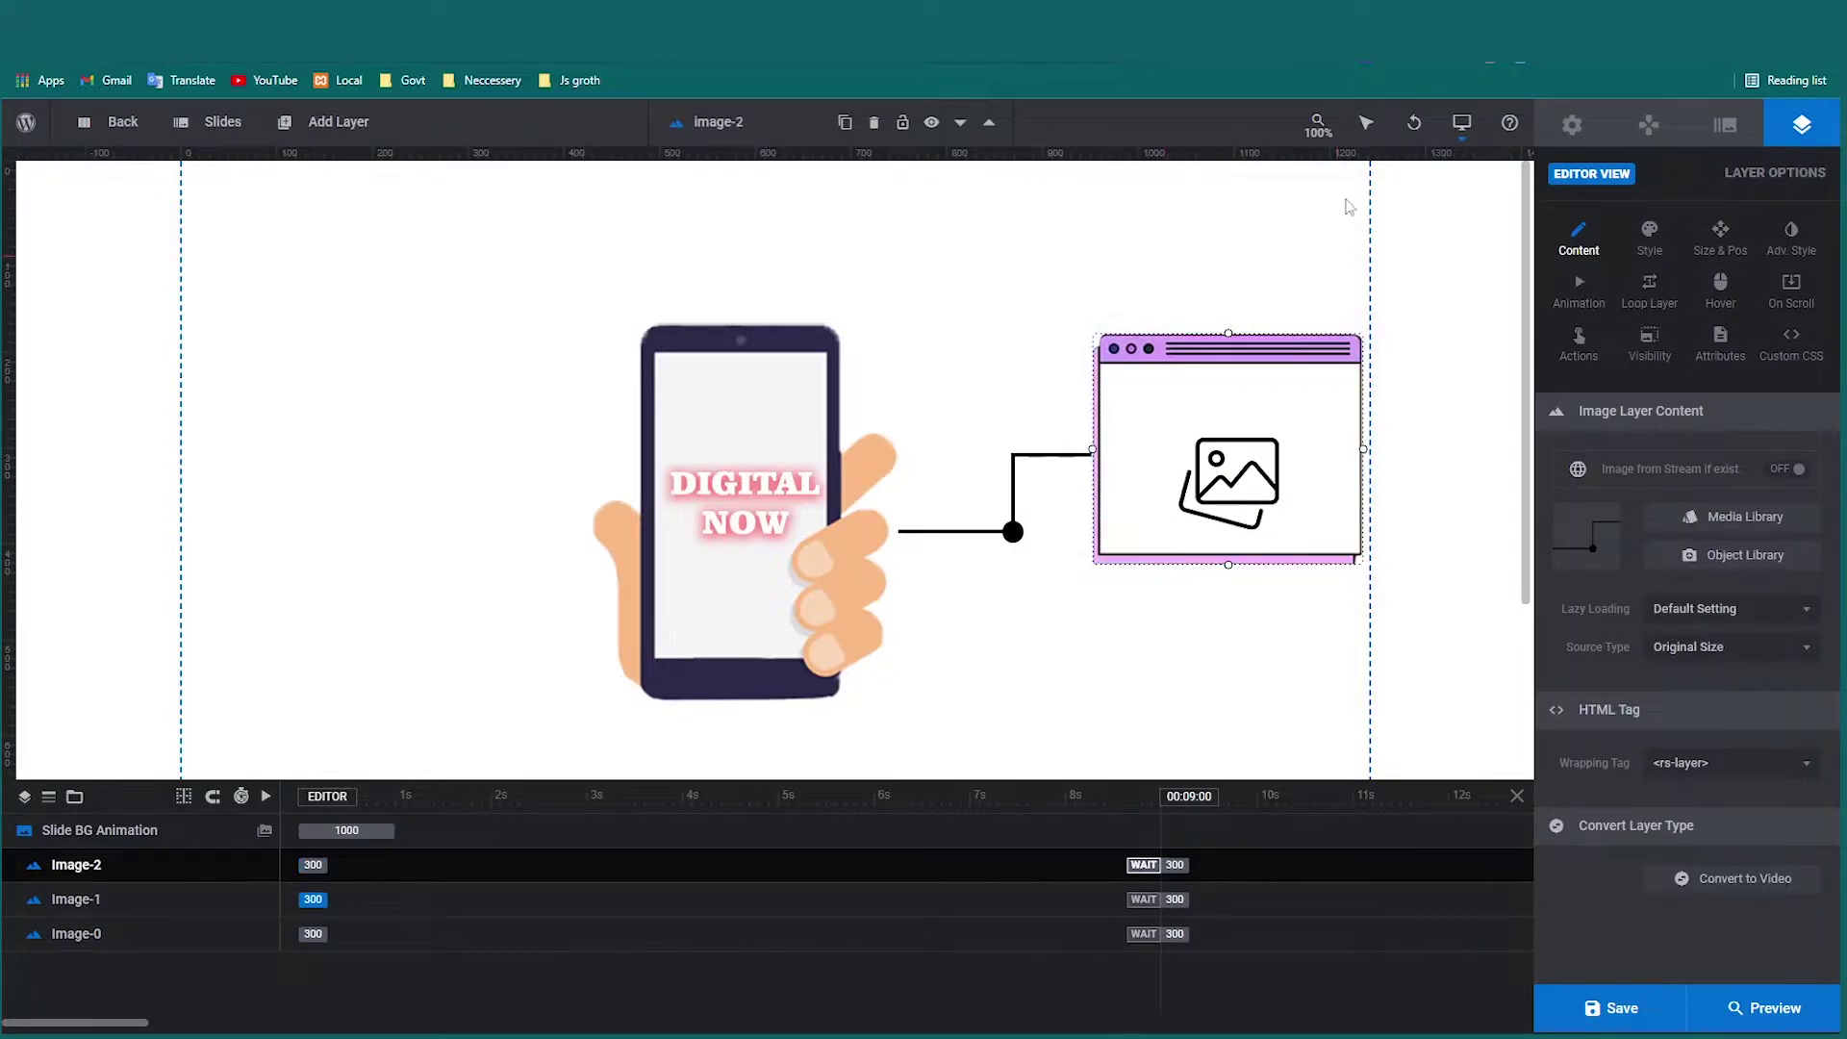
pyautogui.moveTo(1457, 128)
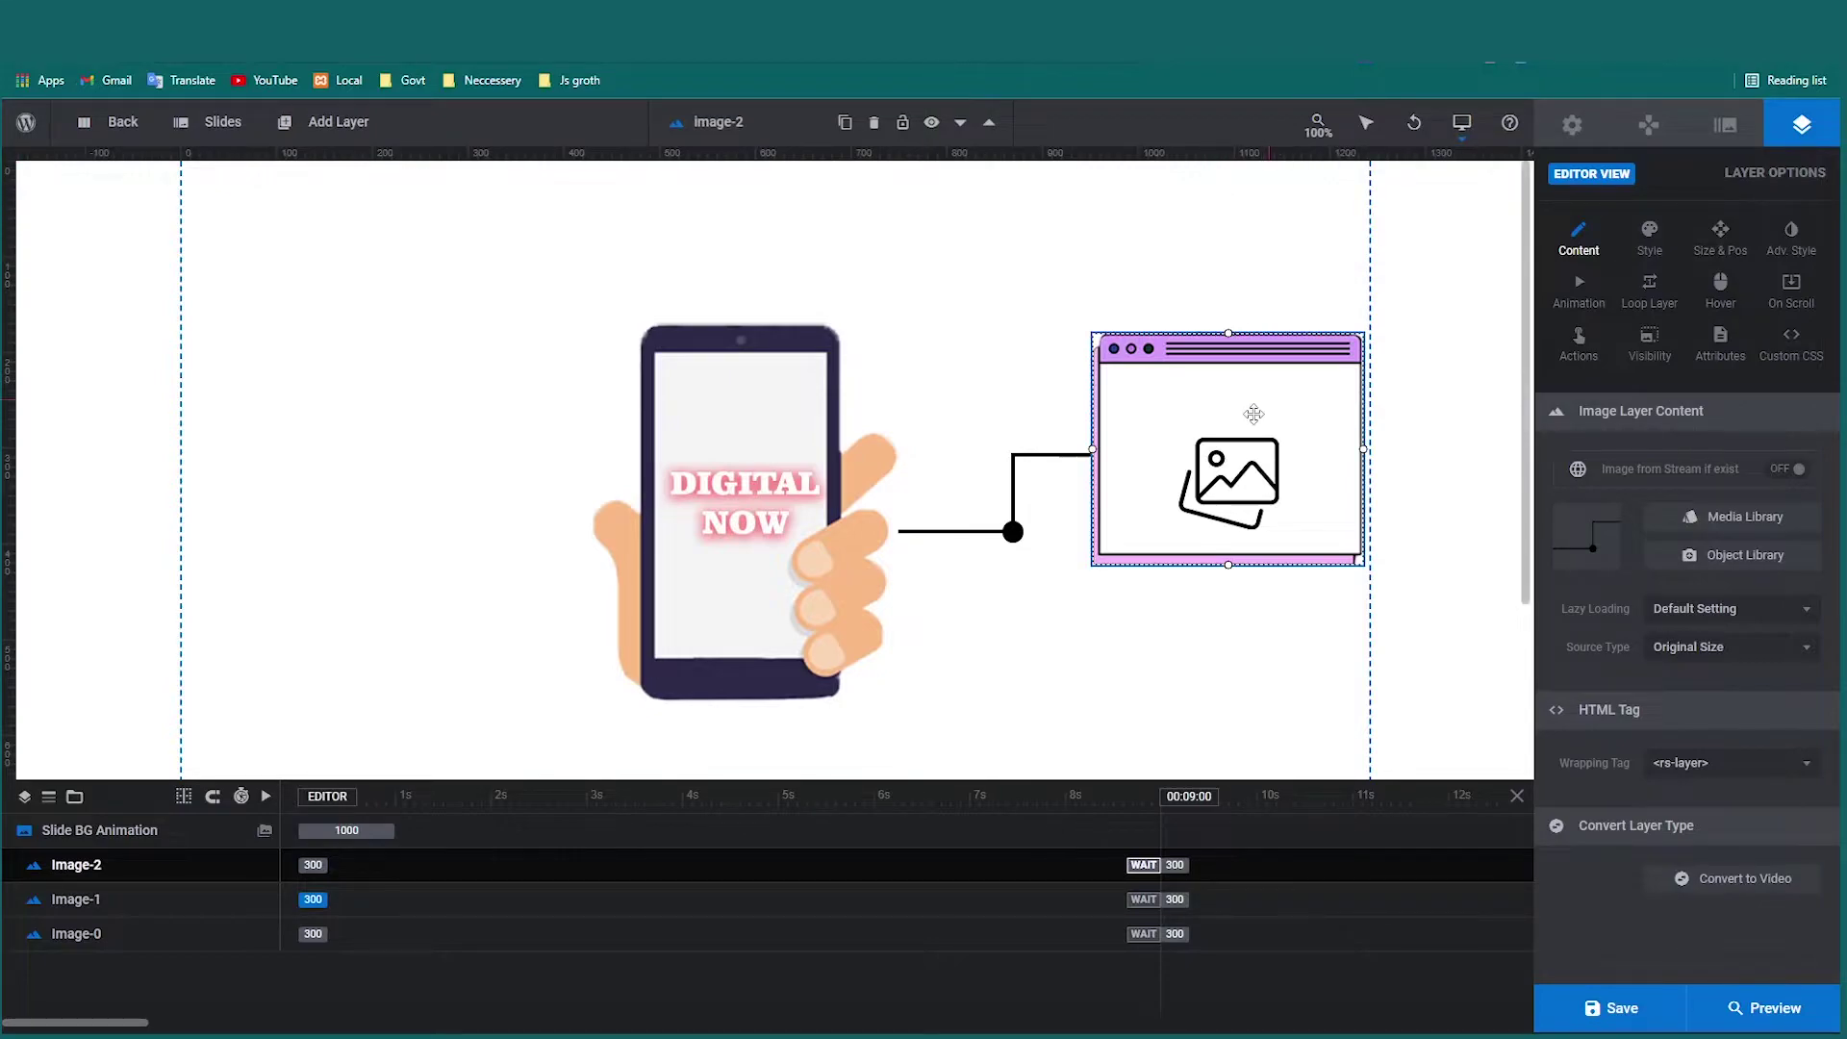
pyautogui.moveTo(1256, 425); pyautogui.dragTo(1264, 430)
pyautogui.click(1101, 285)
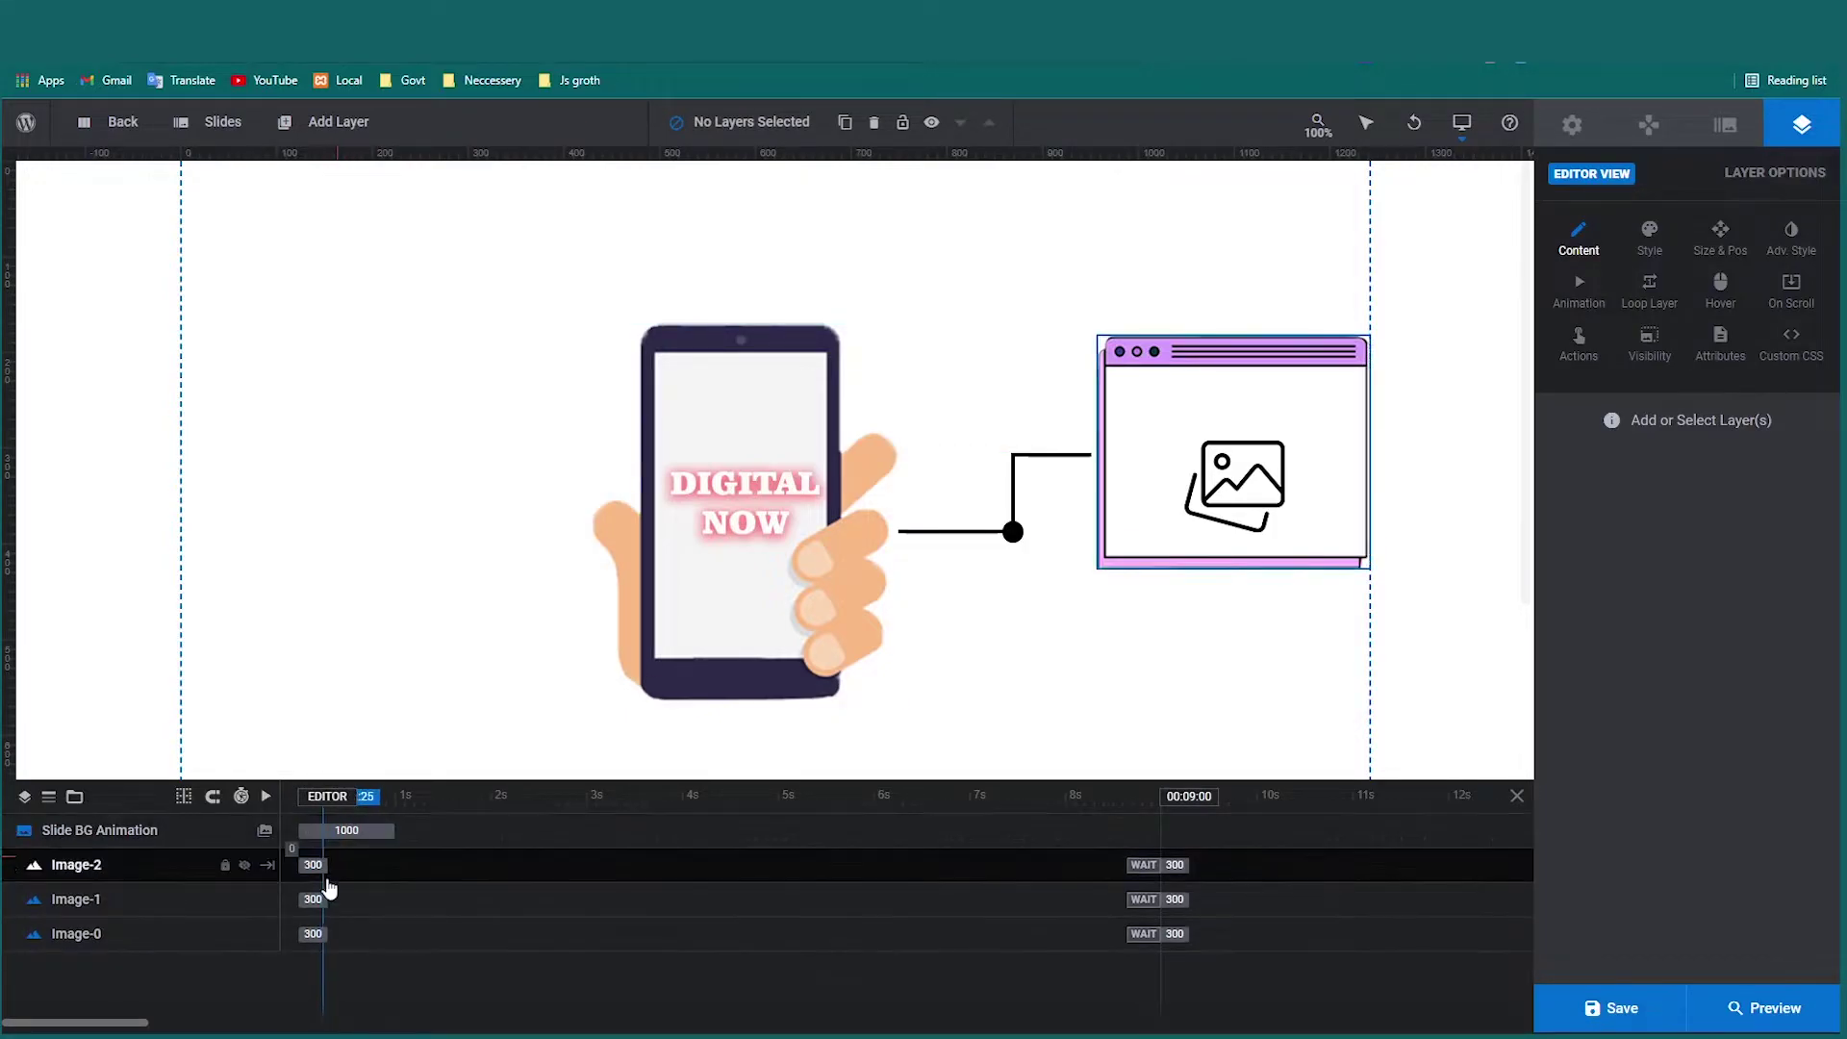
# Rename the phone layer mobile, the connector layer m-line and the card layer marketplace-img.
pyautogui.click(90, 939)
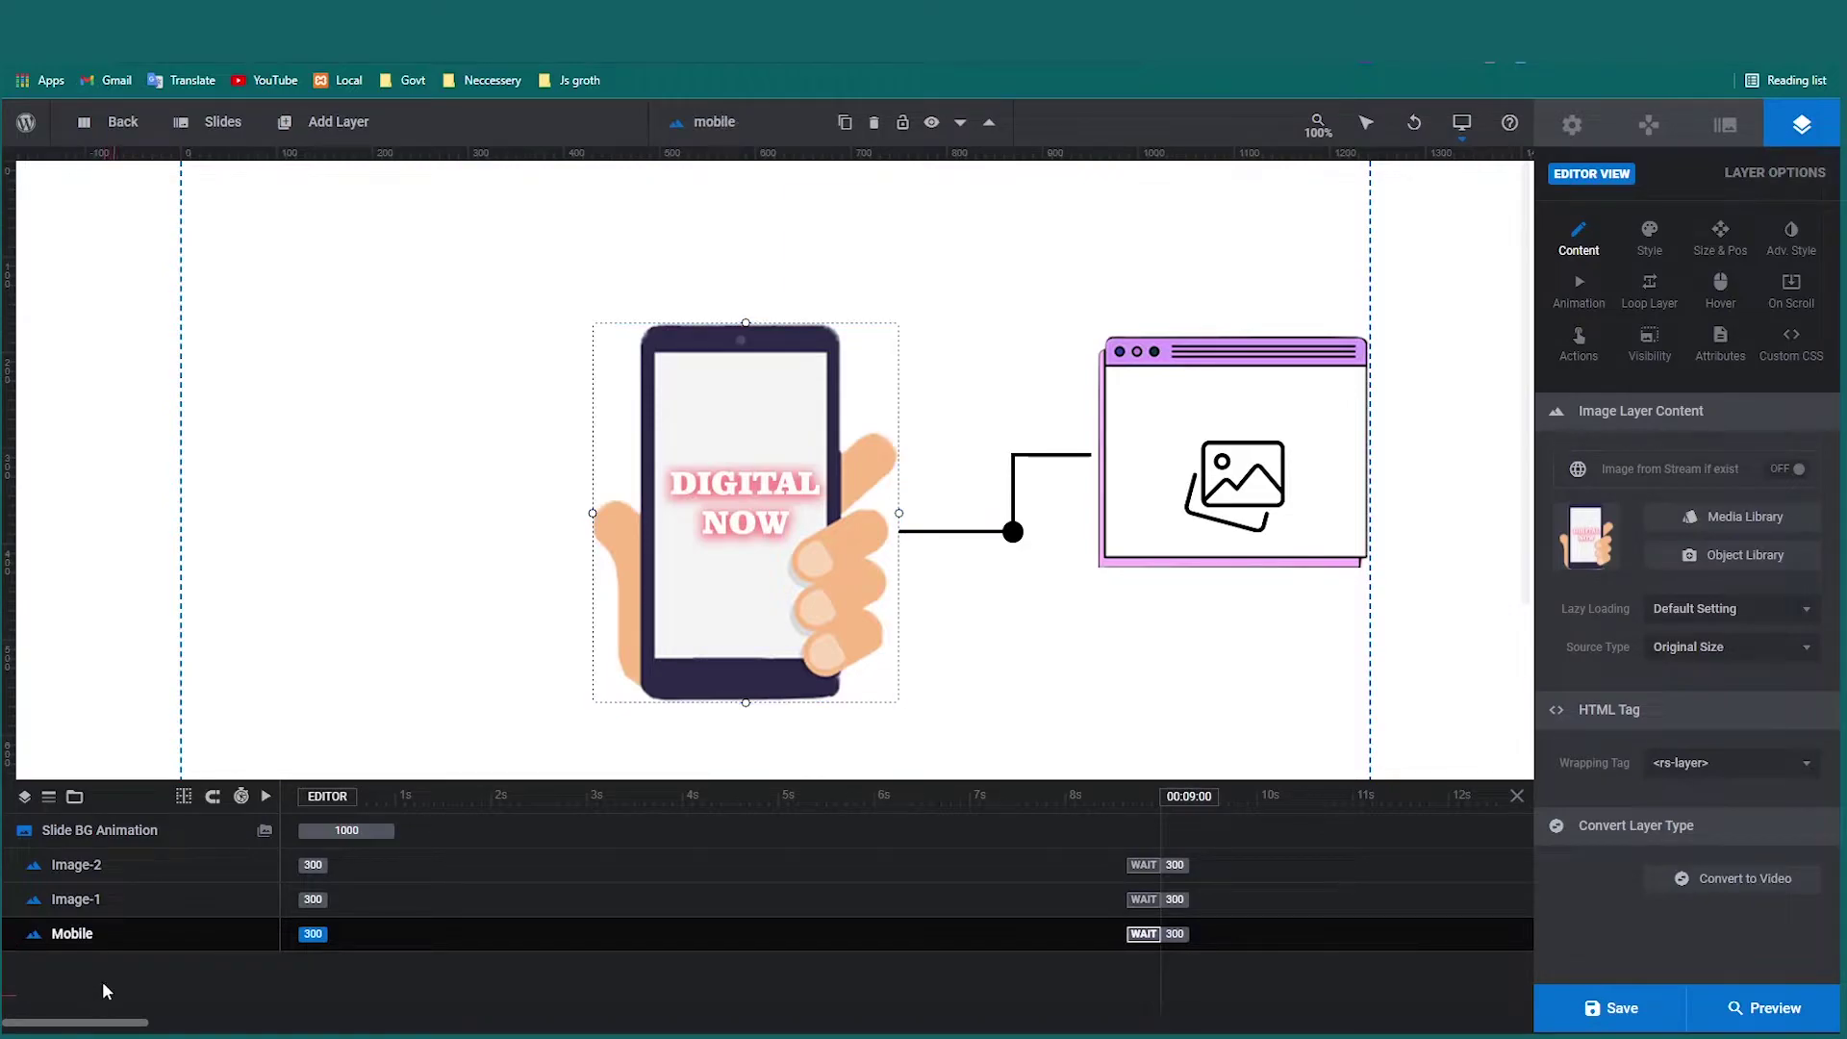
pyautogui.click(77, 899)
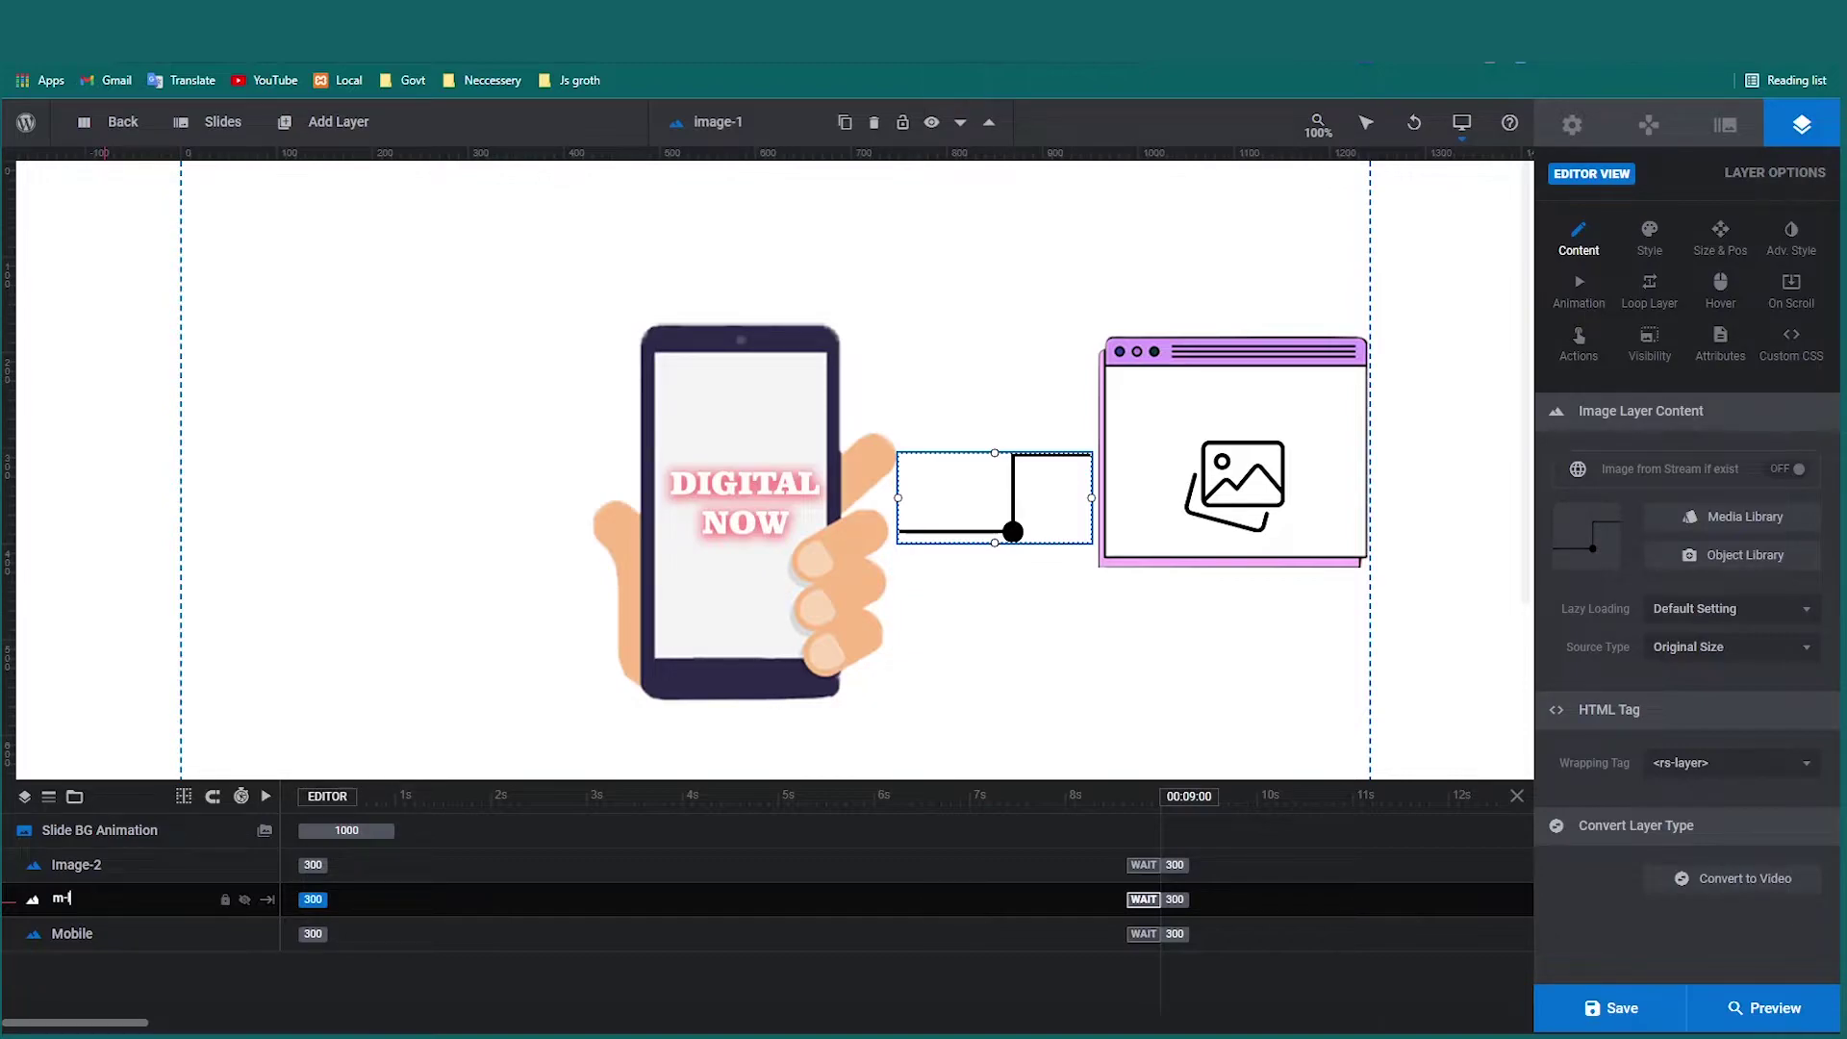
pyautogui.doubleClick(77, 864)
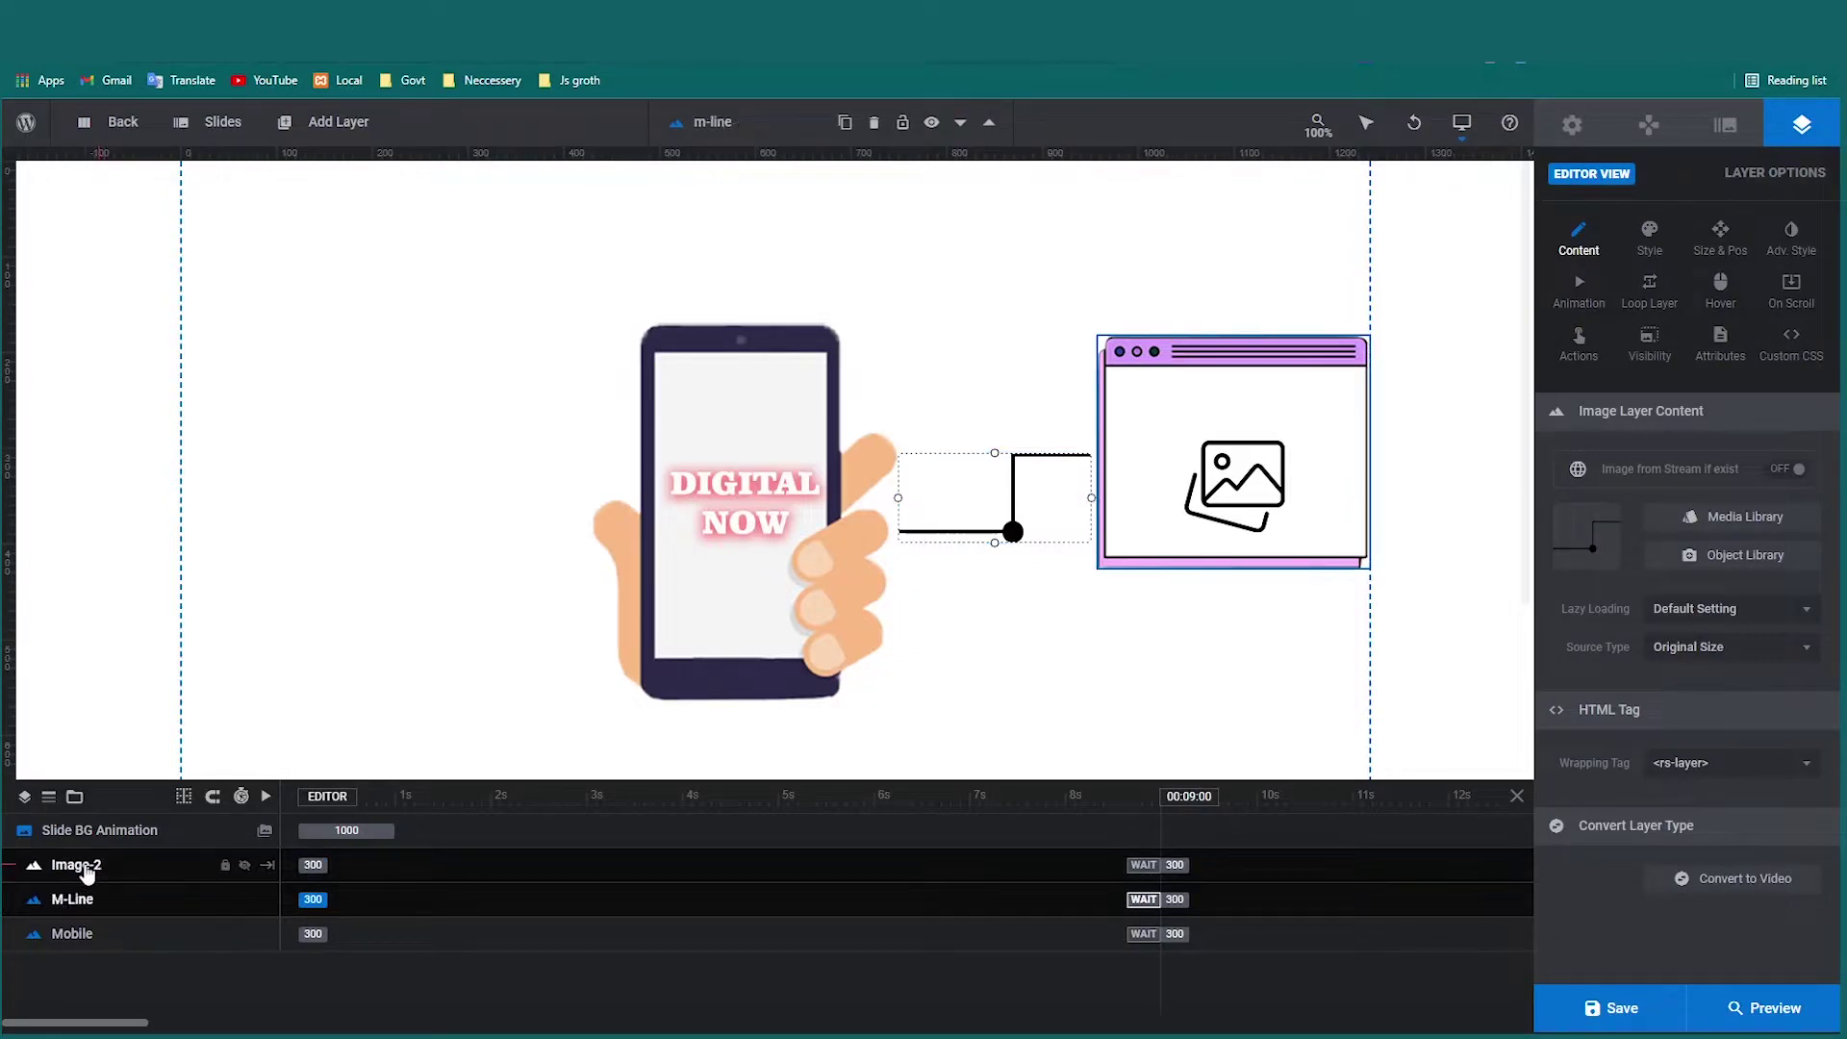
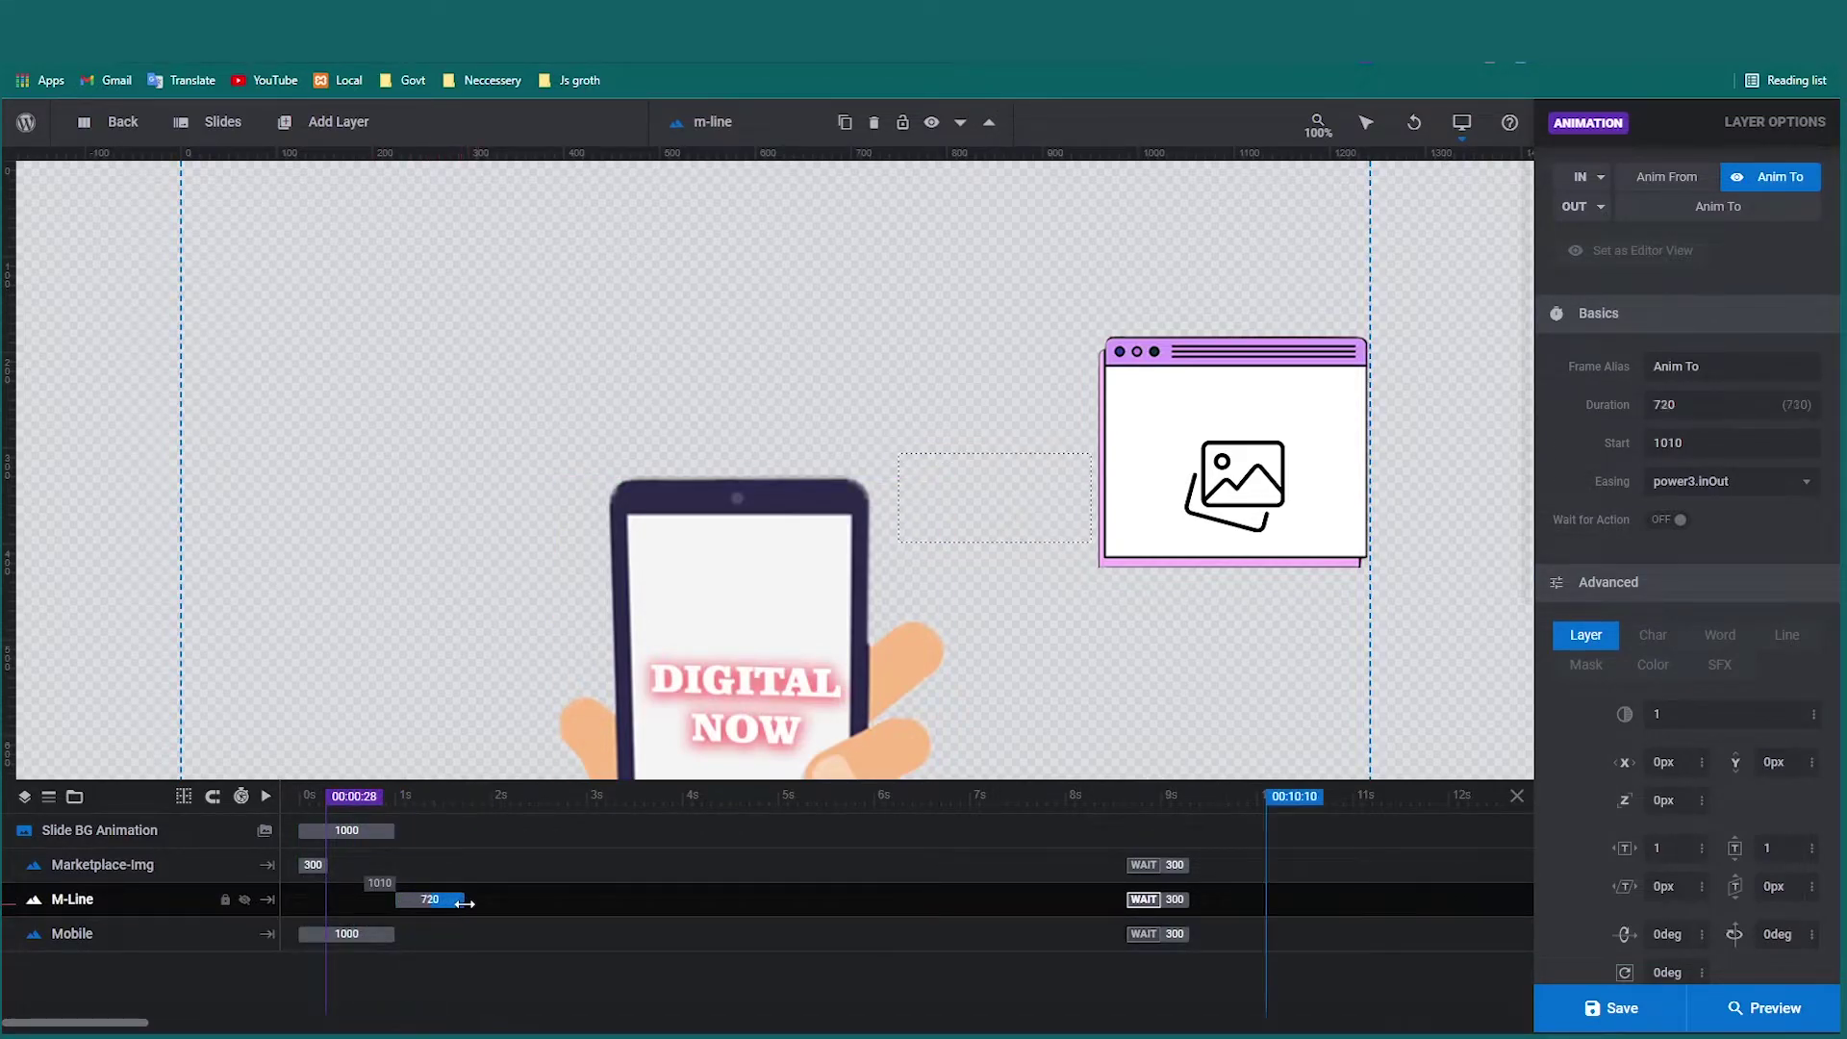
# Retime the marketplace-img intro animation to start at 1740 ms with a 780 ms duration, directly following the m-line animation.
pyautogui.moveTo(318, 866)
pyautogui.mouseDown()
pyautogui.moveTo(489, 894)
pyautogui.moveTo(562, 878)
pyautogui.moveTo(521, 901)
pyautogui.mouseUp()
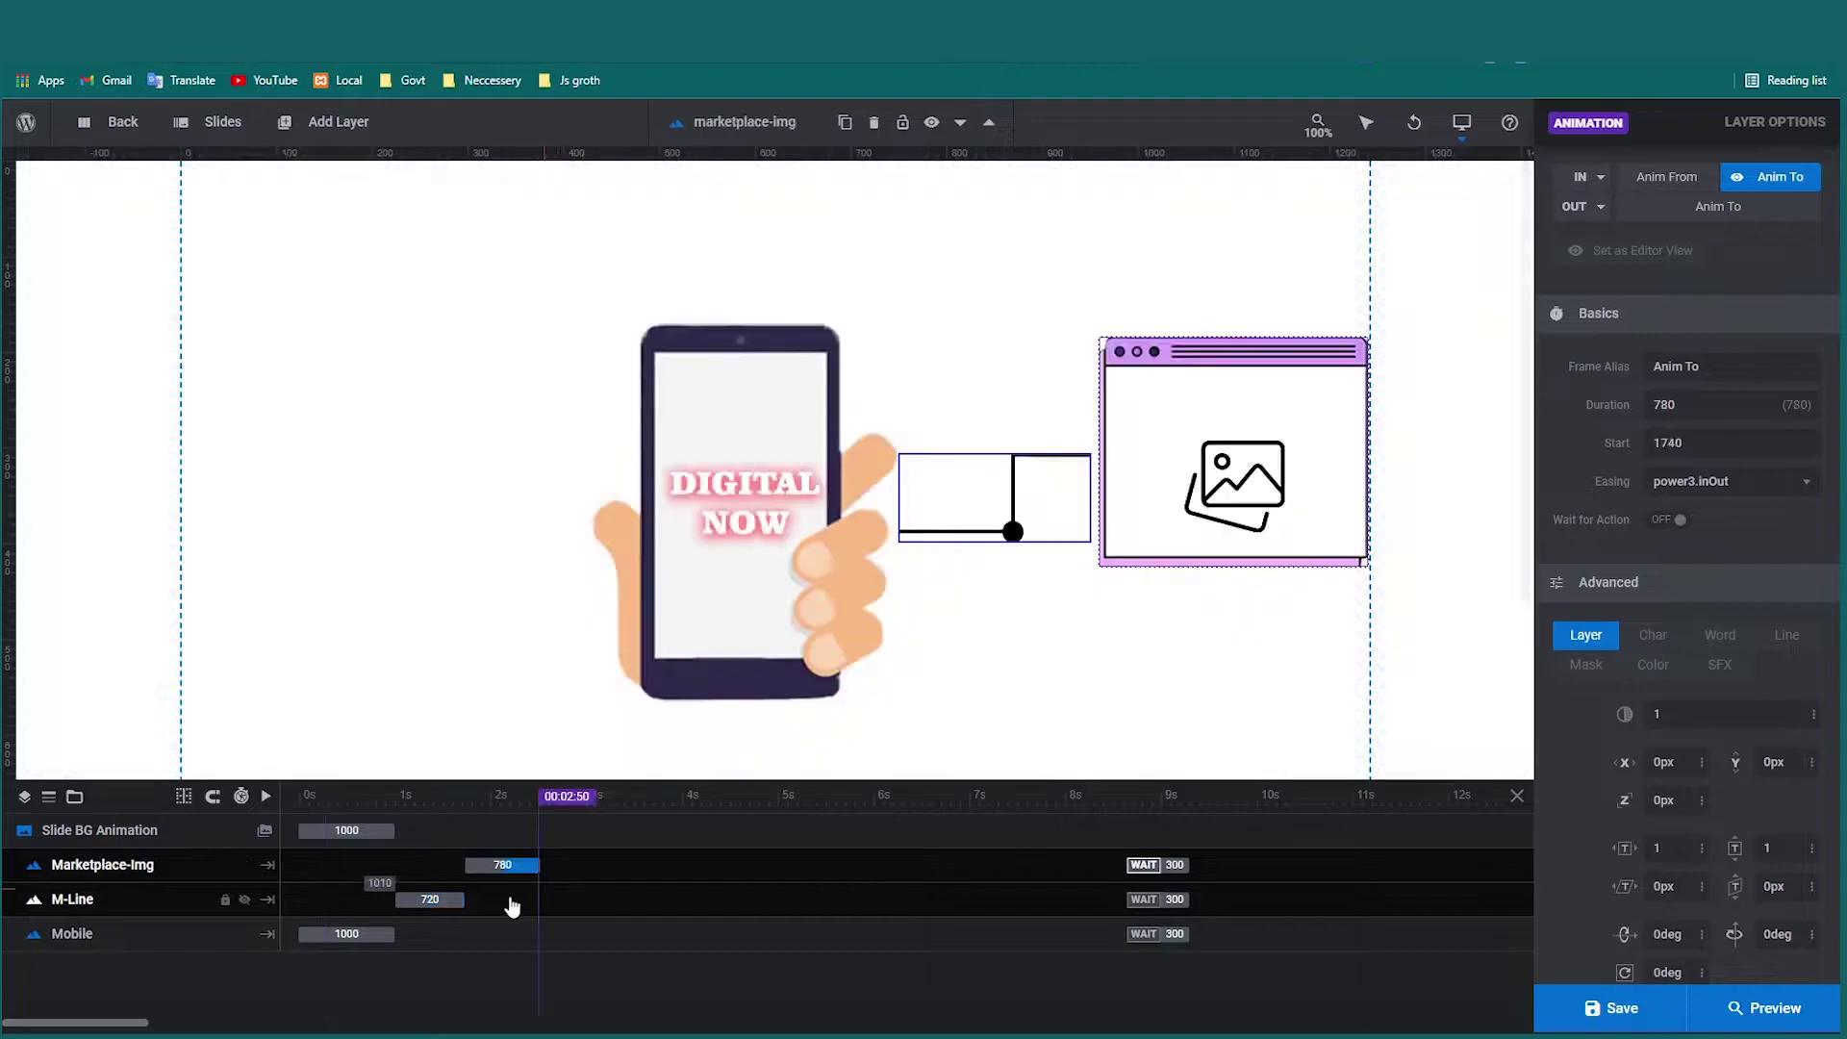
pyautogui.click(431, 902)
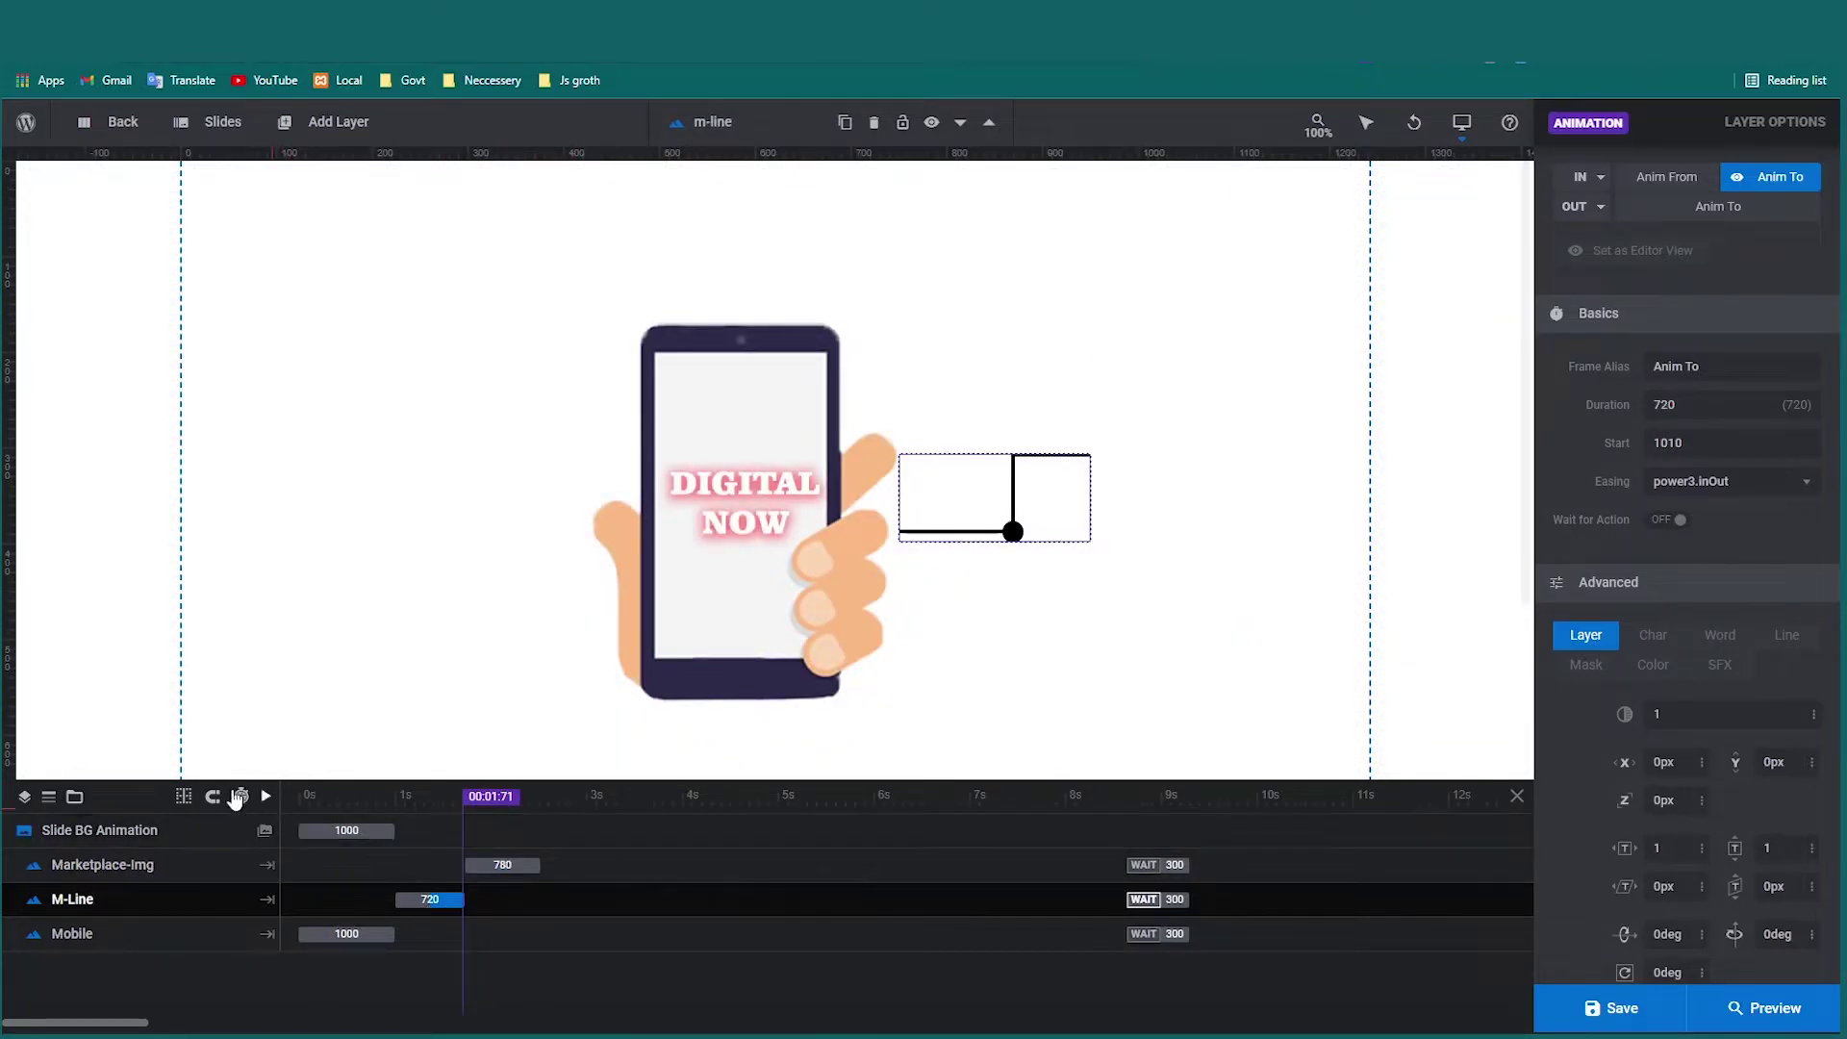
# Set the slide length to 150000 ms in the slide's progress settings.
pyautogui.click(1689, 154)
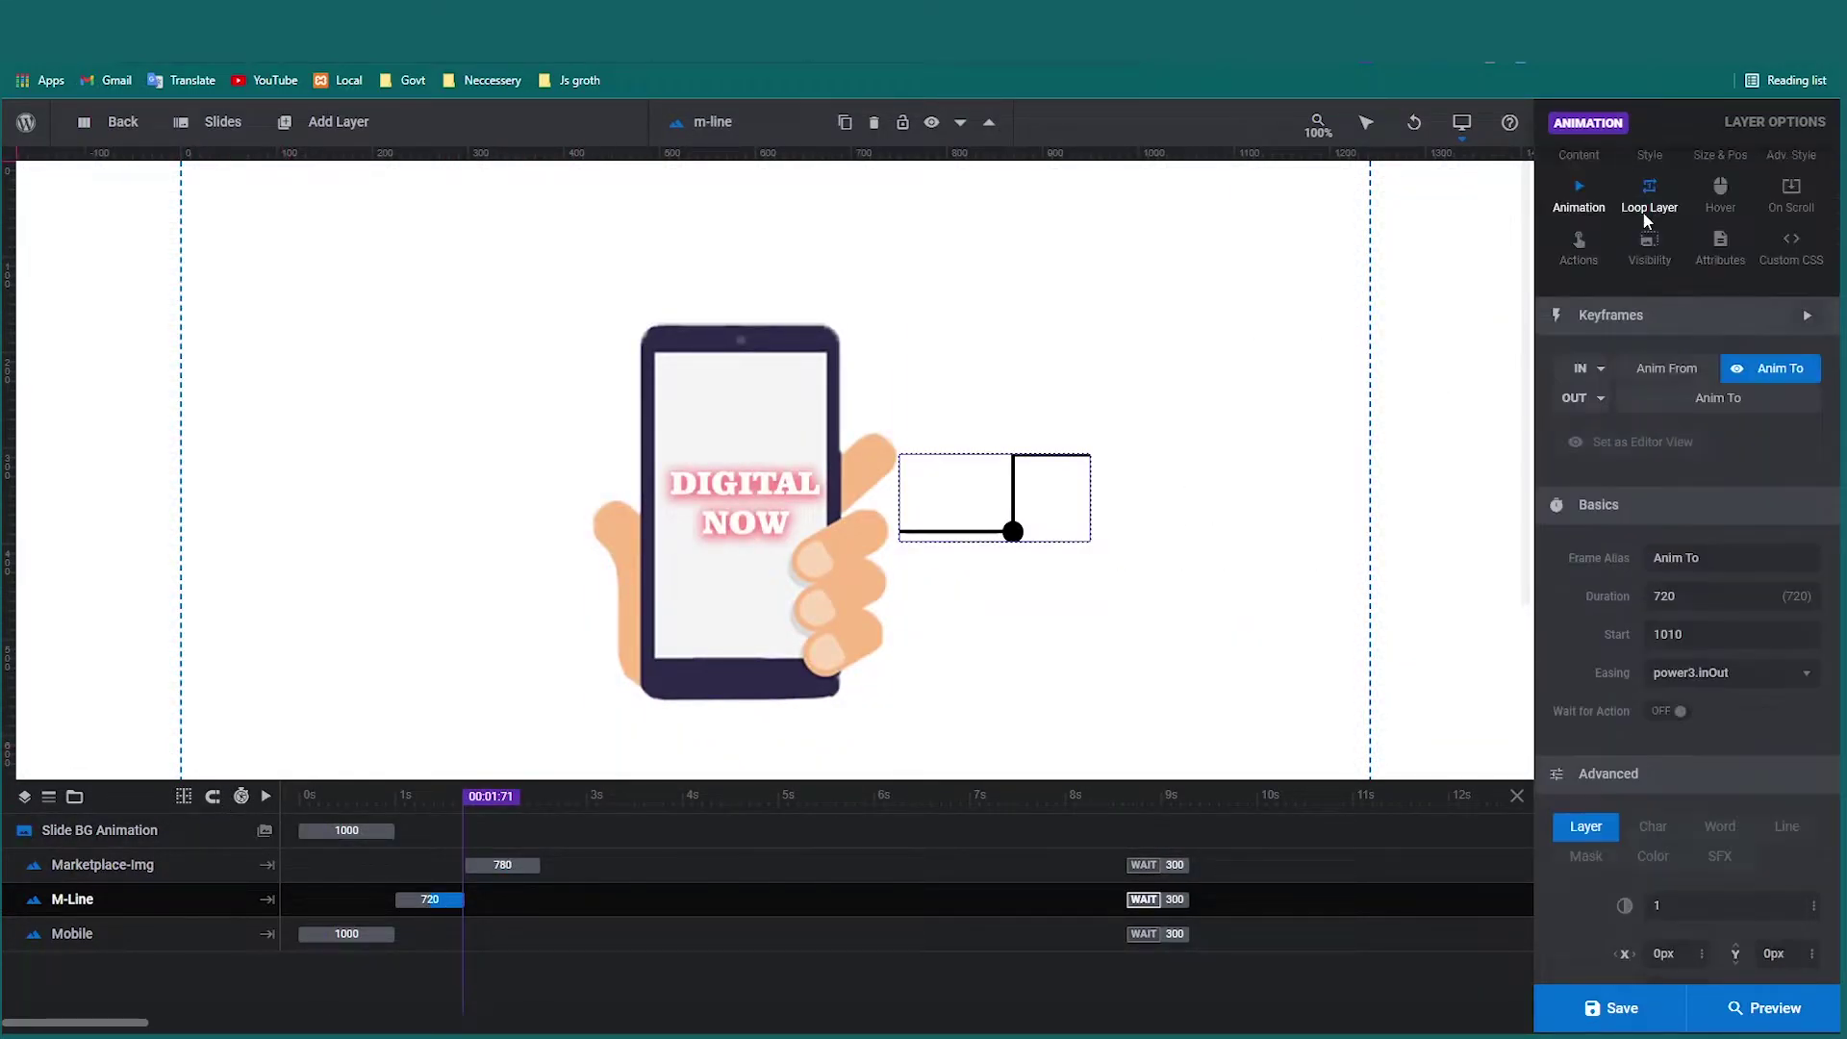
pyautogui.click(1583, 124)
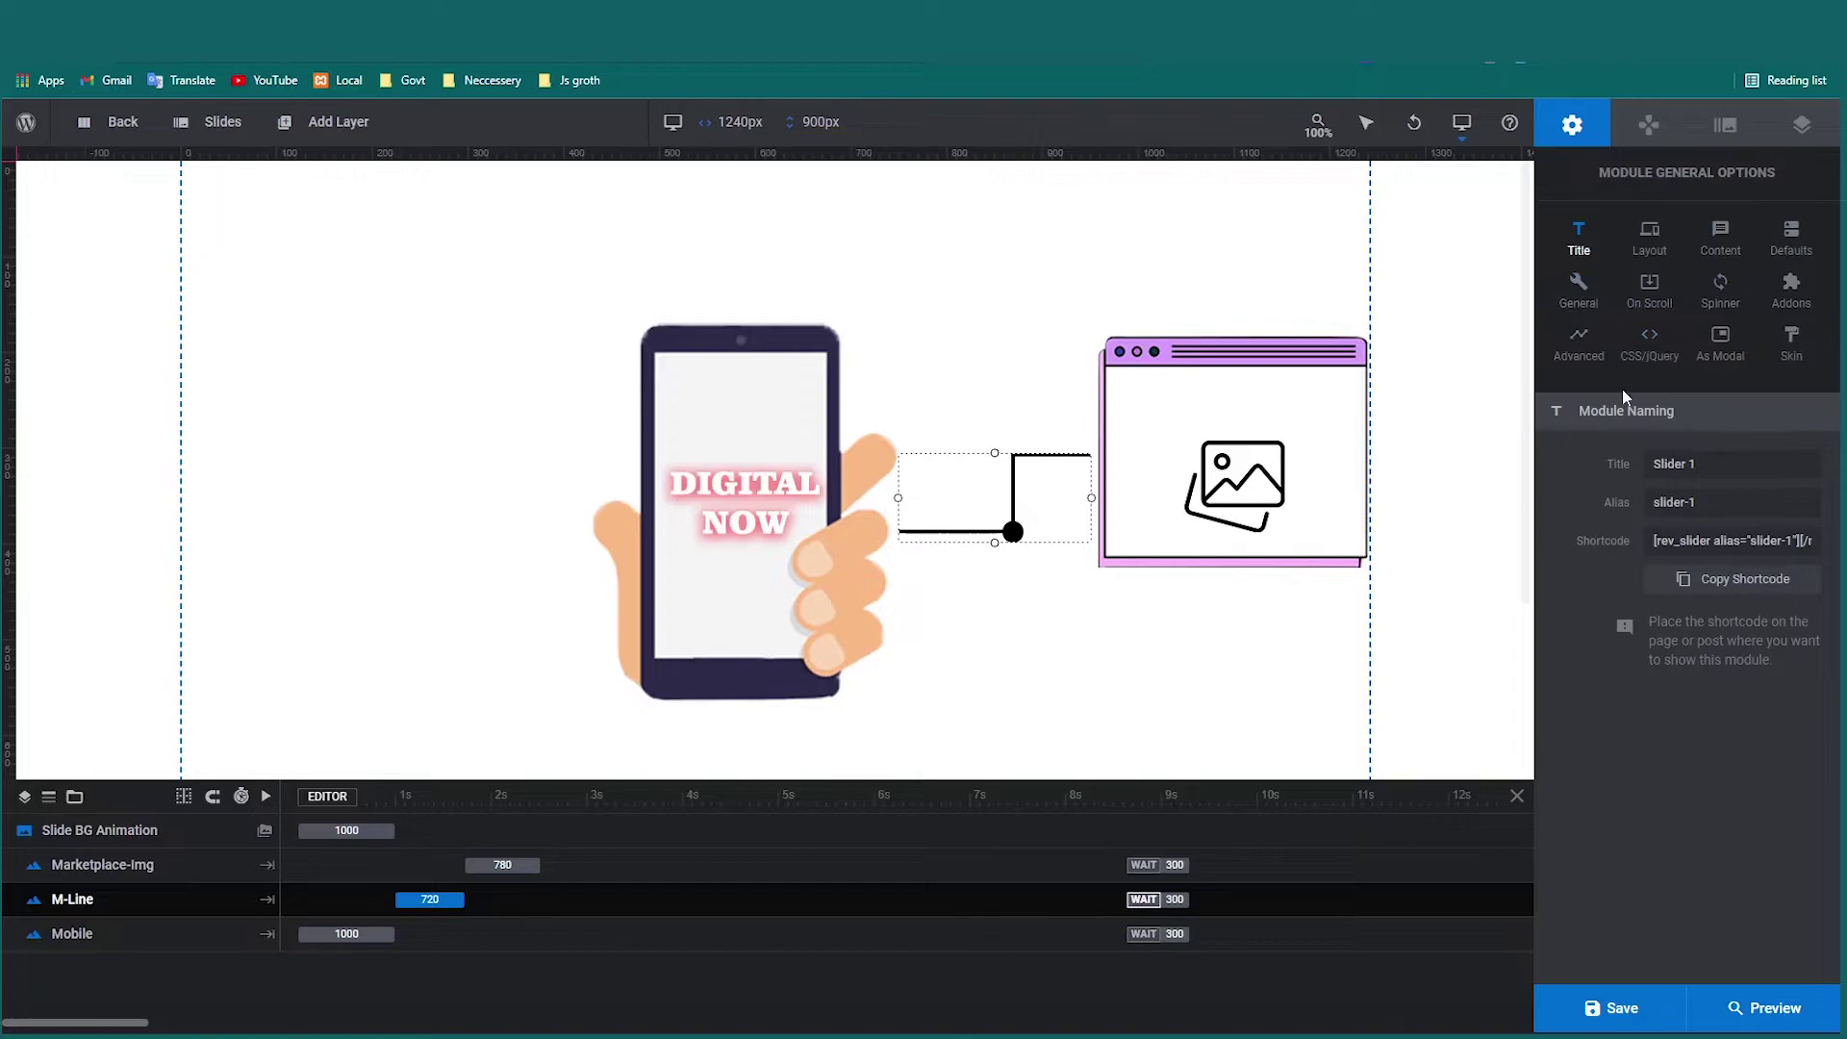
pyautogui.click(1667, 122)
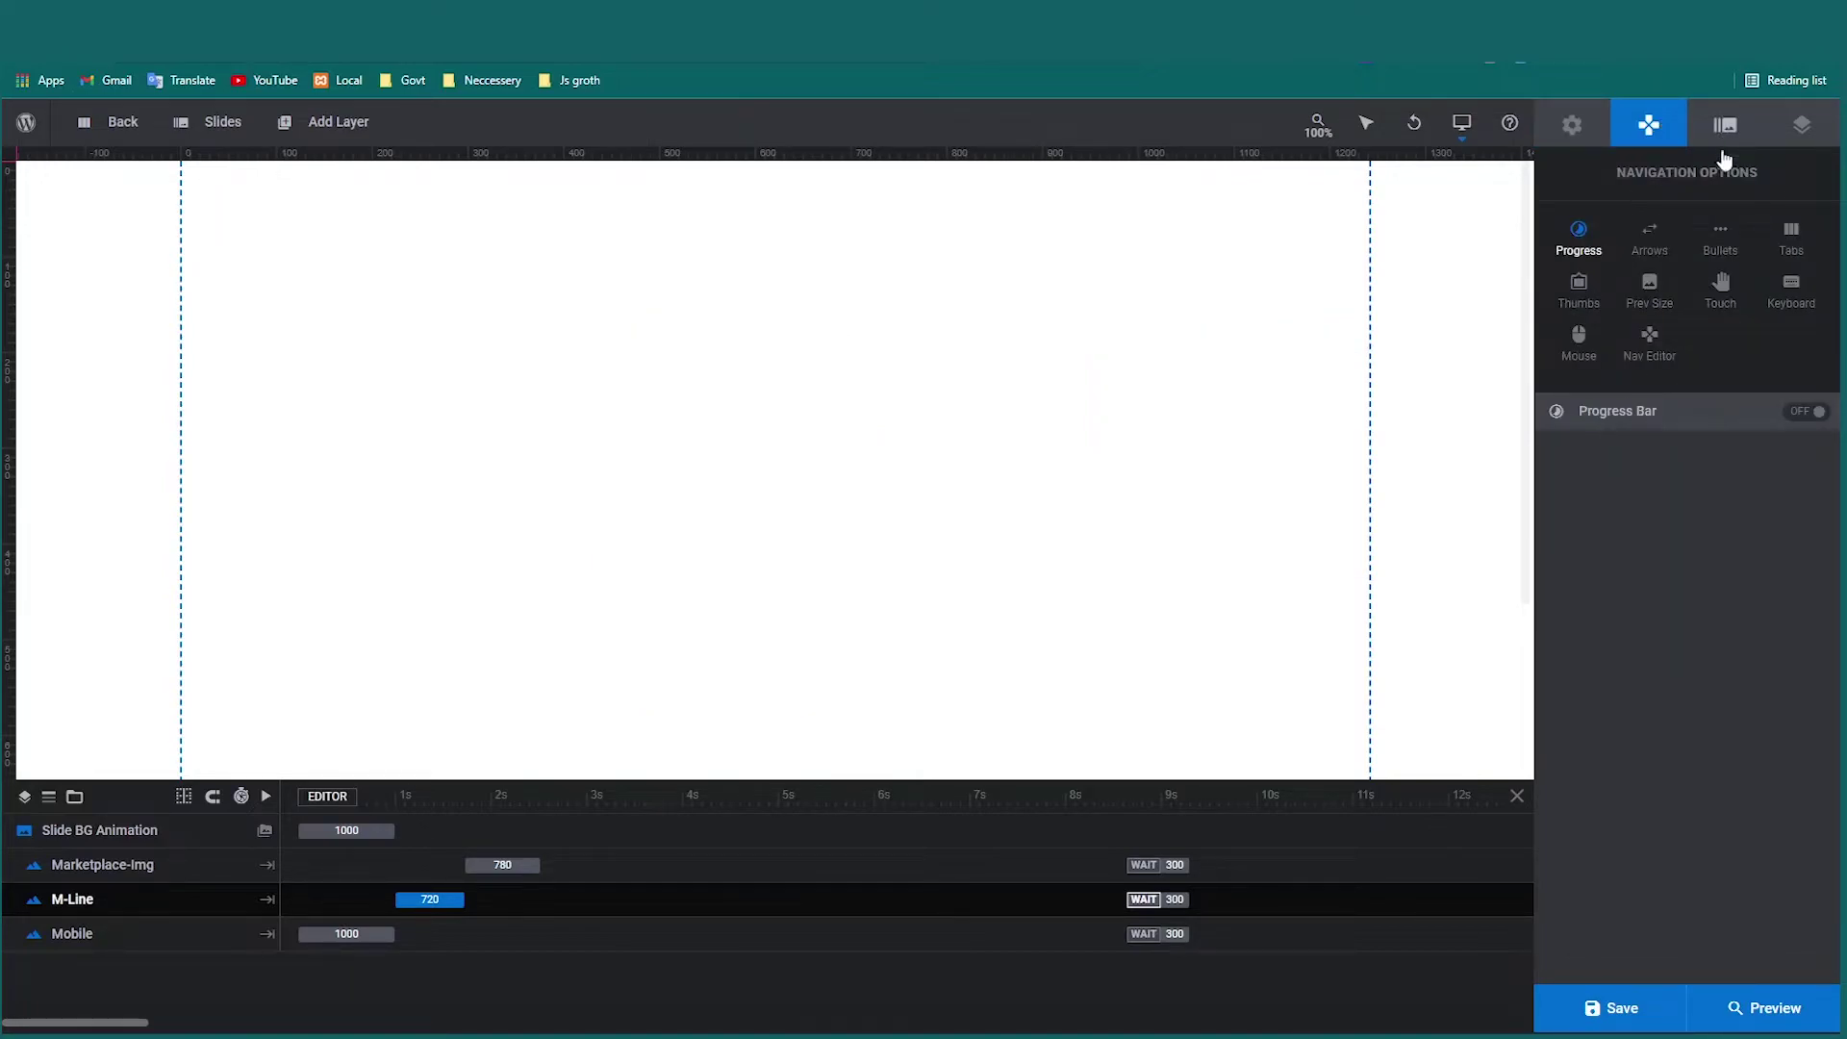
pyautogui.click(1722, 127)
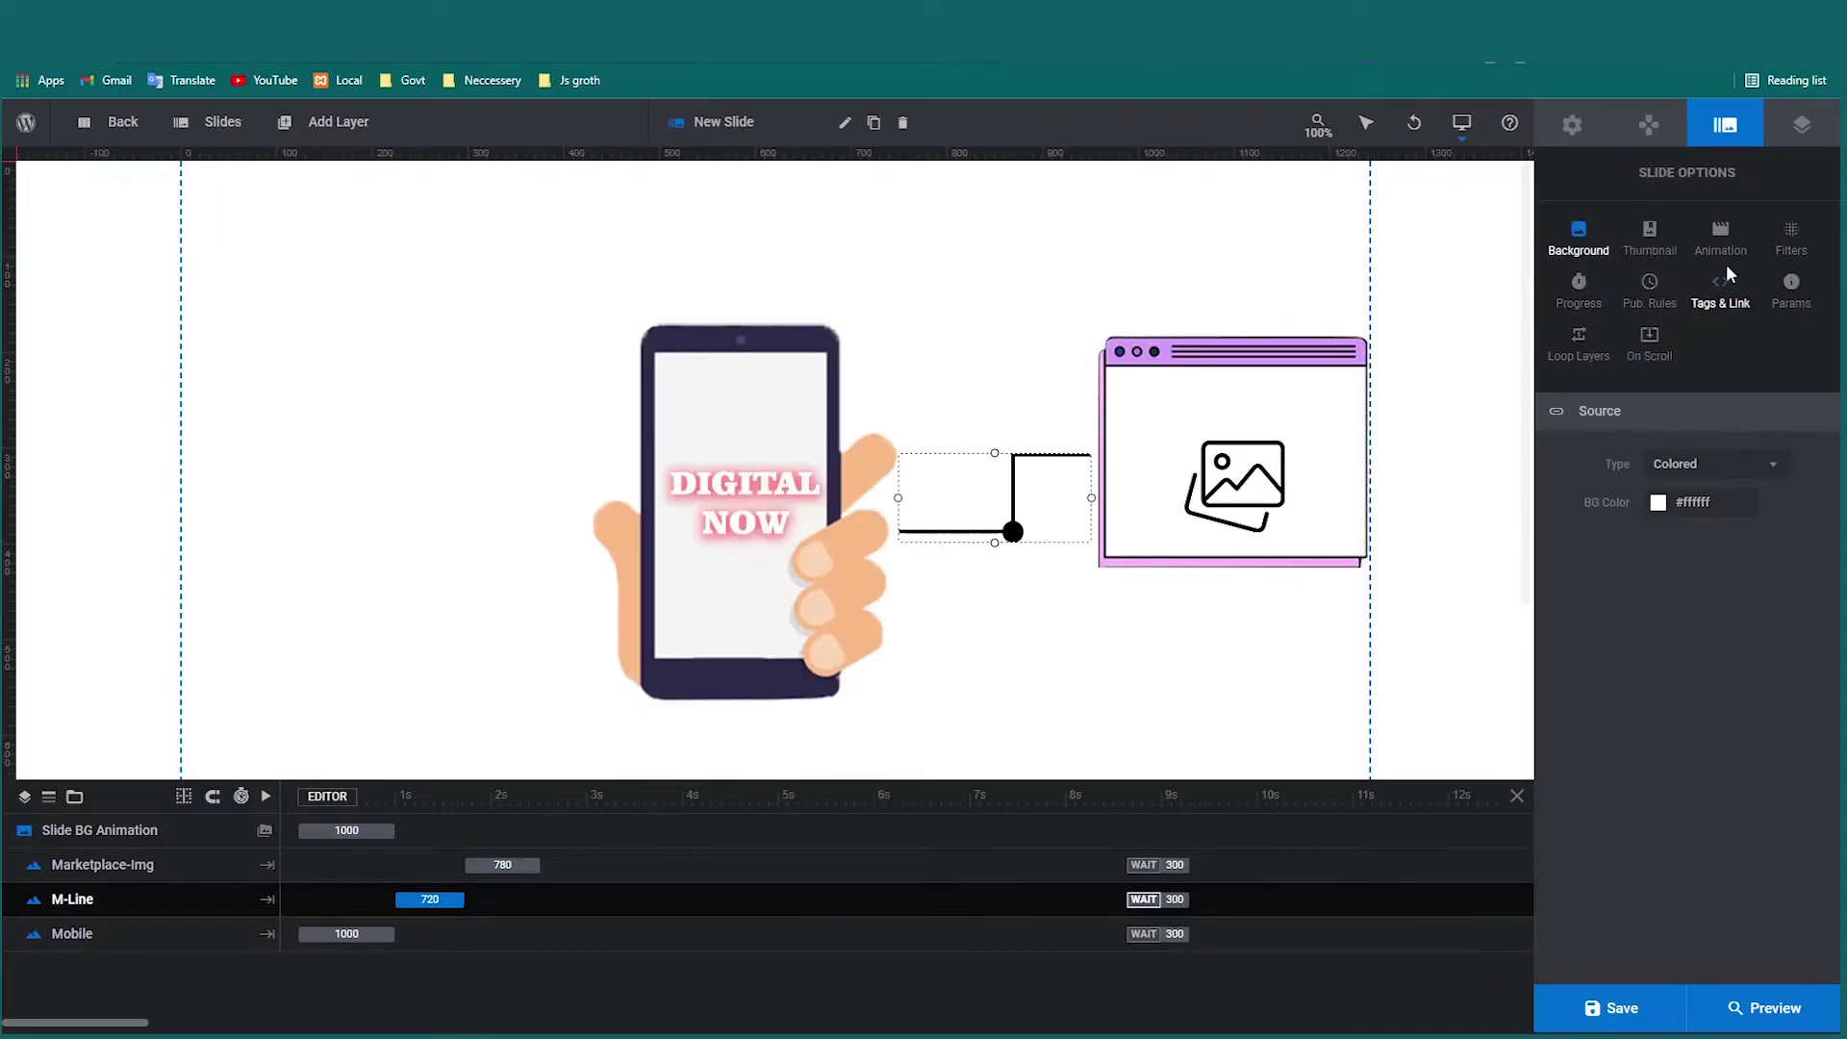
pyautogui.click(1582, 300)
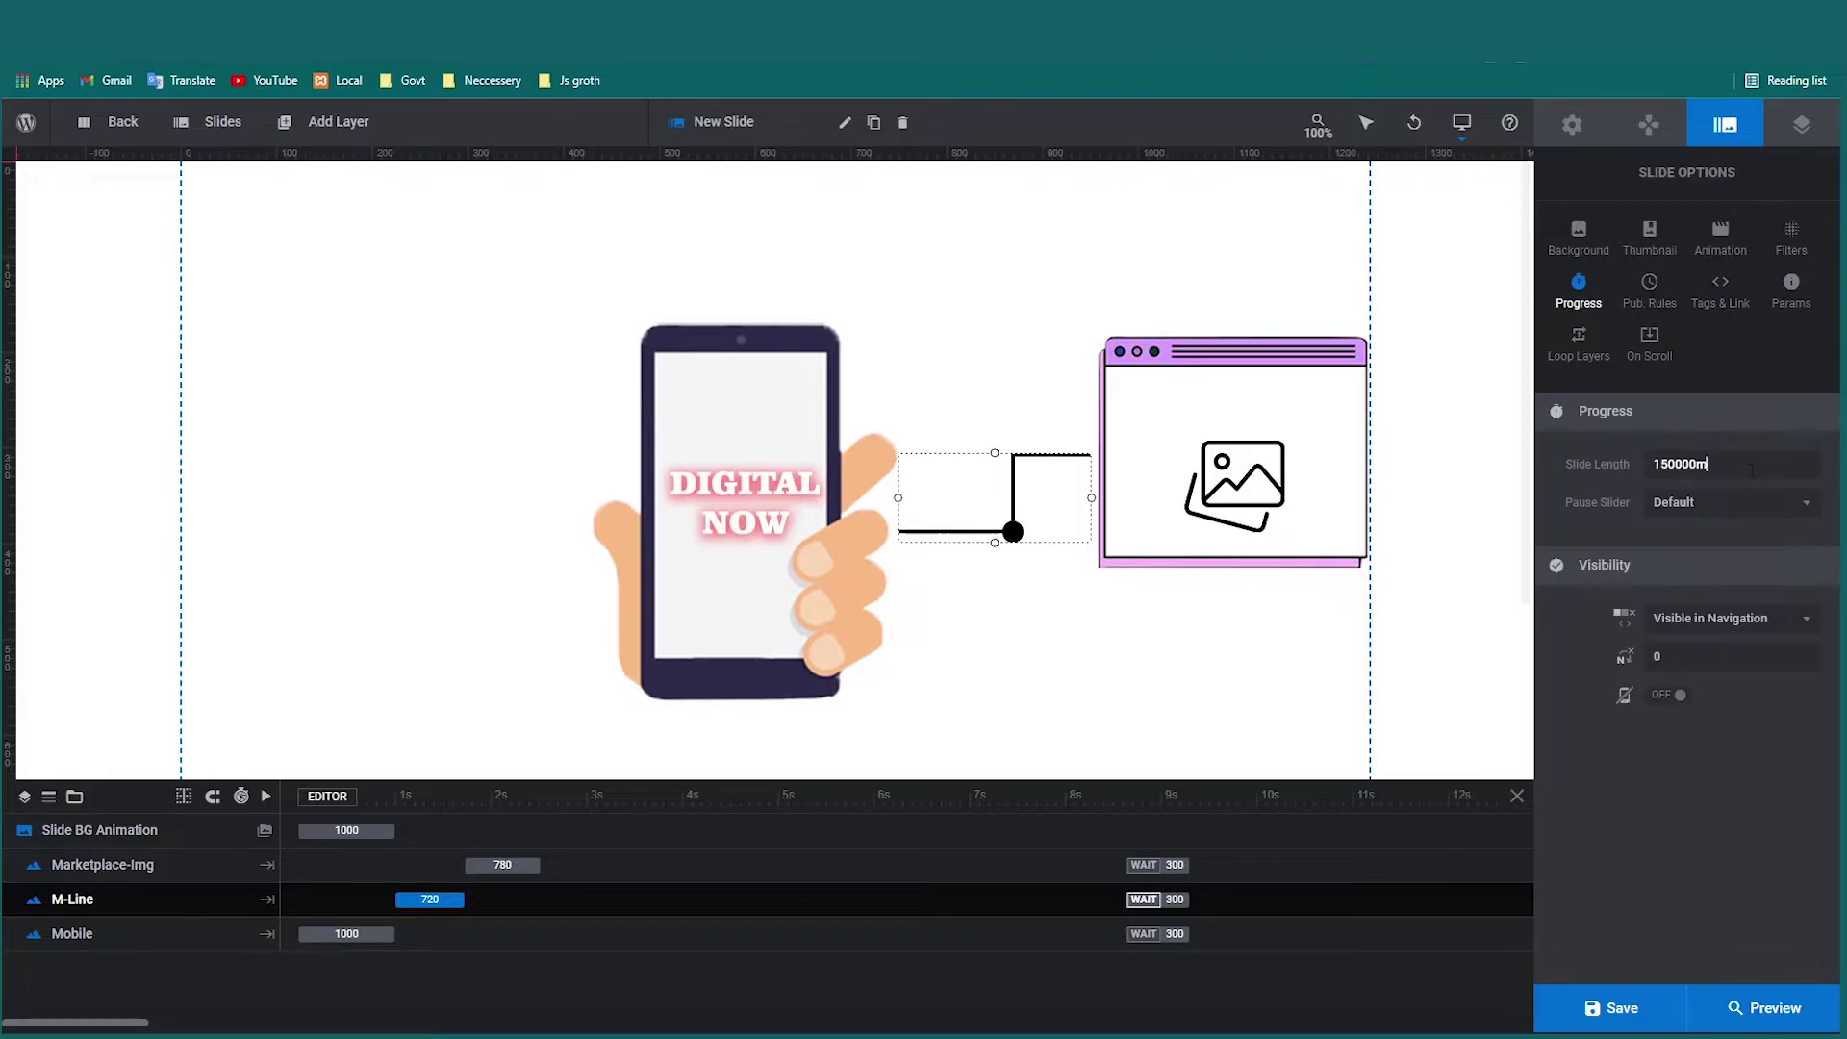
pyautogui.click(1648, 370)
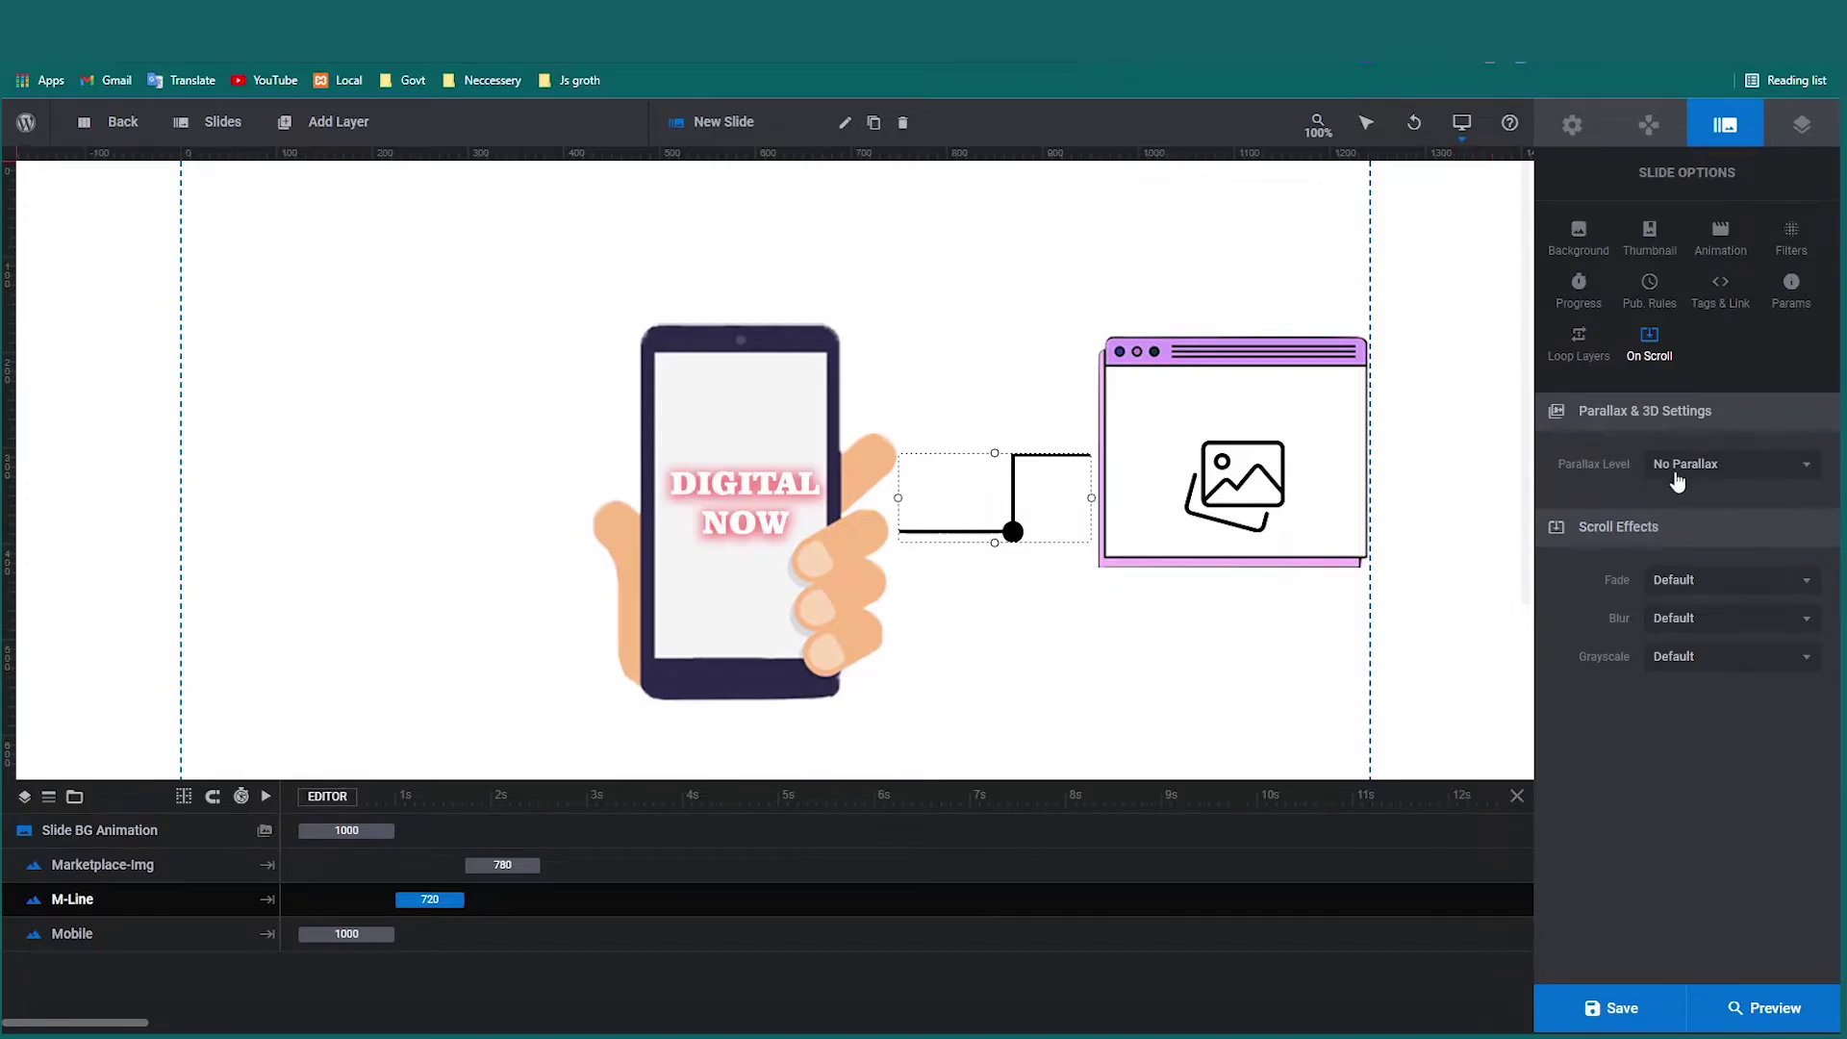
pyautogui.click(1579, 298)
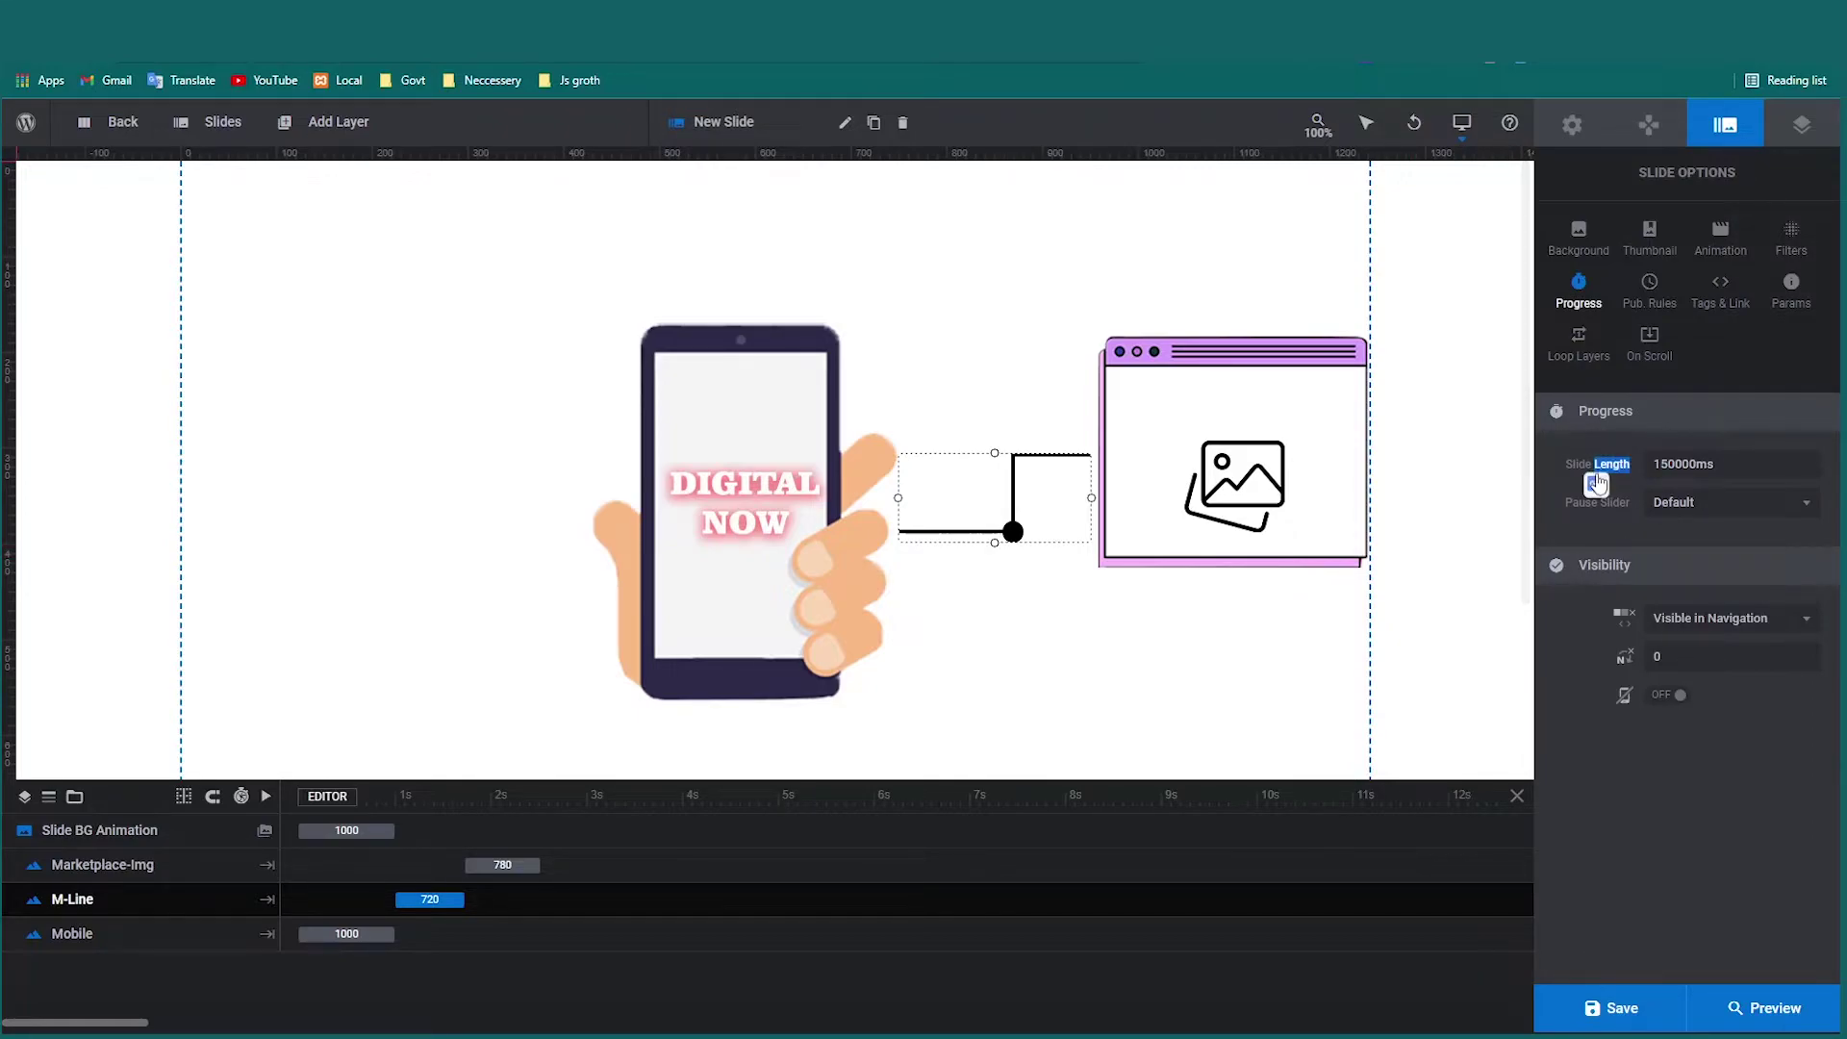
# Give the m-line layer the Block from Left intro animation and set its duration to 1380 ms.
pyautogui.click(1802, 124)
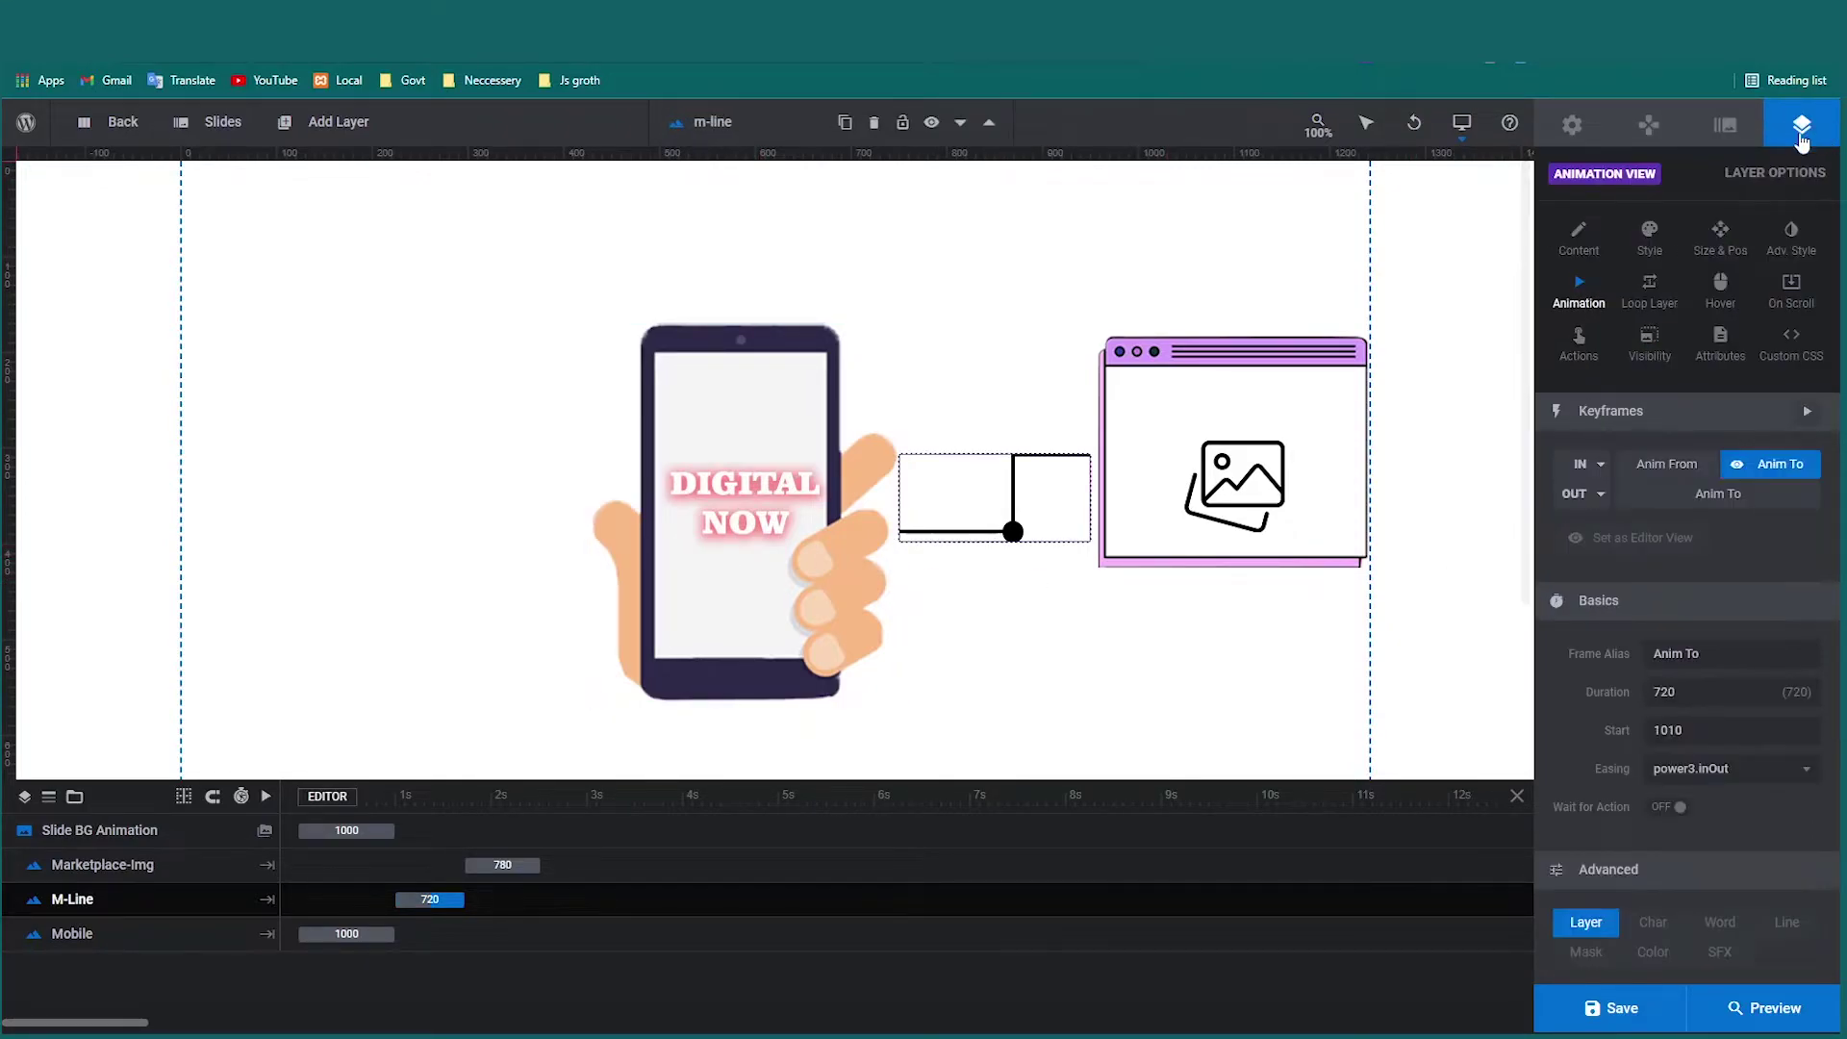
pyautogui.click(806, 852)
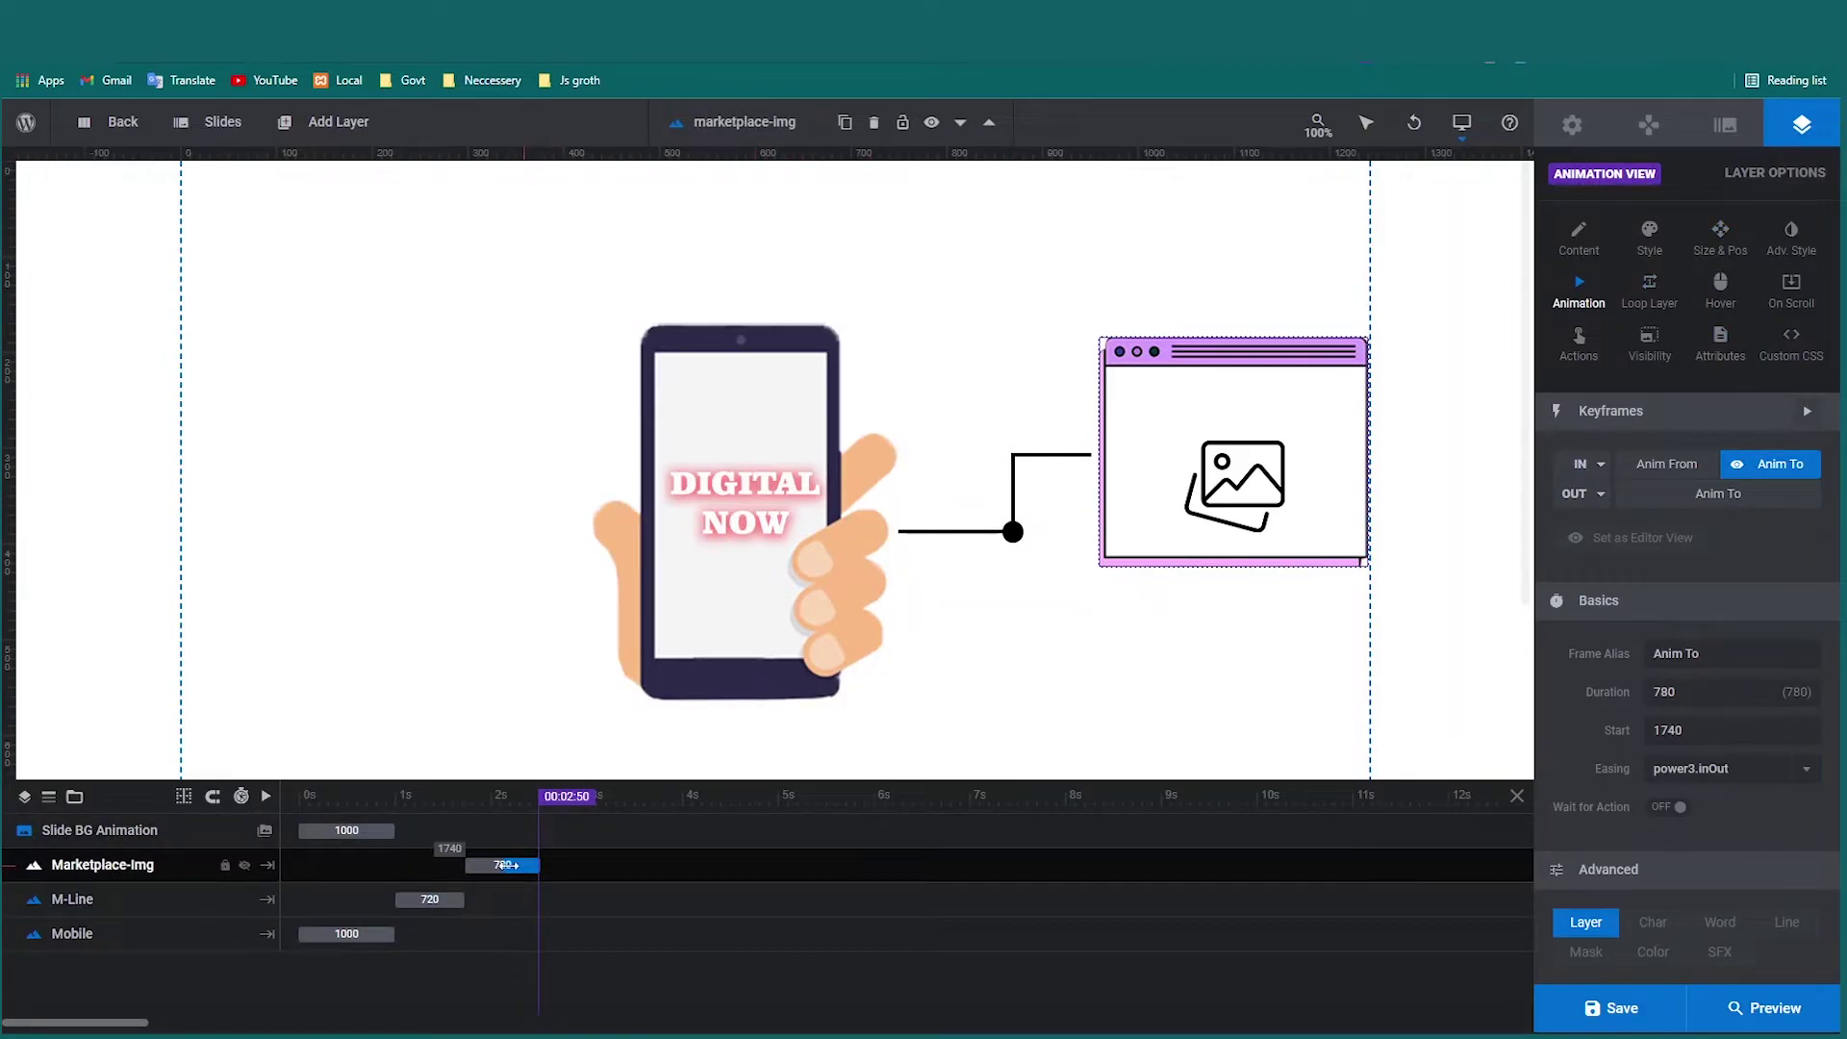
pyautogui.click(432, 899)
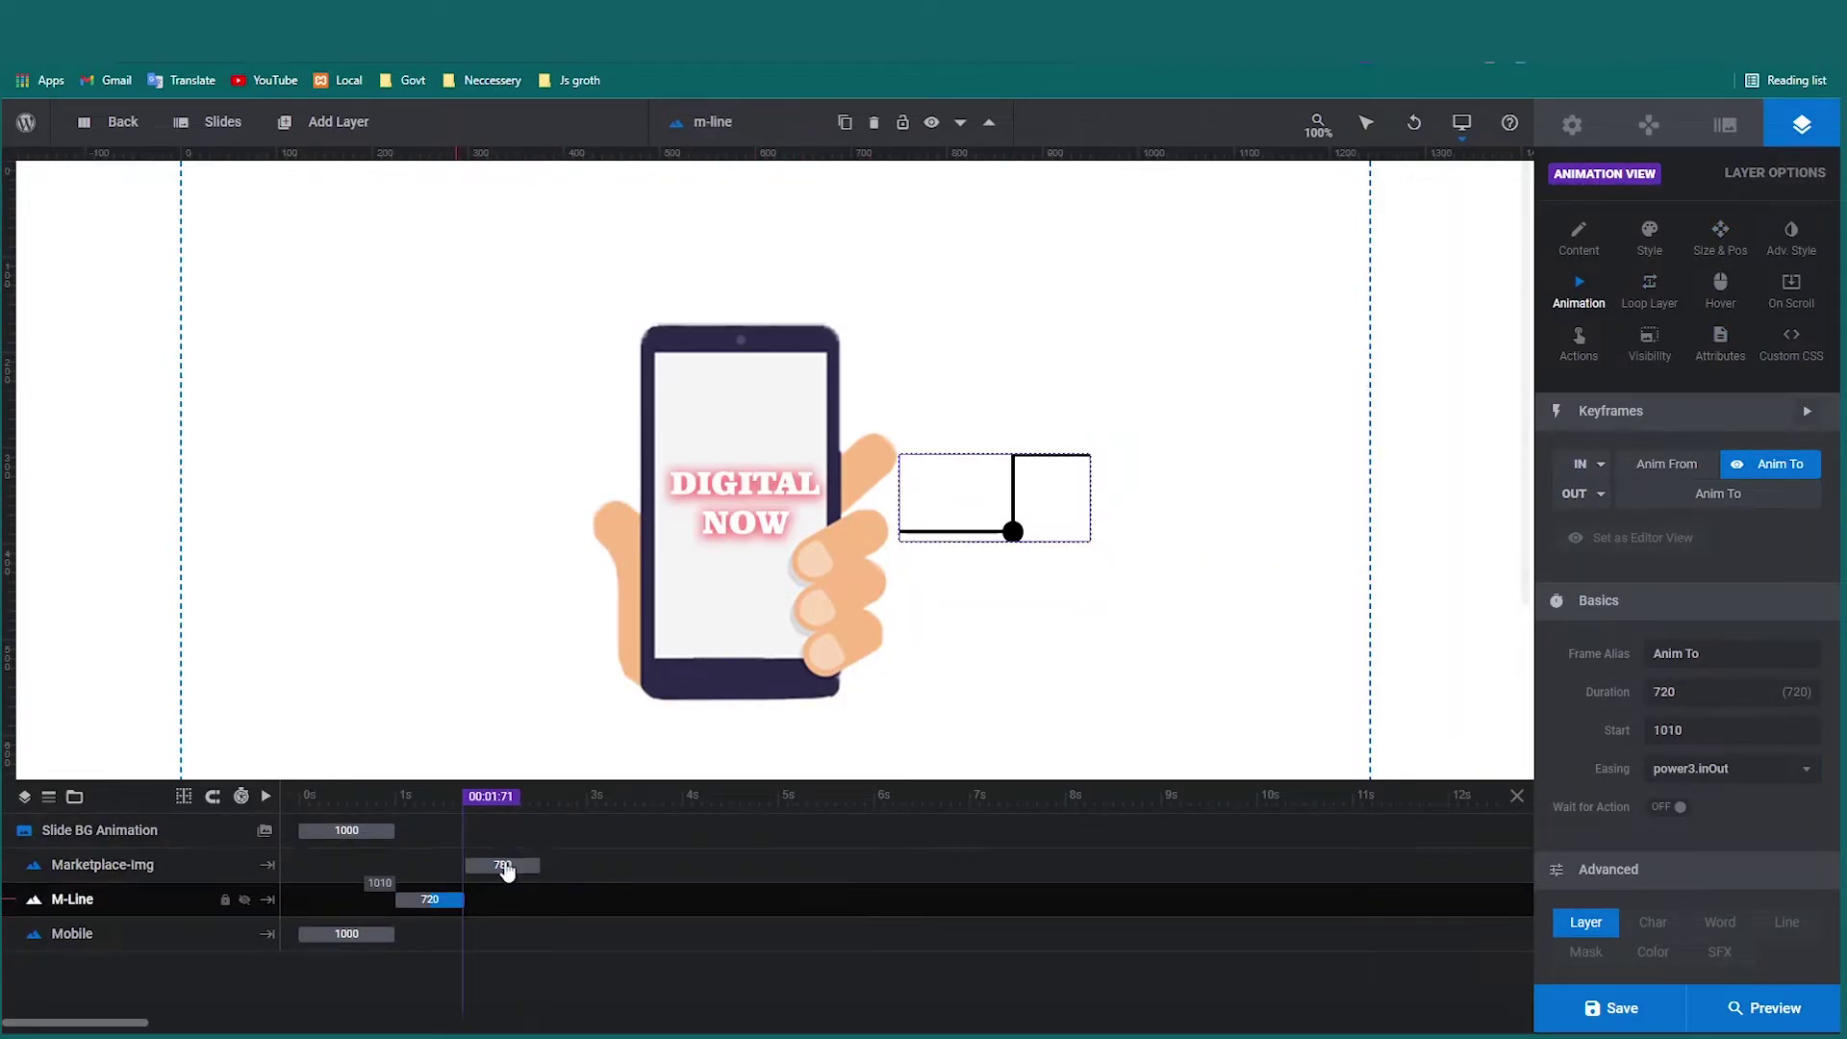
pyautogui.click(1625, 470)
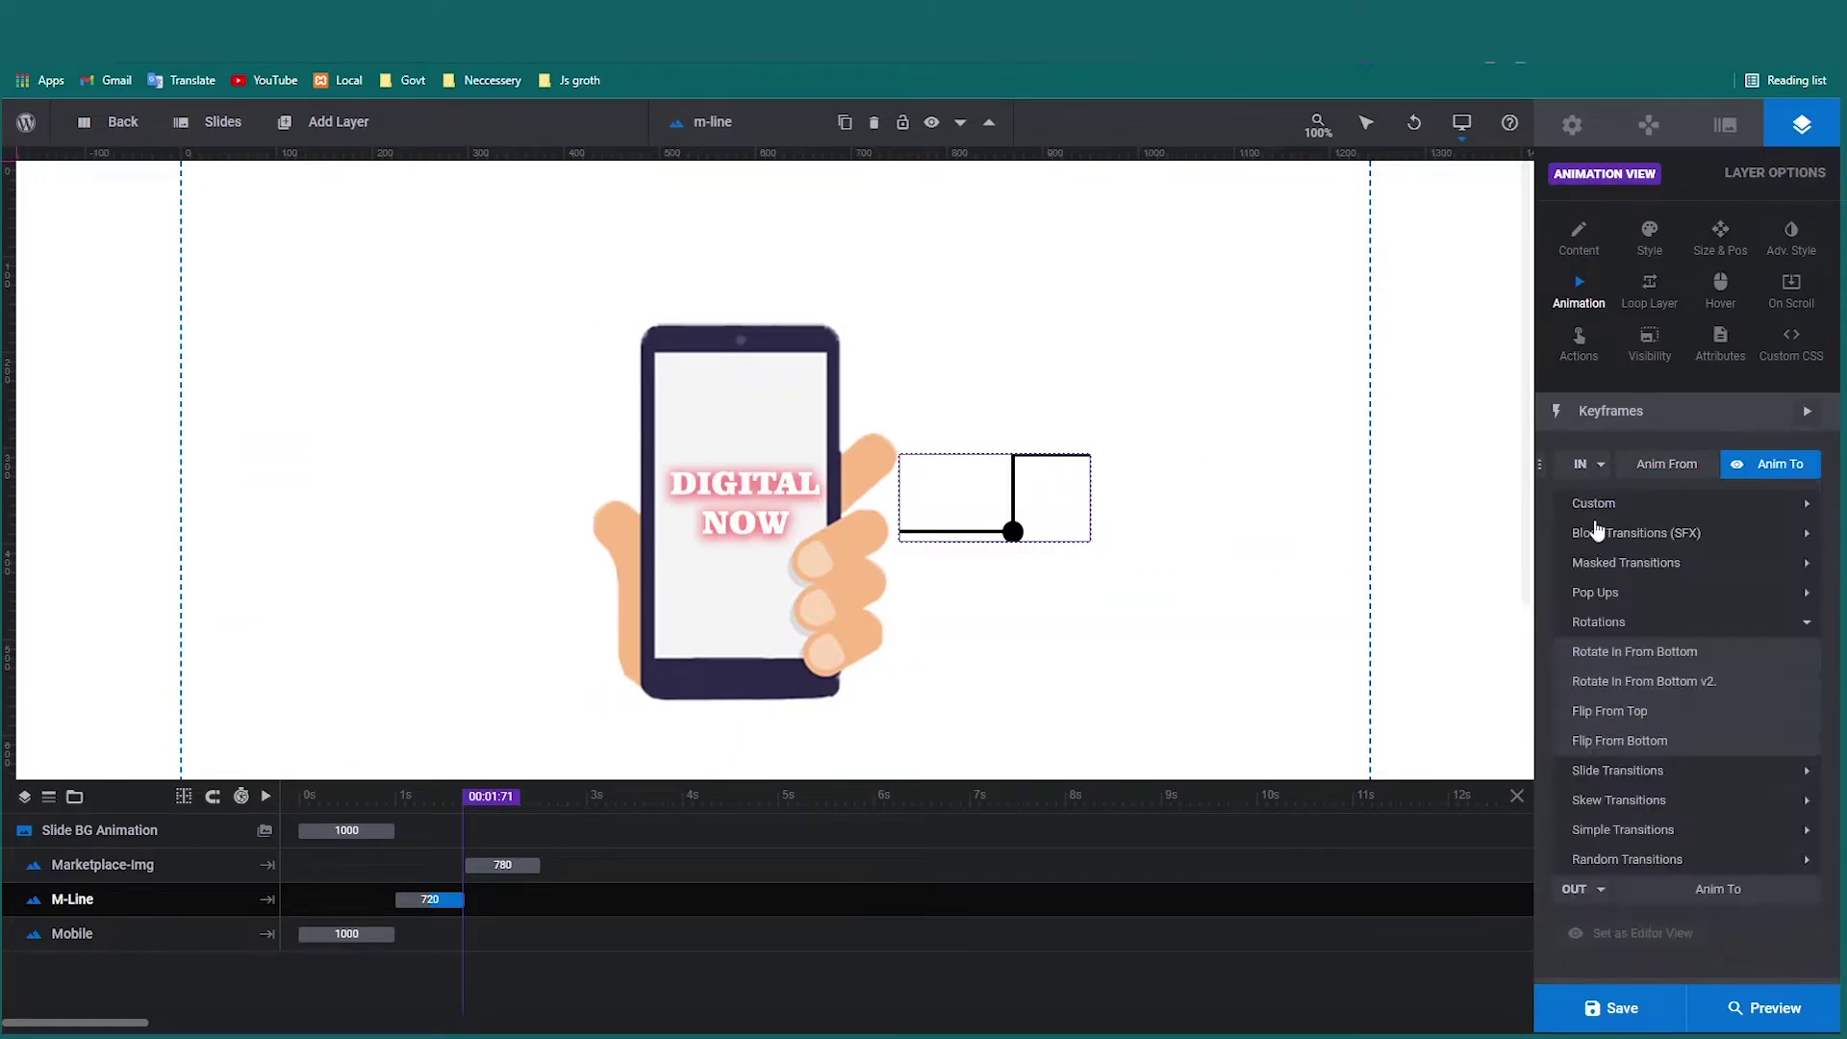
pyautogui.click(1612, 616)
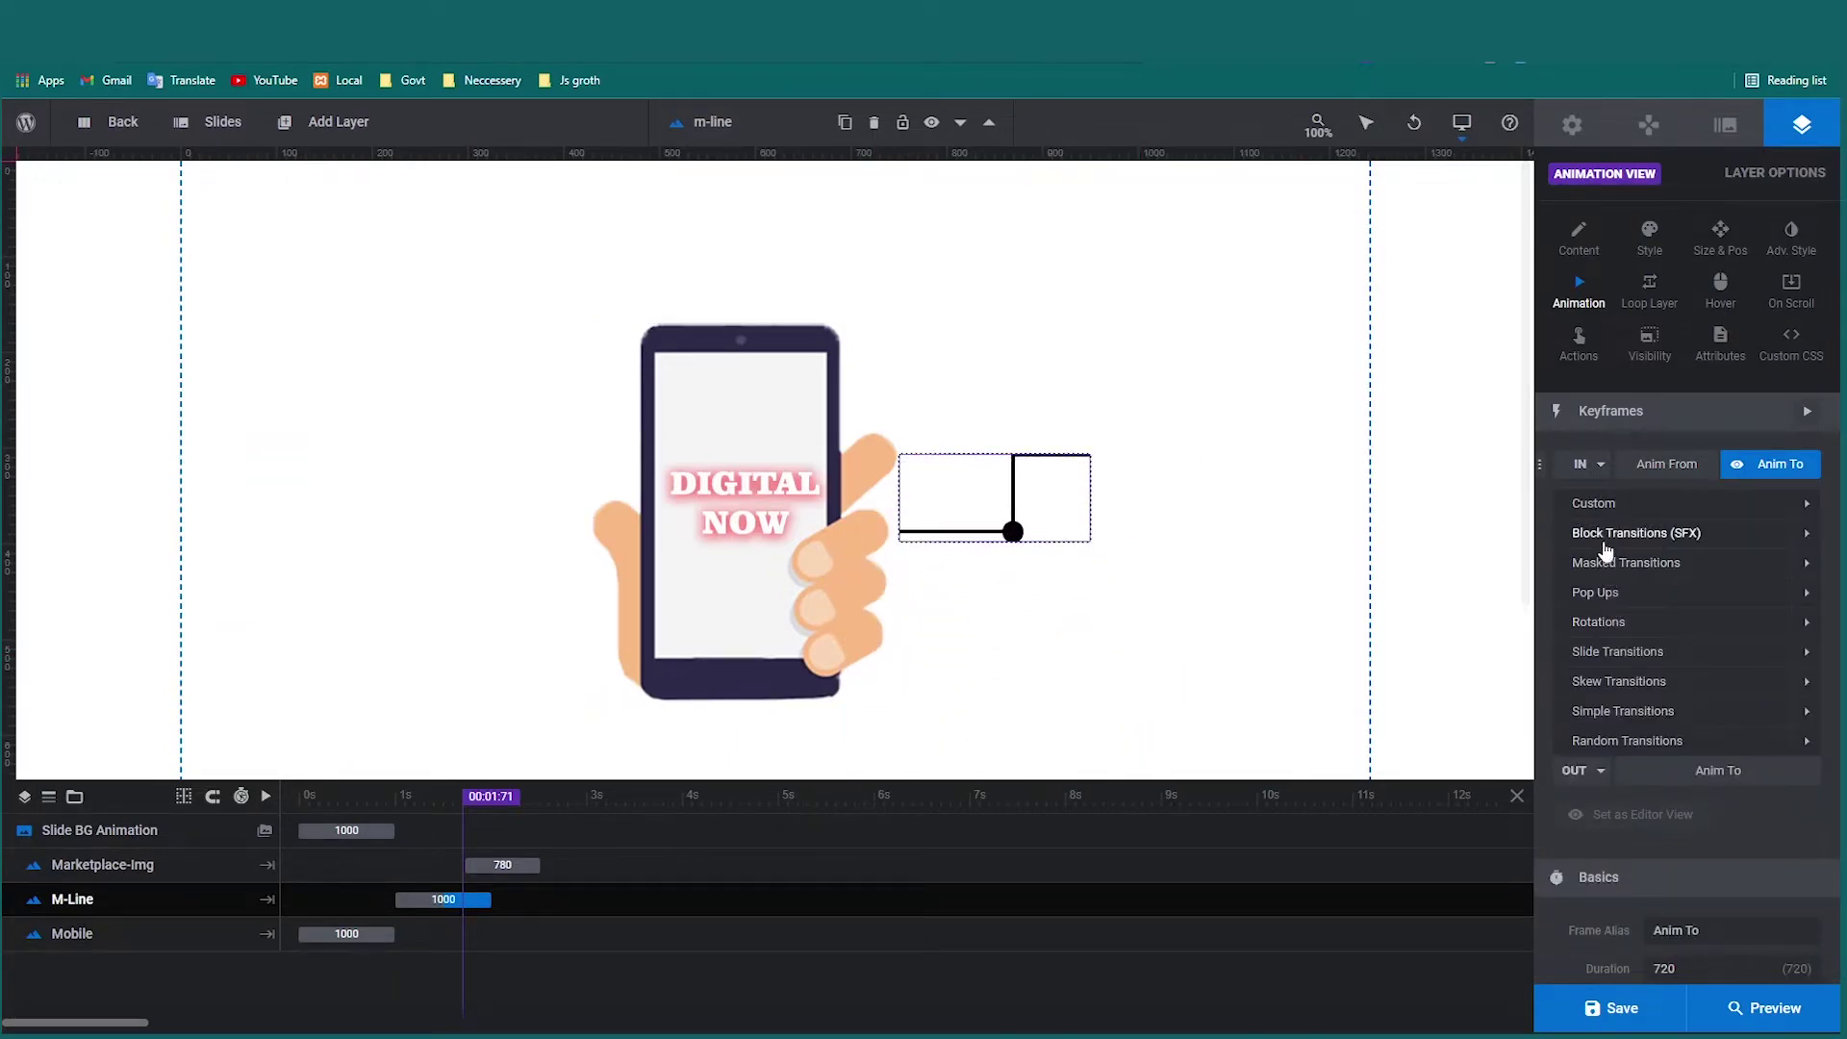
pyautogui.click(1582, 535)
pyautogui.click(1618, 596)
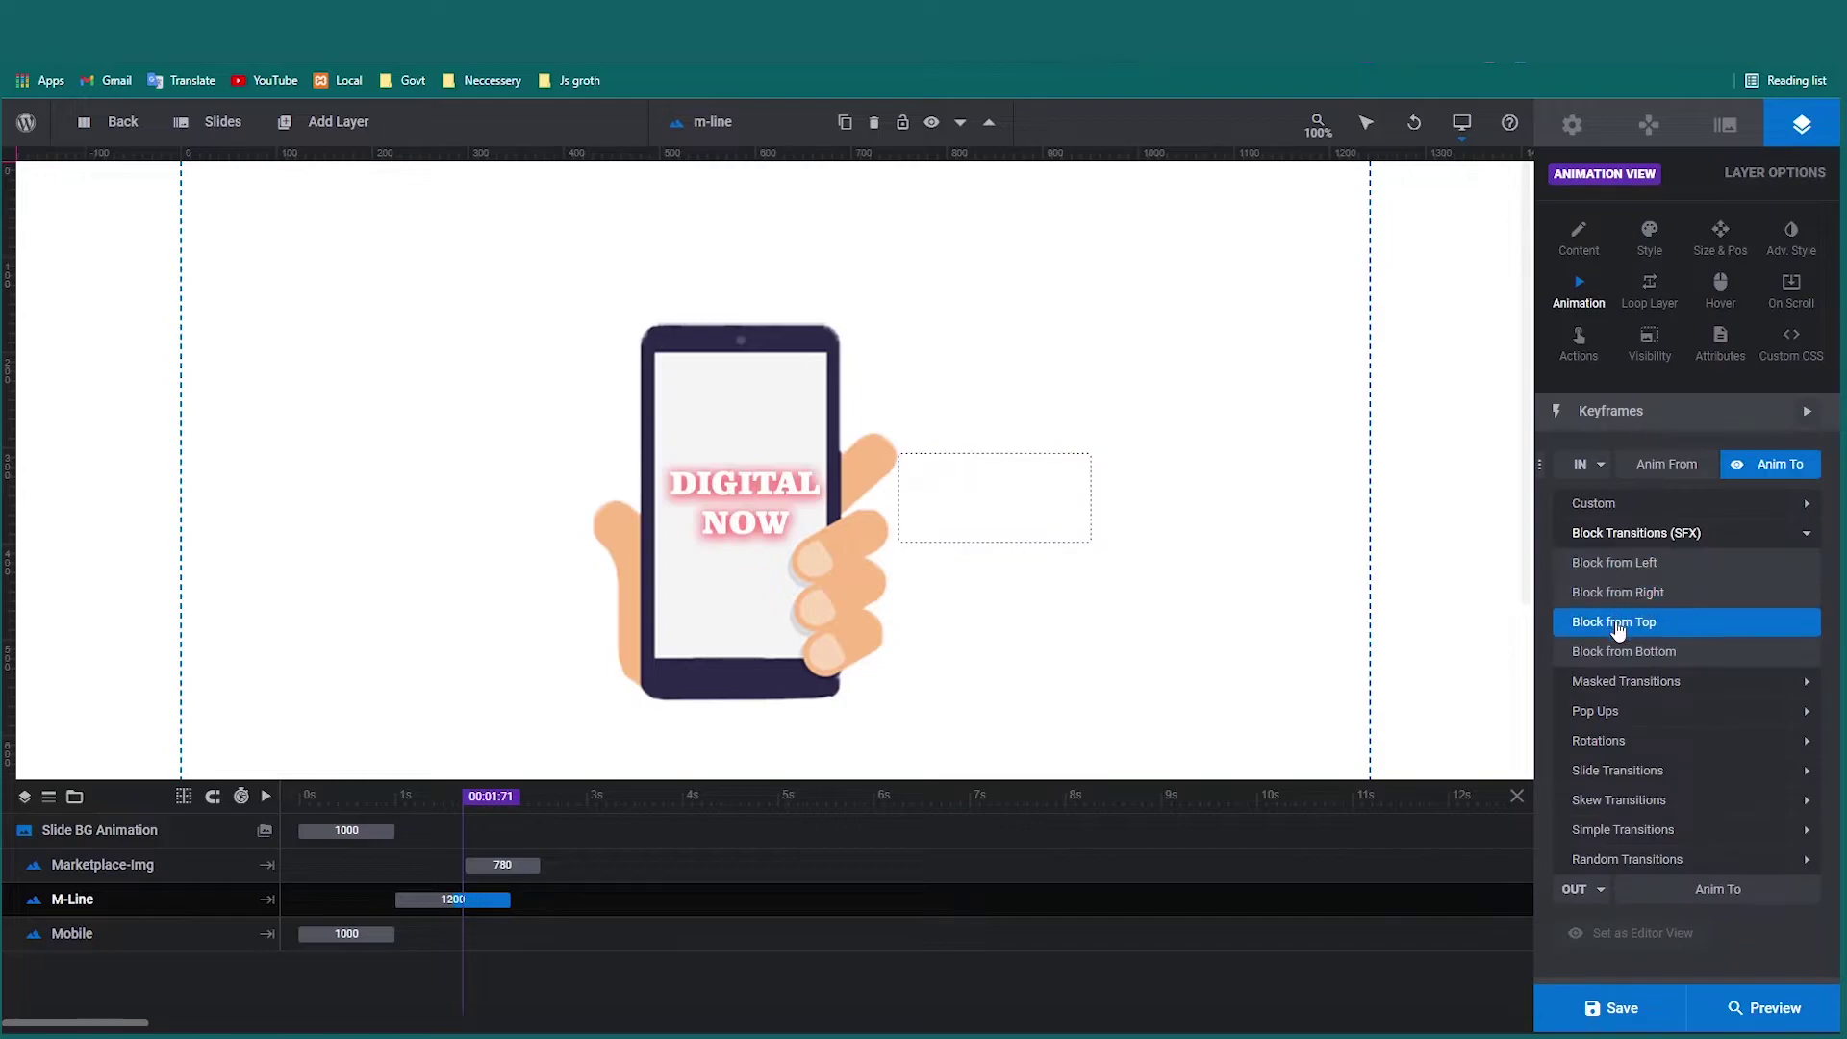
pyautogui.click(1625, 574)
pyautogui.moveTo(513, 904)
pyautogui.mouseDown()
pyautogui.moveTo(549, 868)
pyautogui.moveTo(601, 871)
pyautogui.moveTo(583, 895)
pyautogui.mouseUp()
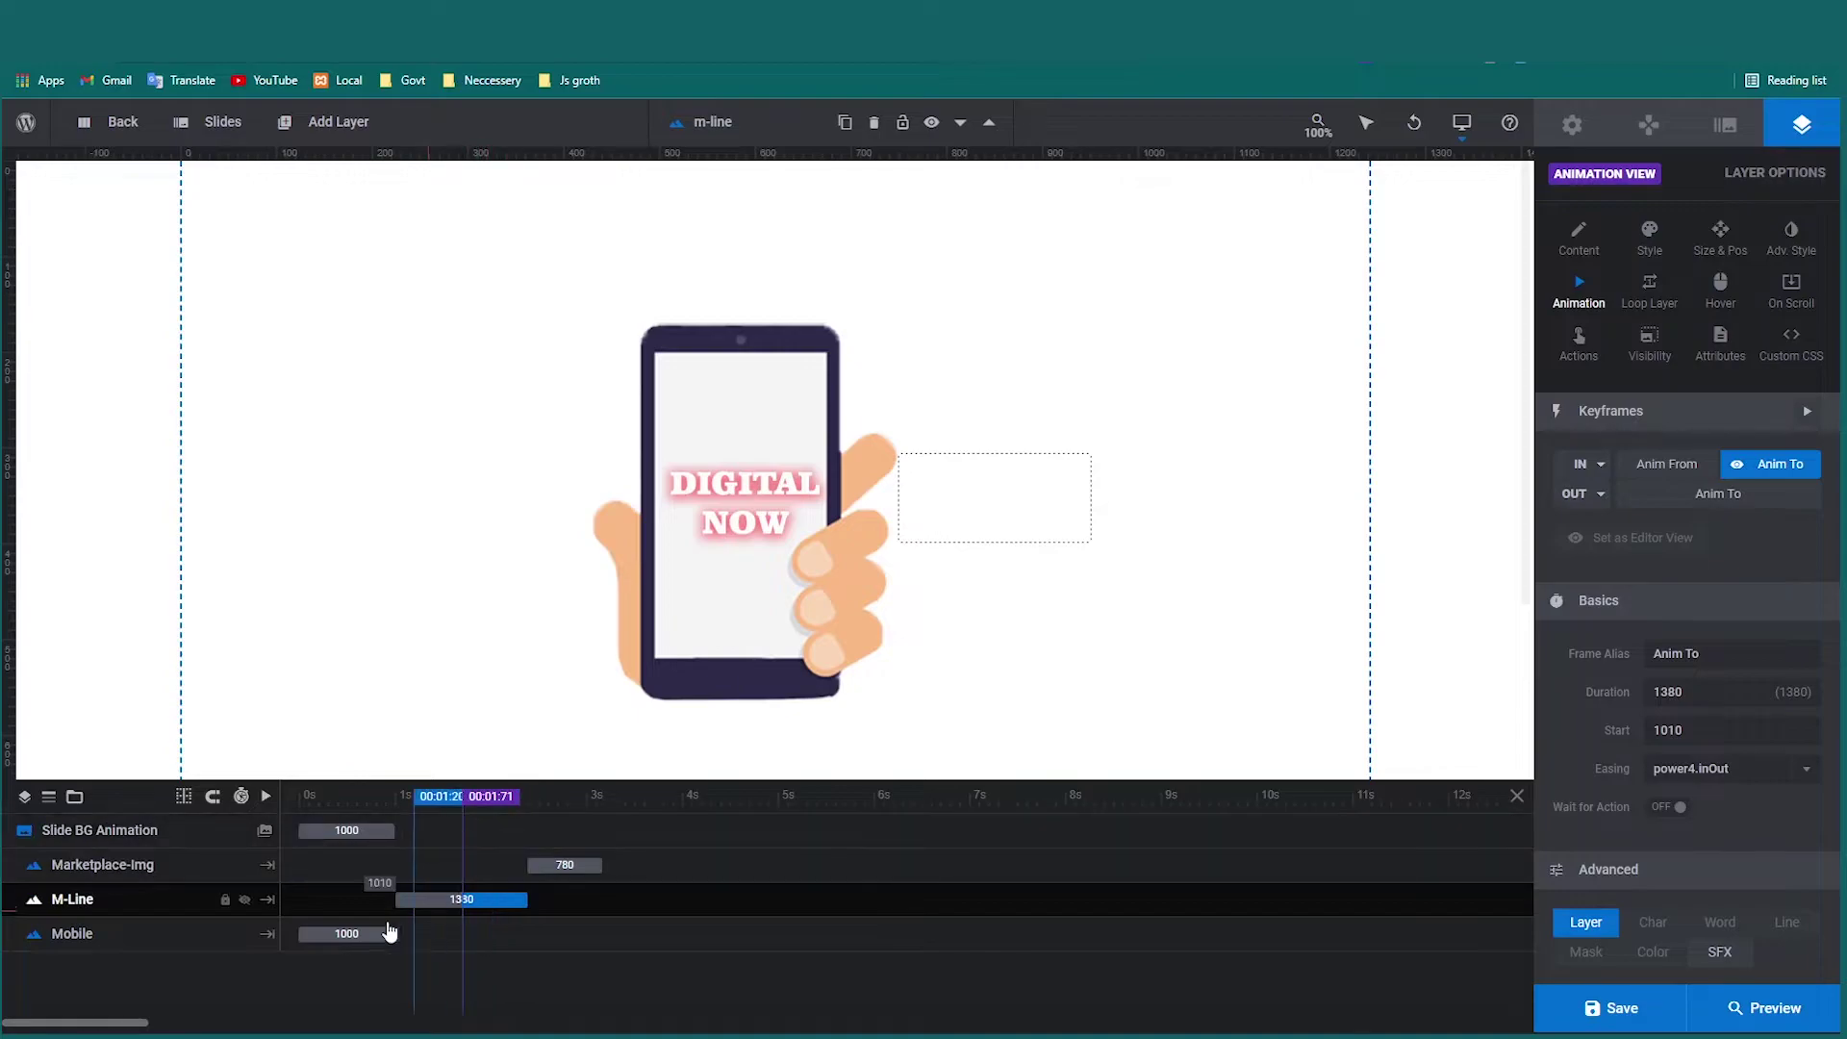
# Play back the timeline, then retime the marketplace-img intro to start at 2410 ms with a 1580 ms duration.
pyautogui.click(265, 795)
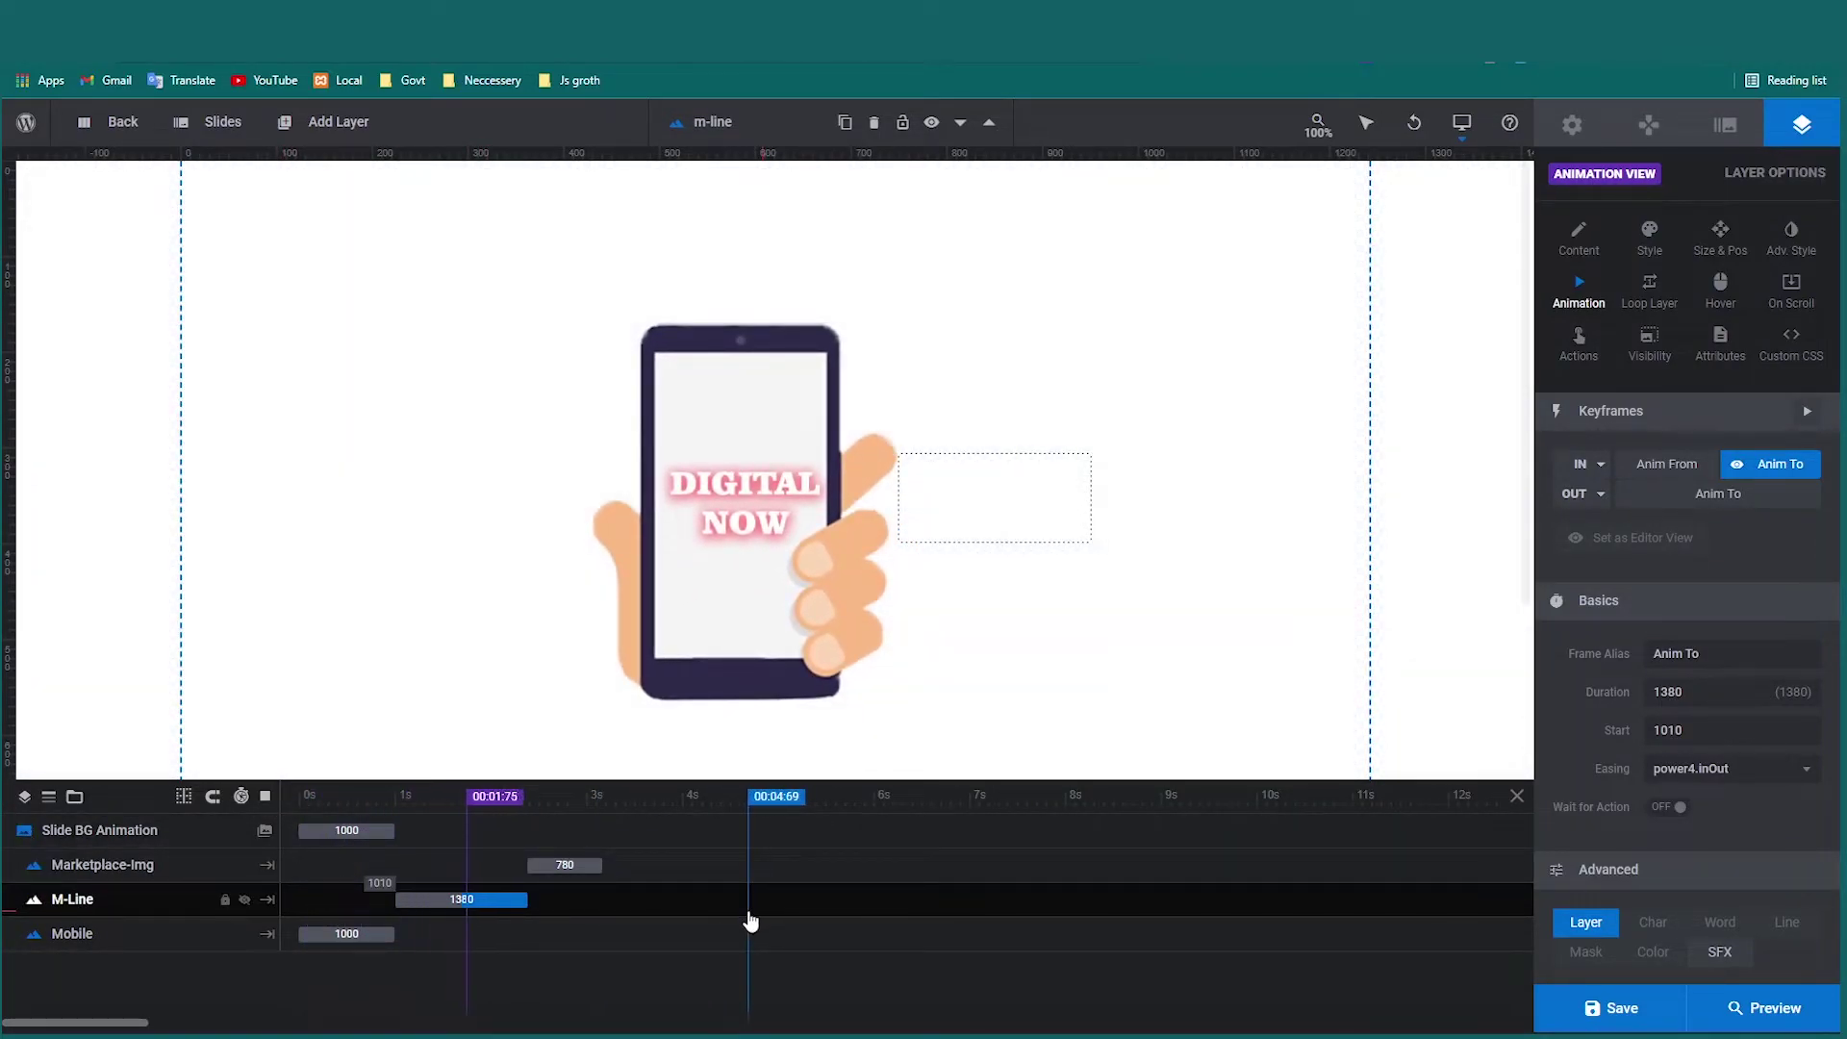
pyautogui.click(698, 800)
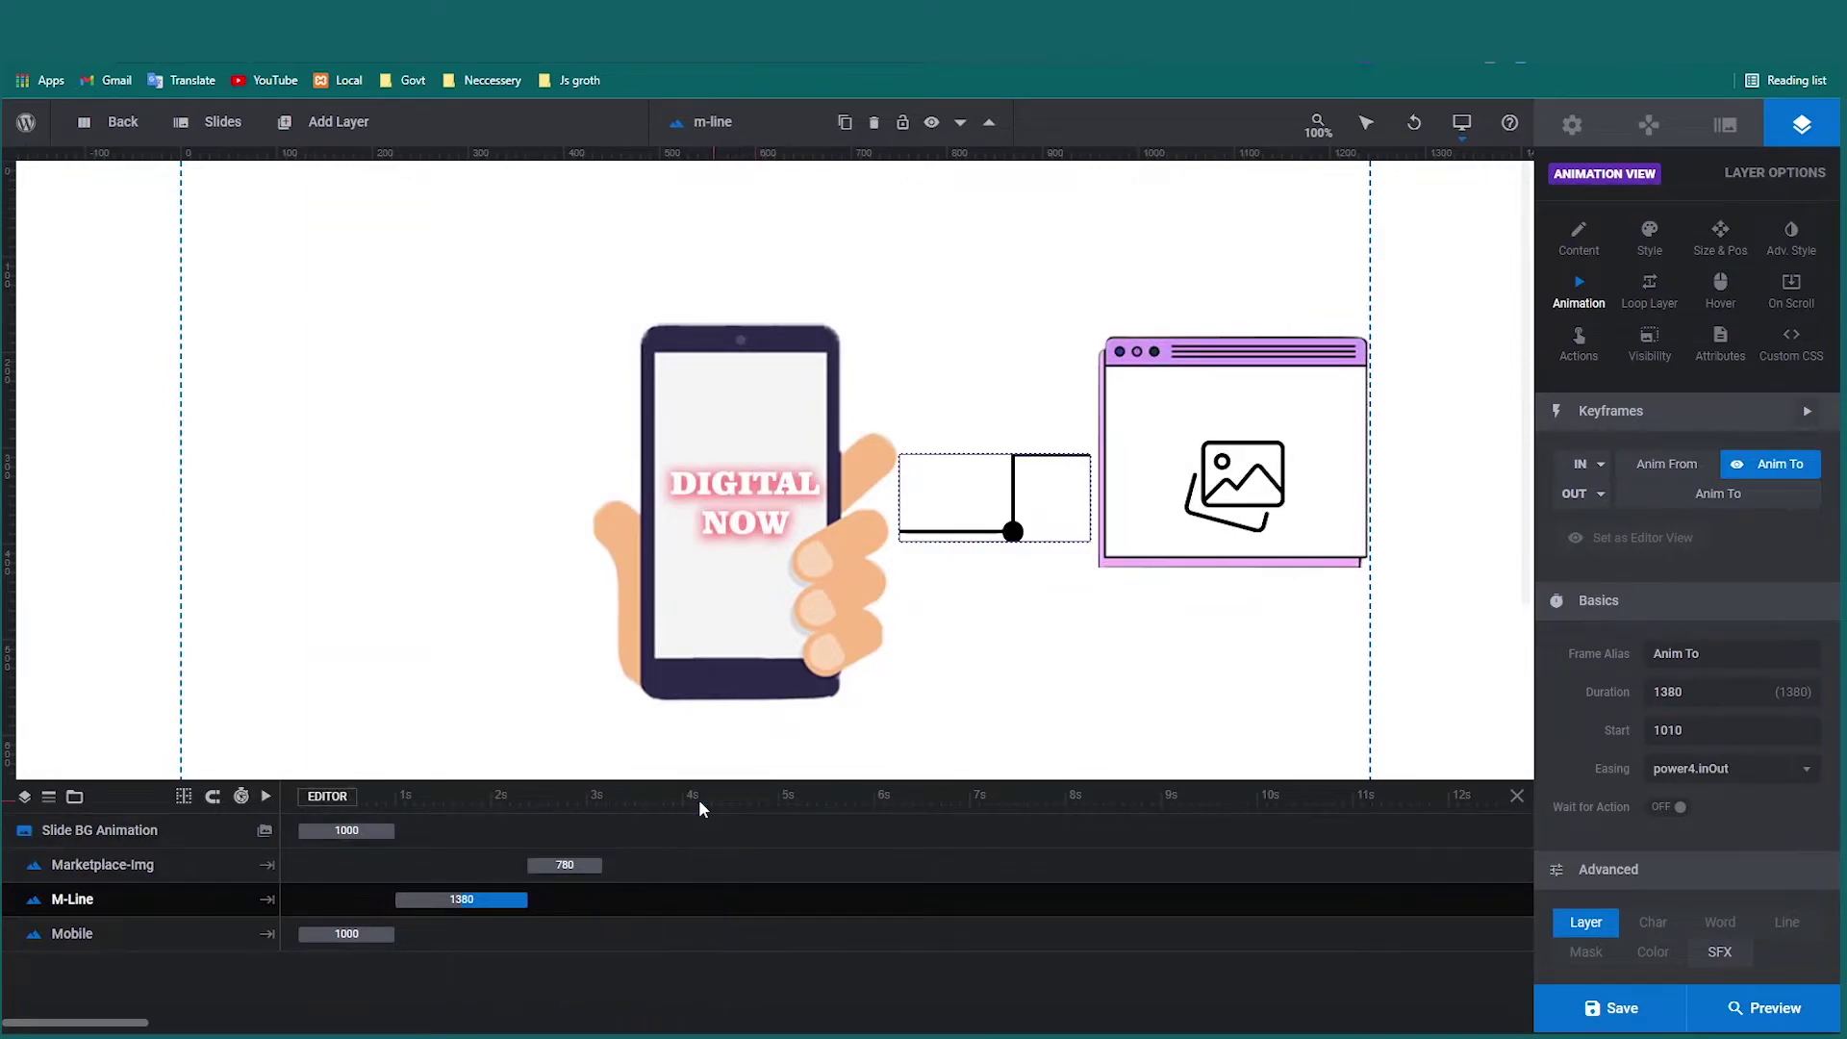
pyautogui.click(577, 866)
pyautogui.moveTo(577, 866); pyautogui.dragTo(681, 865)
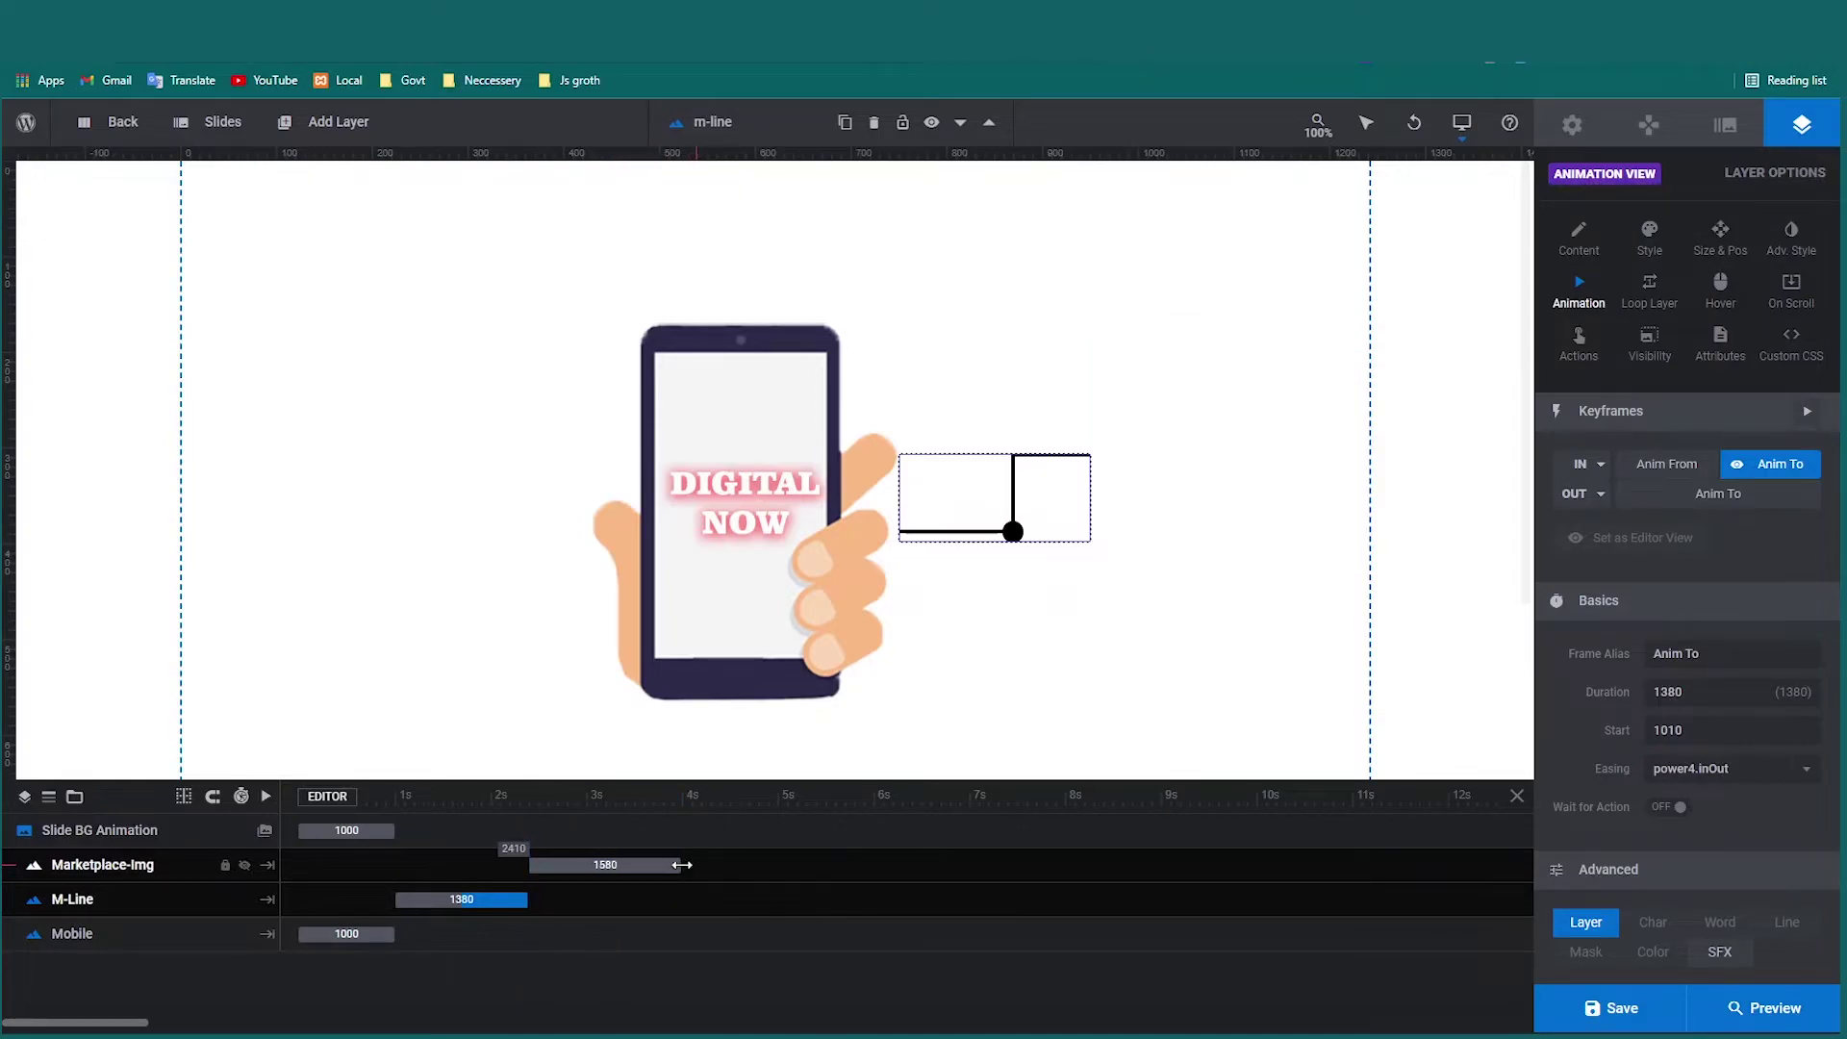
pyautogui.click(1583, 466)
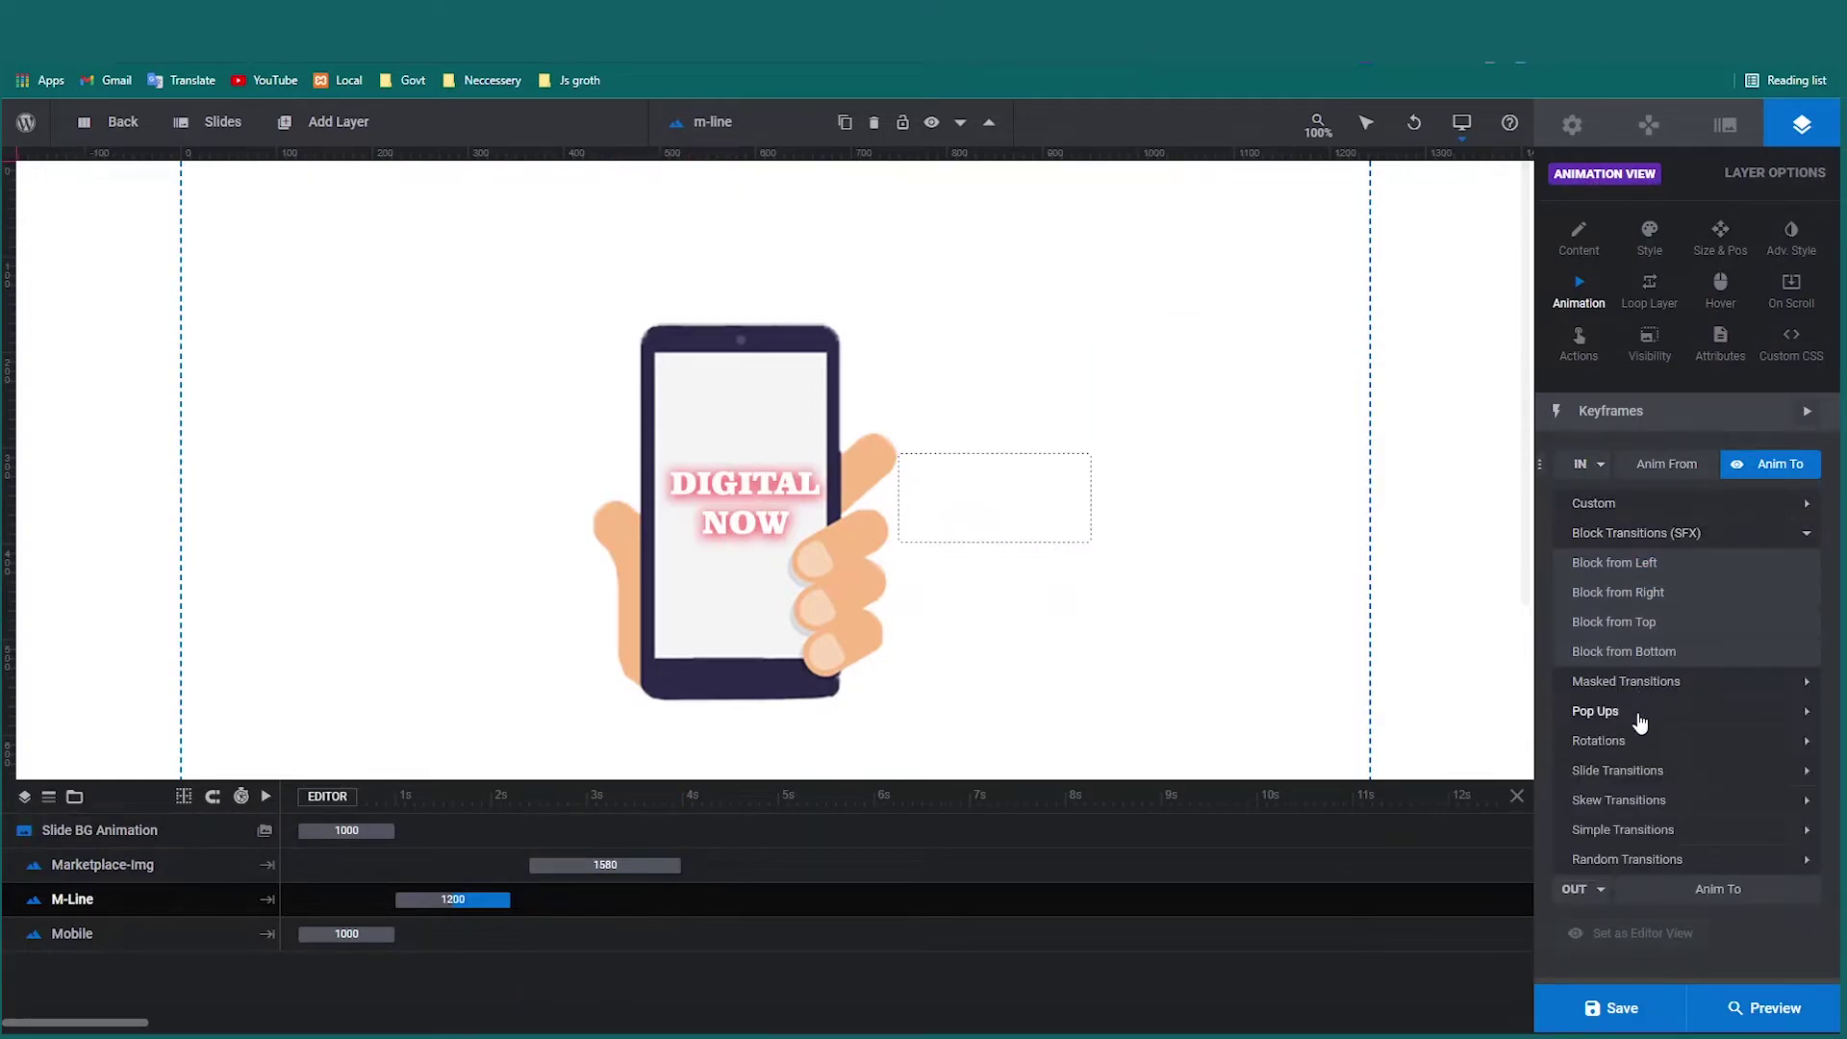
pyautogui.click(1602, 712)
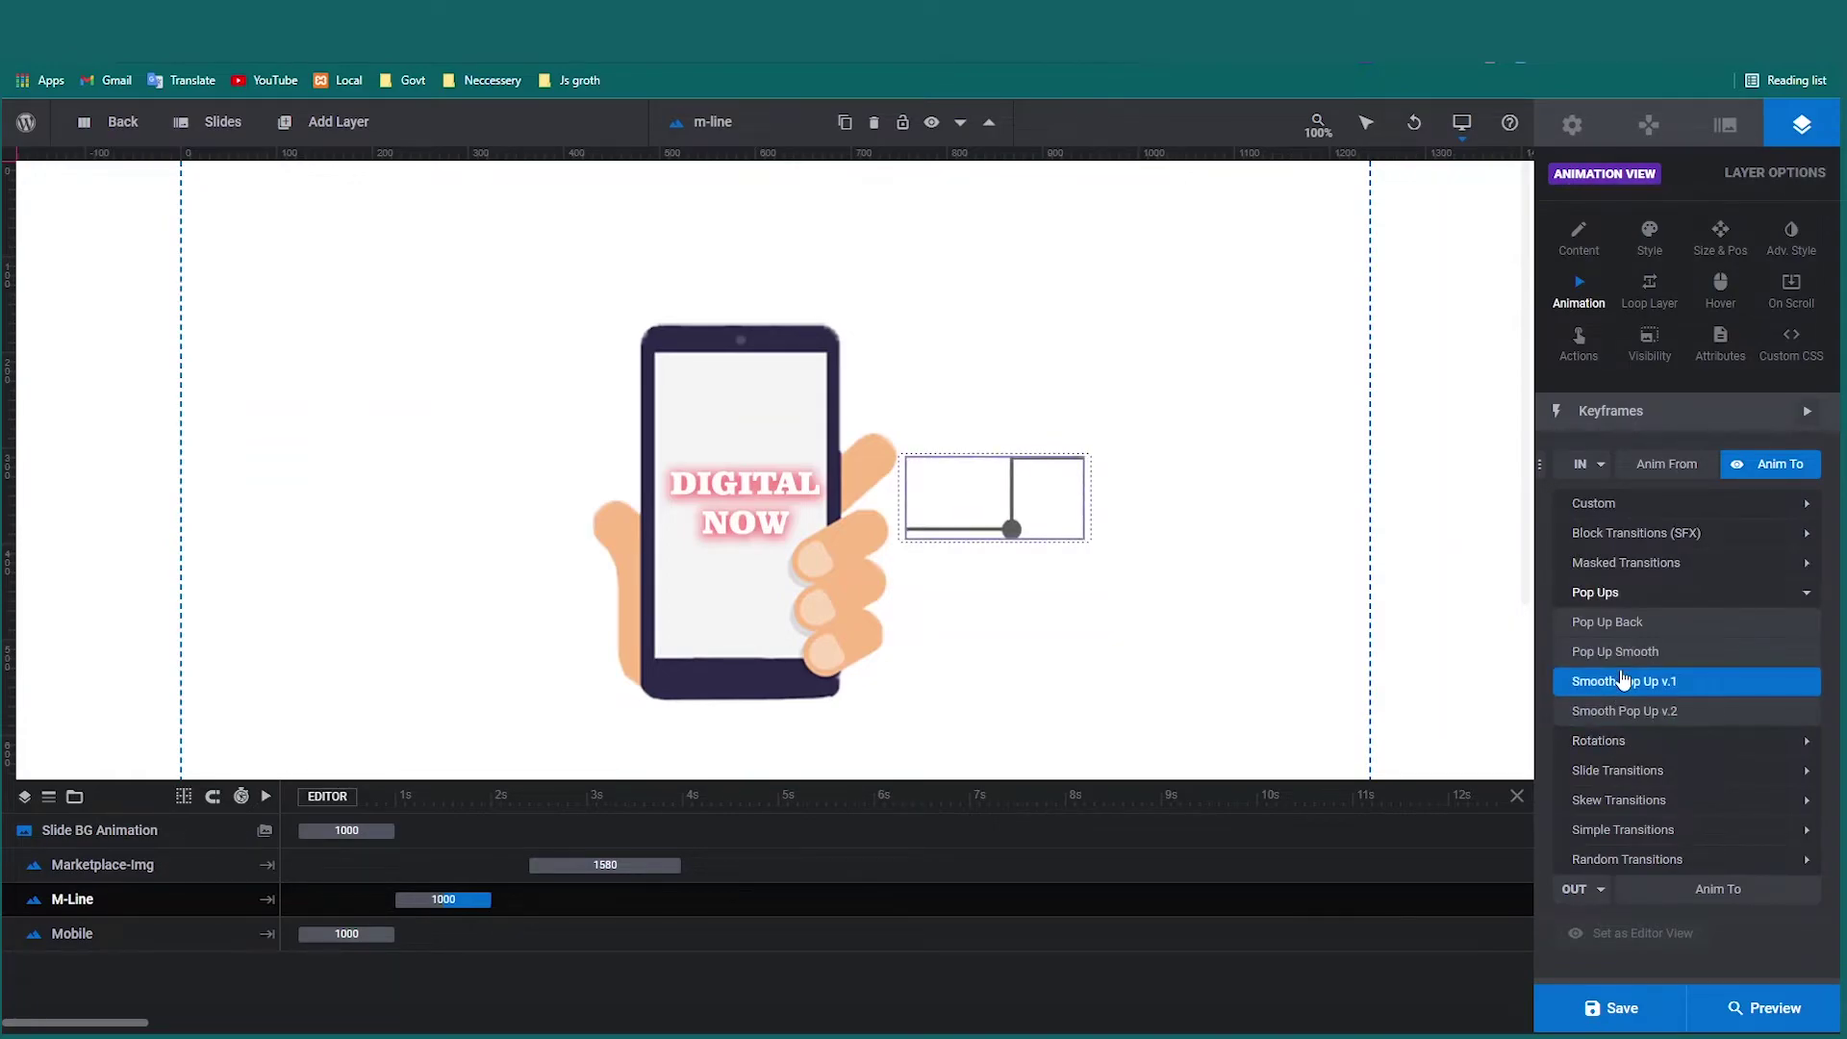
pyautogui.click(1622, 659)
# Try the Short Slide from Bottom intro animation on the marketplace-img layer.
pyautogui.click(635, 866)
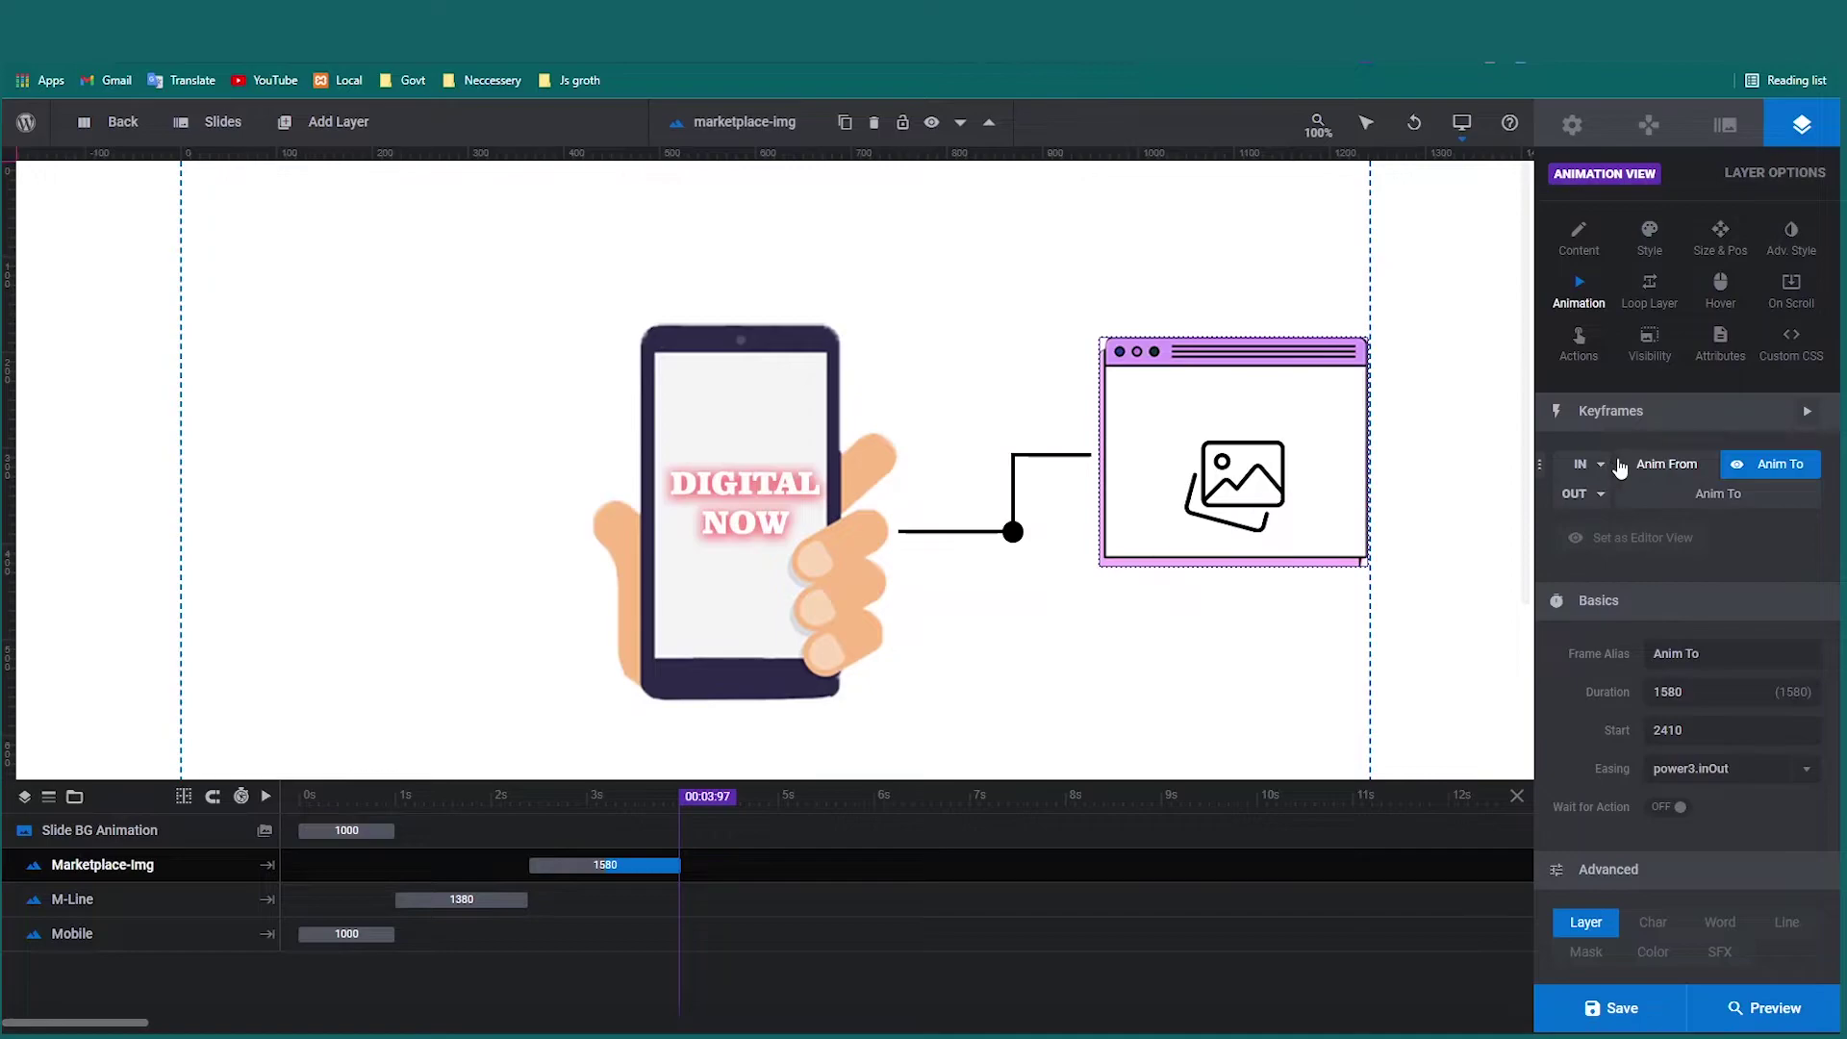
pyautogui.click(1592, 478)
pyautogui.click(1607, 765)
pyautogui.click(1617, 772)
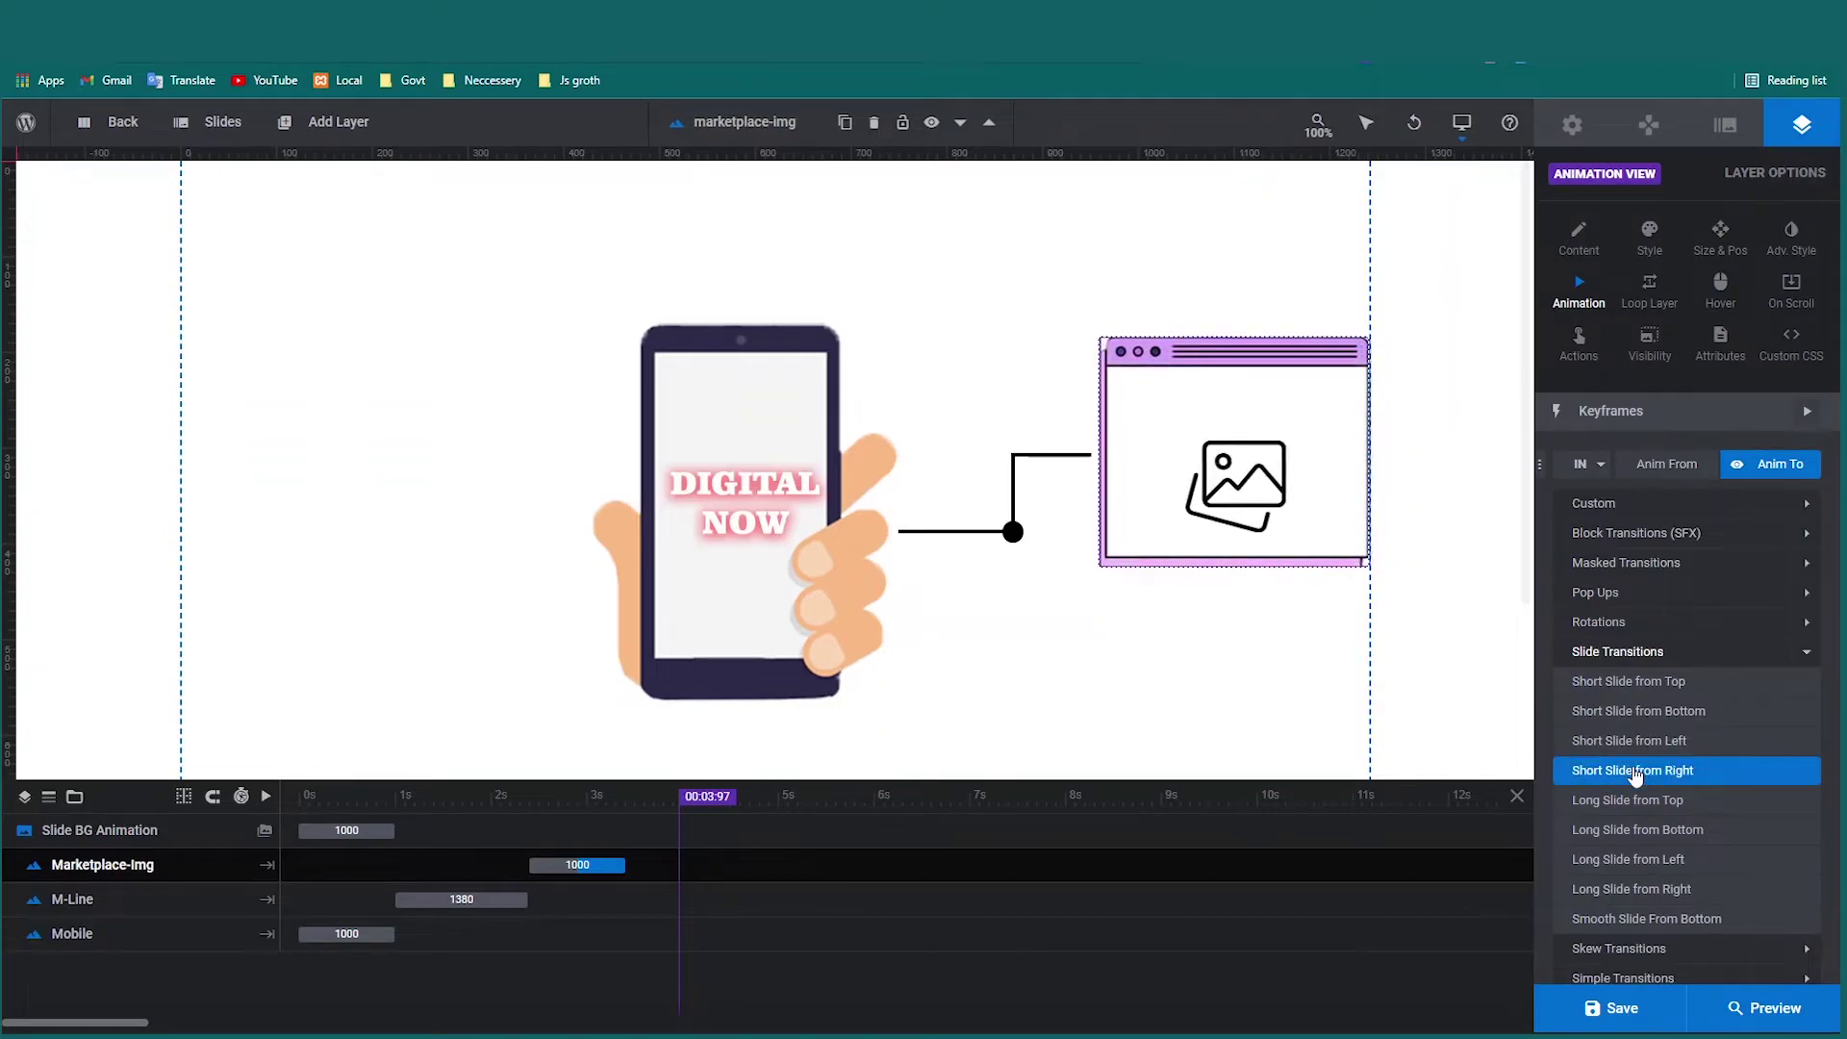
pyautogui.click(1635, 712)
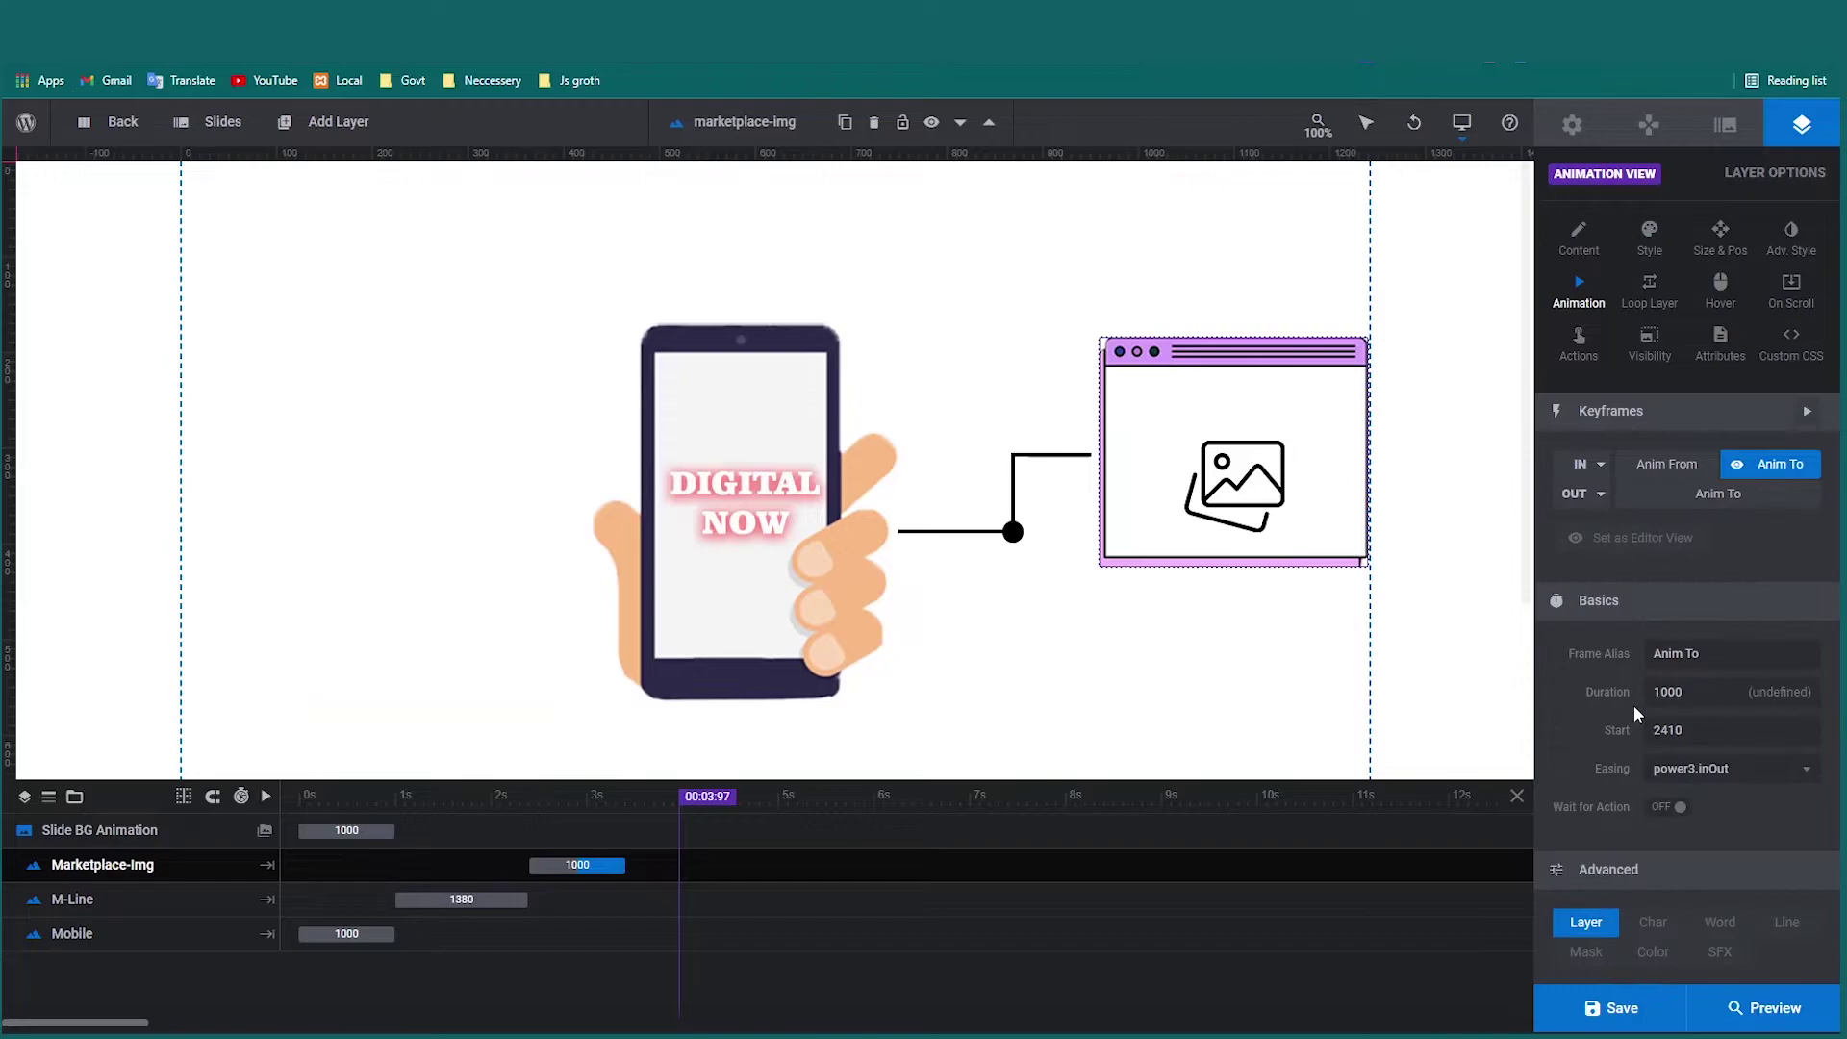
# Apply the Masked Zoom Out intro animation to the marketplace-img layer.
pyautogui.click(1585, 478)
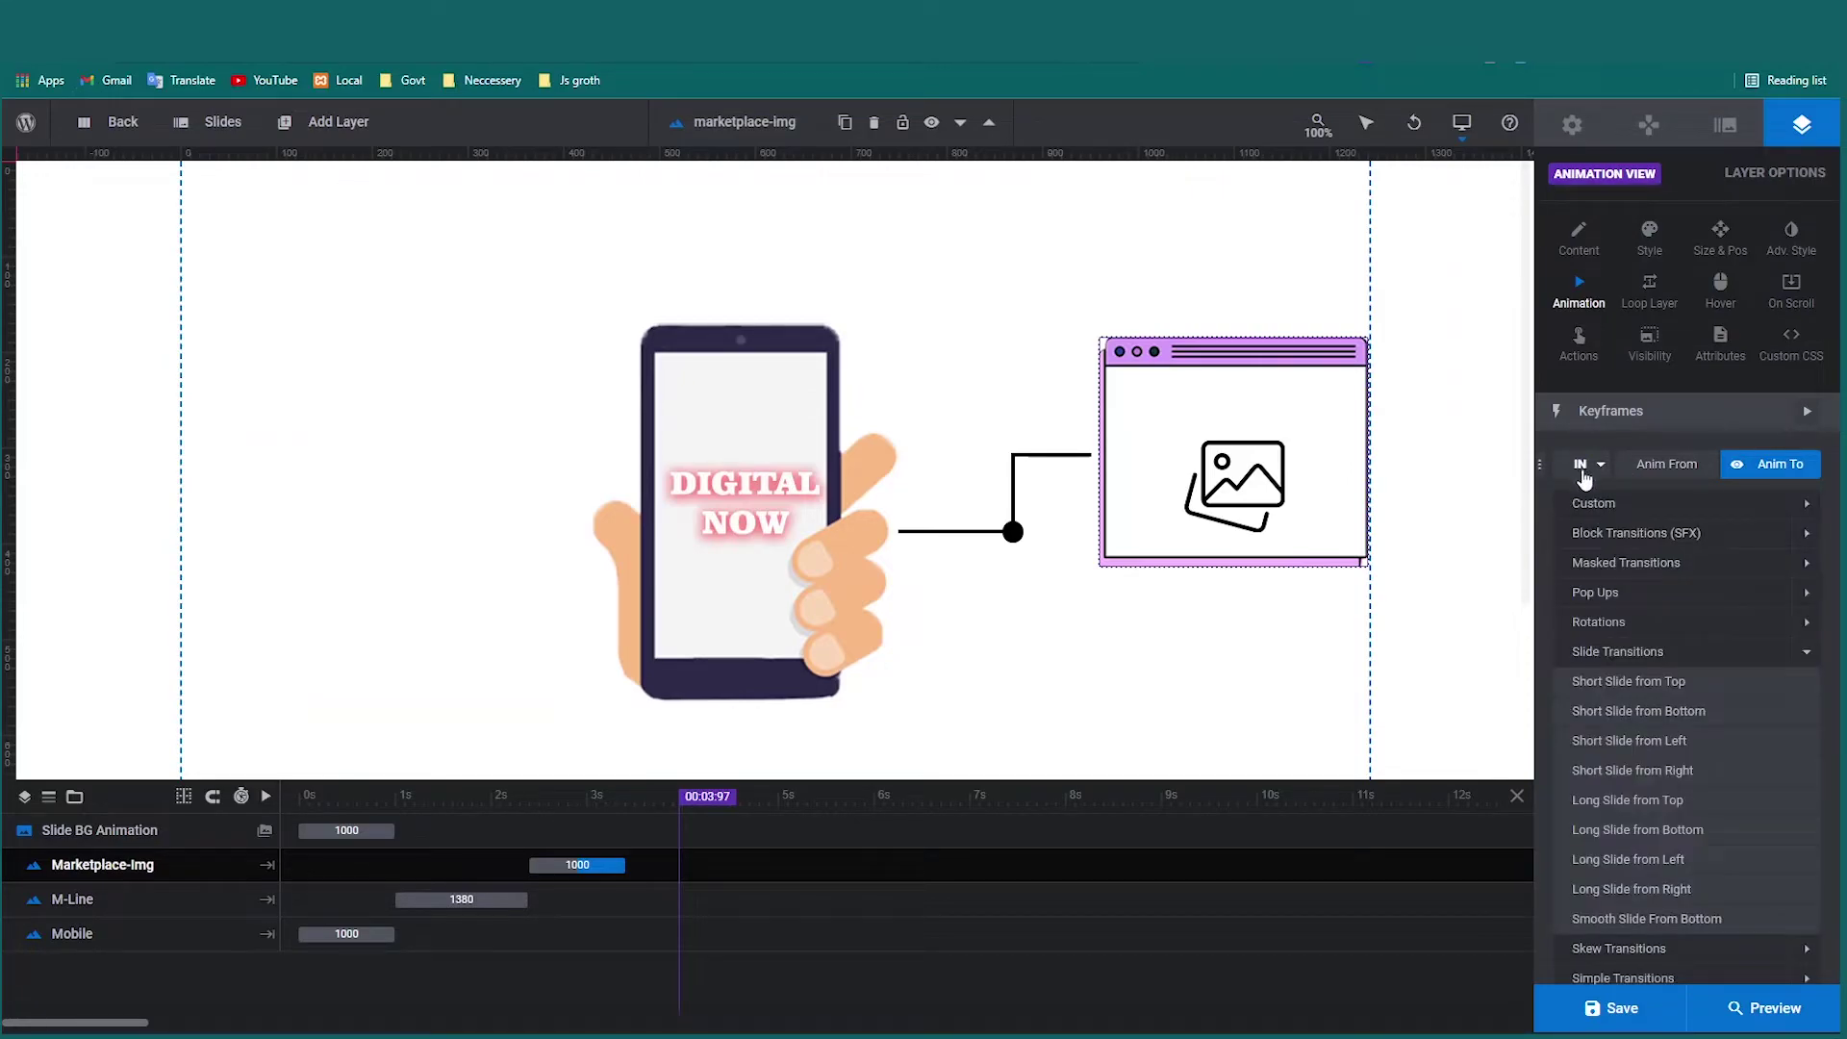
pyautogui.click(1624, 564)
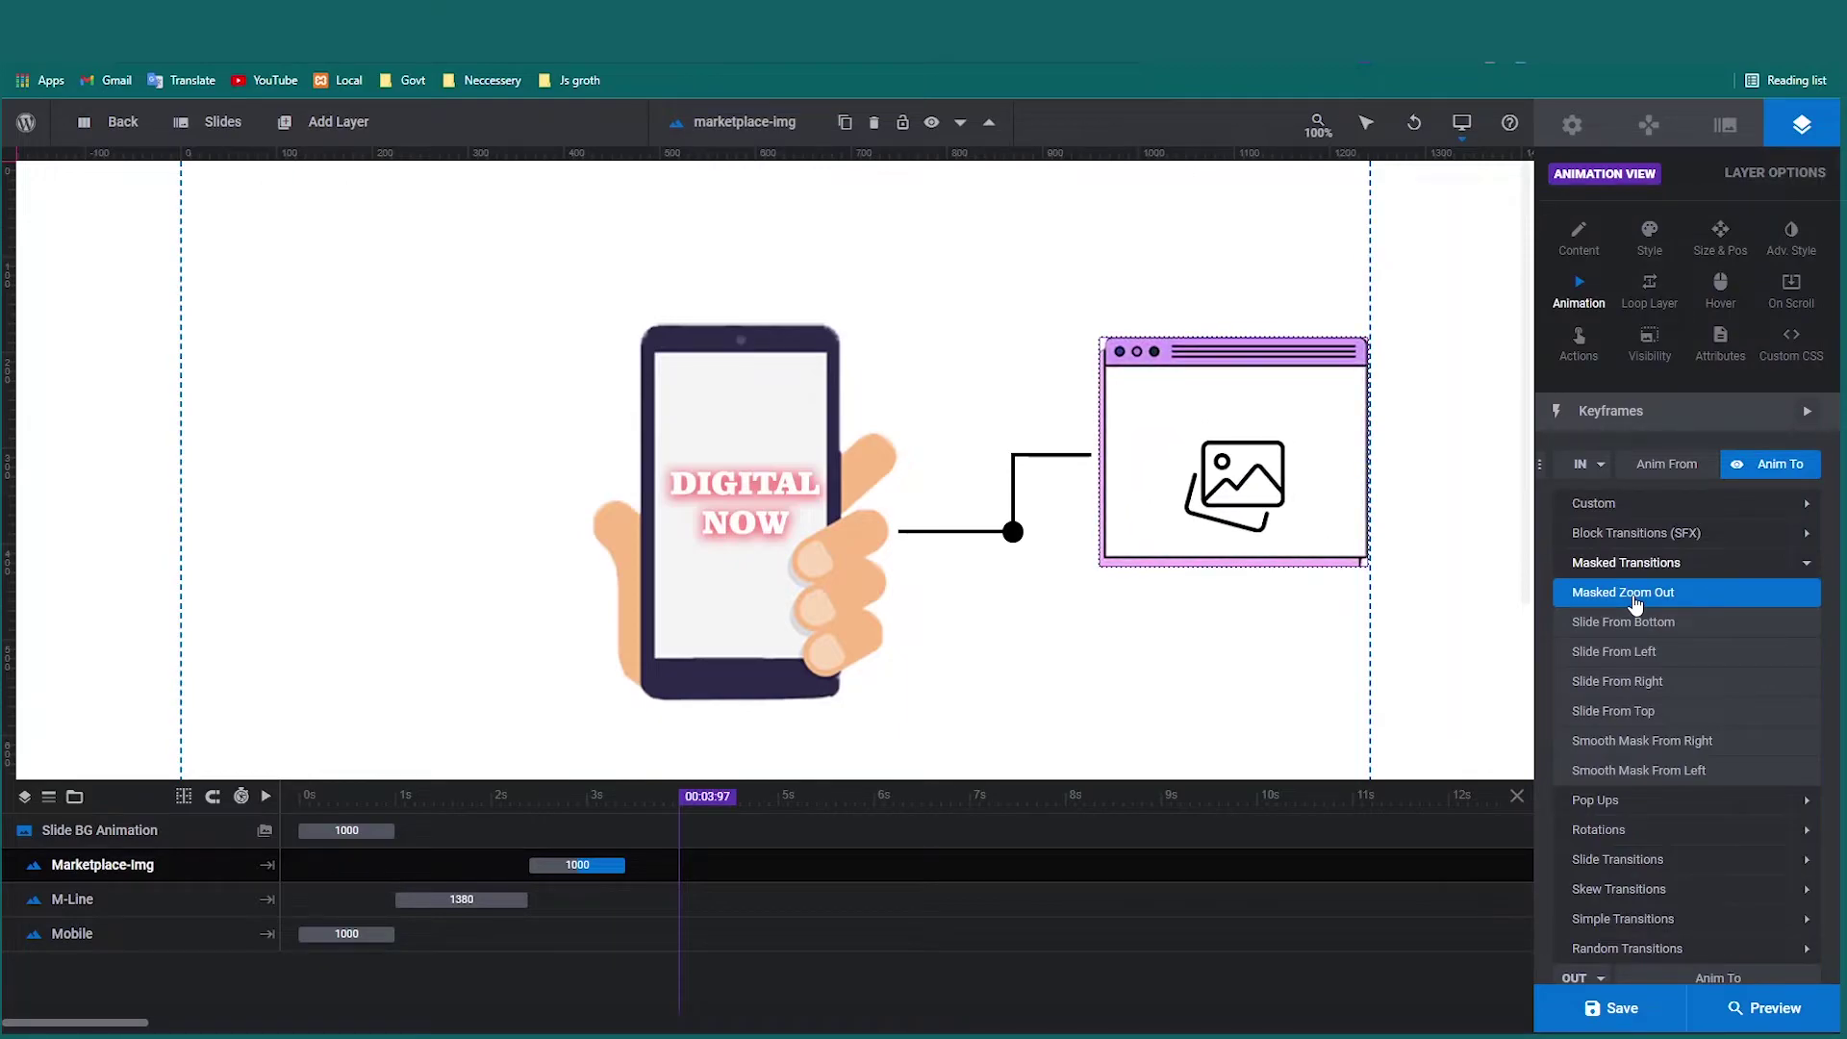
pyautogui.click(1634, 595)
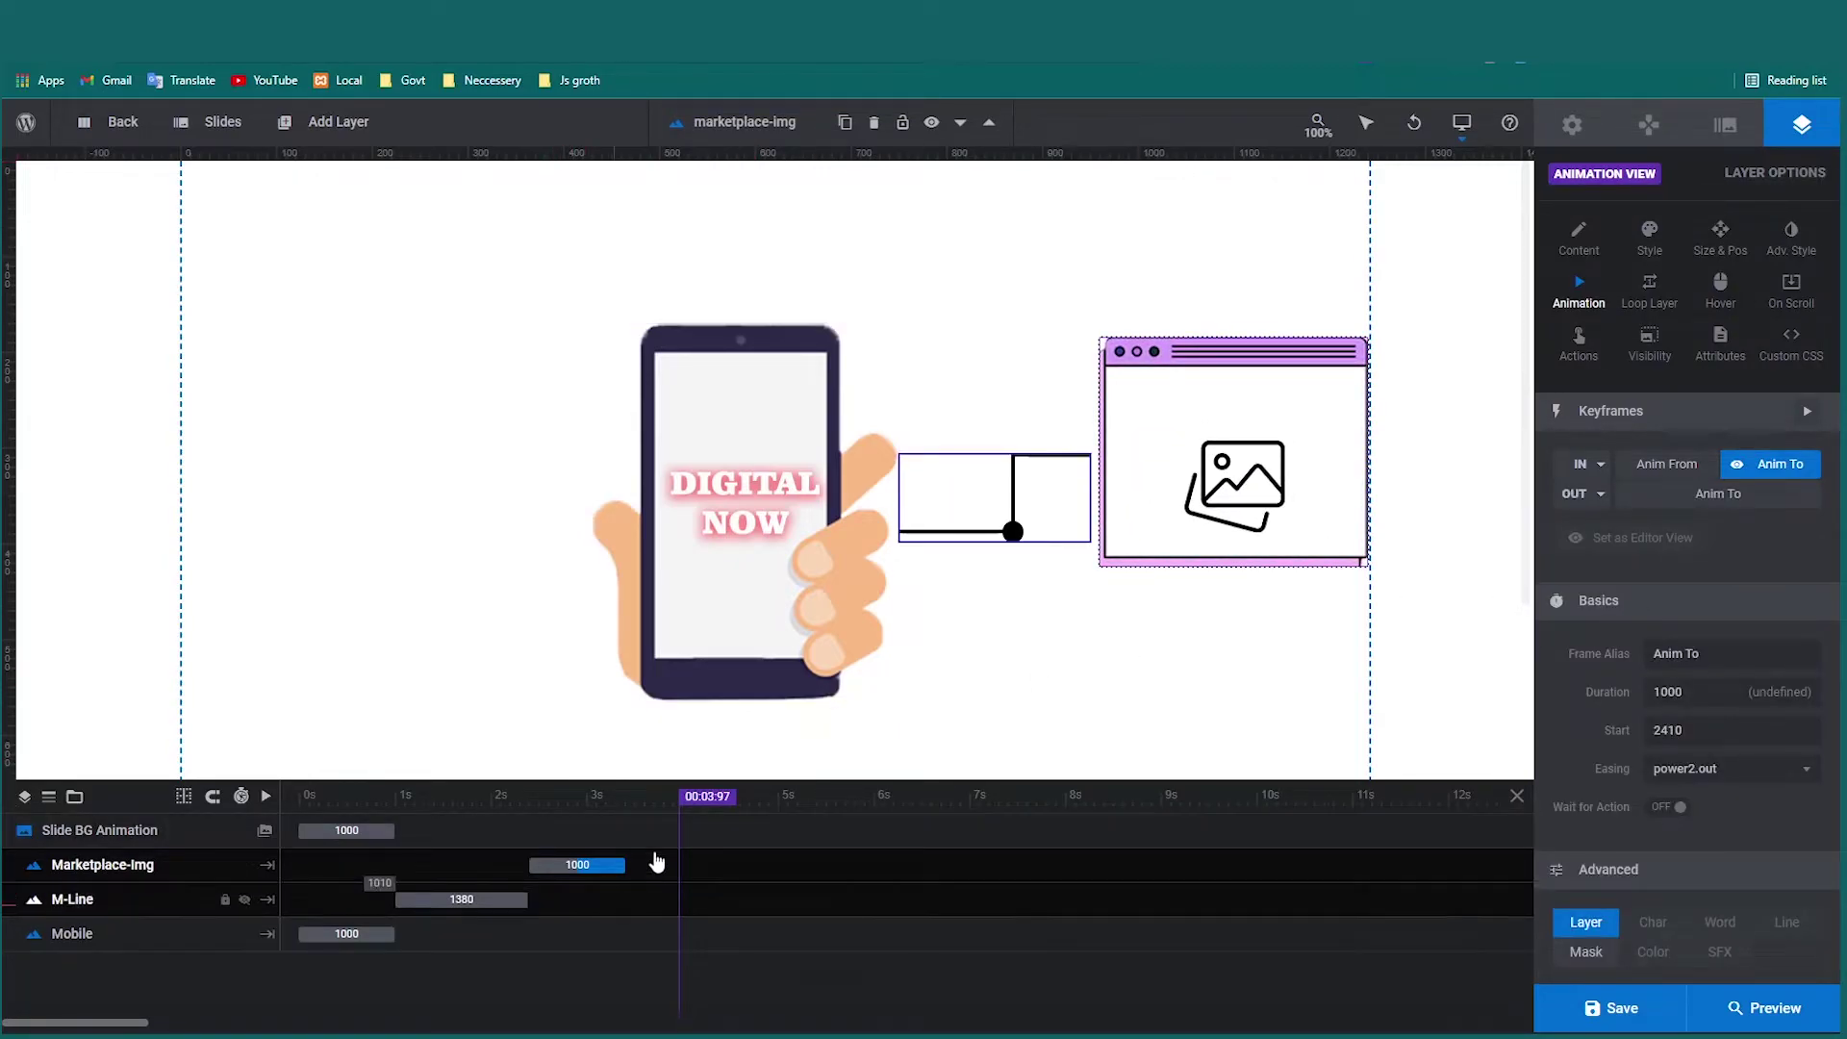
# Add a text layer and place it inside the marketplace card, just above the picture icon.
pyautogui.moveTo(361, 124)
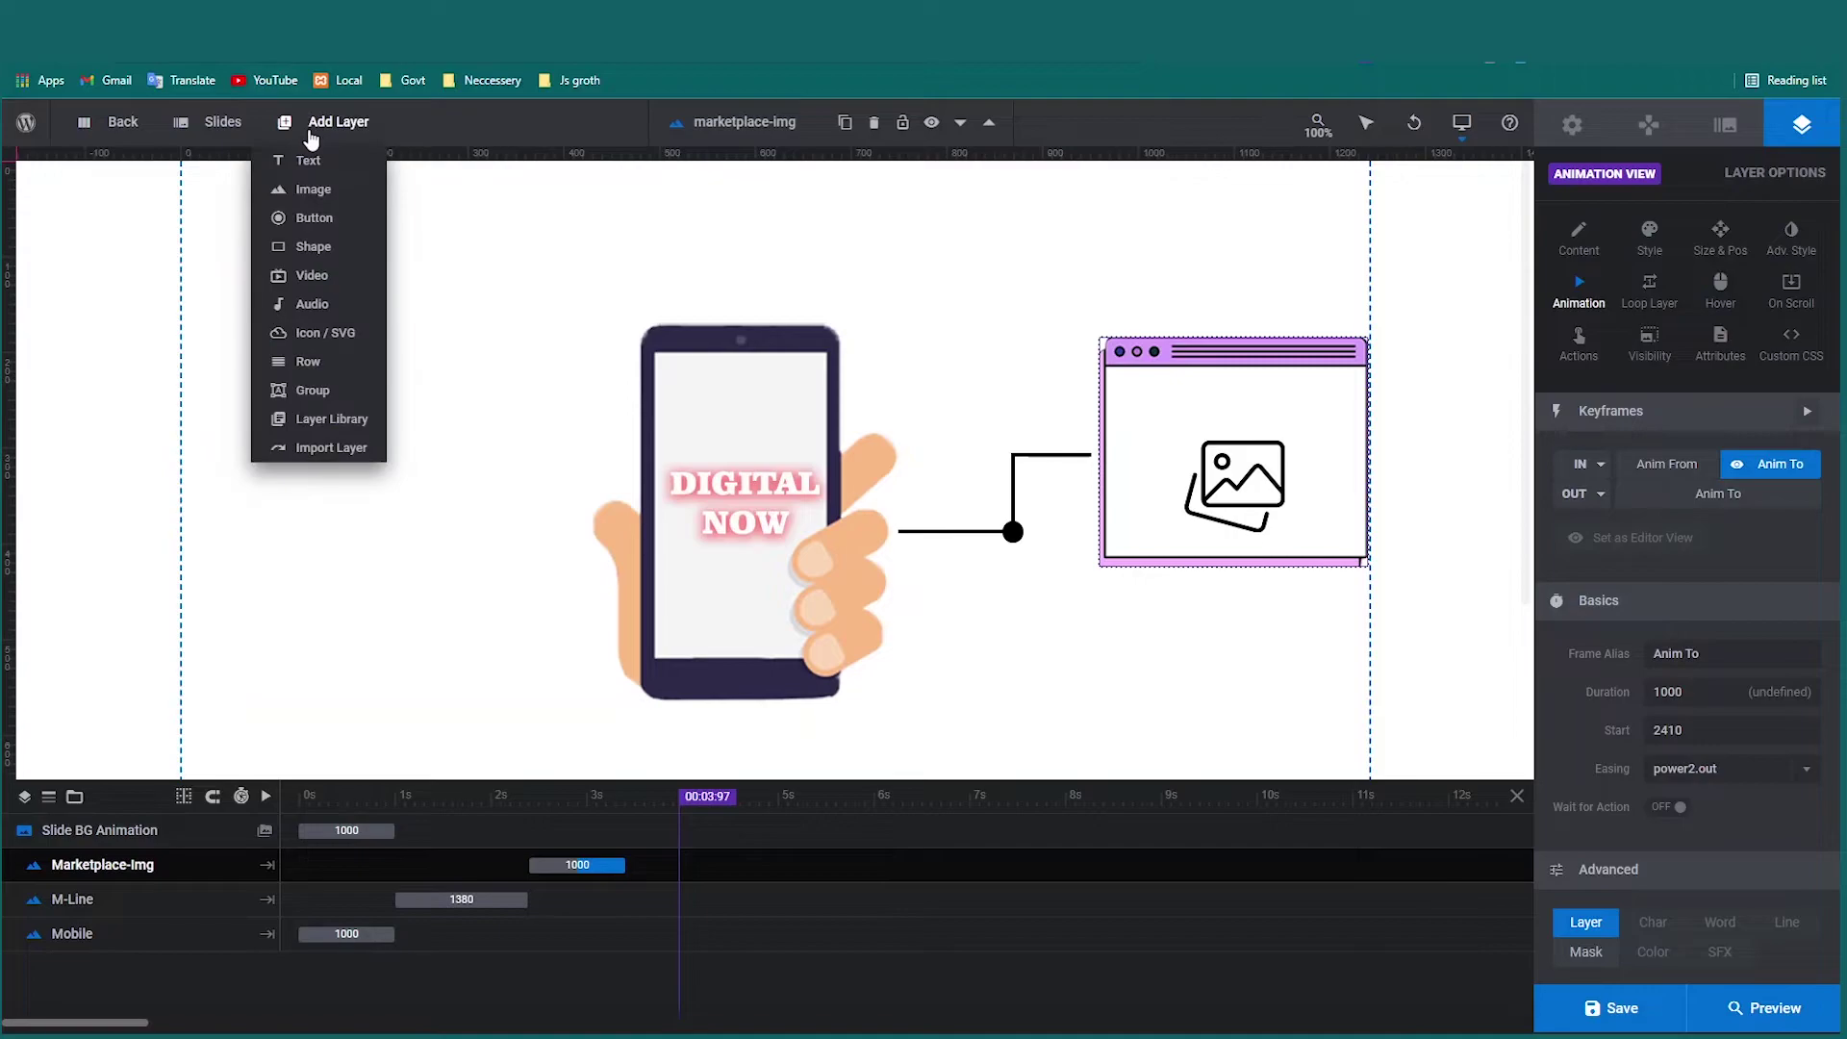
pyautogui.moveTo(313, 163)
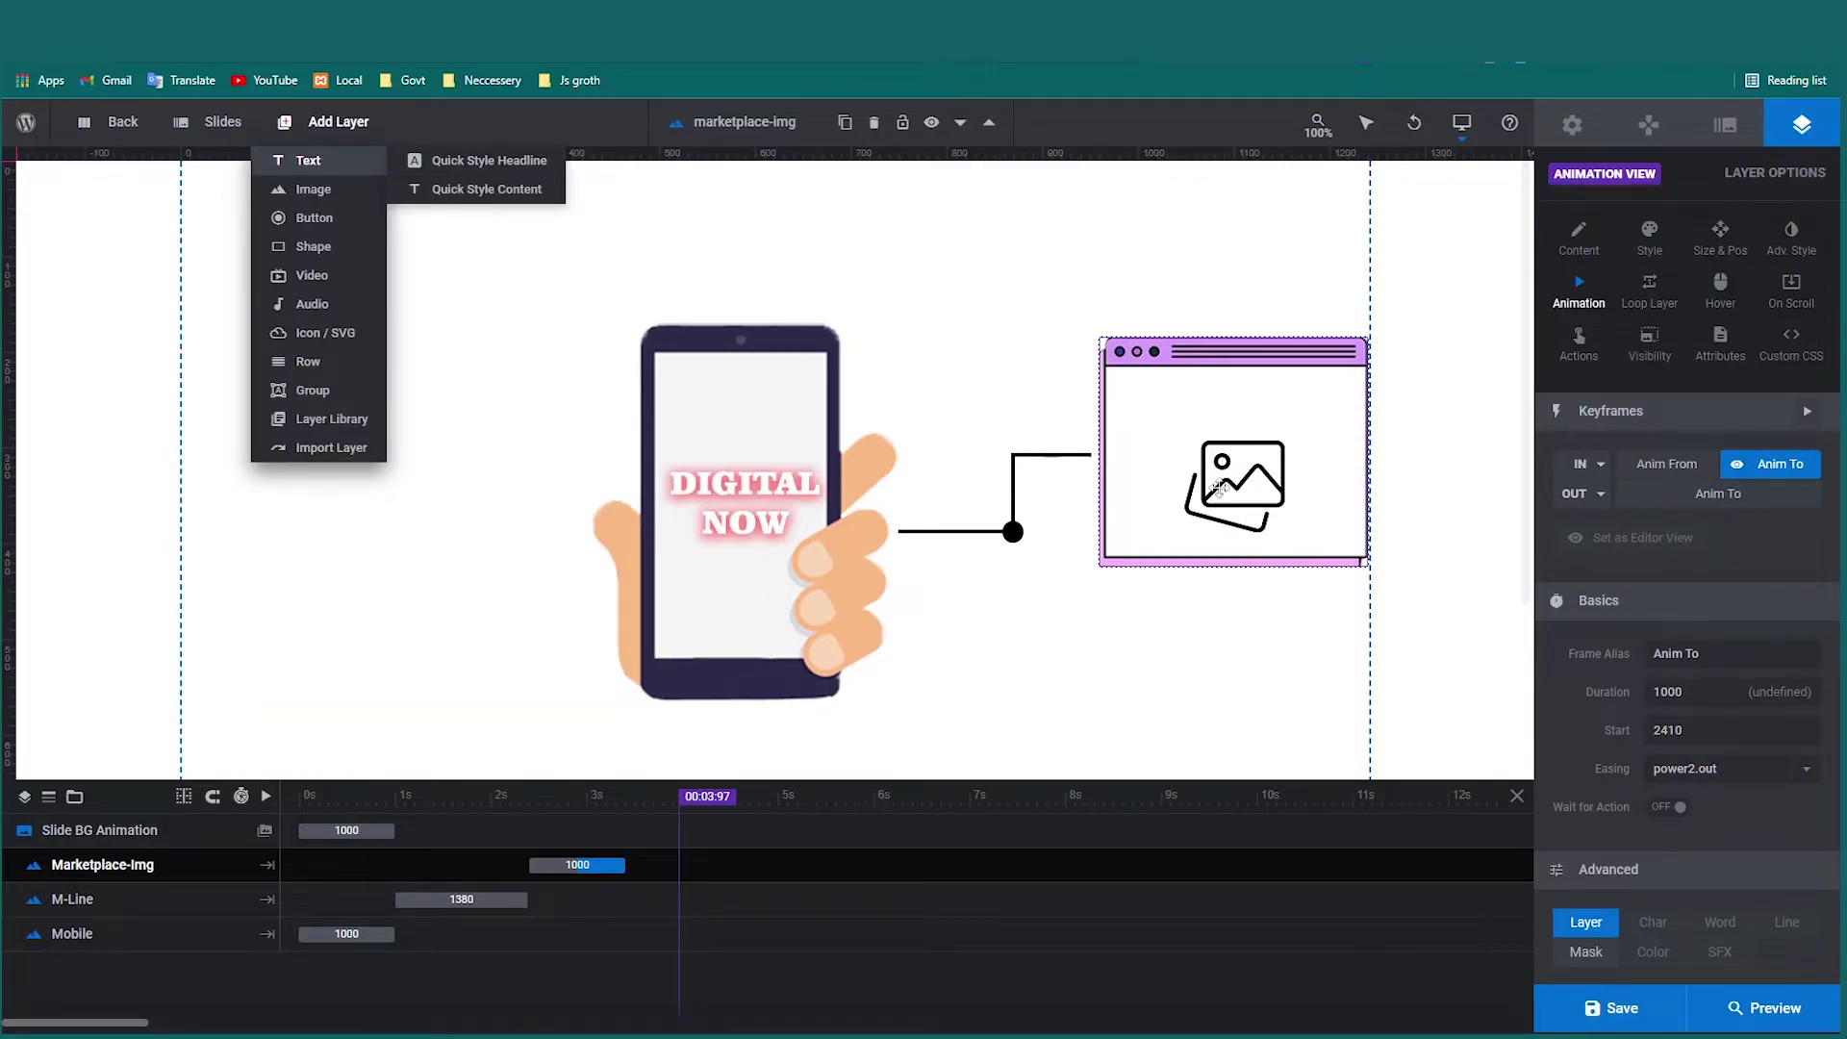
pyautogui.click(308, 159)
pyautogui.moveTo(288, 216); pyautogui.dragTo(1227, 403)
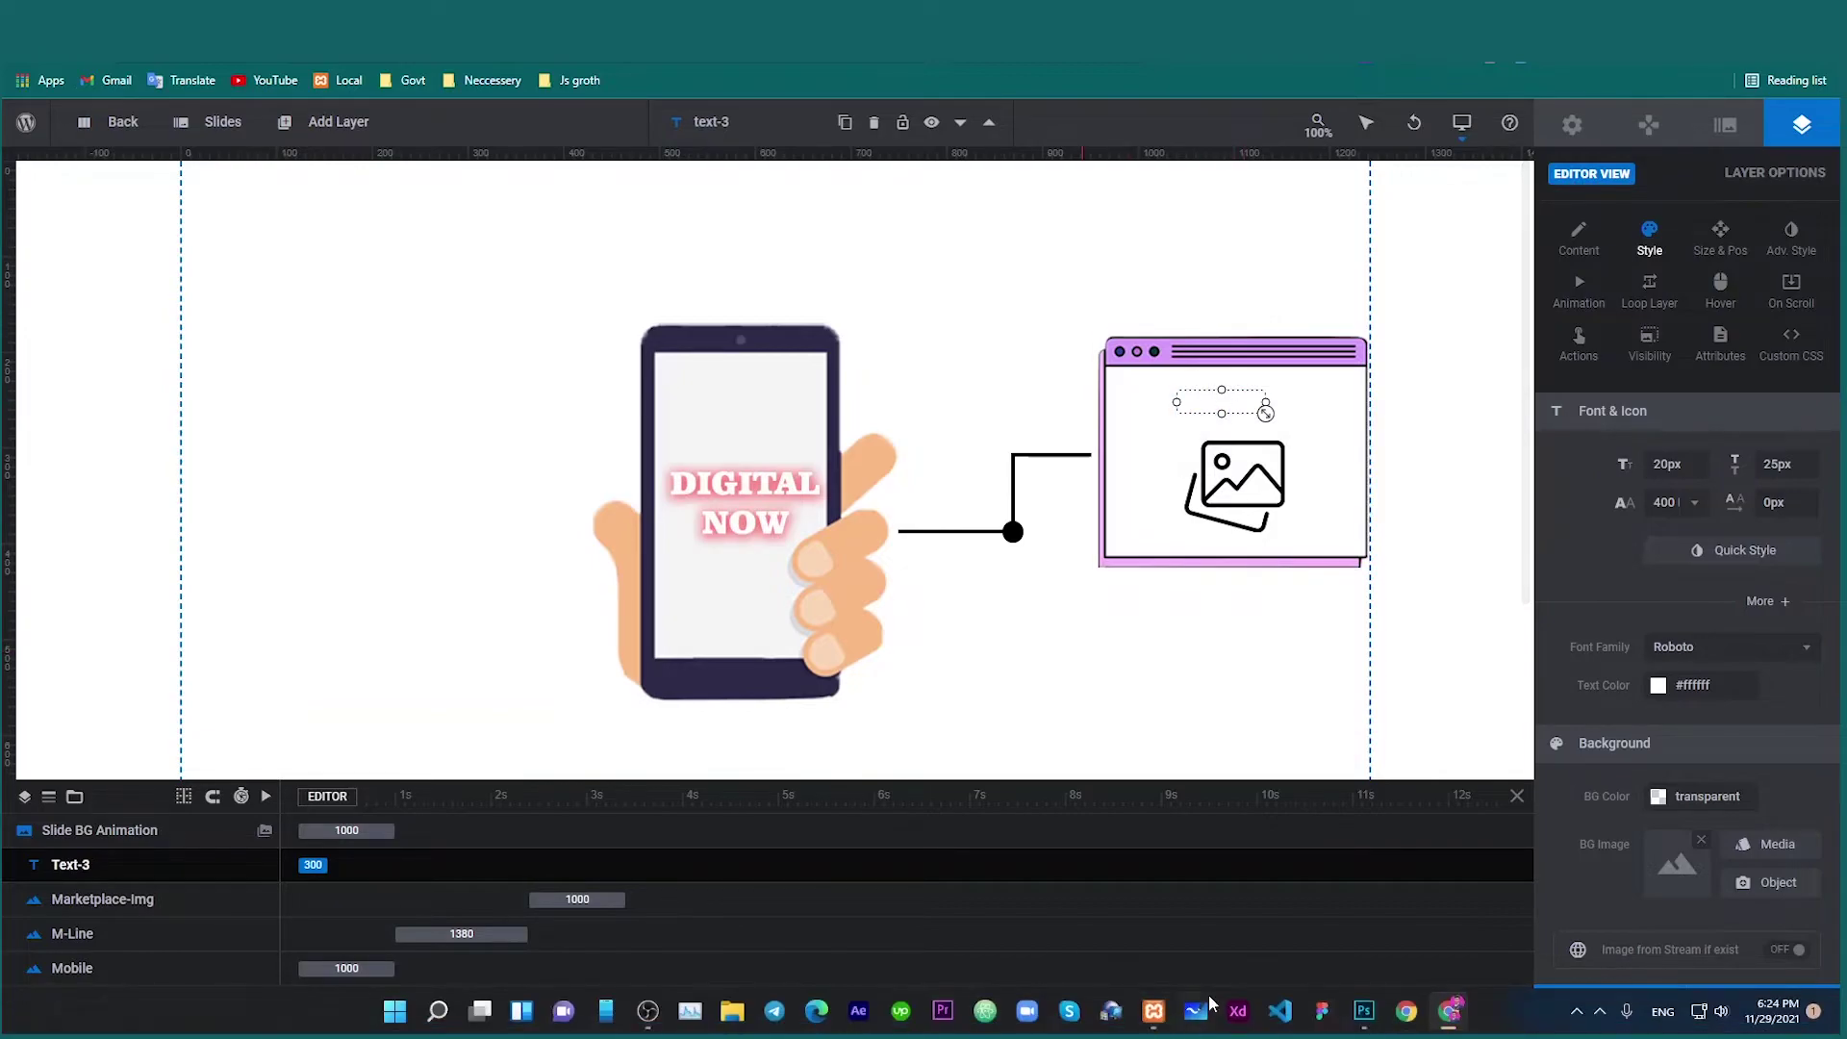
# Switch to main.psd in Photoshop, expand the marketplace group and copy the card's MARKETPLACE title text.
pyautogui.click(1362, 1011)
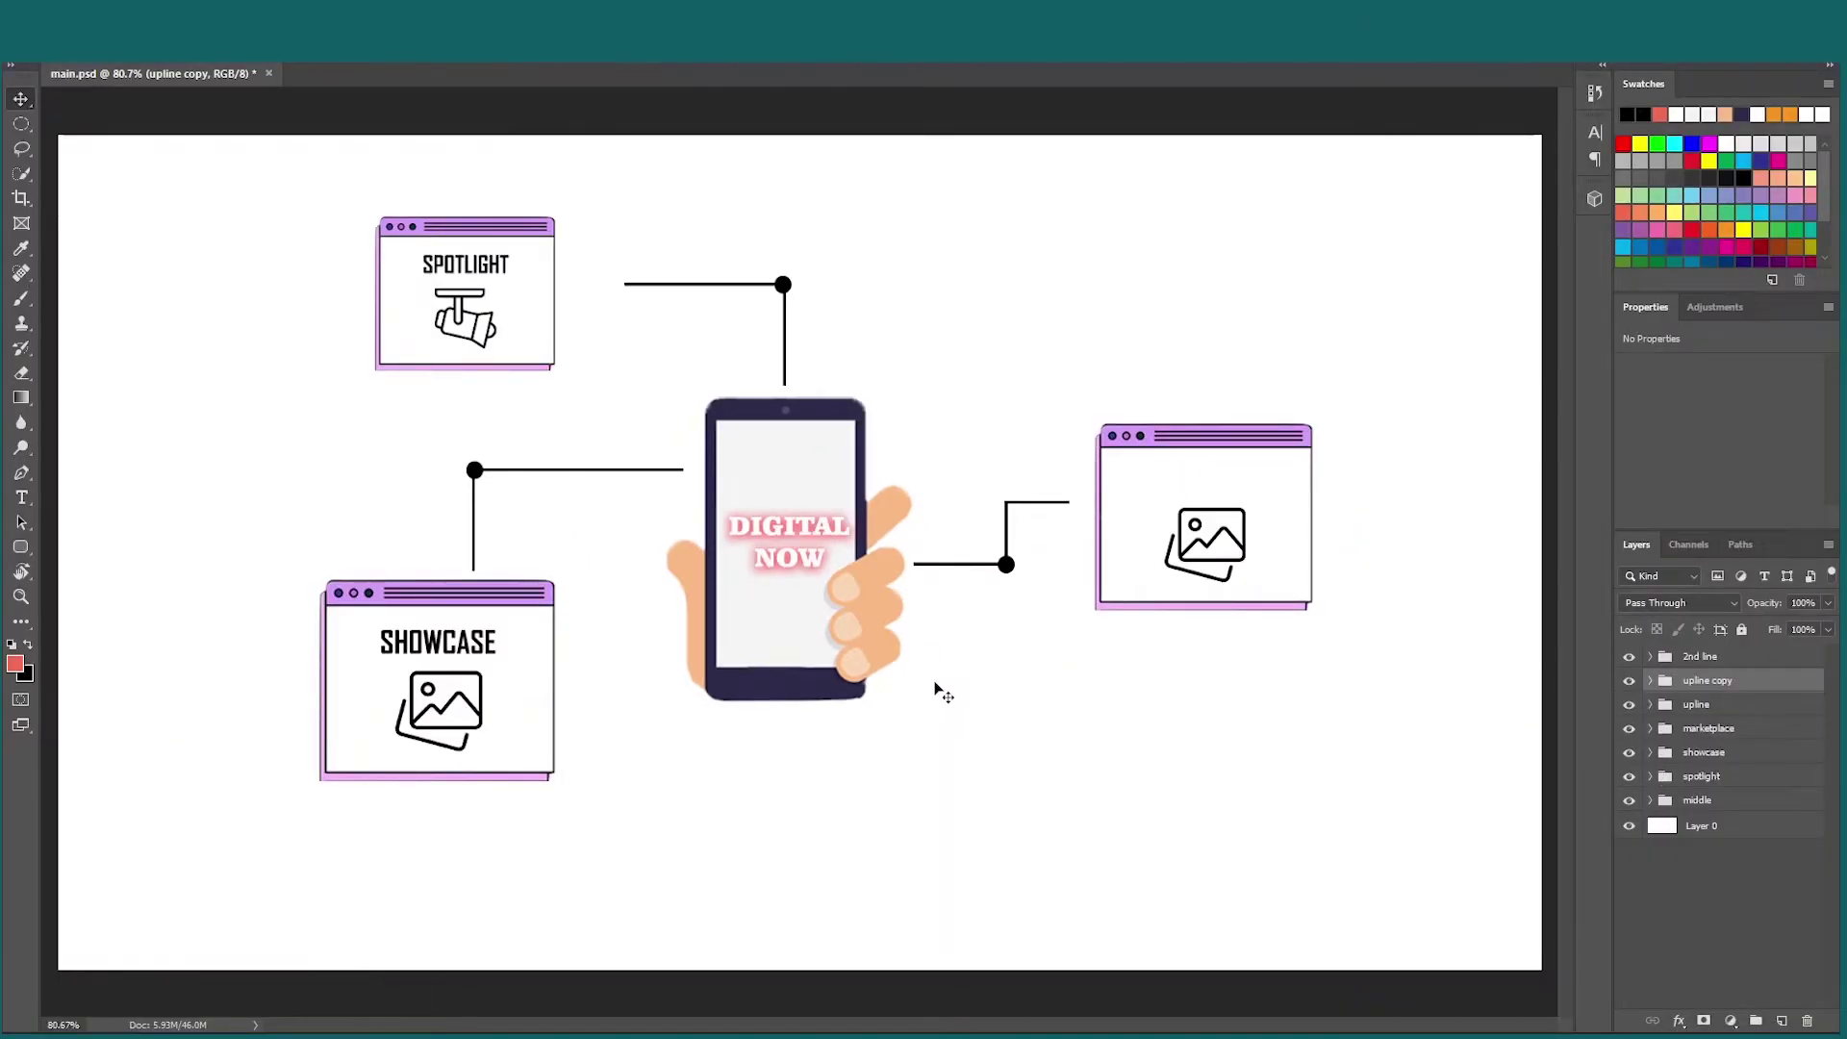
pyautogui.click(1652, 728)
pyautogui.click(1628, 782)
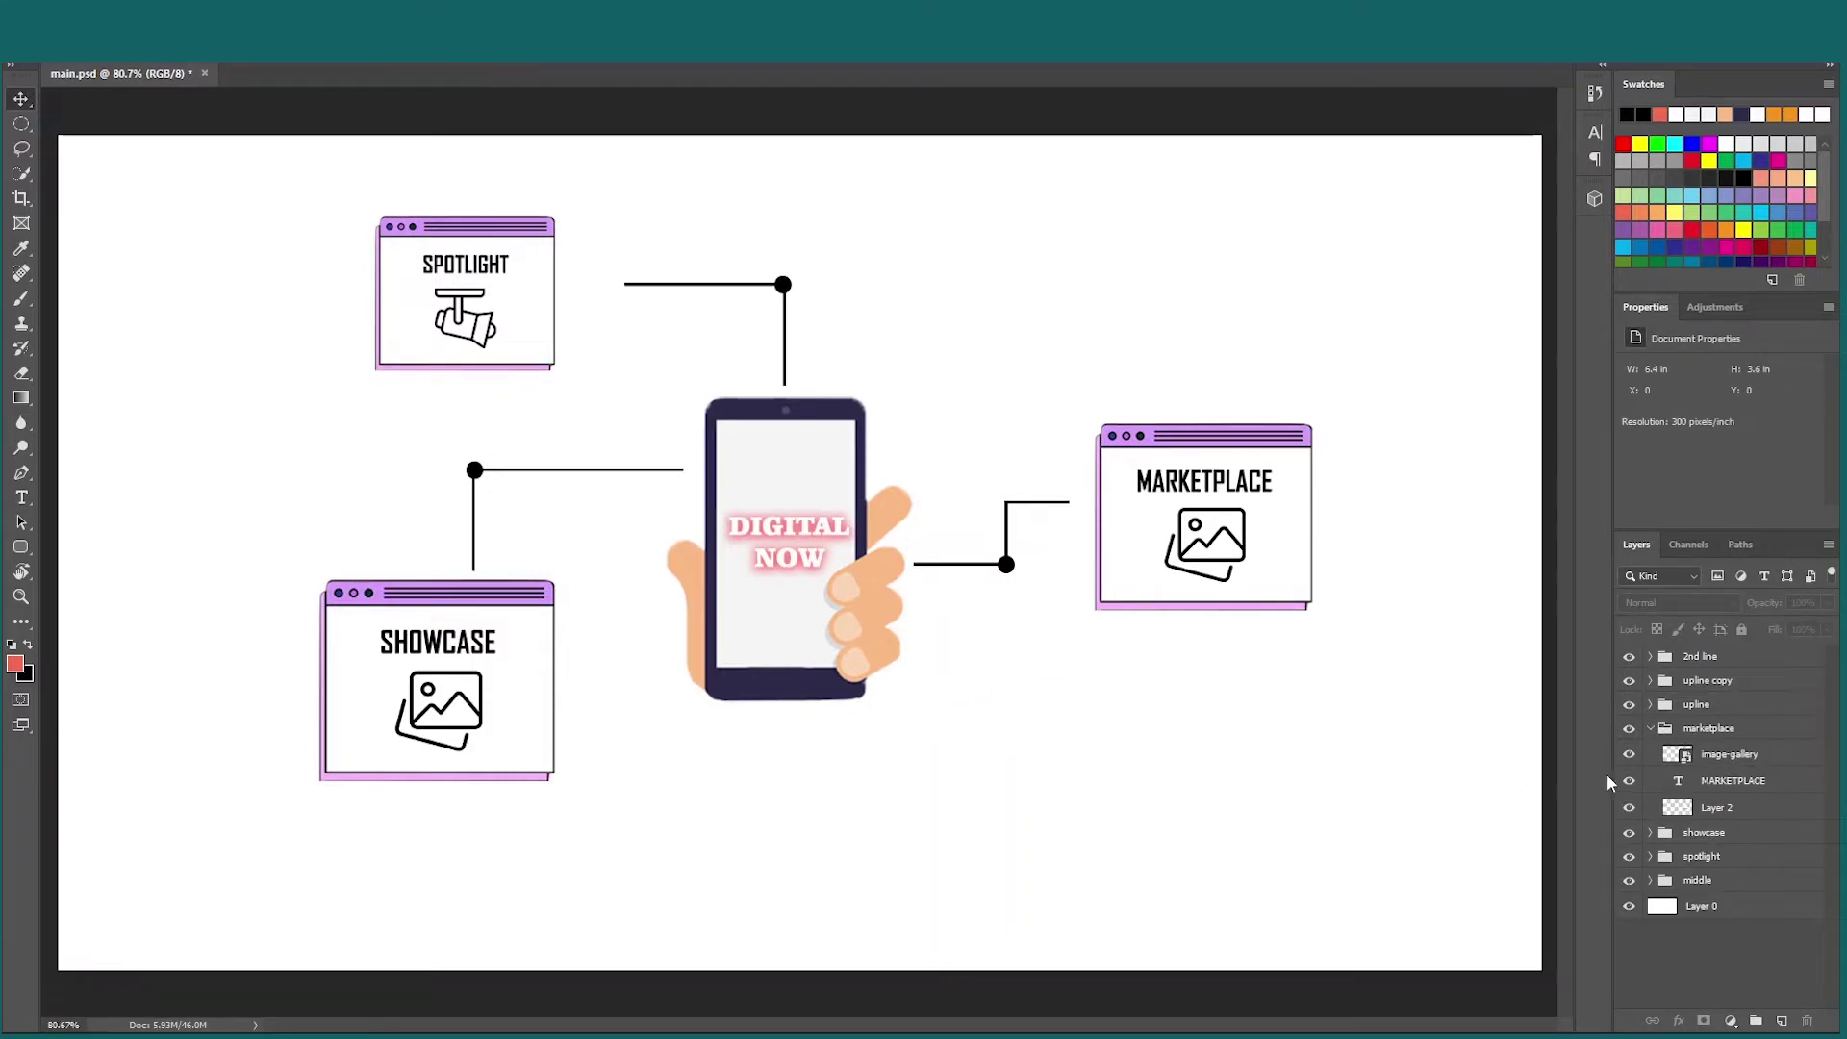
pyautogui.click(1185, 500)
pyautogui.doubleClick(1182, 486)
pyautogui.hotkey('ctrl', 'c')
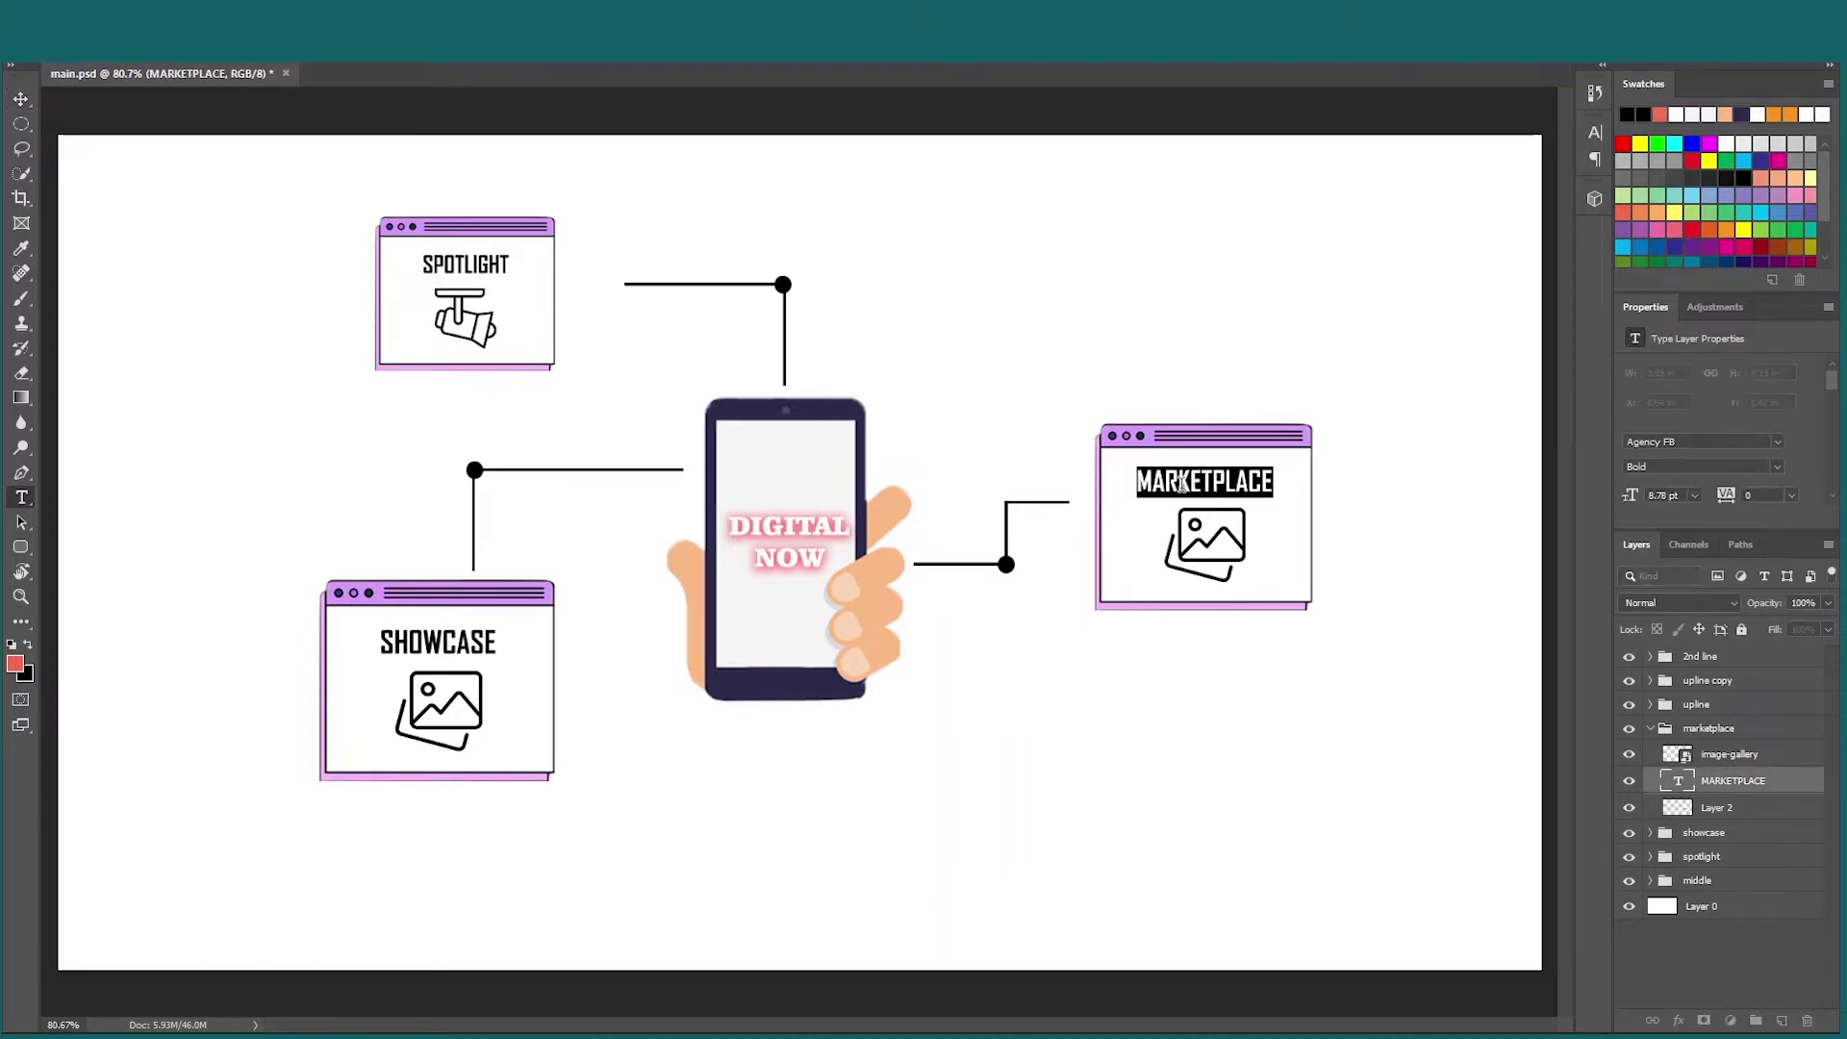
# Switch back to the Slider Revolution editor and replace the new text layer's content with MARKETPLACE.
pyautogui.click(1449, 1010)
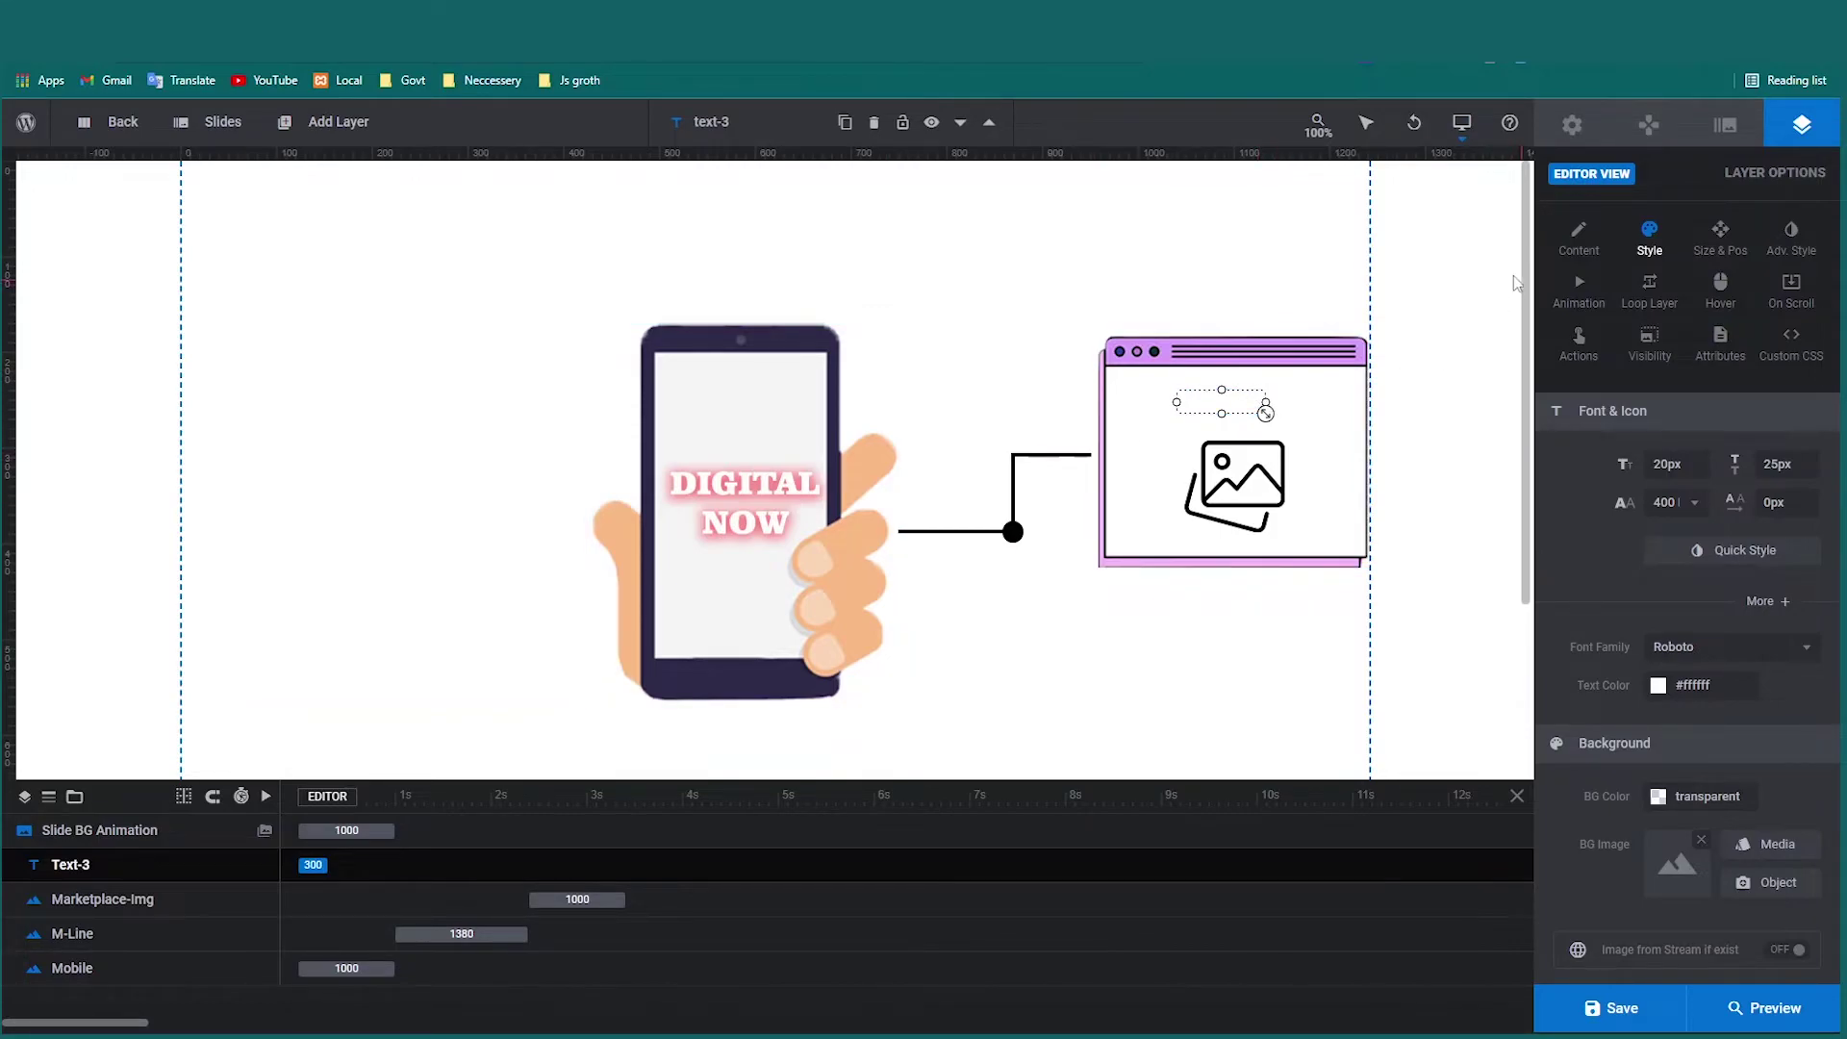
pyautogui.click(1579, 240)
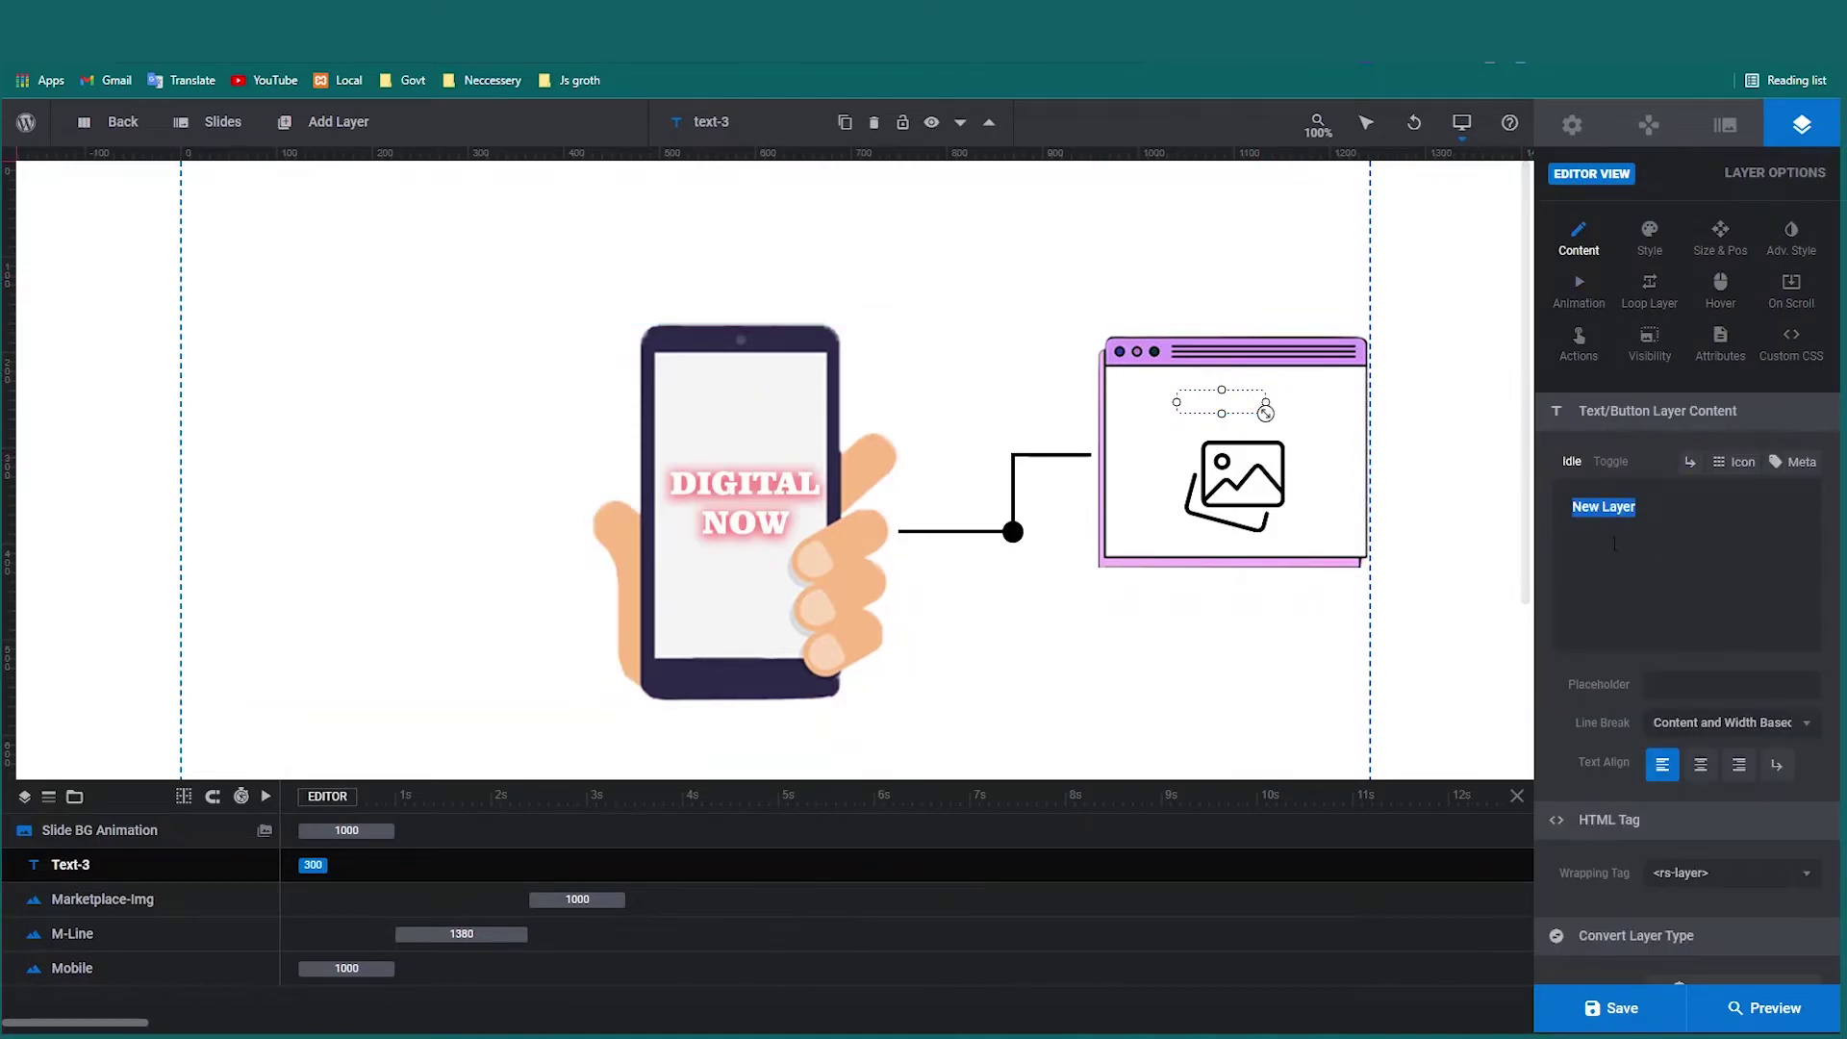
pyautogui.hotkey('ctrl', 'v')
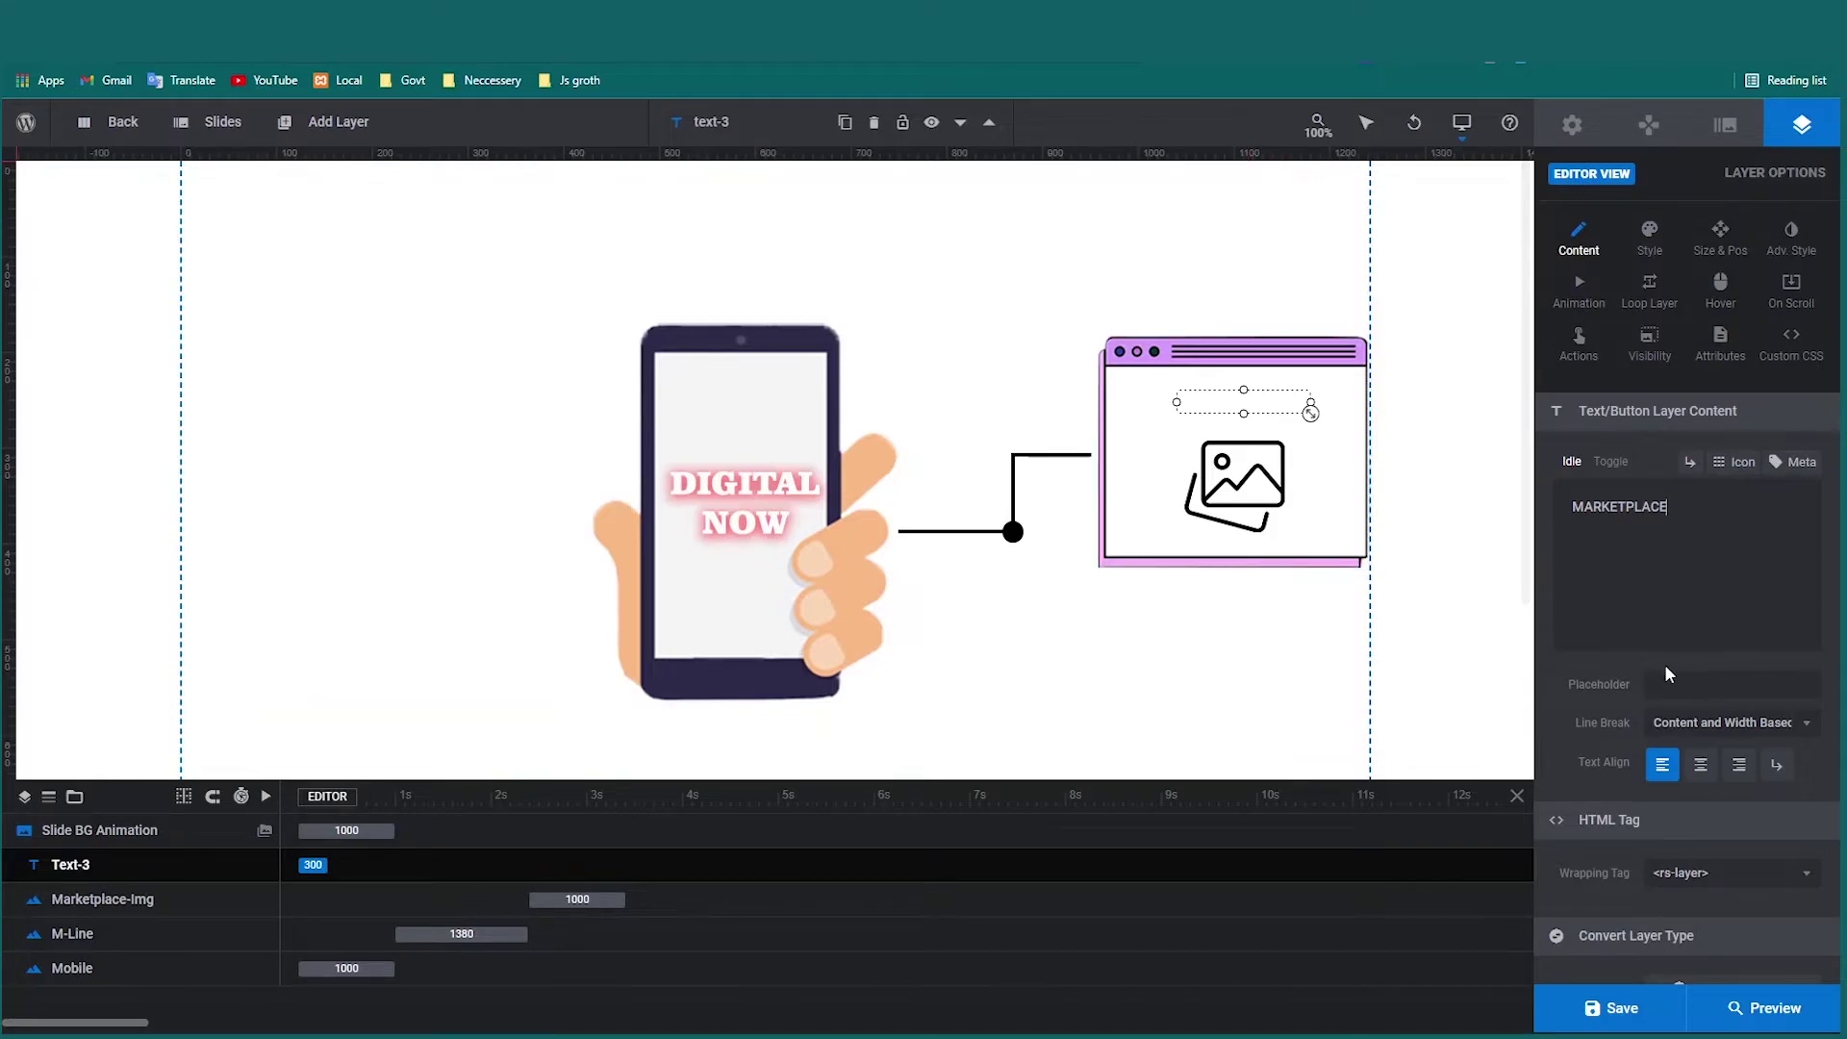
# Set the MARKETPLACE title's text color to #0c0c0c.
pyautogui.click(1665, 256)
pyautogui.scroll(-1, 1675, 666)
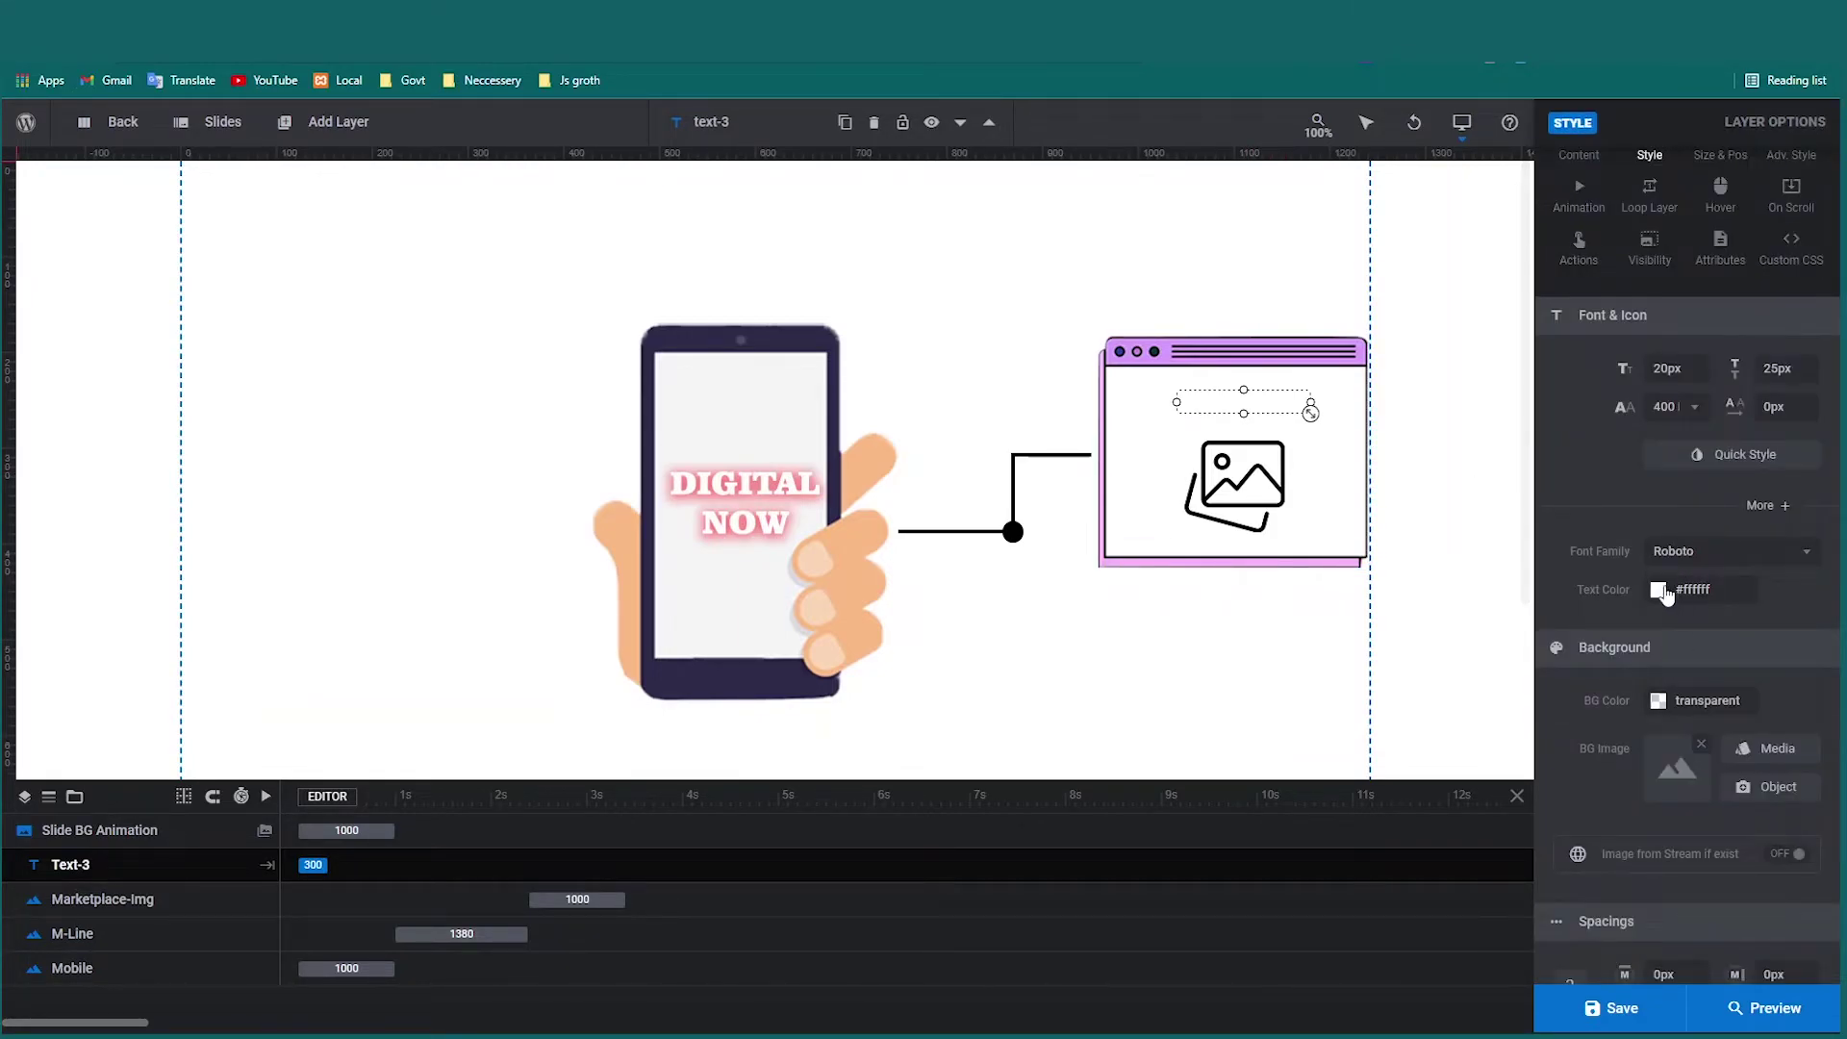
pyautogui.click(1659, 590)
pyautogui.click(954, 597)
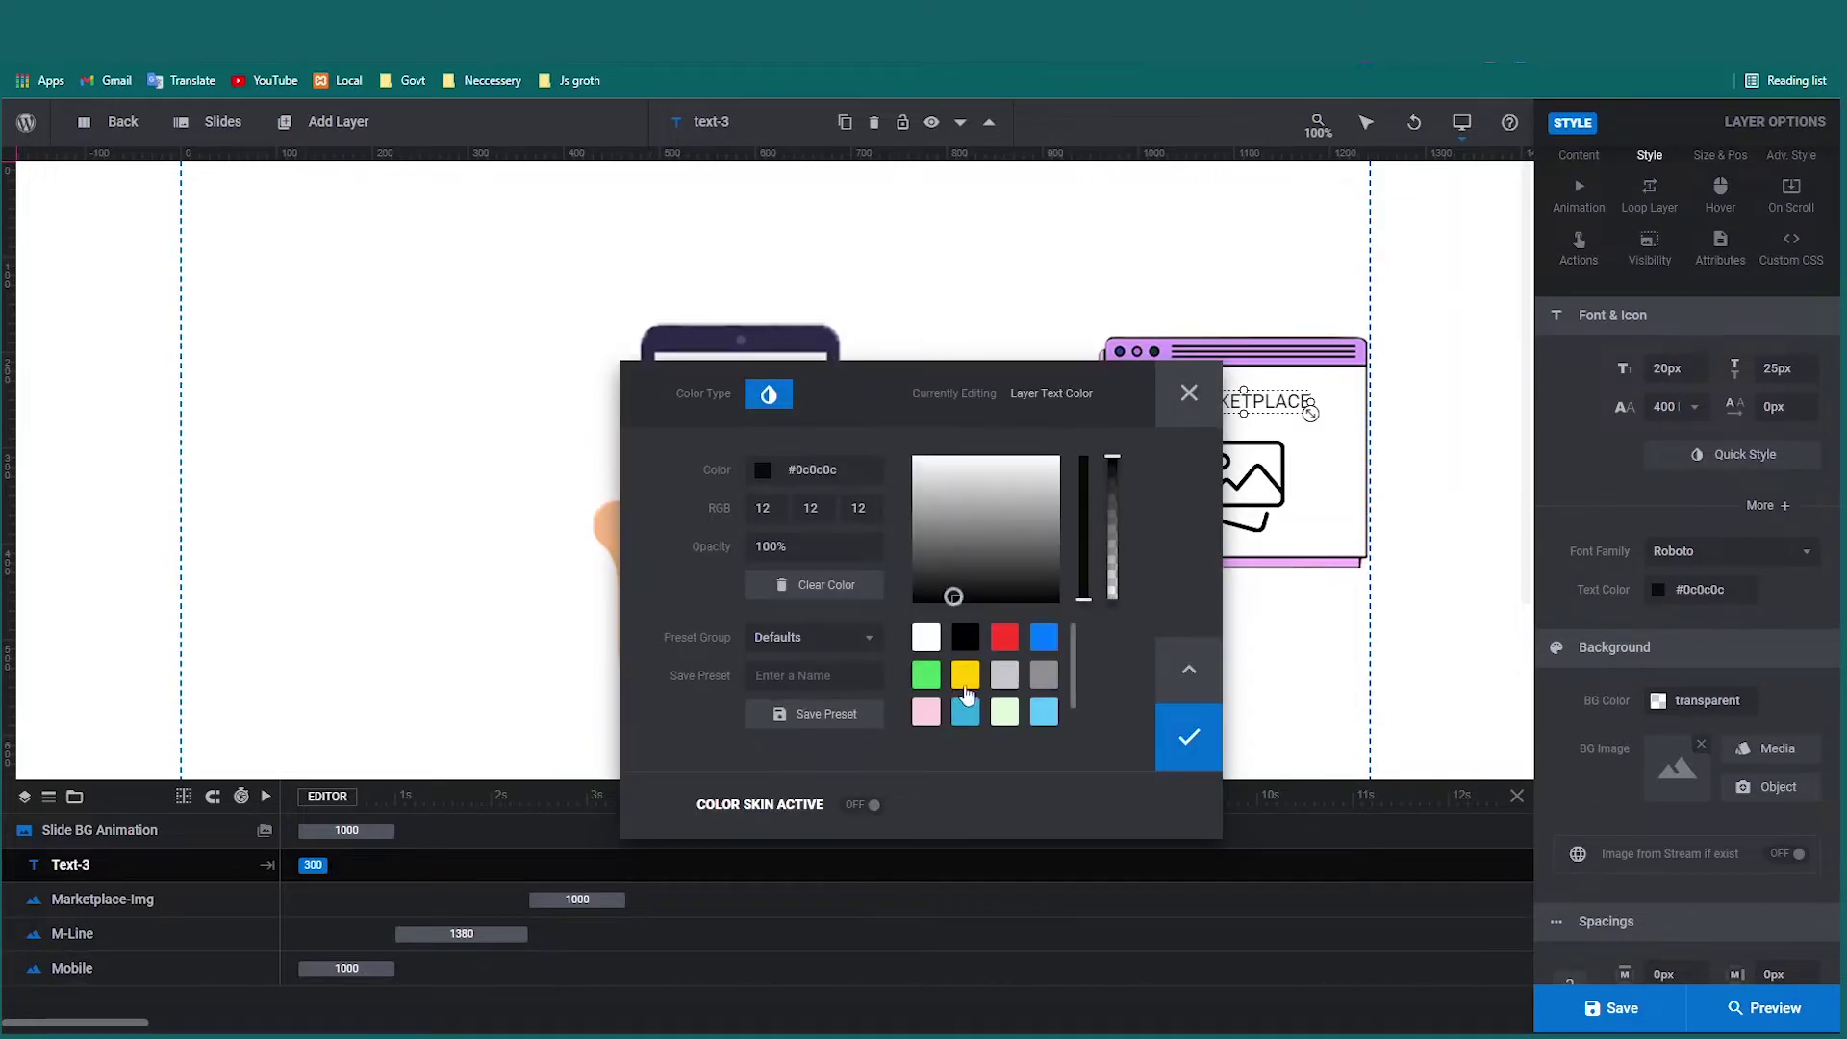
pyautogui.click(1190, 739)
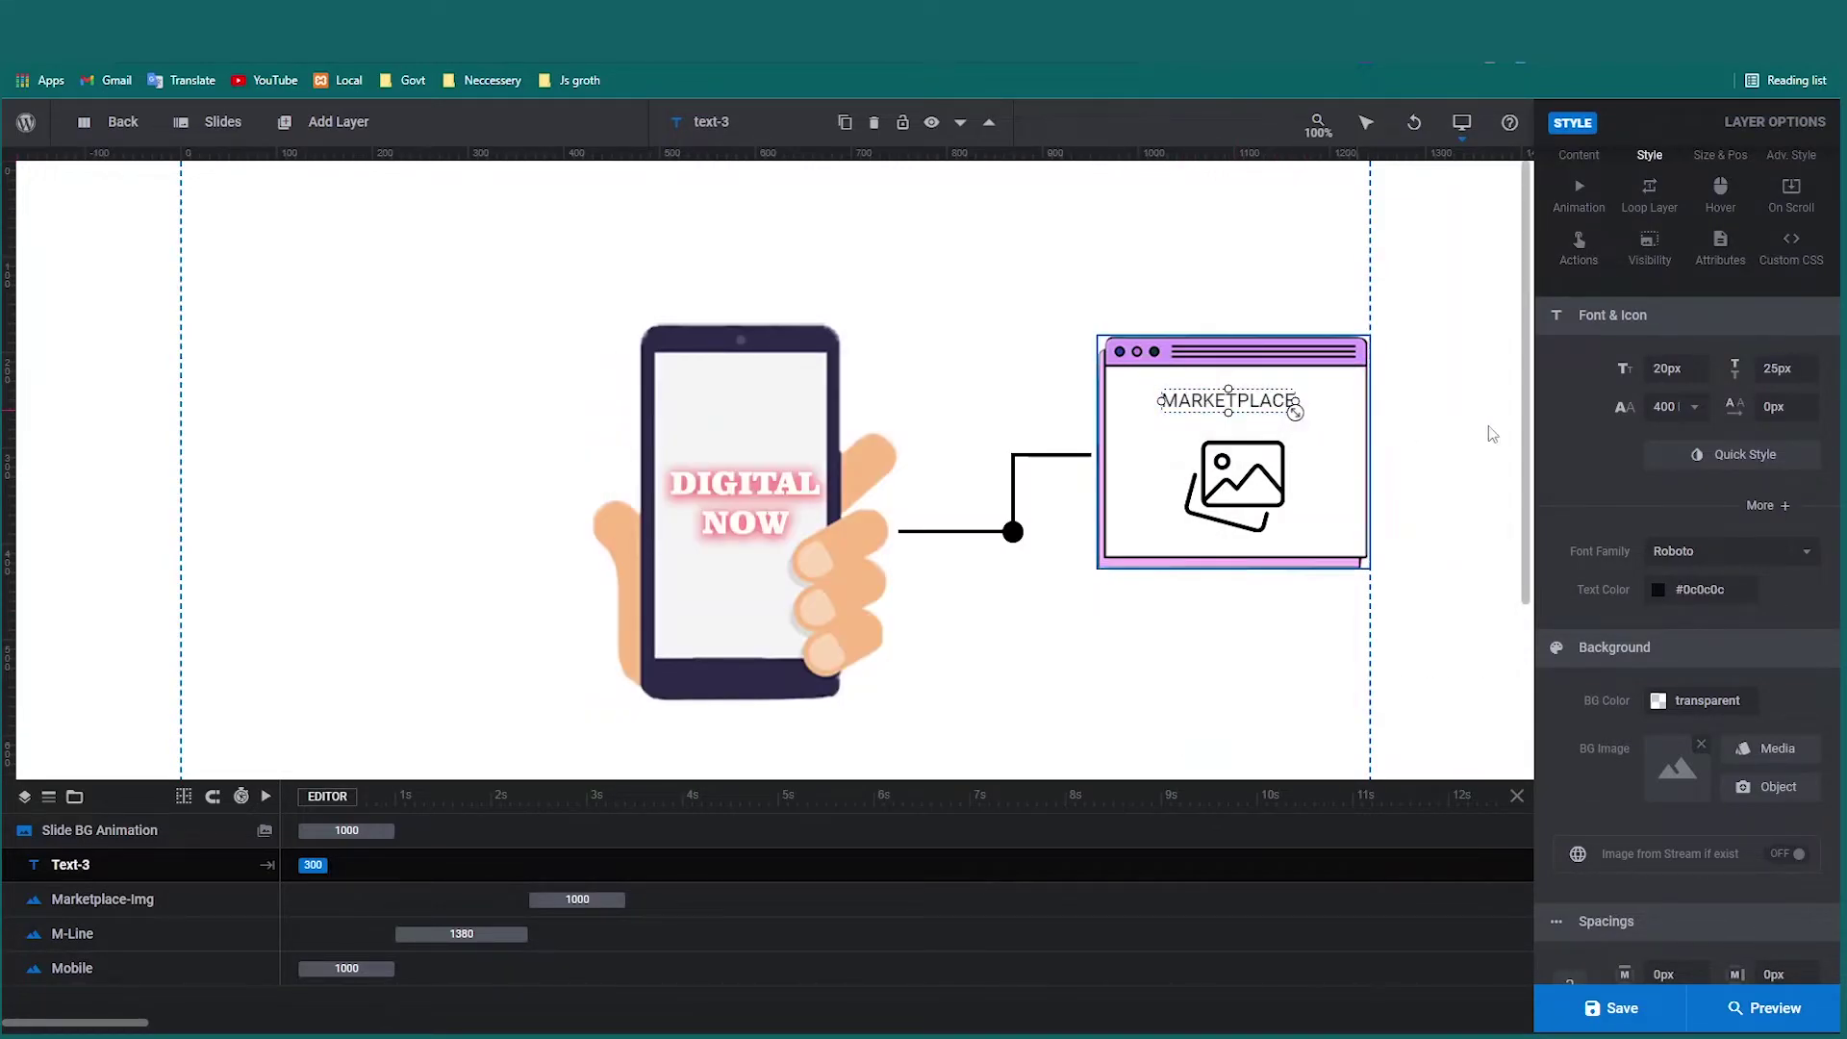
# Set the MARKETPLACE title's font weight to 900, enlarge it to 30px and center it above the card's picture icon.
pyautogui.click(1679, 407)
pyautogui.click(1671, 590)
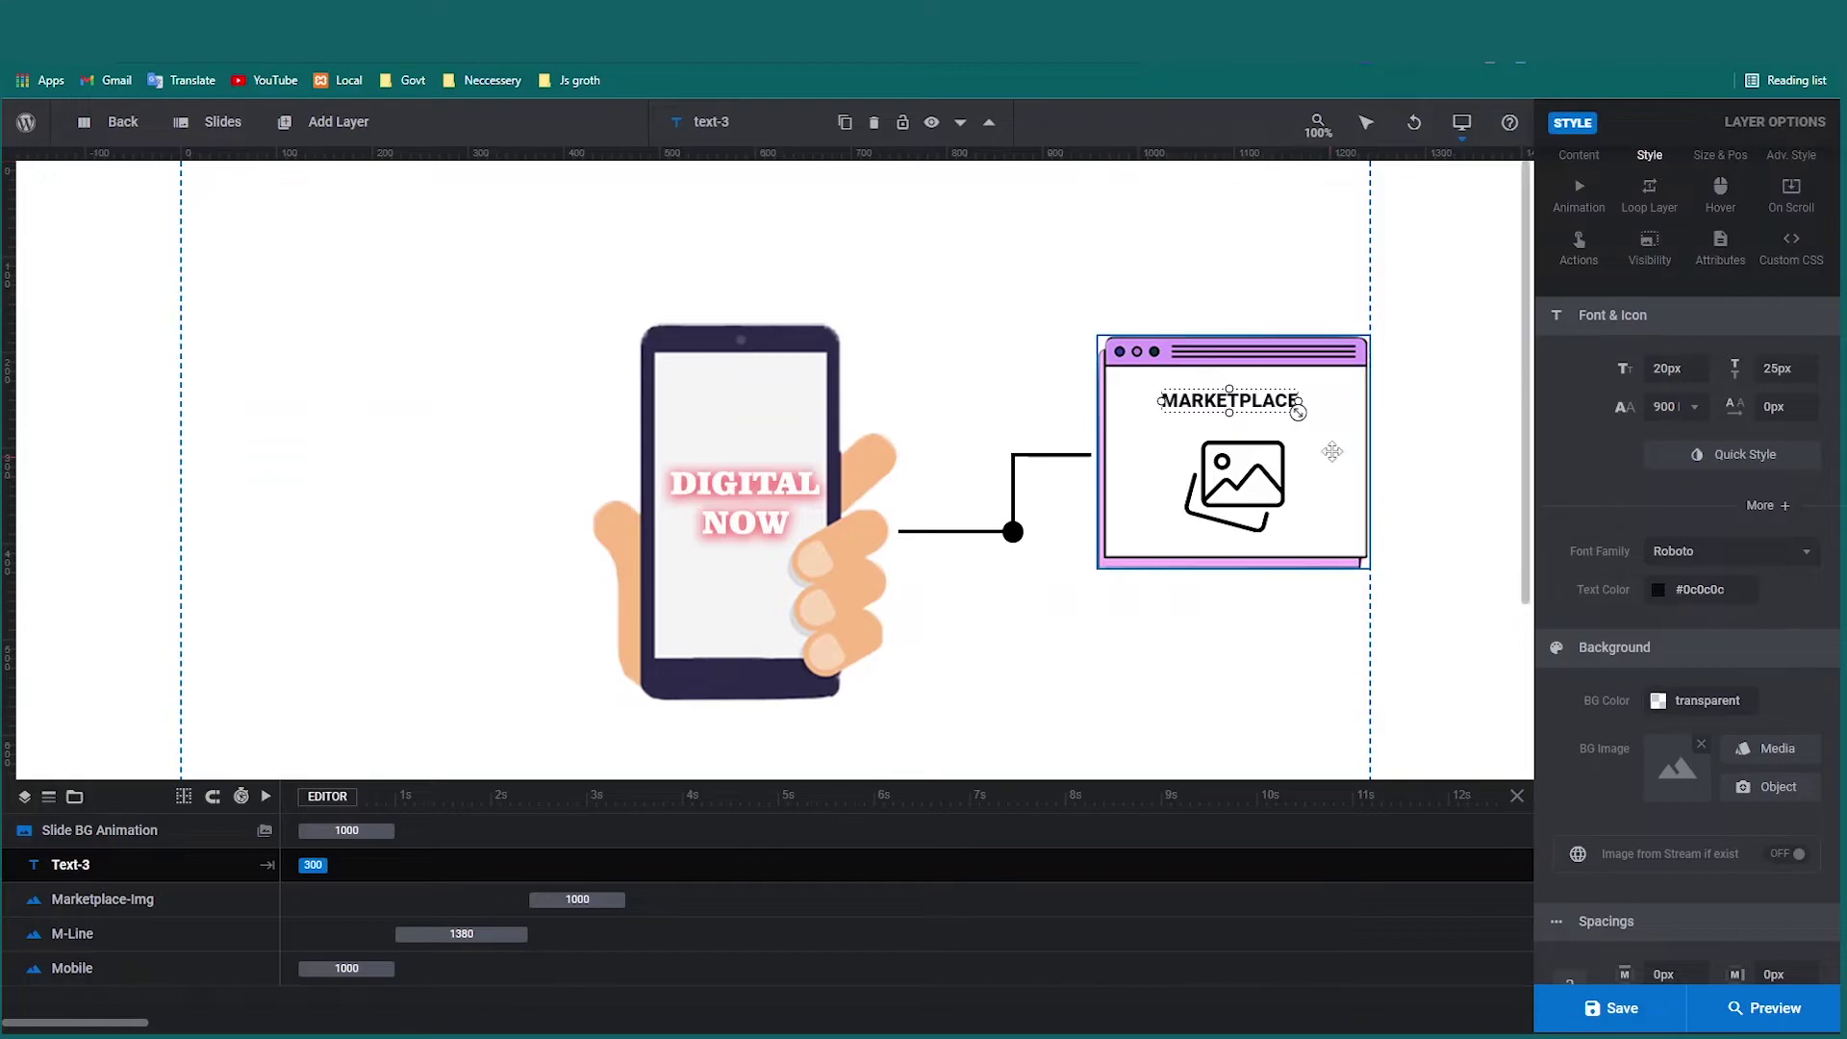
pyautogui.moveTo(1298, 412); pyautogui.dragTo(1236, 424)
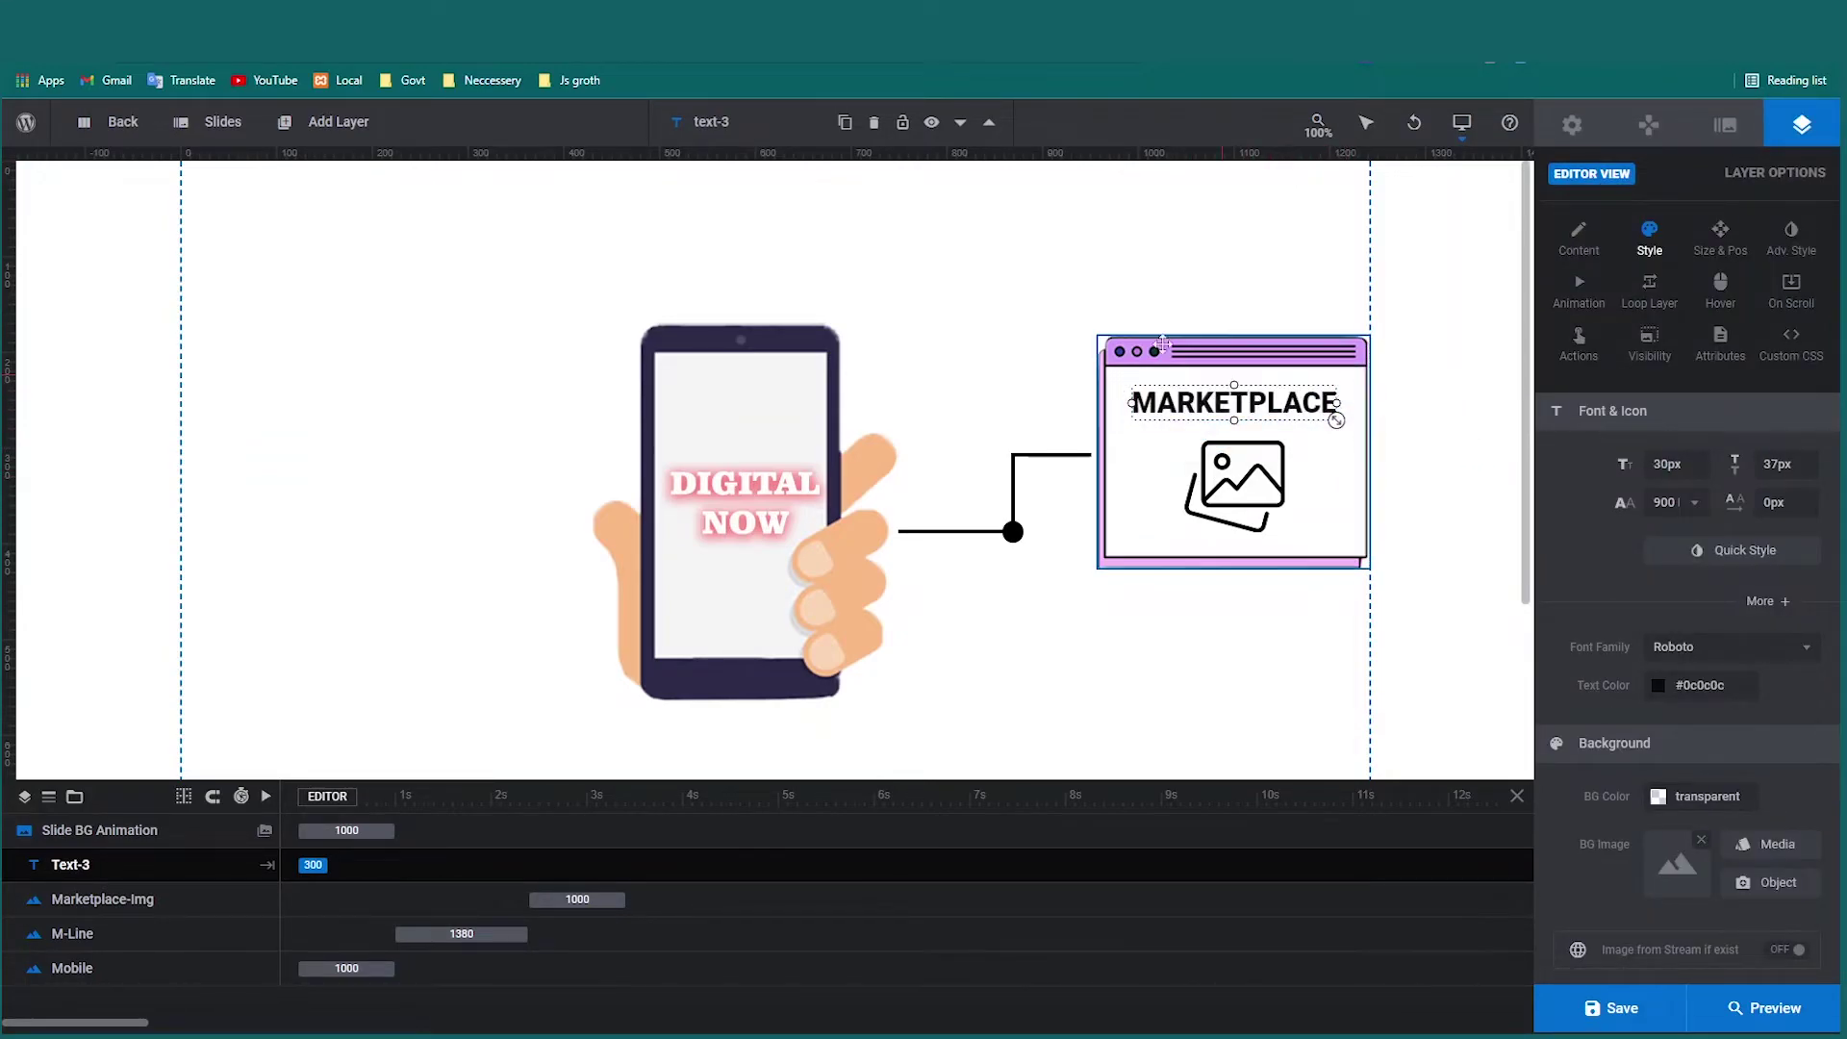
pyautogui.click(1104, 306)
pyautogui.click(1234, 402)
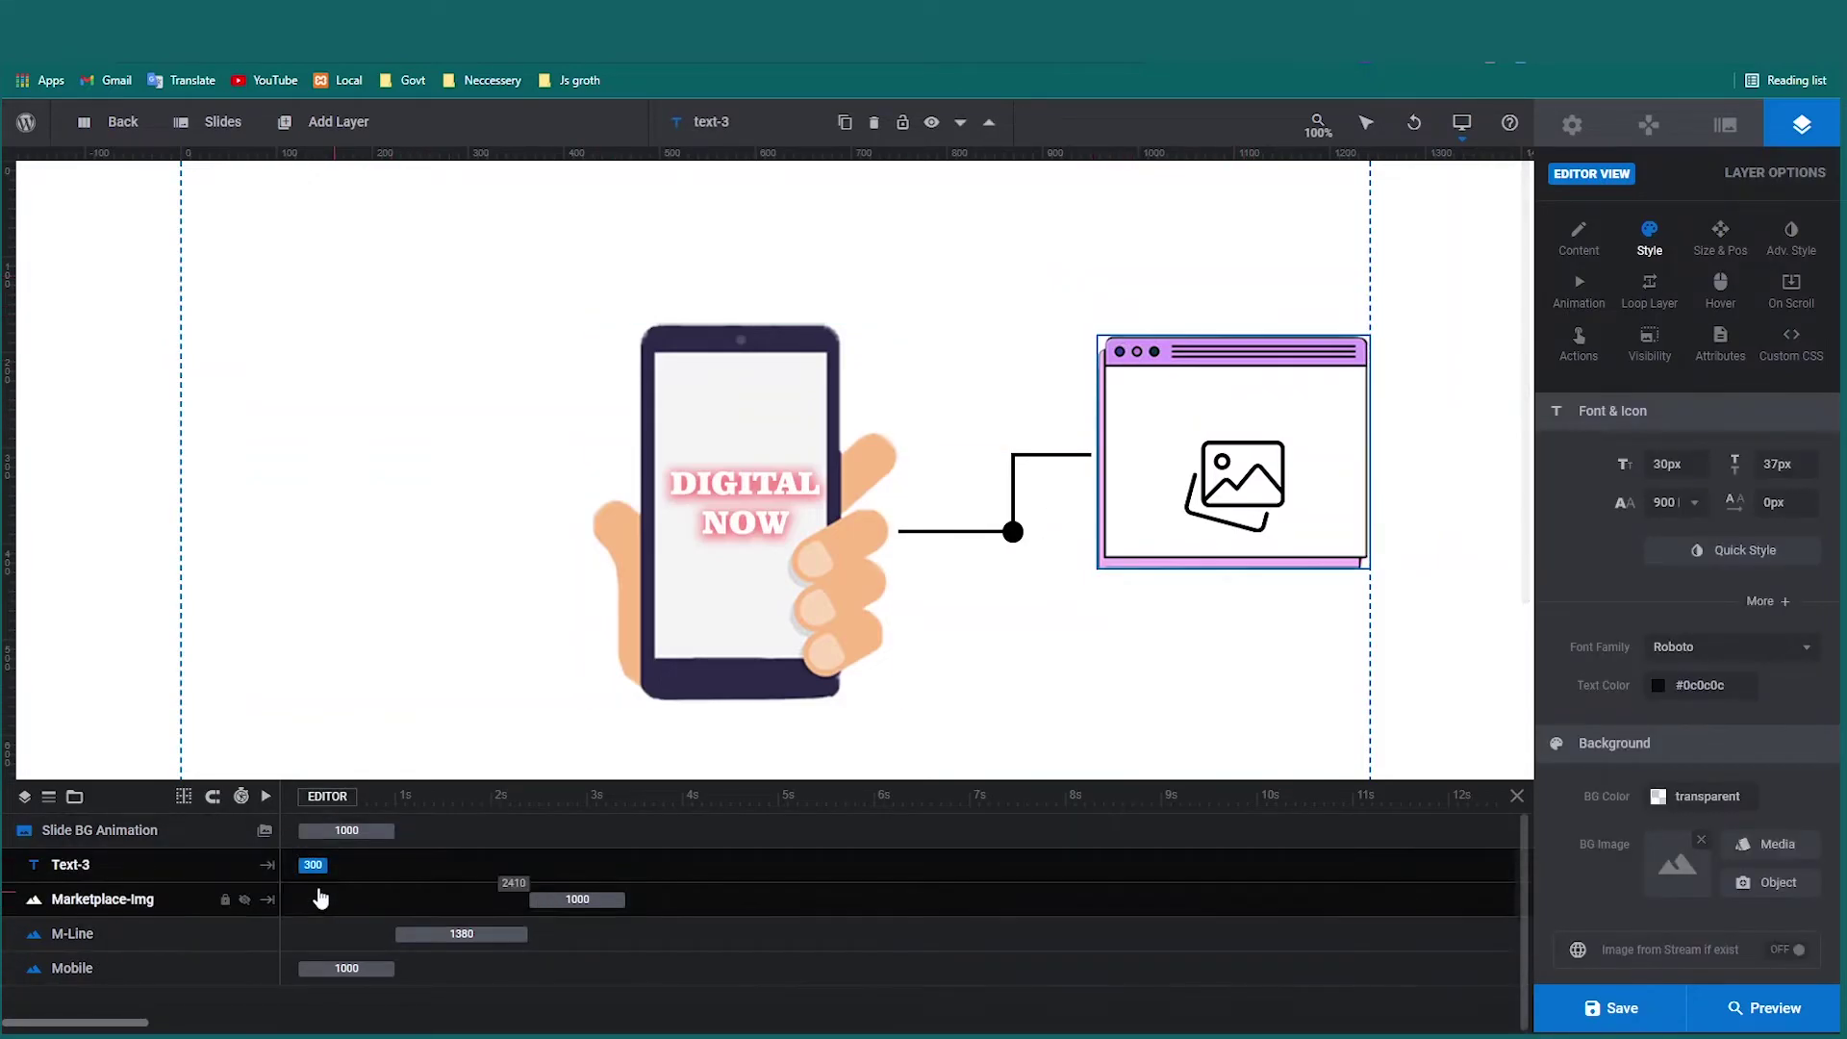
# Time the MARKETPLACE title's intro to start at 3410 ms and apply a Letter Transitions preset to it.
pyautogui.moveTo(313, 865); pyautogui.dragTo(711, 869)
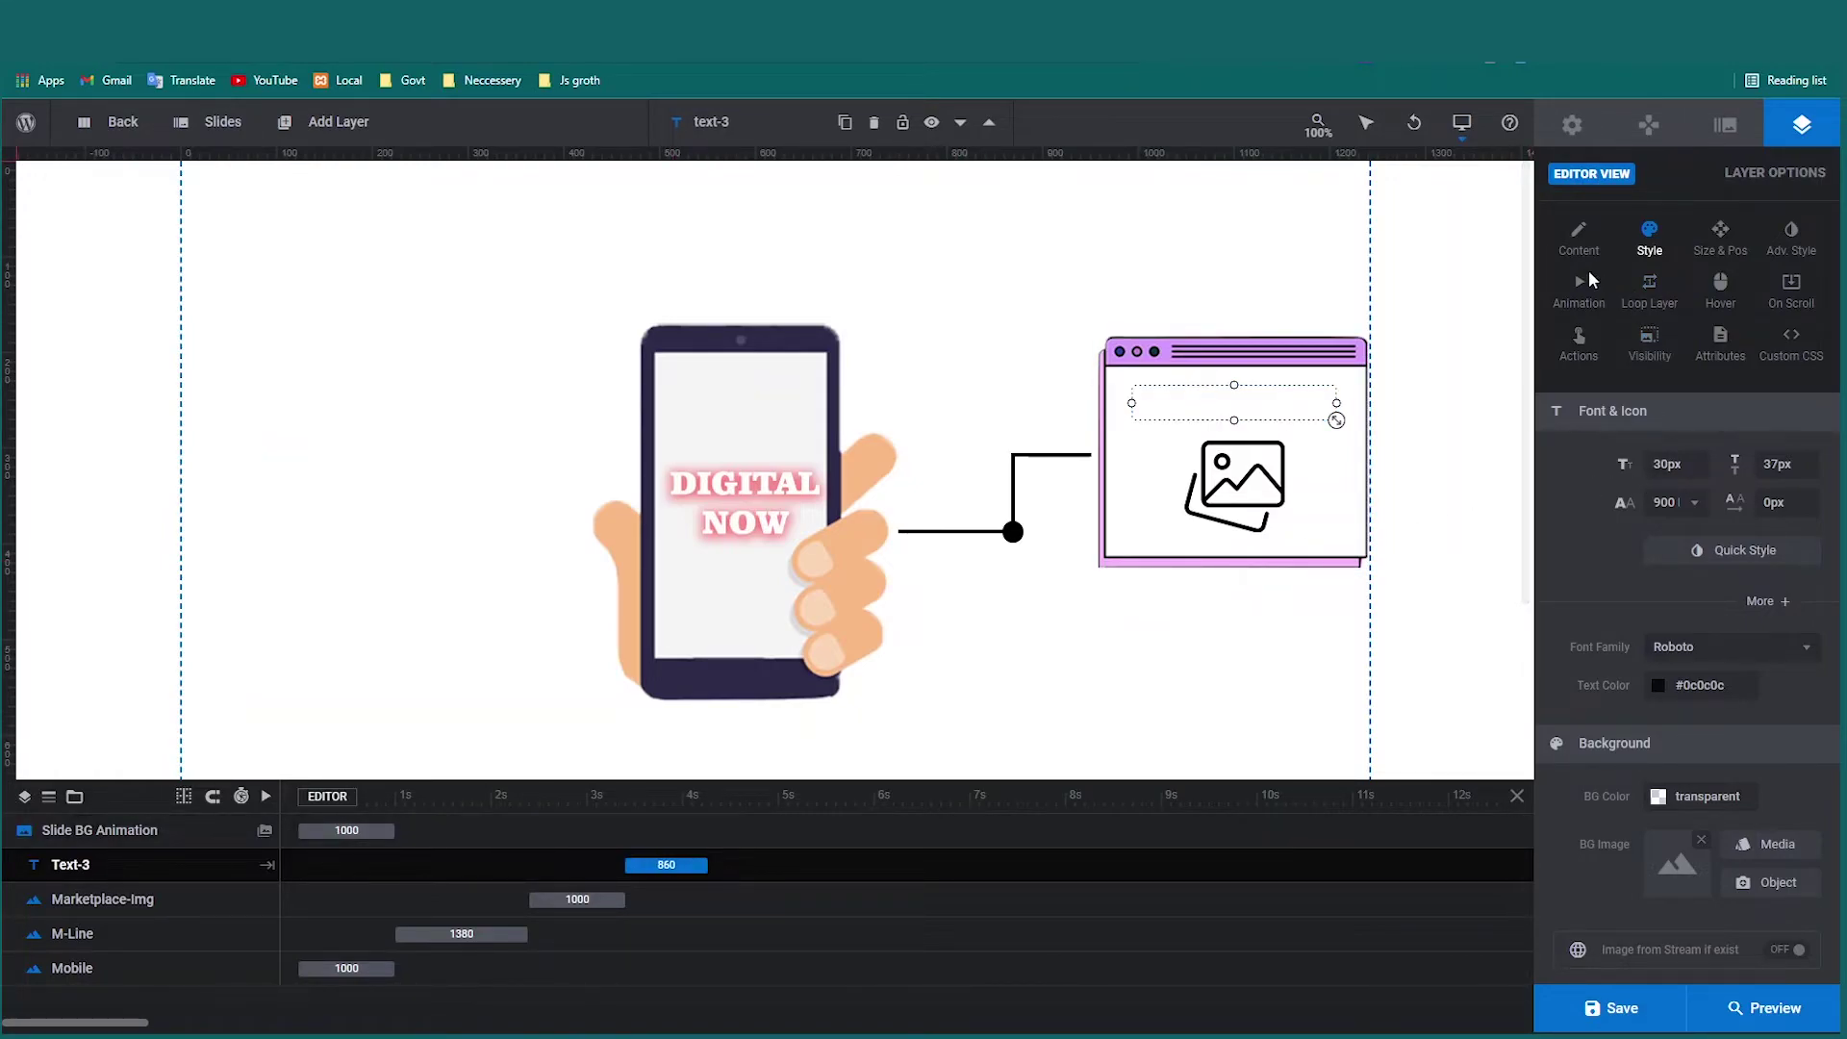
pyautogui.click(1587, 281)
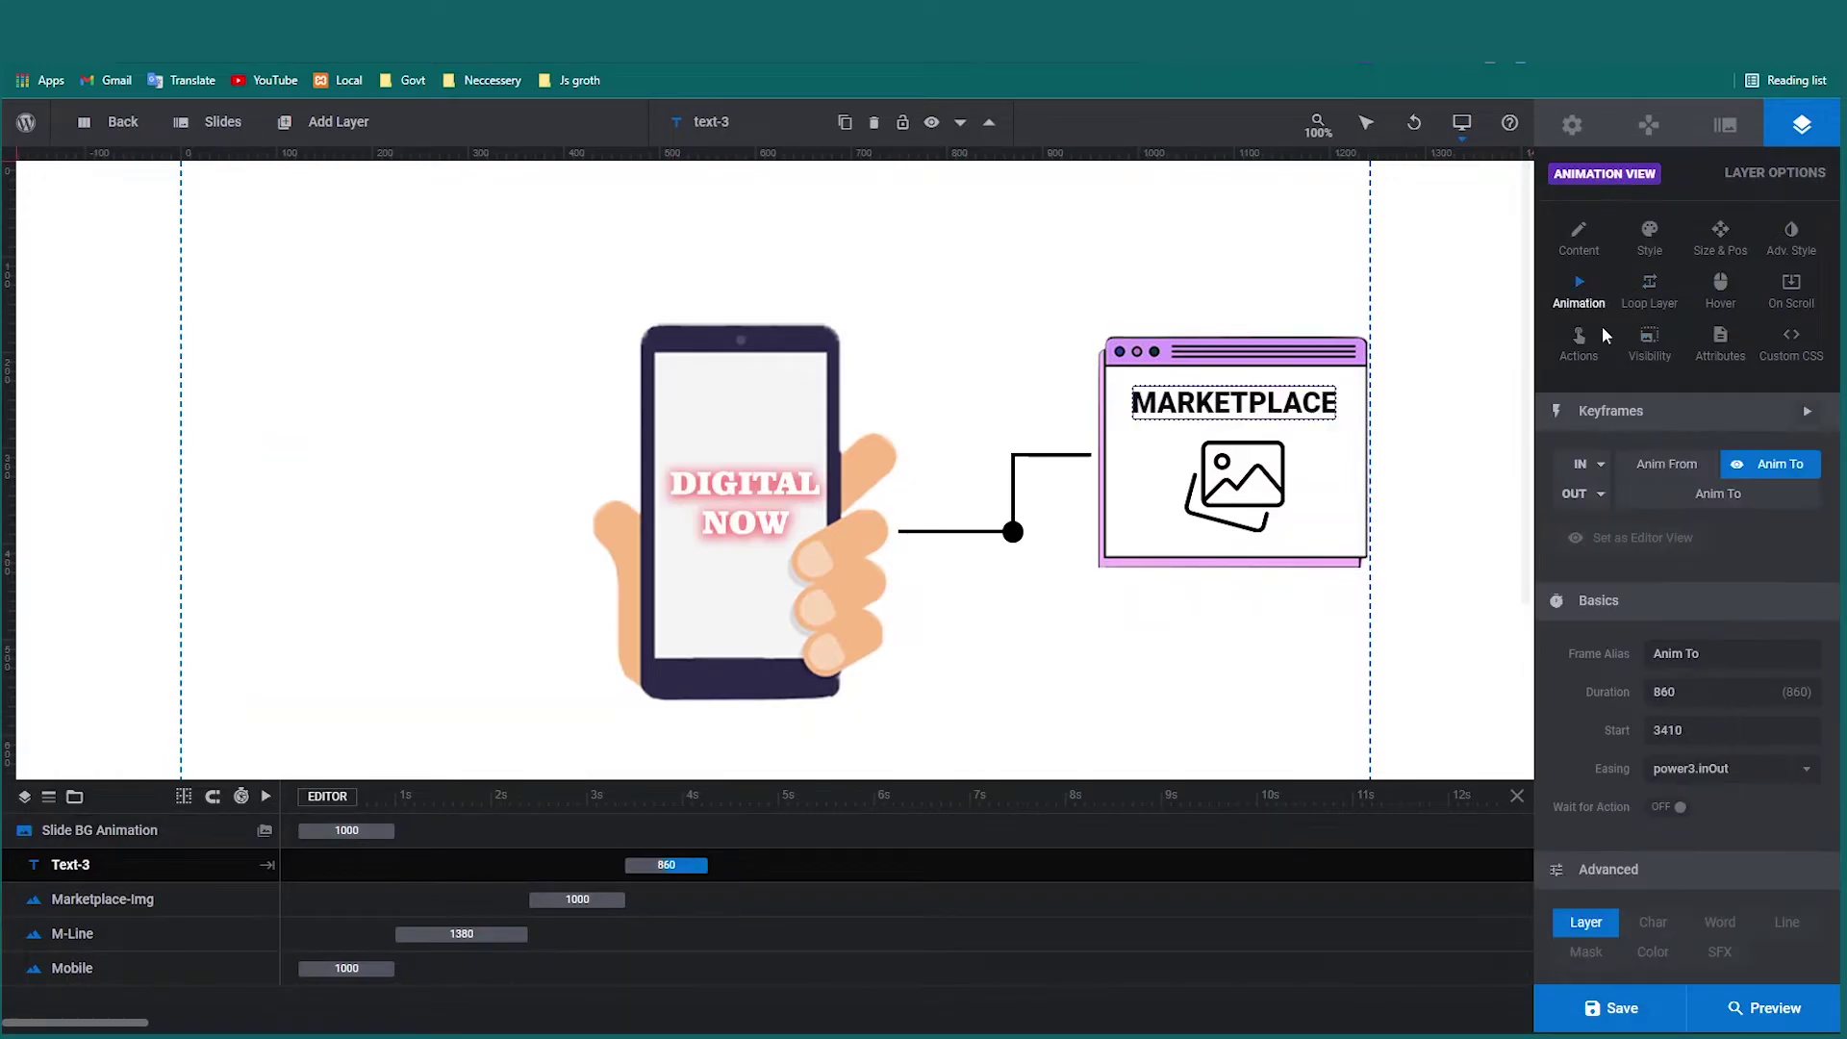
pyautogui.click(1600, 468)
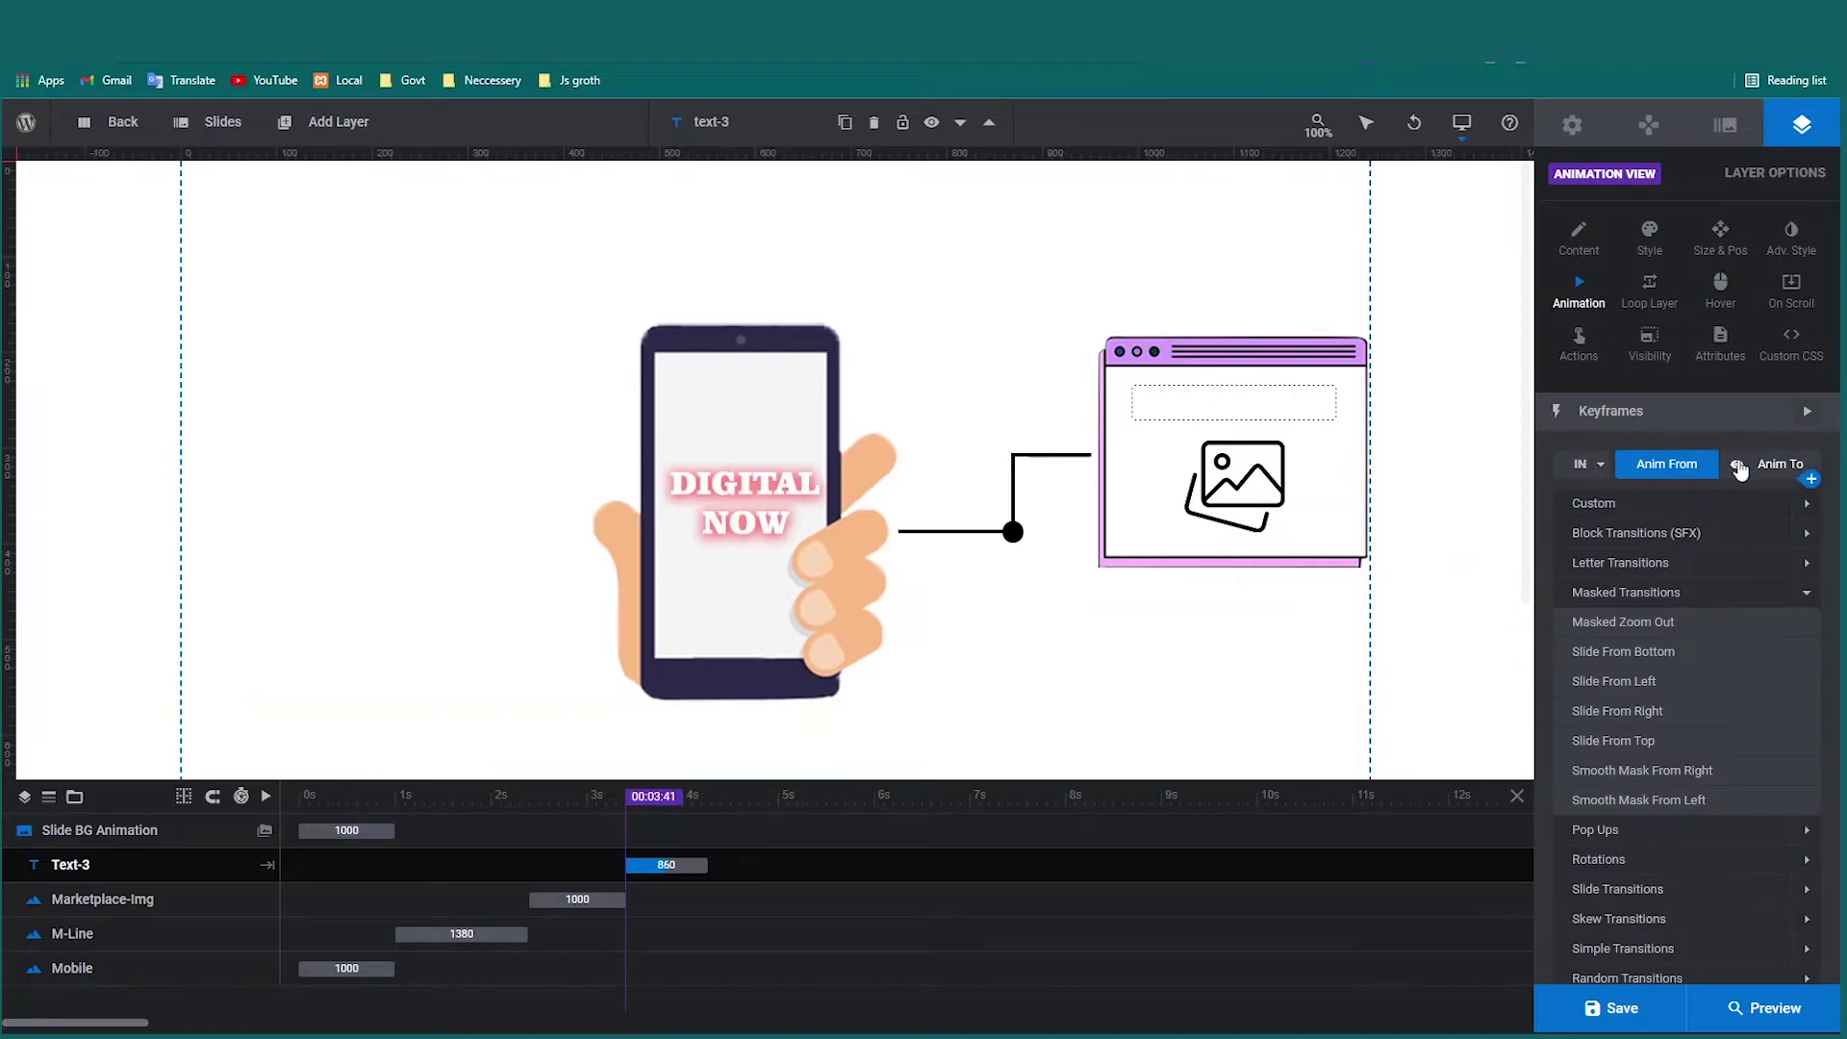
pyautogui.click(1746, 469)
pyautogui.click(1582, 466)
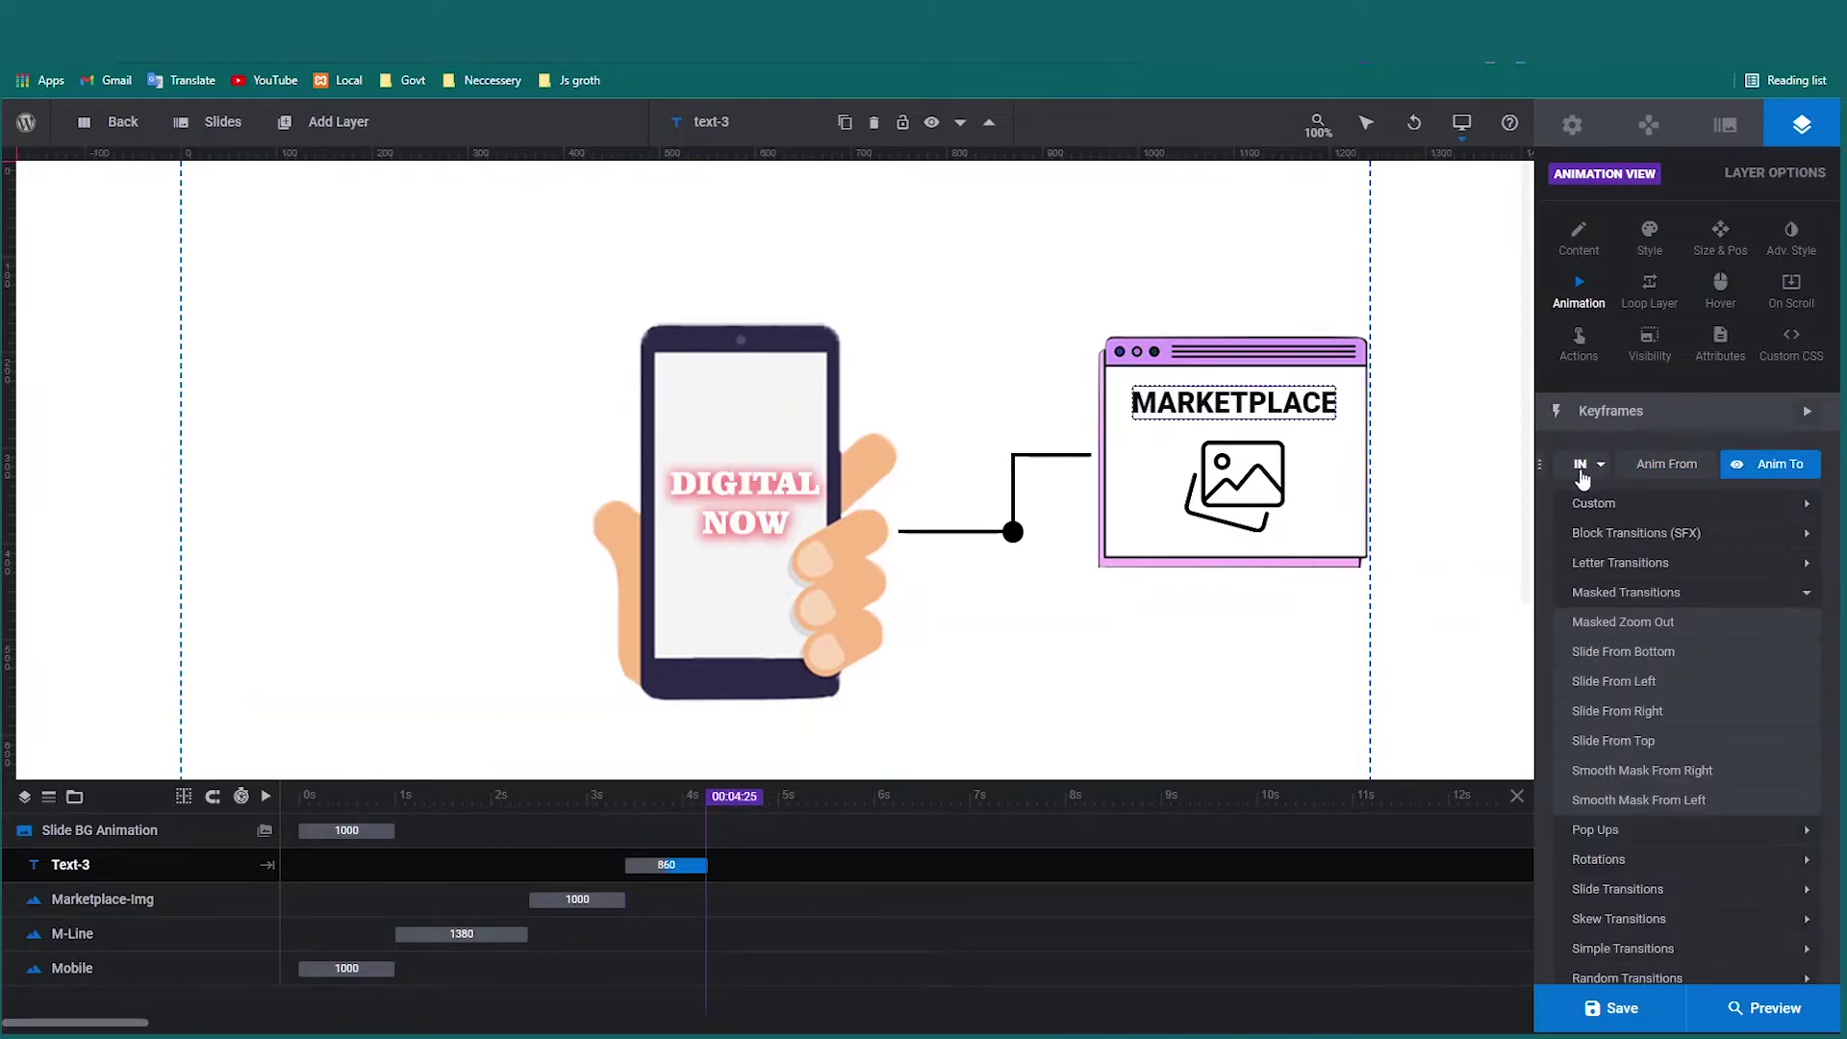
pyautogui.click(1593, 564)
pyautogui.click(1626, 623)
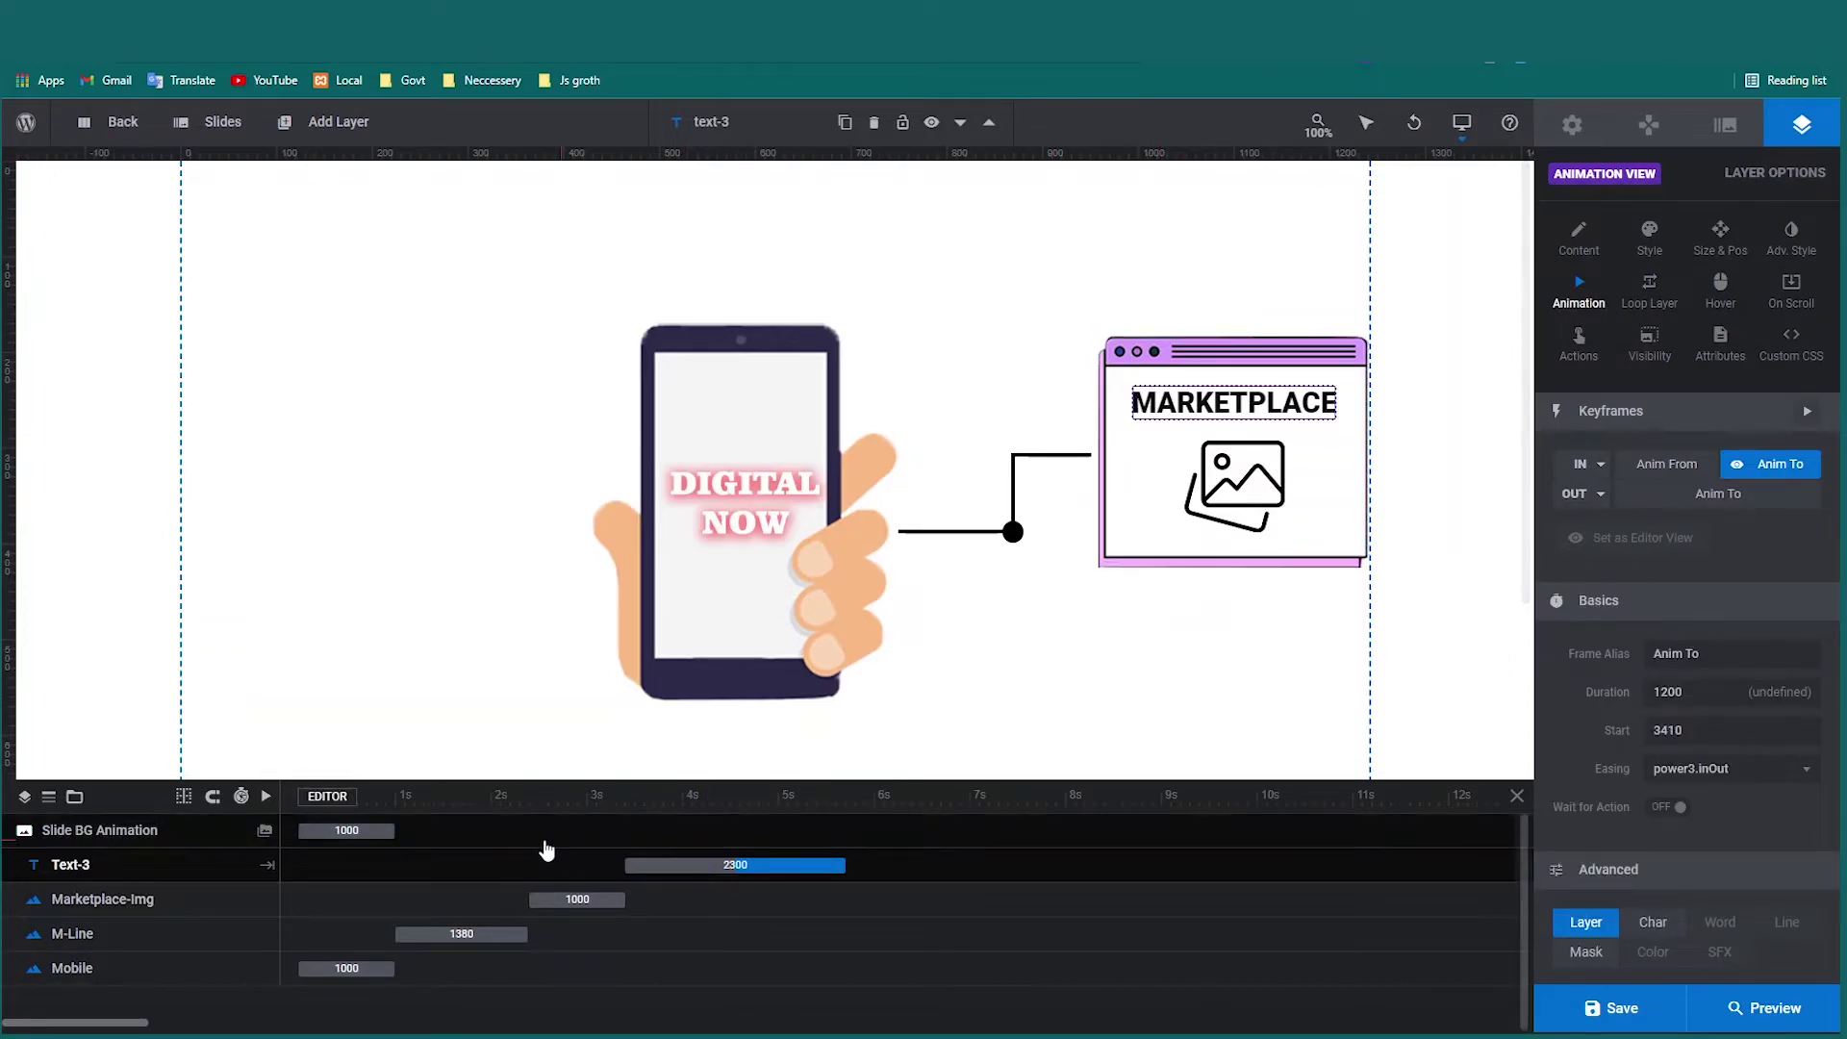
# Play the timeline, save the slide, and review the module in the full preview before returning to the editor.
pyautogui.click(265, 796)
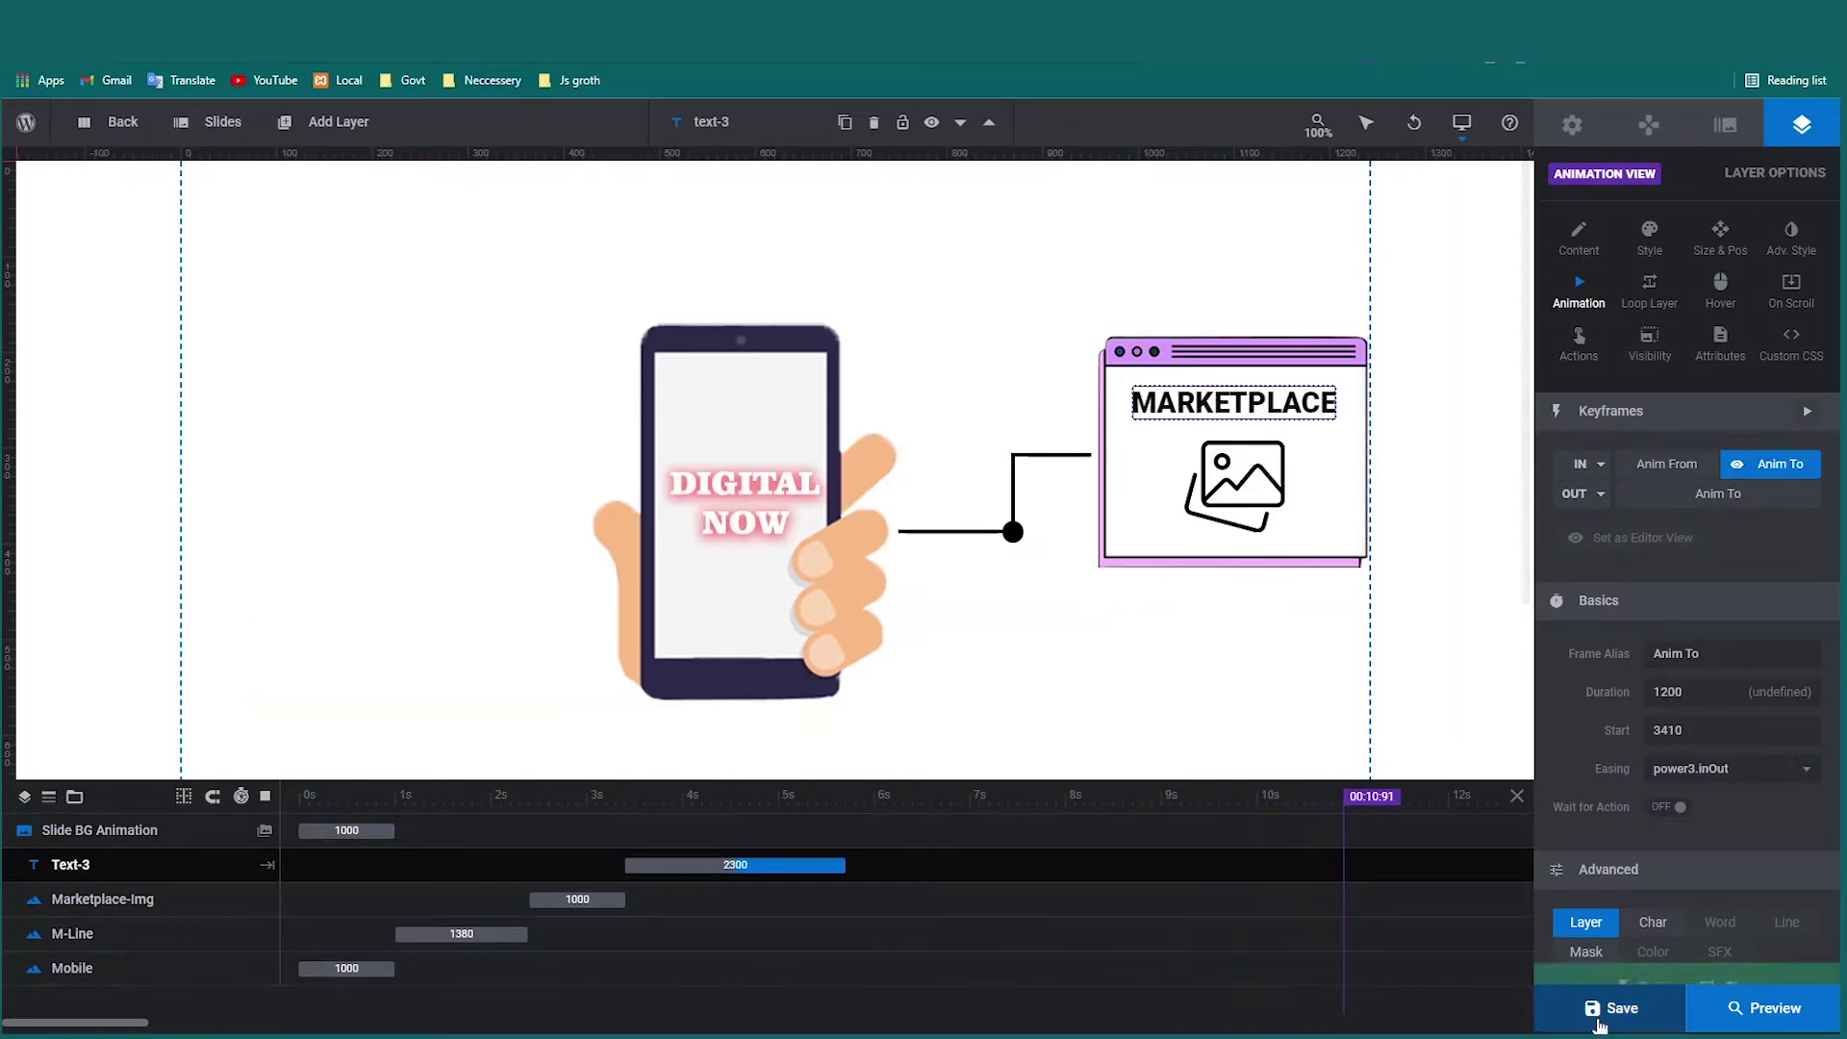
pyautogui.click(1641, 1007)
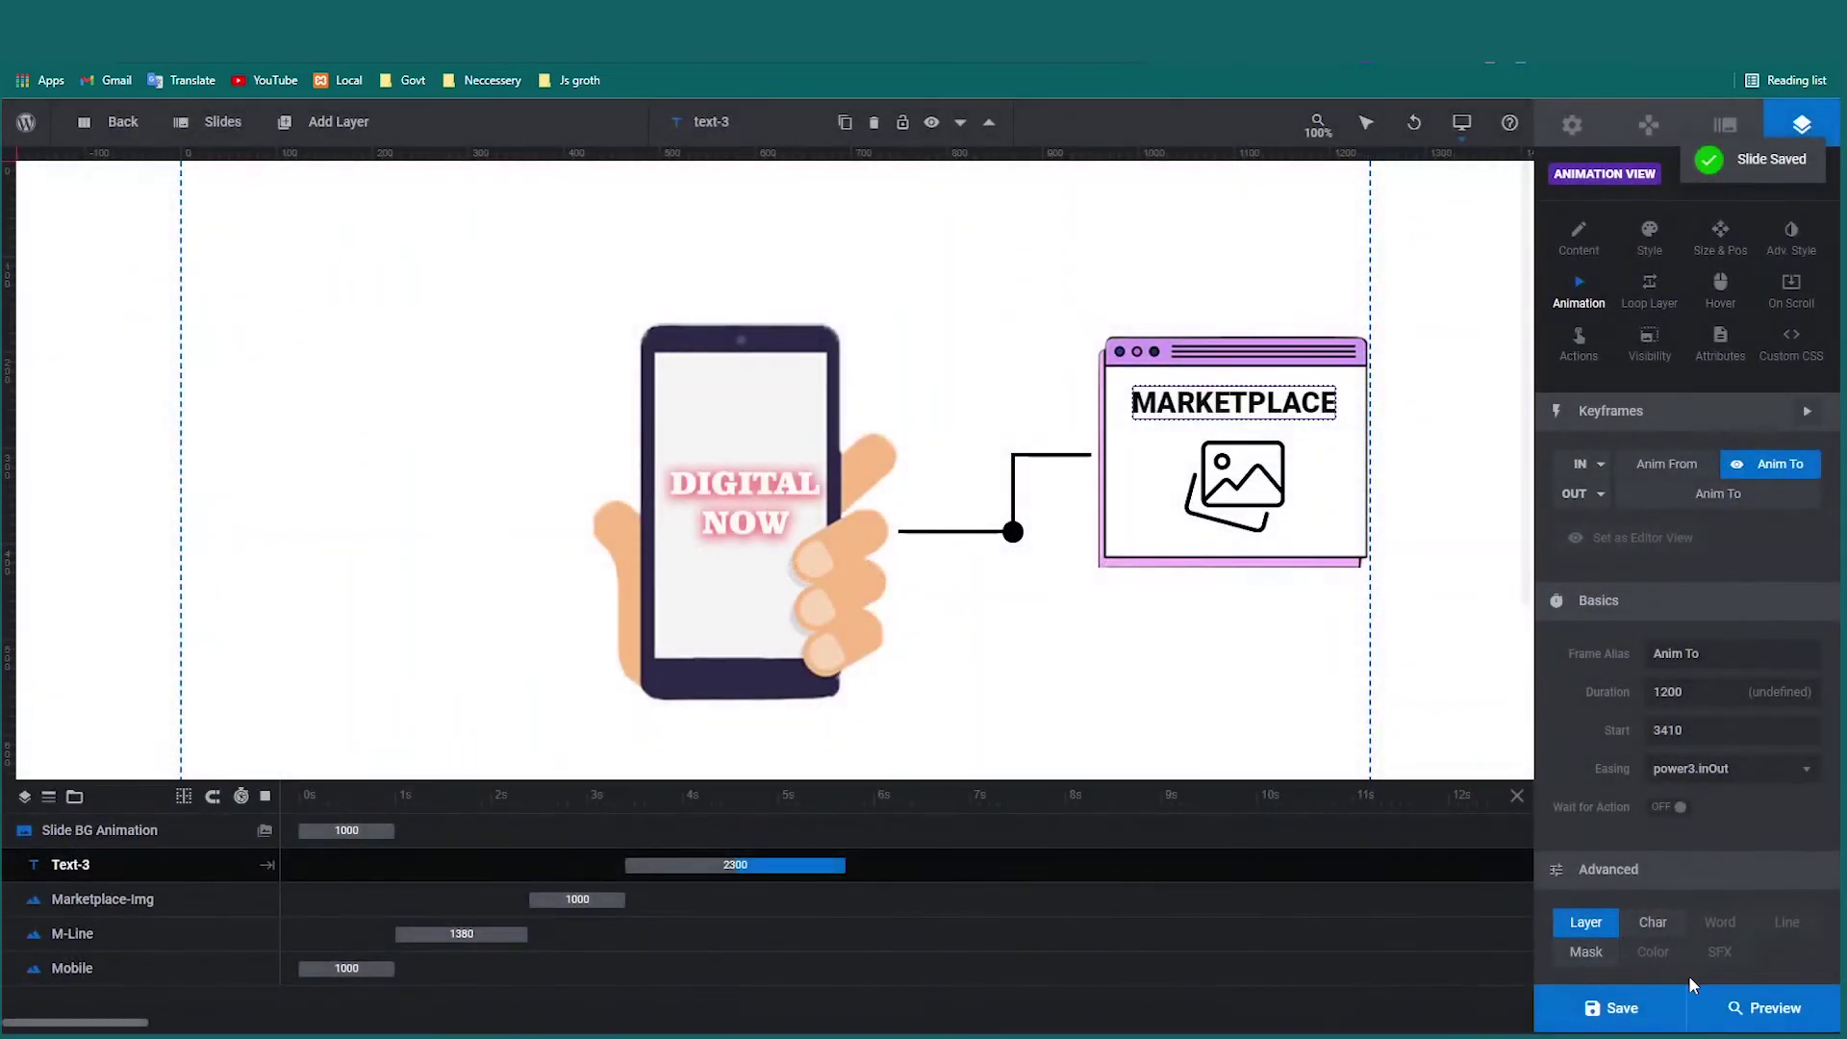
pyautogui.click(1727, 1008)
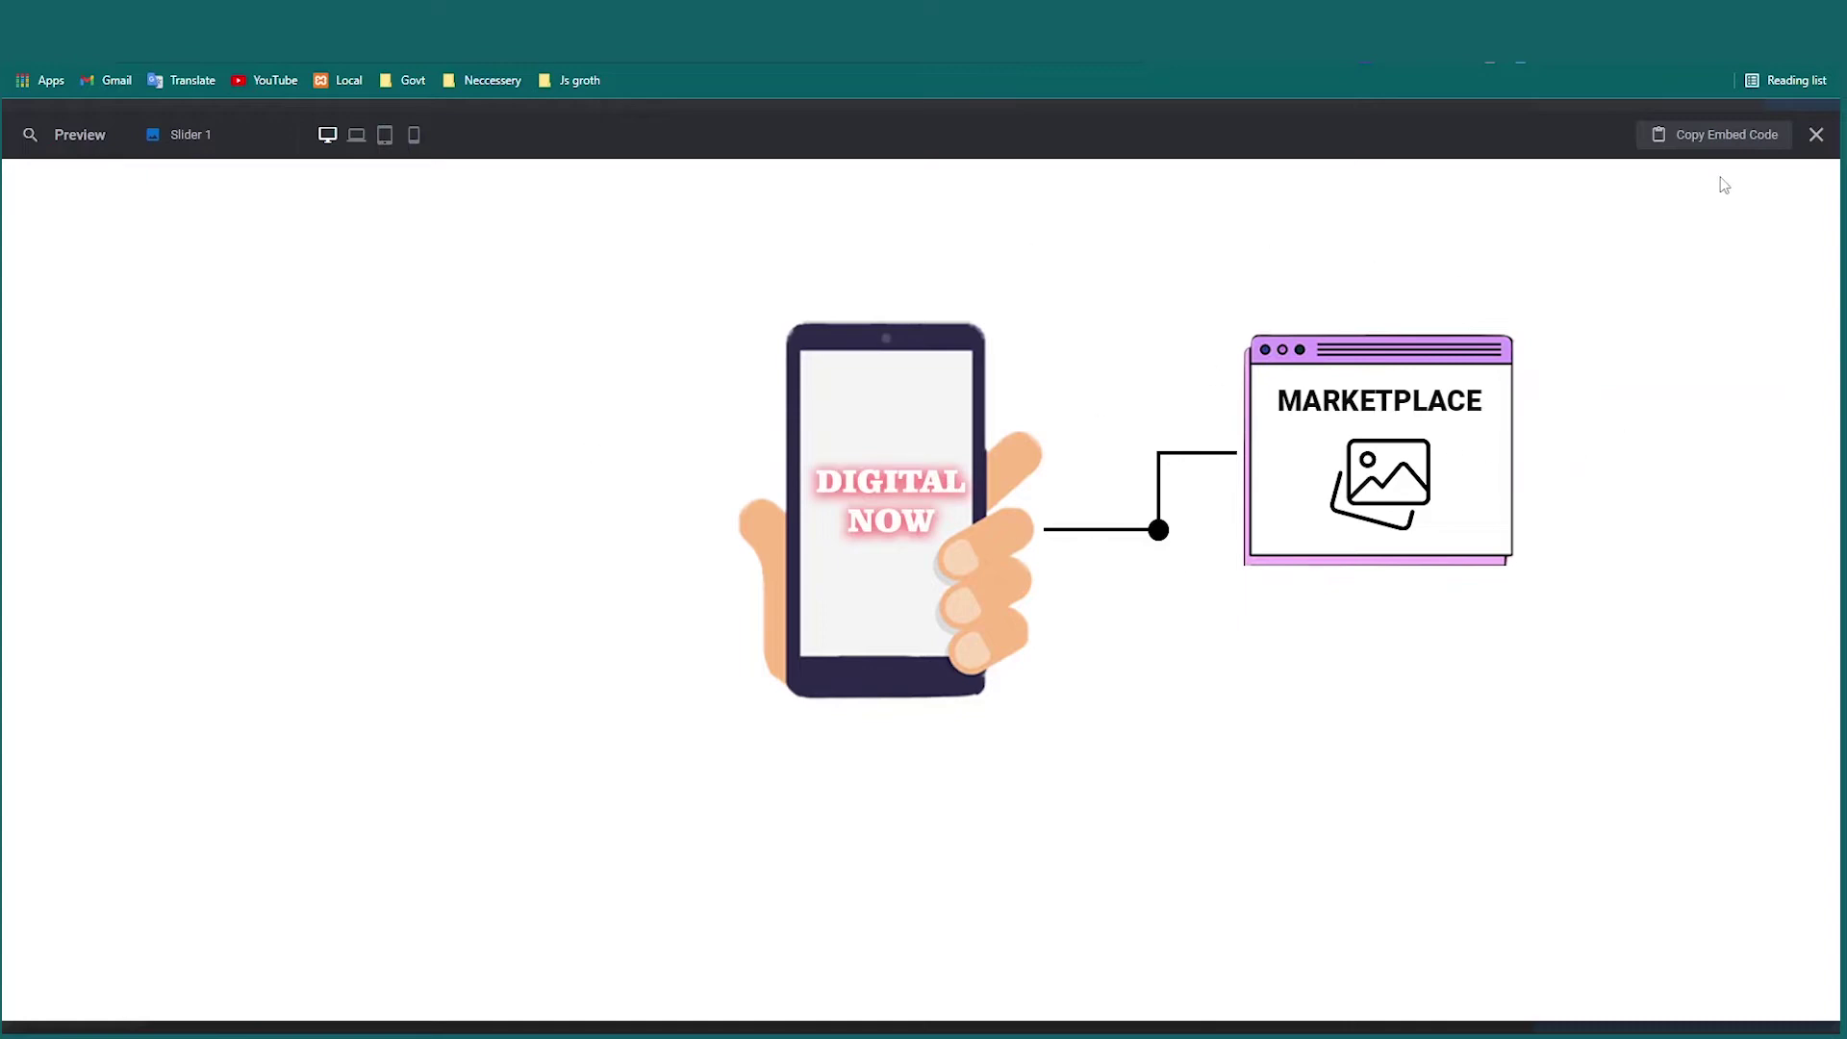
pyautogui.click(1799, 146)
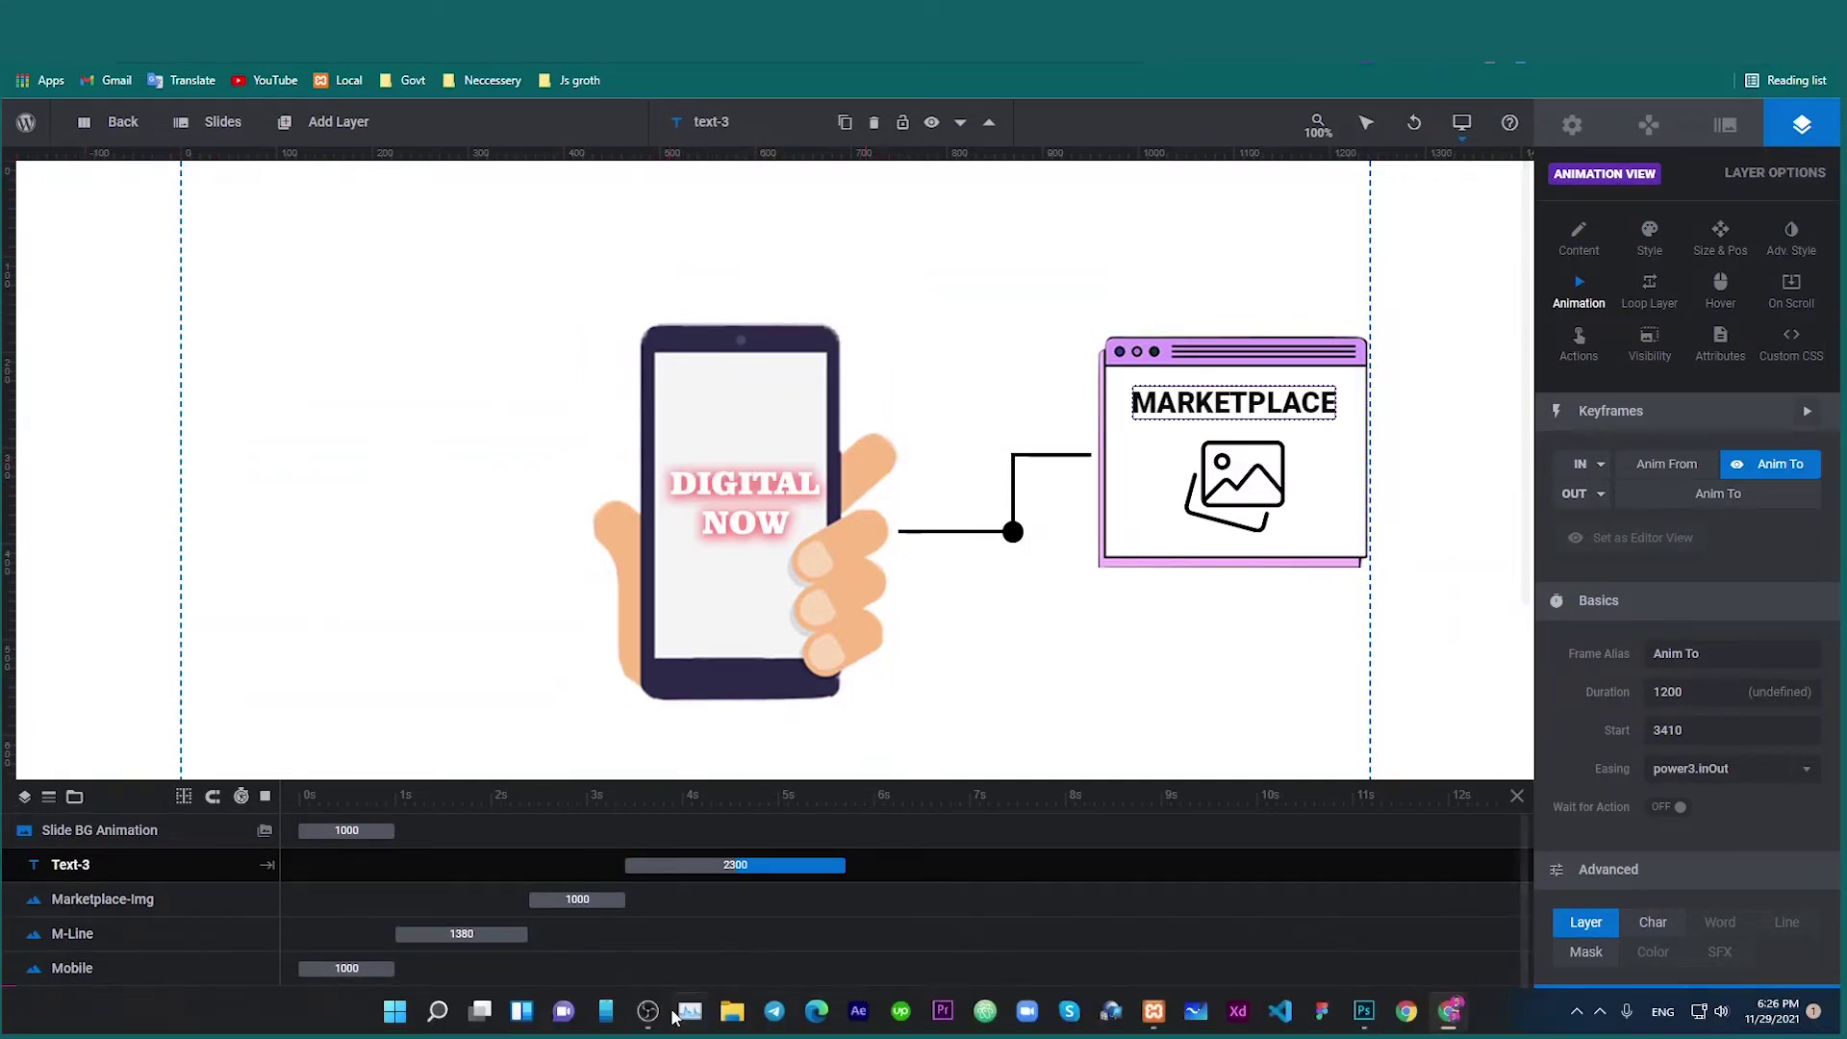
# Add another image layer and open the media library's file upload for it.
pyautogui.click(339, 121)
pyautogui.click(481, 189)
pyautogui.click(83, 190)
pyautogui.click(920, 532)
# In main.psd in Photoshop, expand the spotlight group and hide its SPOTLIGHT title, leaving the camera icon shown.
pyautogui.press('Escape')
pyautogui.press('v')
pyautogui.click(1482, 760)
pyautogui.click(577, 620)
pyautogui.click(1650, 777)
pyautogui.click(1630, 803)
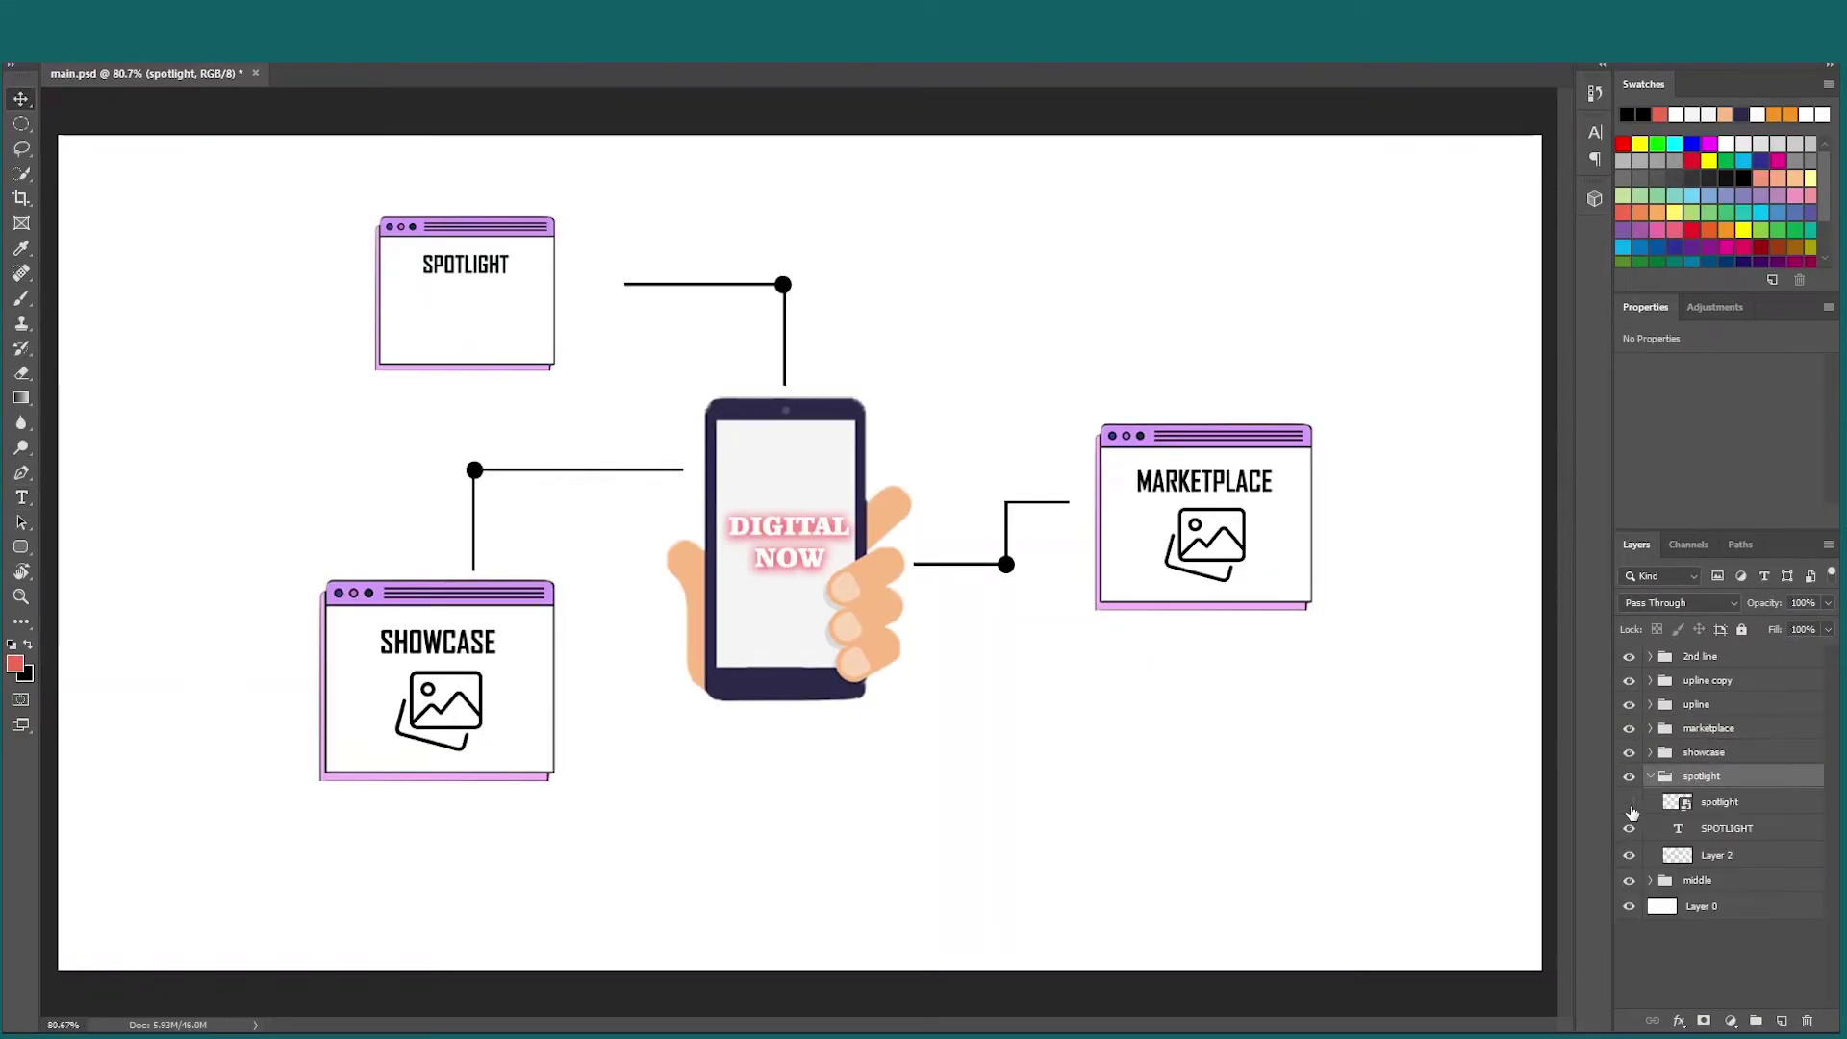
pyautogui.click(1629, 835)
# Quick-export the spotlight group as spotlight.png alongside the other exported images.
pyautogui.rightClick(1647, 781)
pyautogui.click(1703, 179)
pyautogui.click(754, 482)
# Quick-export the upline group as a PNG, replacing the suggested file name with one starting with spotlight.
pyautogui.rightClick(1696, 704)
pyautogui.click(1597, 434)
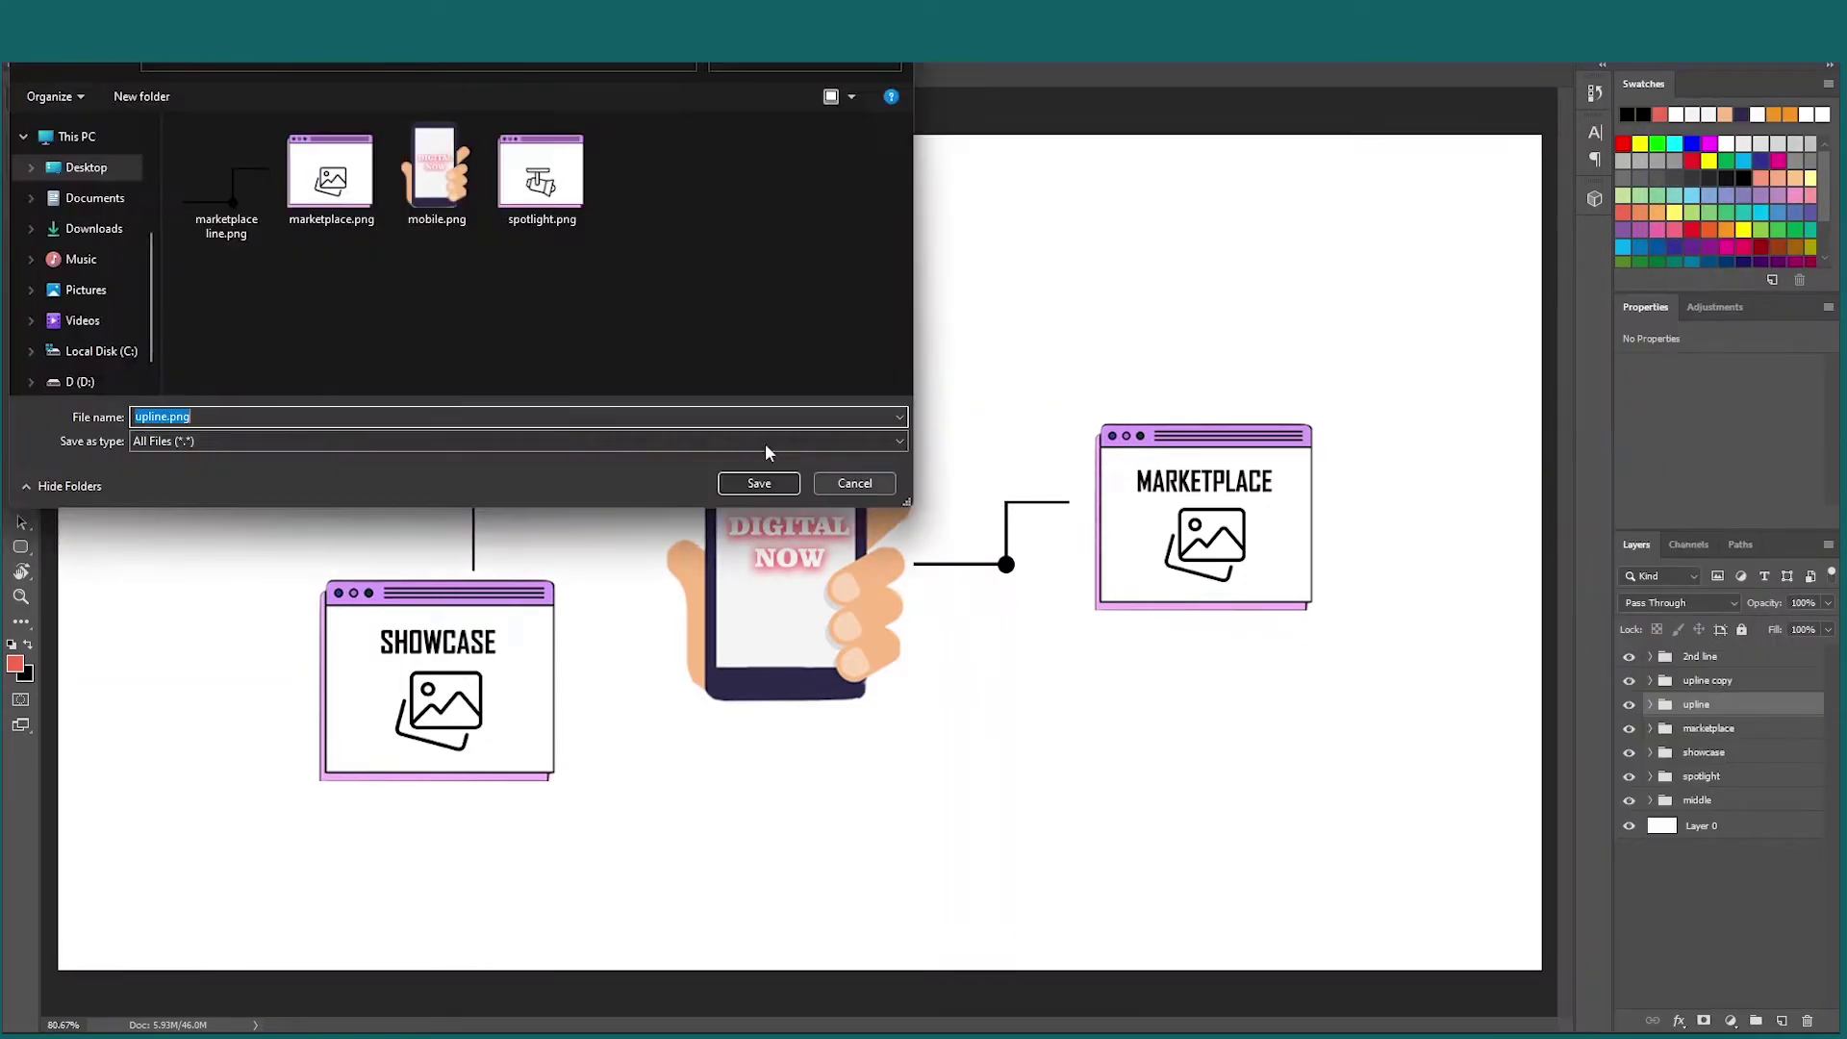
pyautogui.hotkey('ctrl', 'a')
pyautogui.write('spotlight')
pyautogui.click(759, 483)
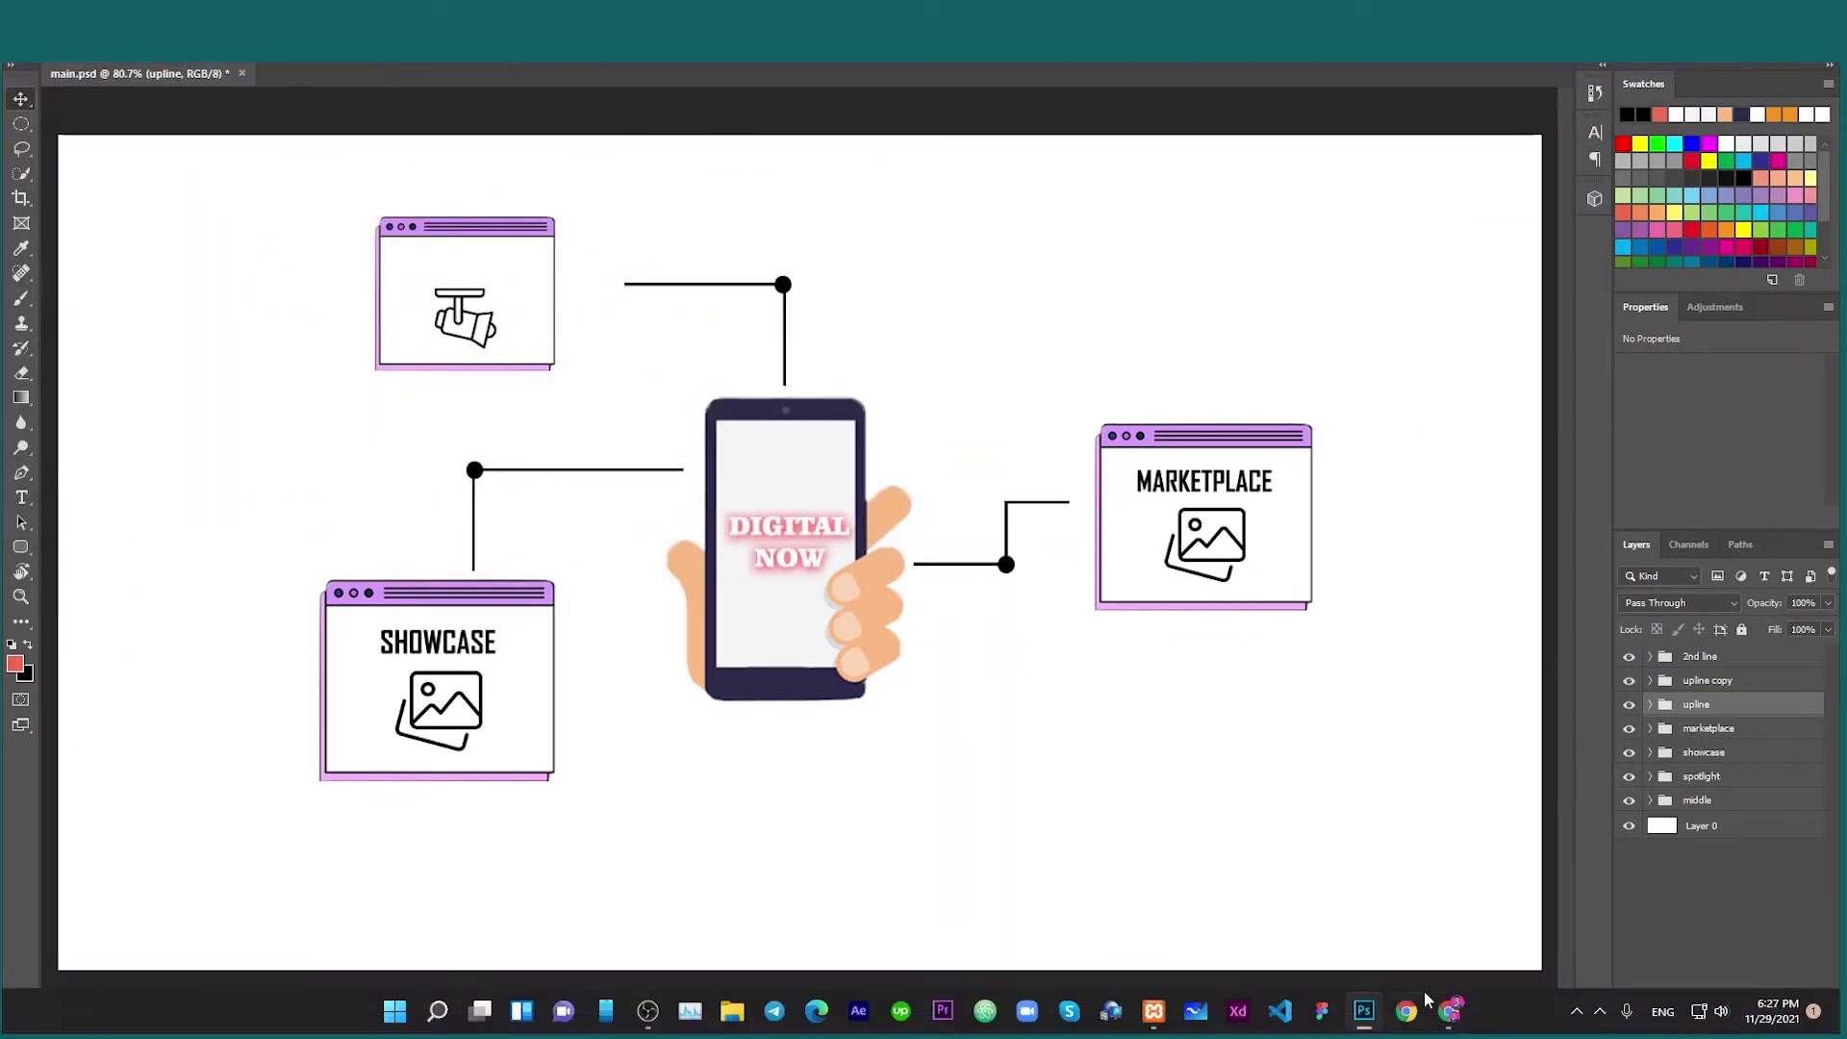
# Back in Slider Revolution, insert the exported spotlight line above the phone and shift the phone, marketplace line and card down.
pyautogui.click(1426, 997)
pyautogui.click(534, 183)
pyautogui.click(947, 725)
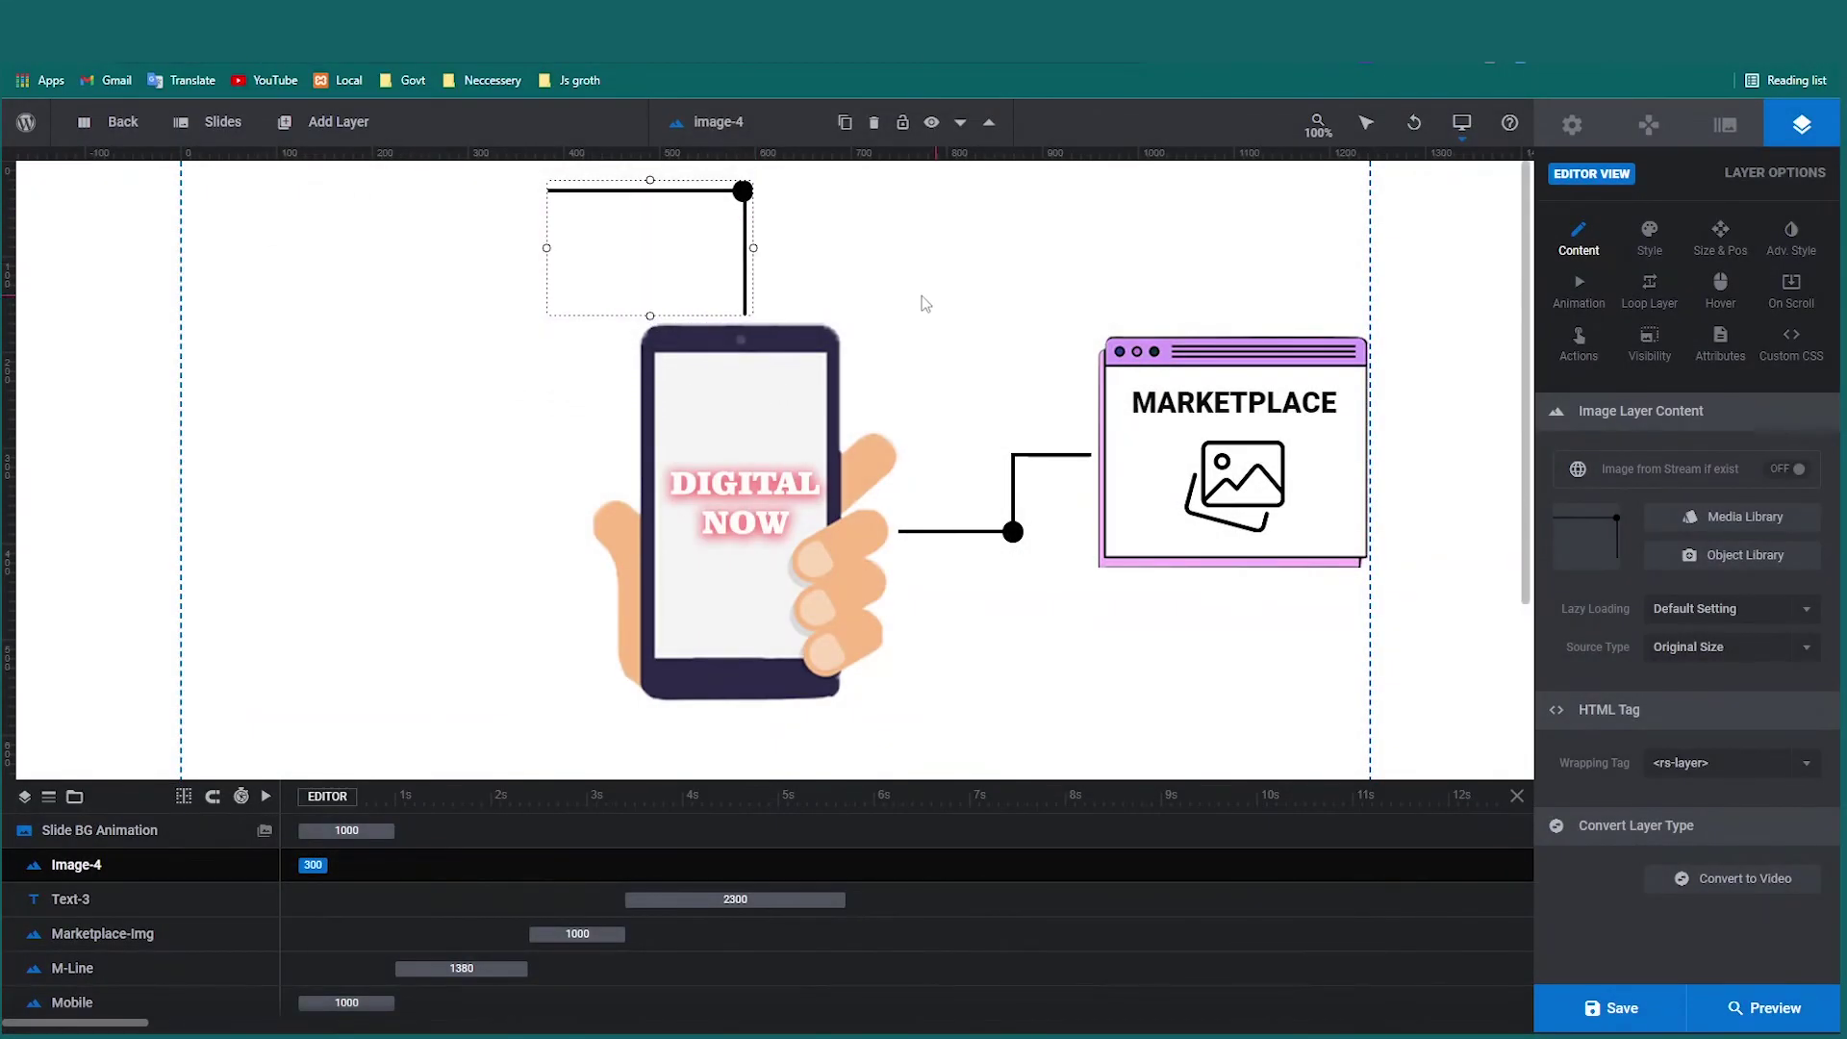
pyautogui.click(921, 423)
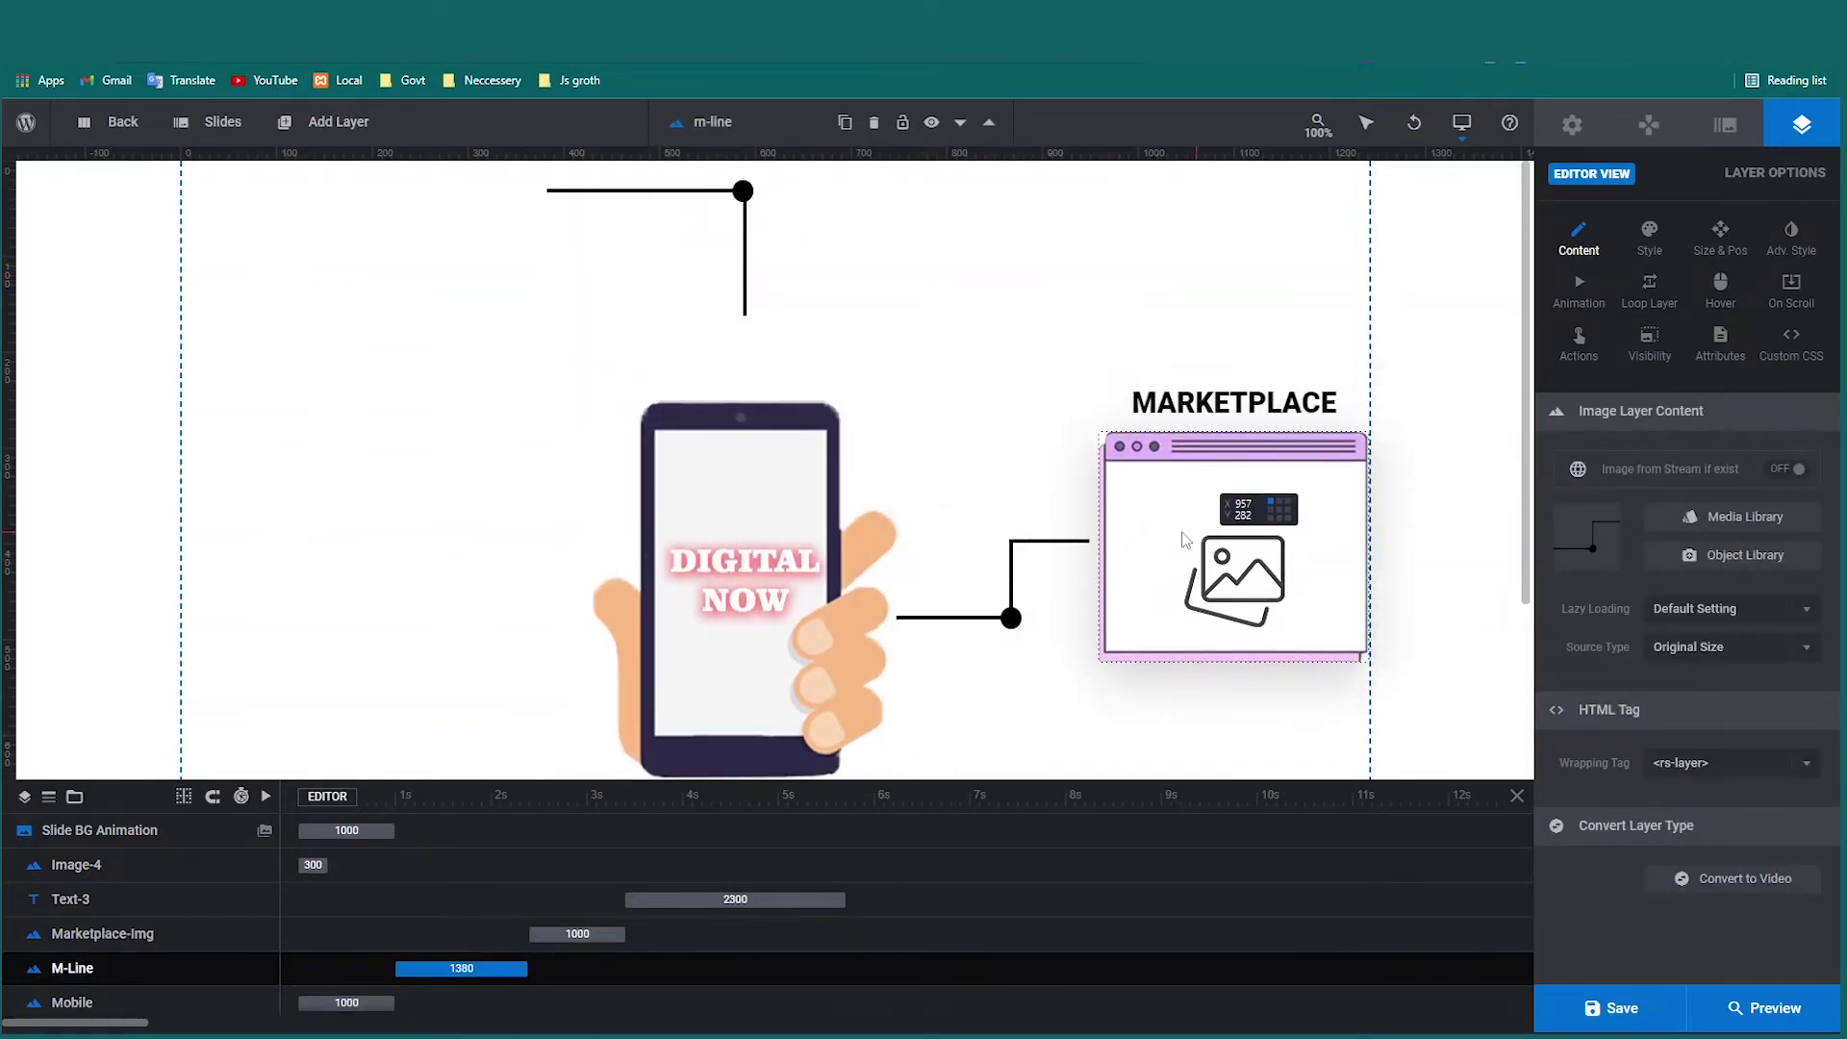
# Add an image layer with the exported spotlight card and place it beside the free end of the upper line.
pyautogui.click(339, 122)
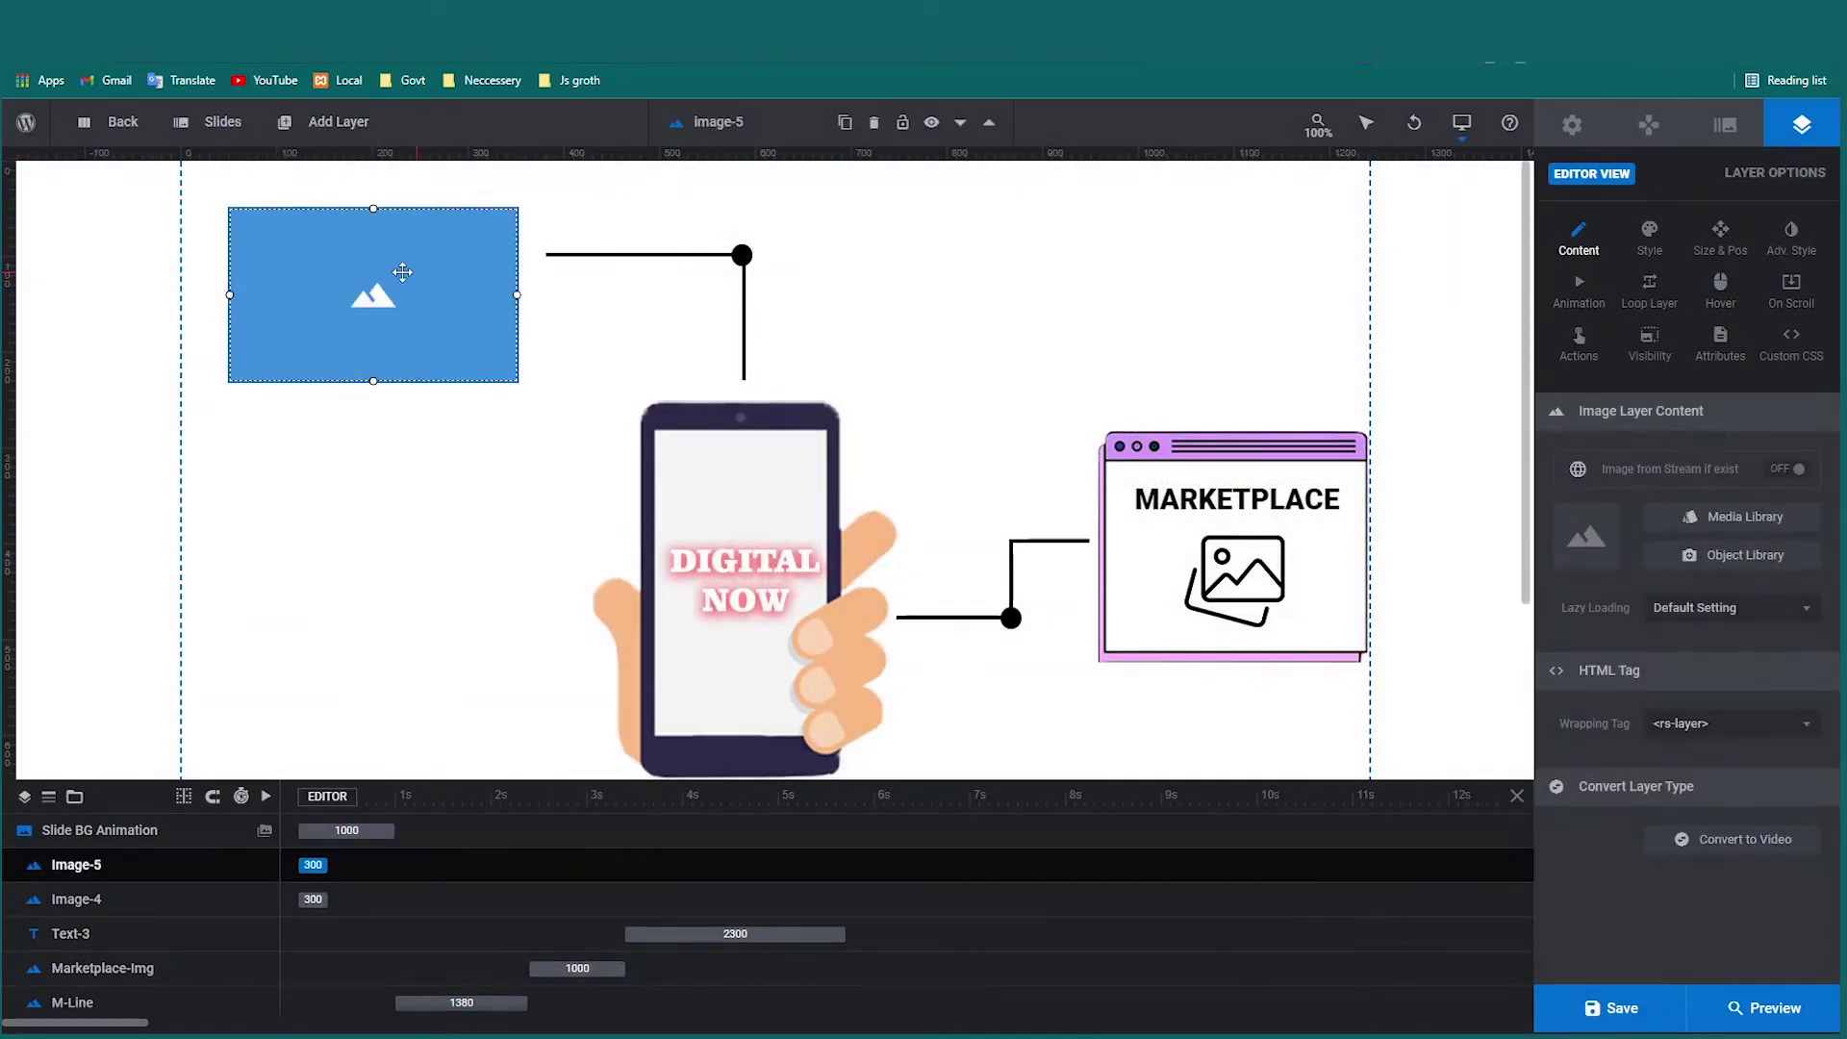
pyautogui.click(1741, 516)
pyautogui.click(635, 178)
pyautogui.click(969, 728)
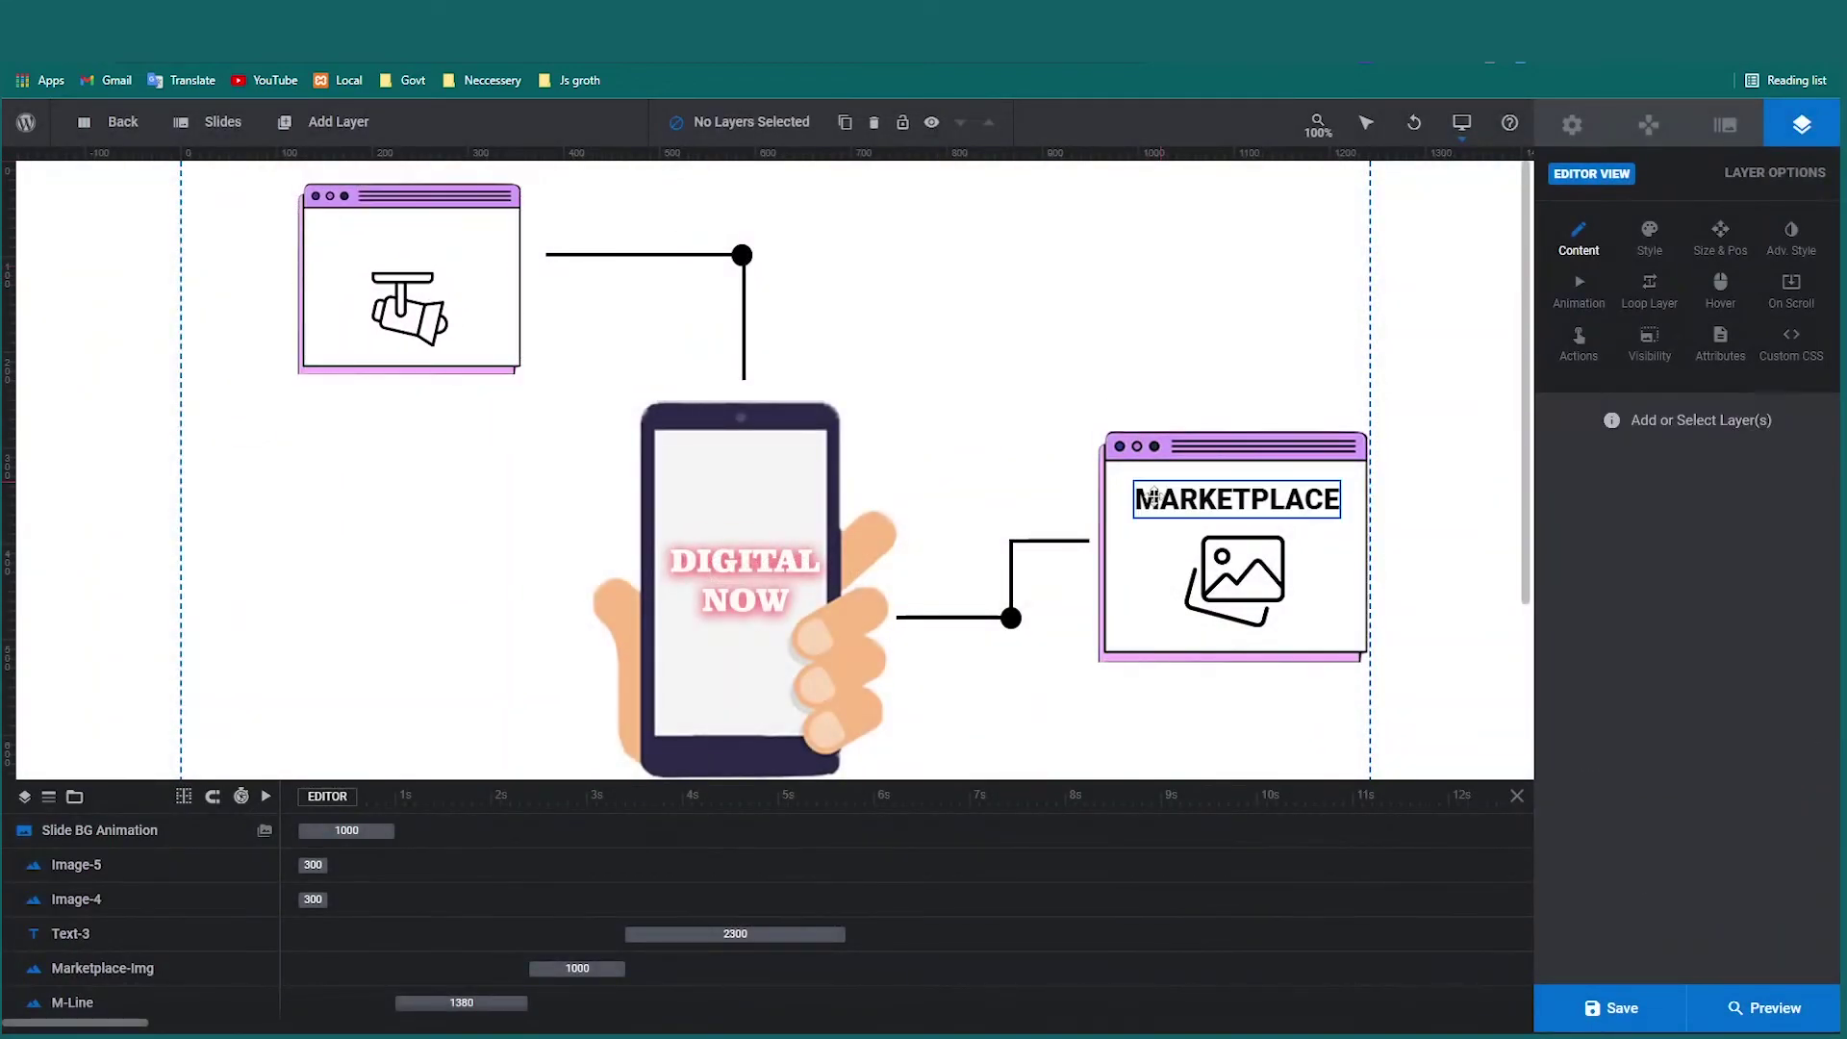
# Duplicate the MARKETPLACE title, place one of the two over the spotlight card and raise Copy Text-3 above the image layers.
pyautogui.click(1237, 498)
pyautogui.click(845, 123)
pyautogui.click(887, 157)
pyautogui.moveTo(1225, 495); pyautogui.dragTo(420, 223)
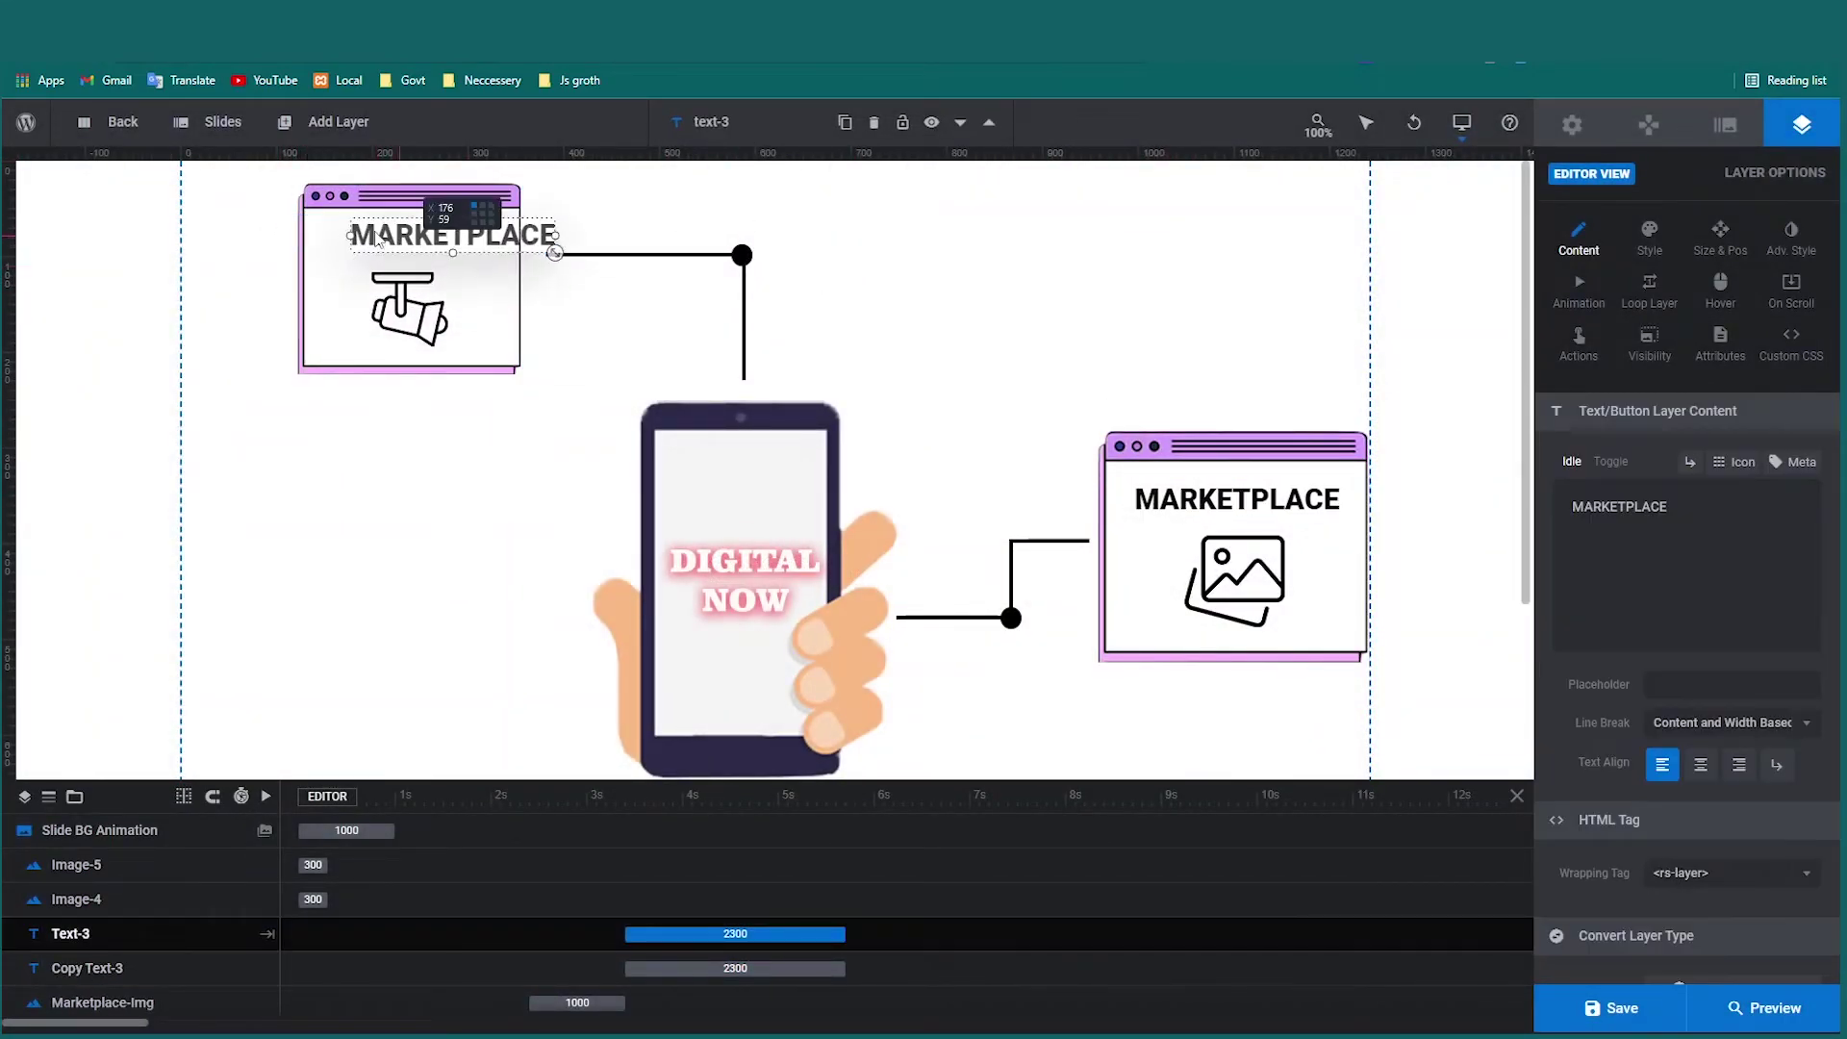
pyautogui.scroll(-1, 132, 866)
pyautogui.moveTo(132, 866); pyautogui.dragTo(149, 839)
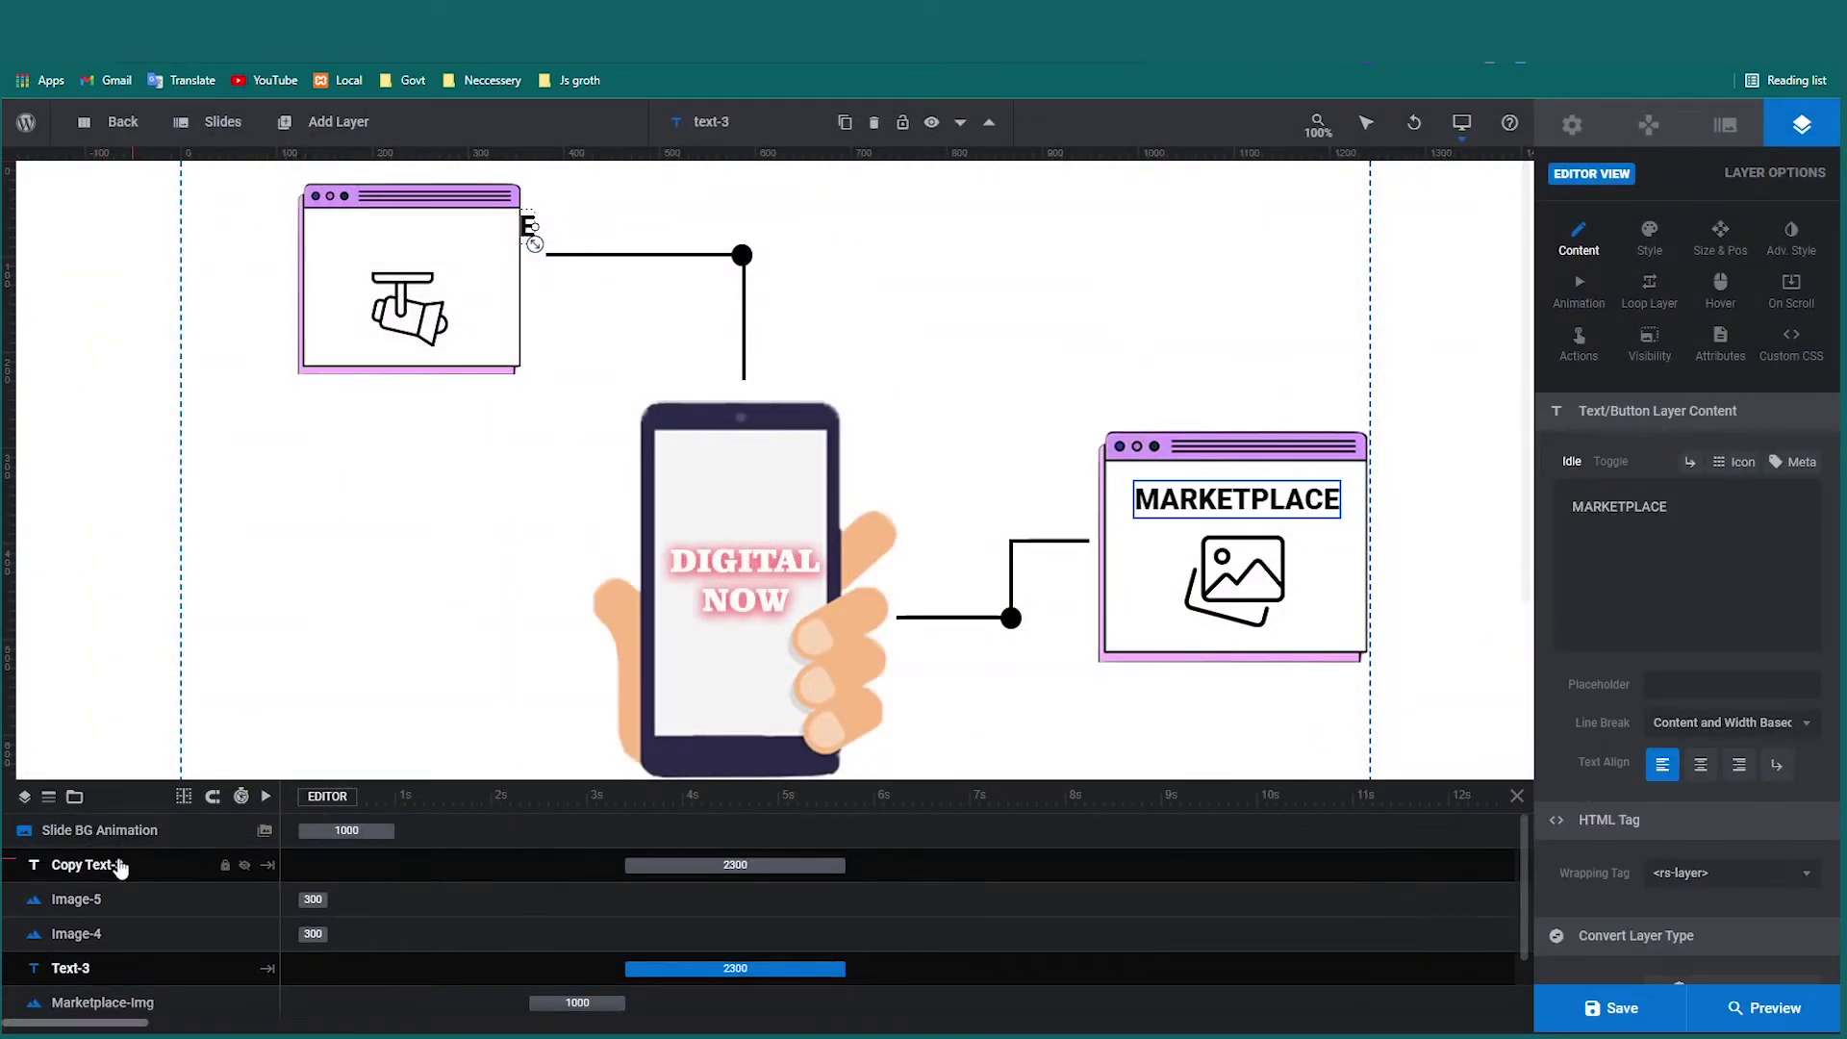
pyautogui.click(86, 864)
pyautogui.doubleClick(1597, 507)
pyautogui.write('SPII')
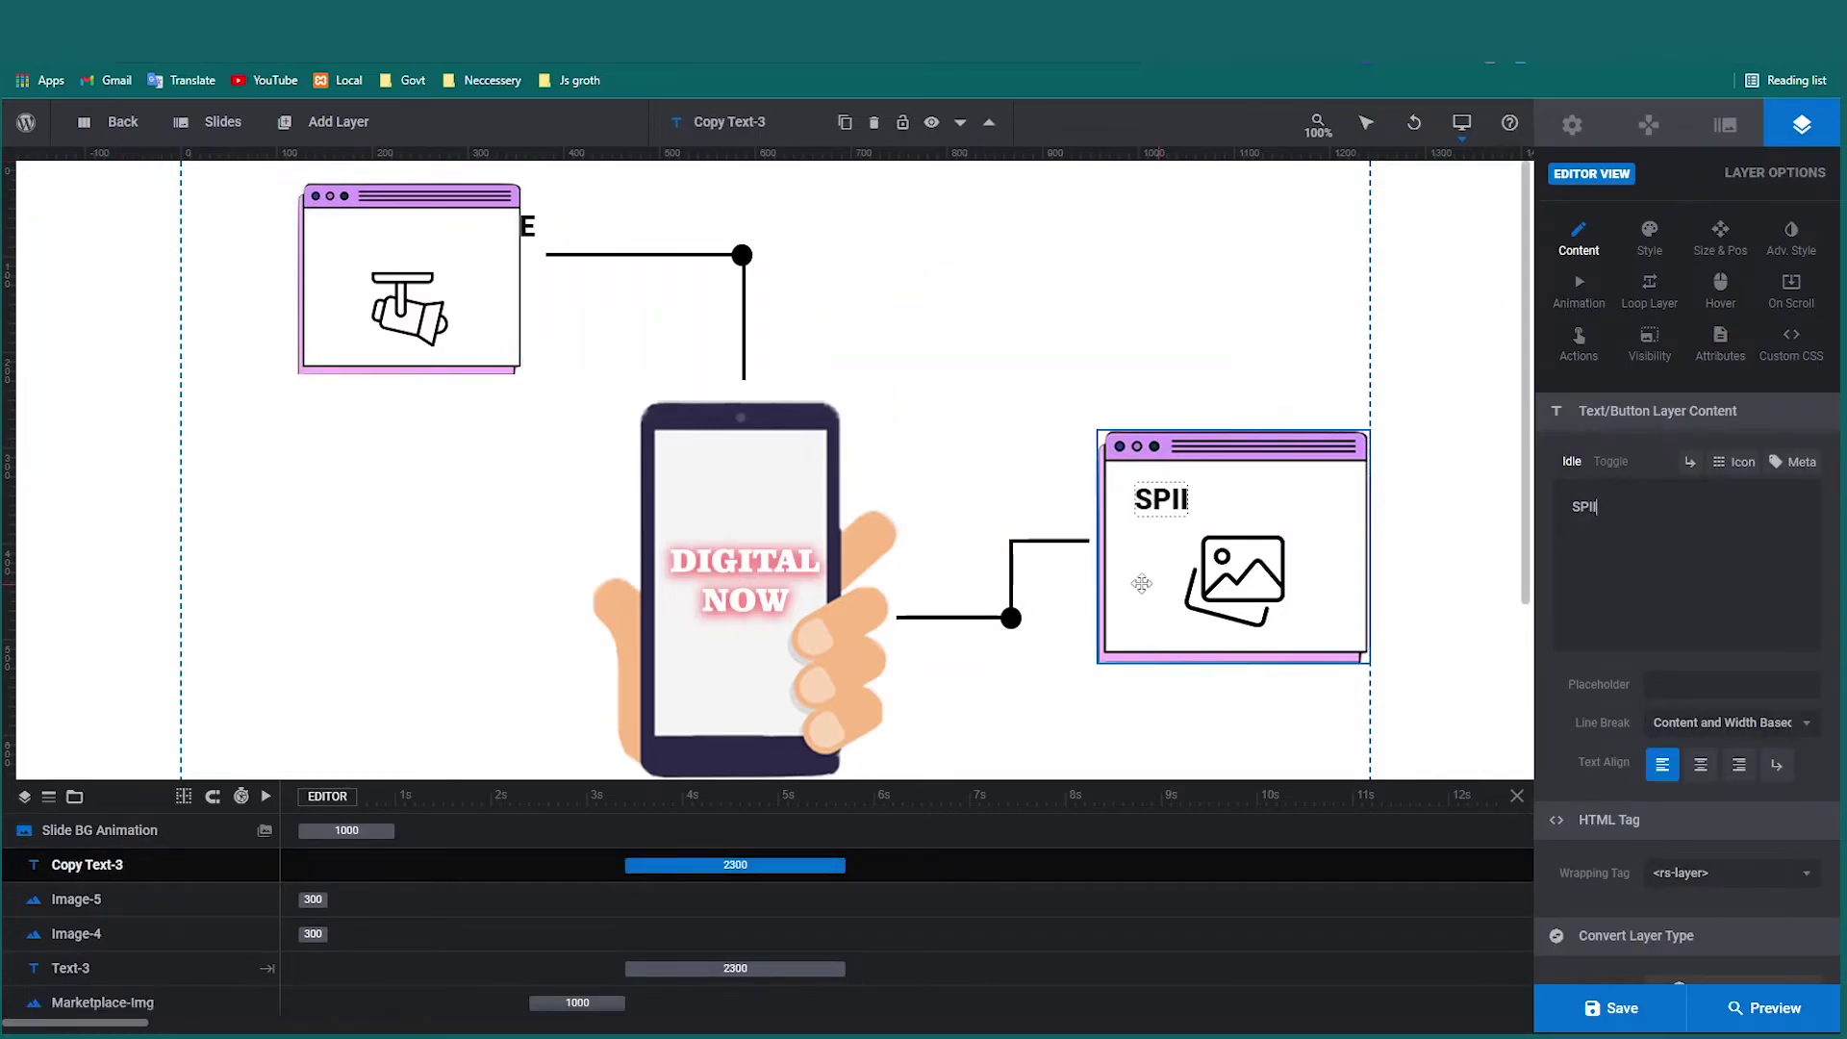
pyautogui.hotkey('ctrl', 'z')
pyautogui.hotkey('ctrl', 'z')
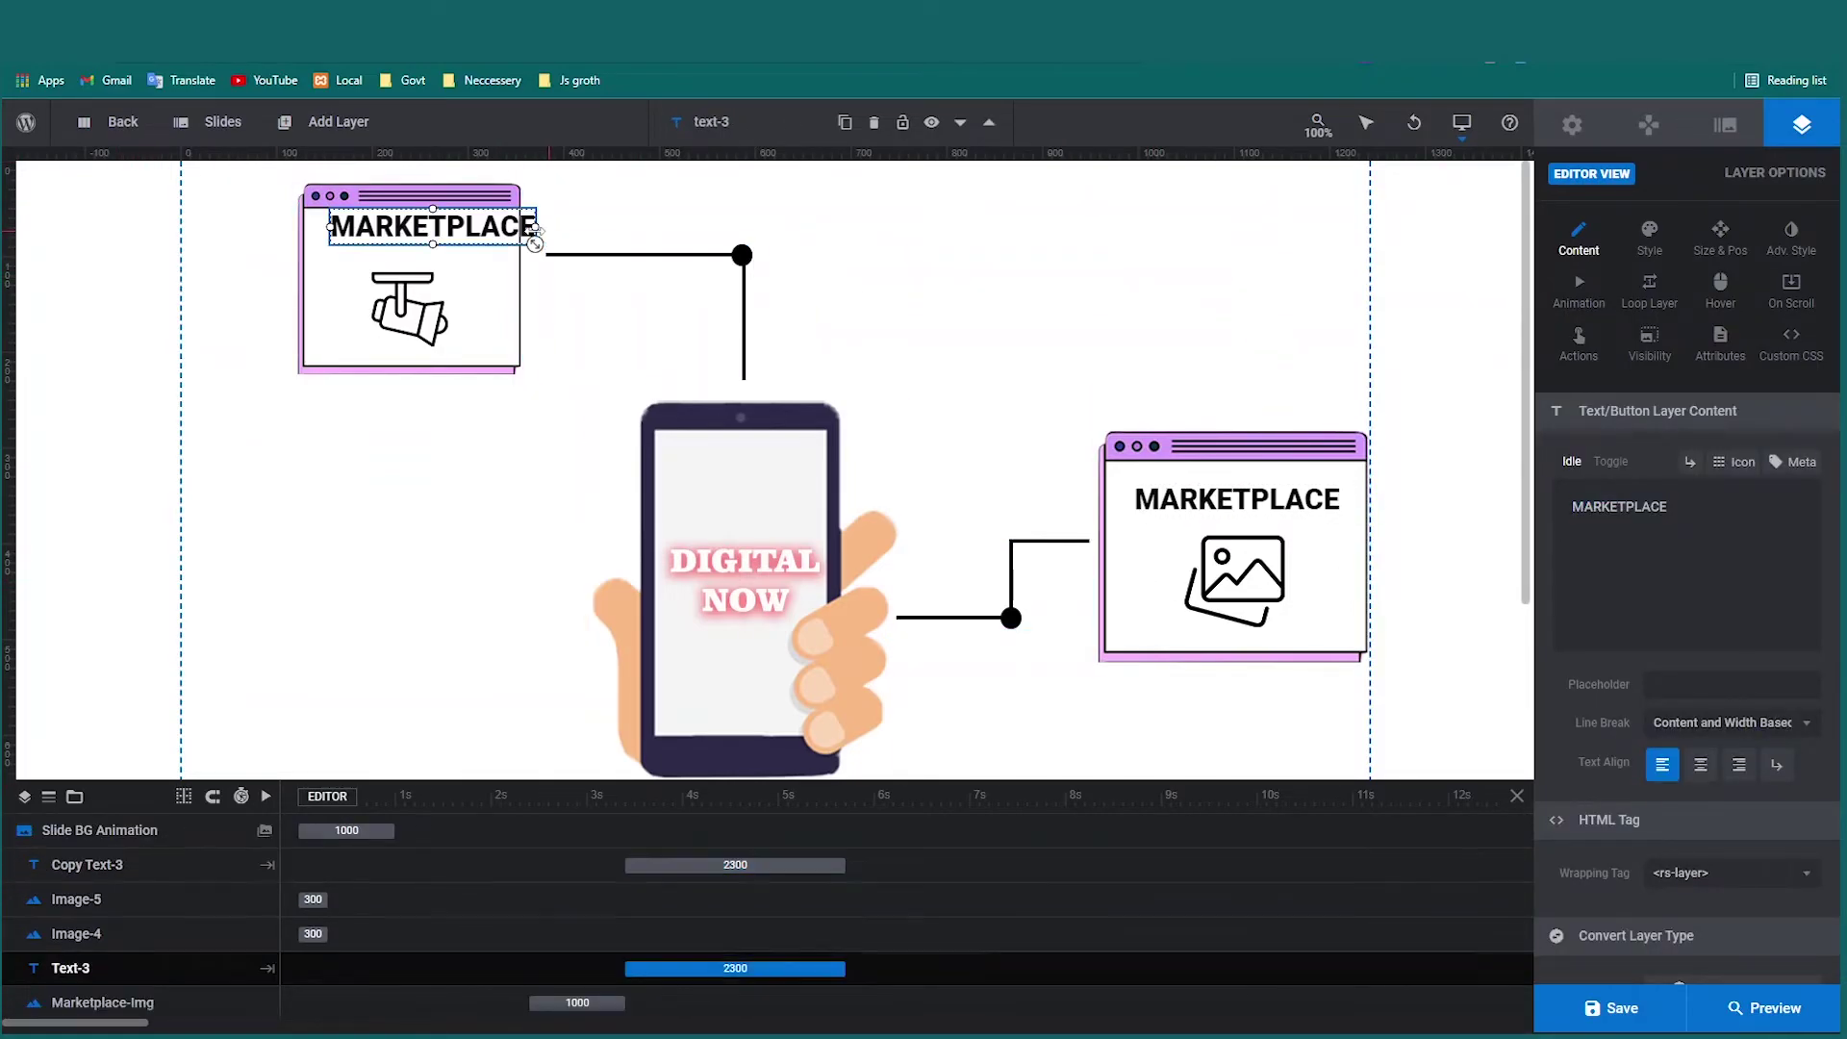
# Retitle the copied text on the spotlight card SPOTLIGHT and shift its intro to follow the MARKETPLACE title's 2100 ms animation.
pyautogui.hotkey('ctrl', 'z')
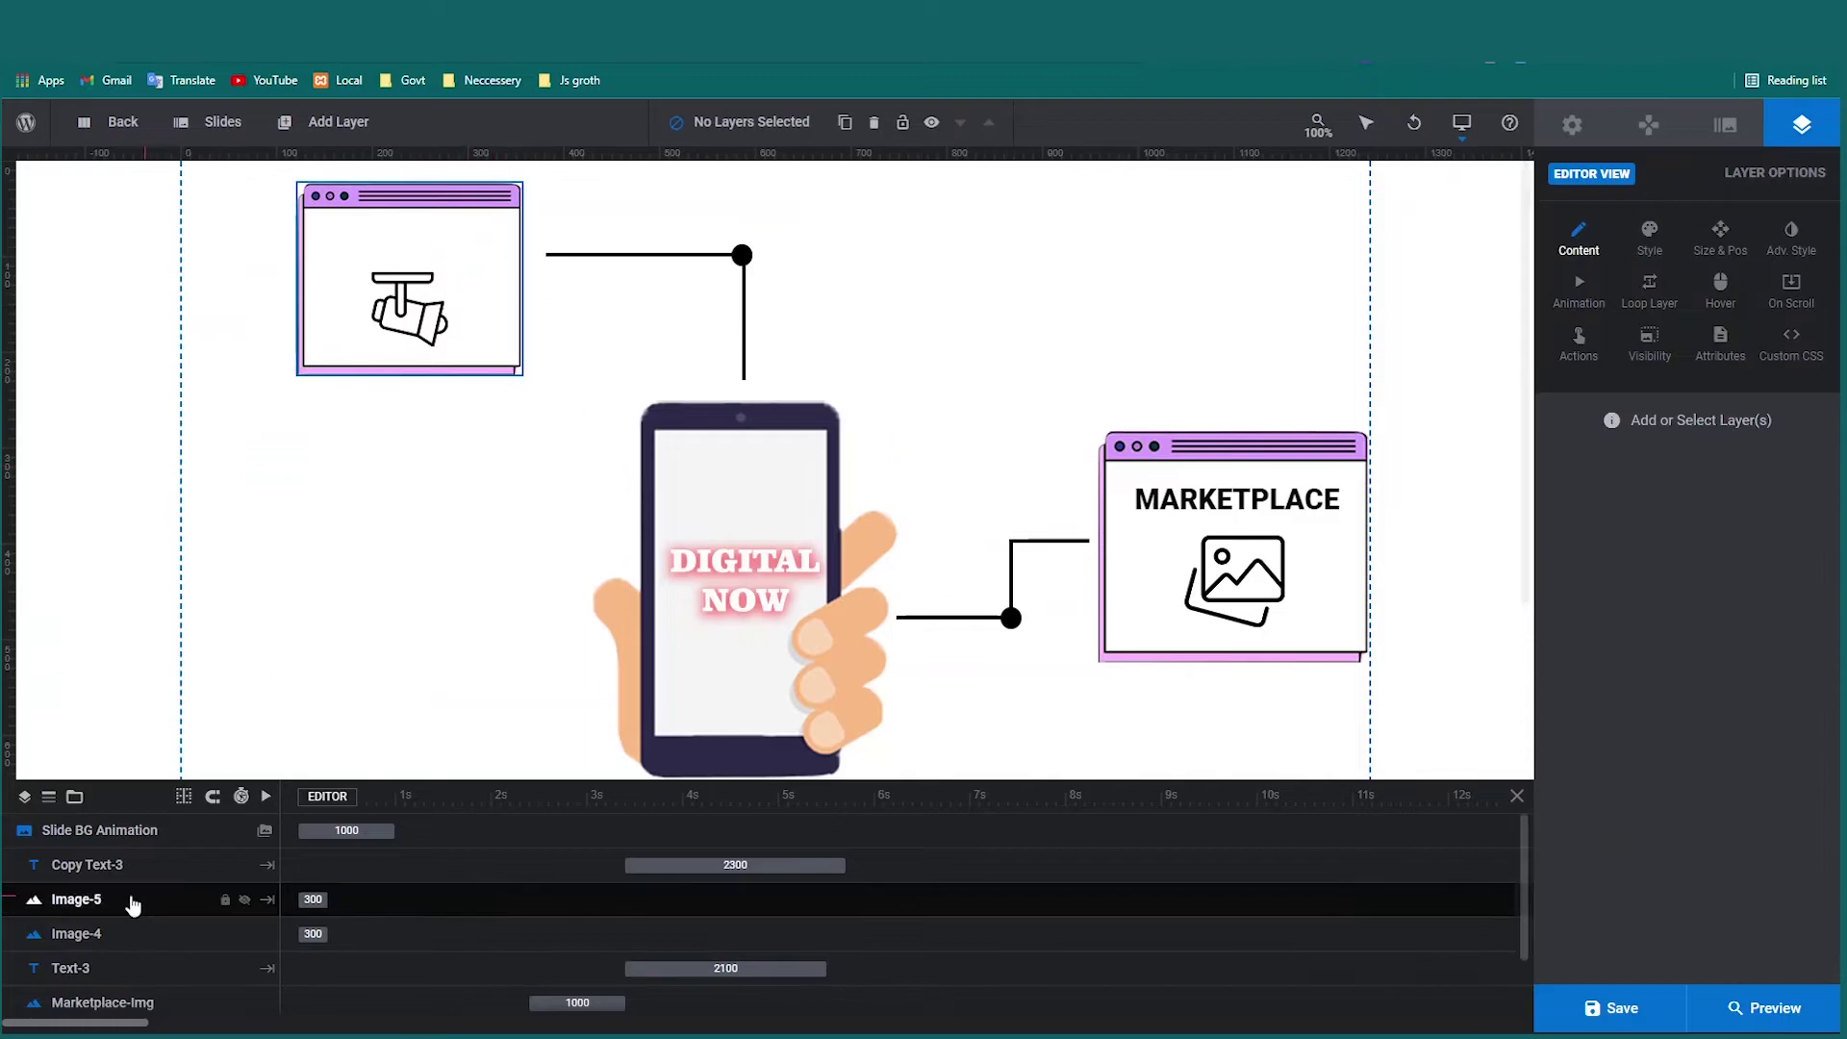
pyautogui.hotkey('ctrl', 'z')
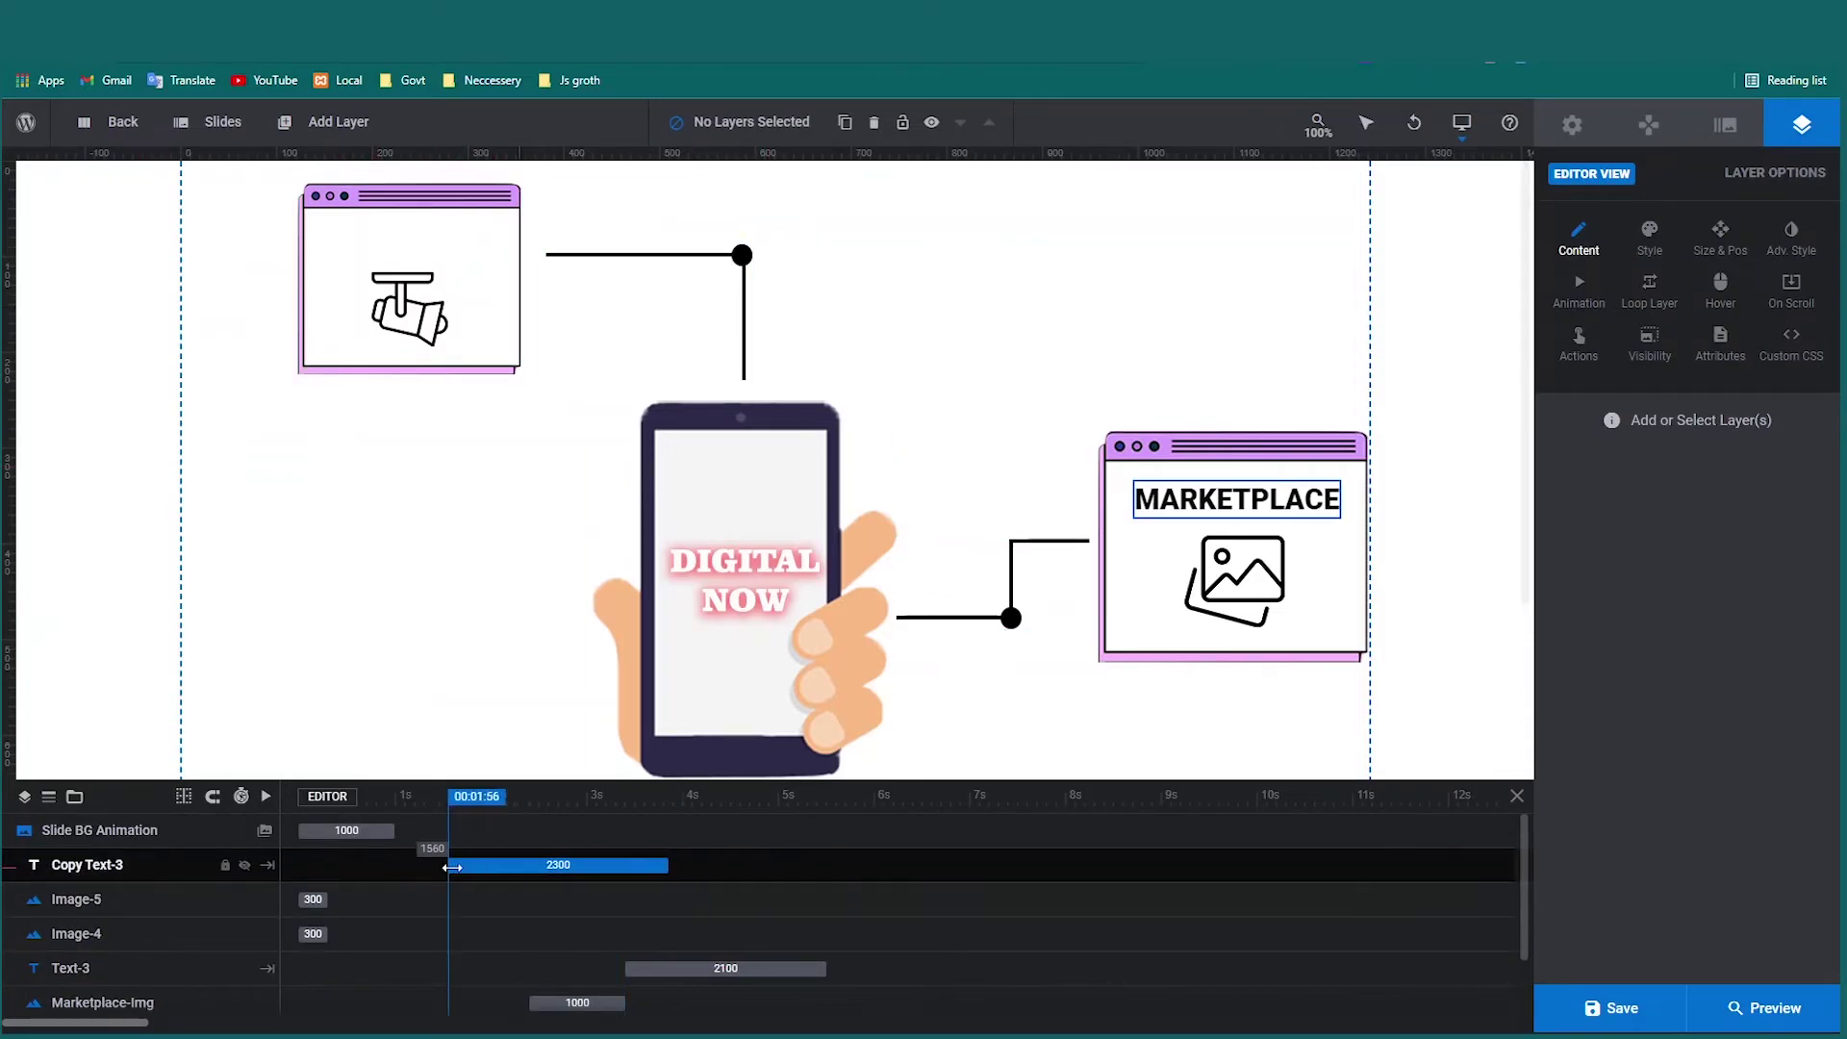
pyautogui.hotkey('ctrl', 'z')
pyautogui.hotkey('ctrl', 'z')
pyautogui.hotkey('ctrl', 'z')
pyautogui.hotkey('ctrl', 'z')
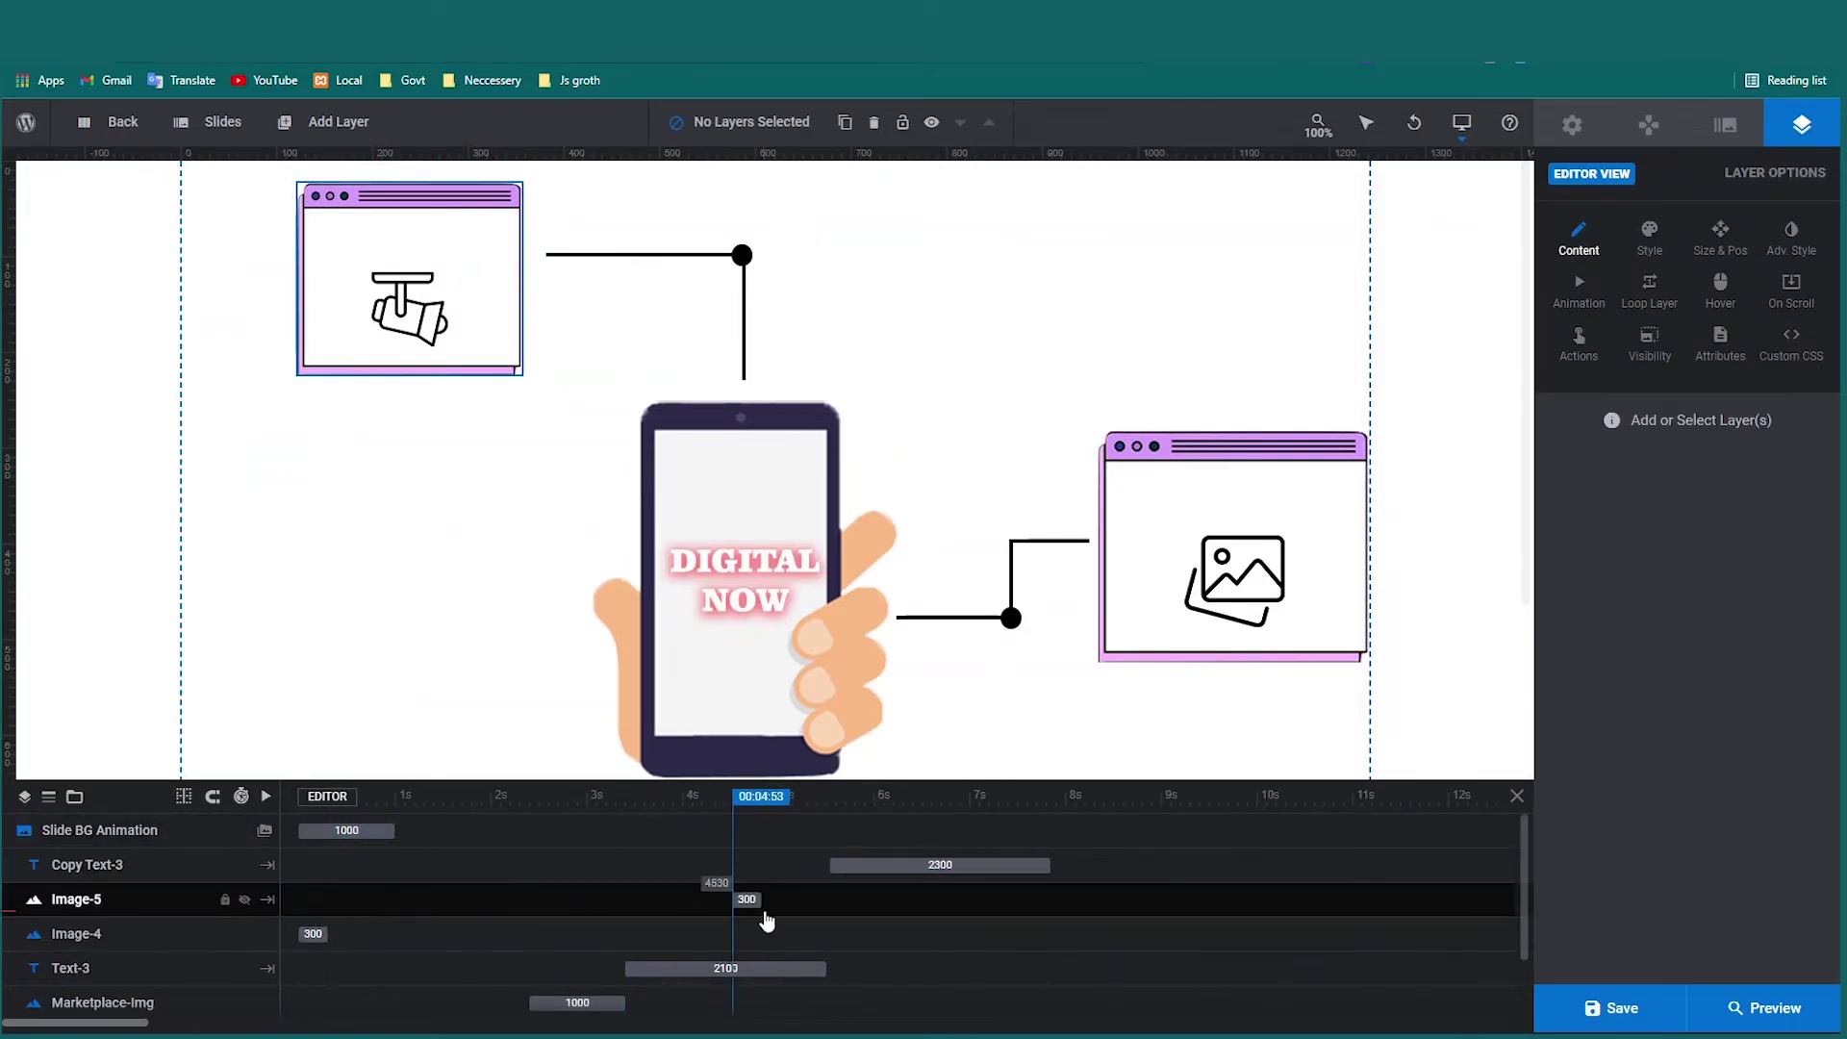
# Sequence the spotlight line's intro at 790 ms long and the spotlight card's at 690 ms after the MARKETPLACE title.
pyautogui.click(852, 934)
pyautogui.hotkey('ctrl', 'z')
pyautogui.hotkey('ctrl', 'z')
pyautogui.hotkey('ctrl', 'z')
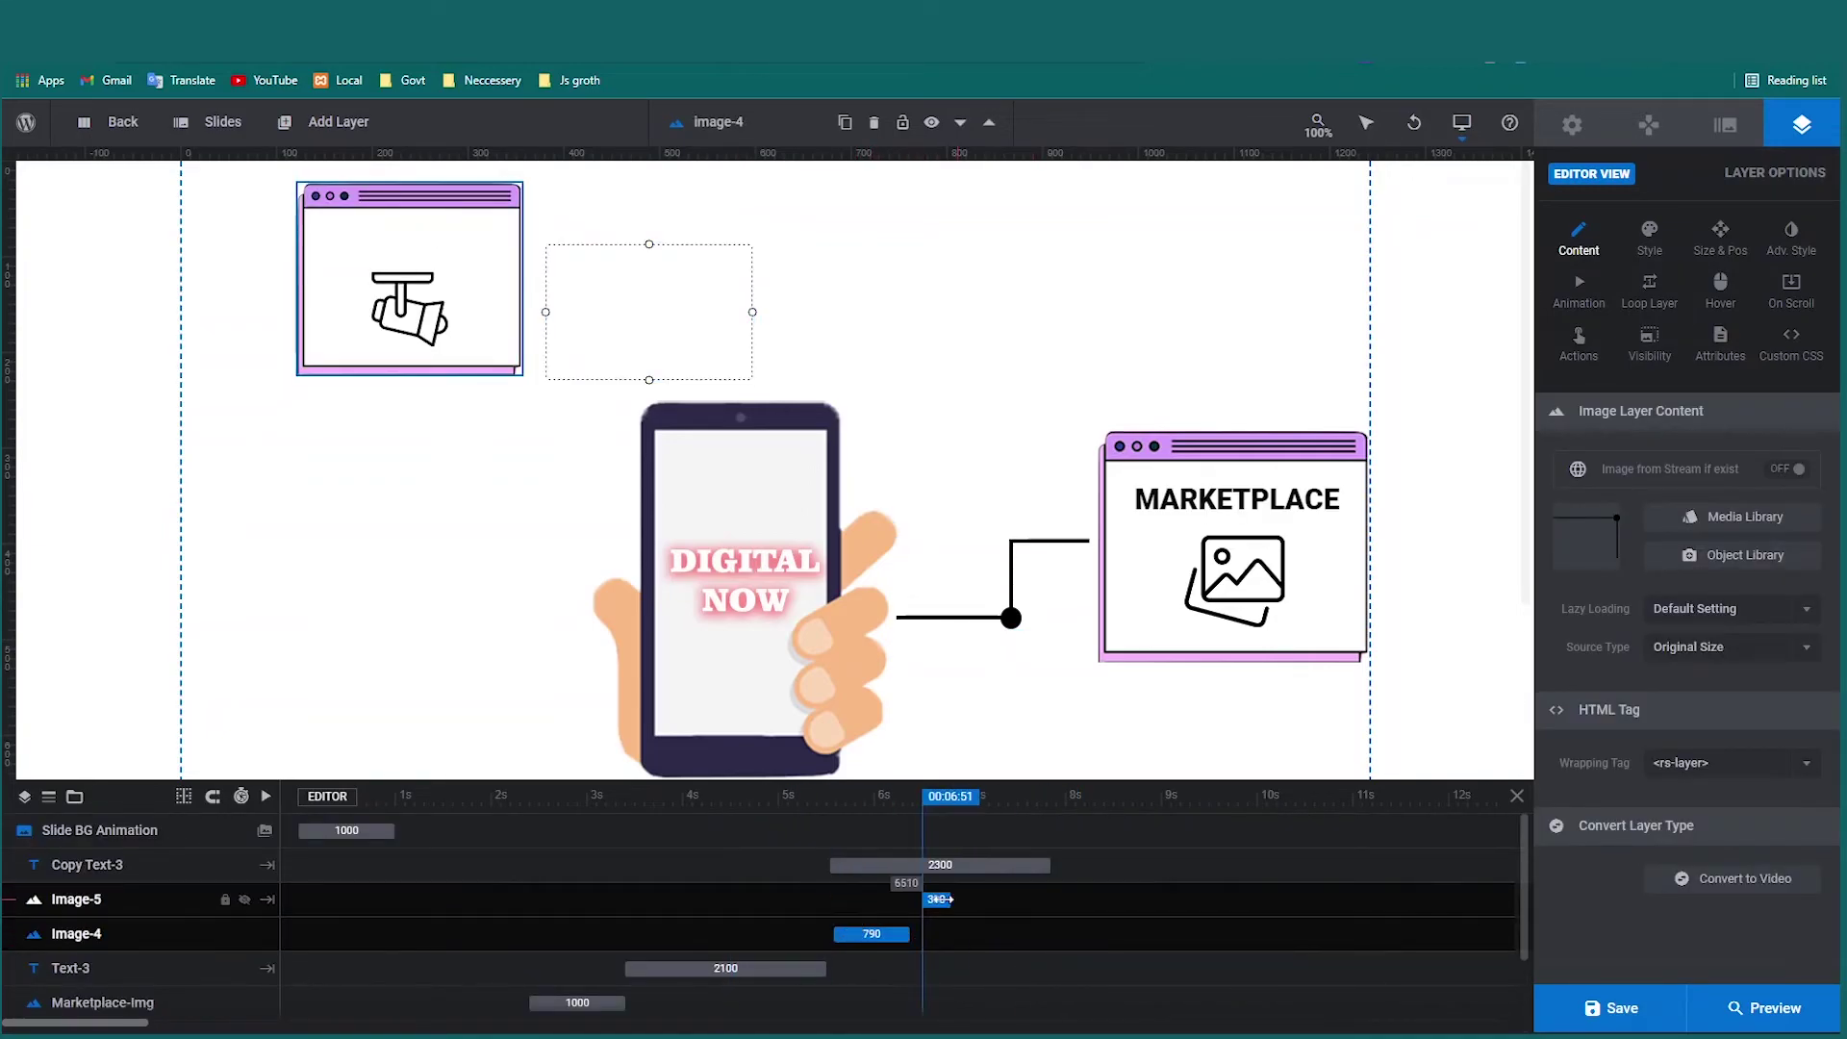
# Time the SPOTLIGHT title's intro to start at 7080 ms with a total length of 1130 ms and play the timeline.
pyautogui.click(1154, 865)
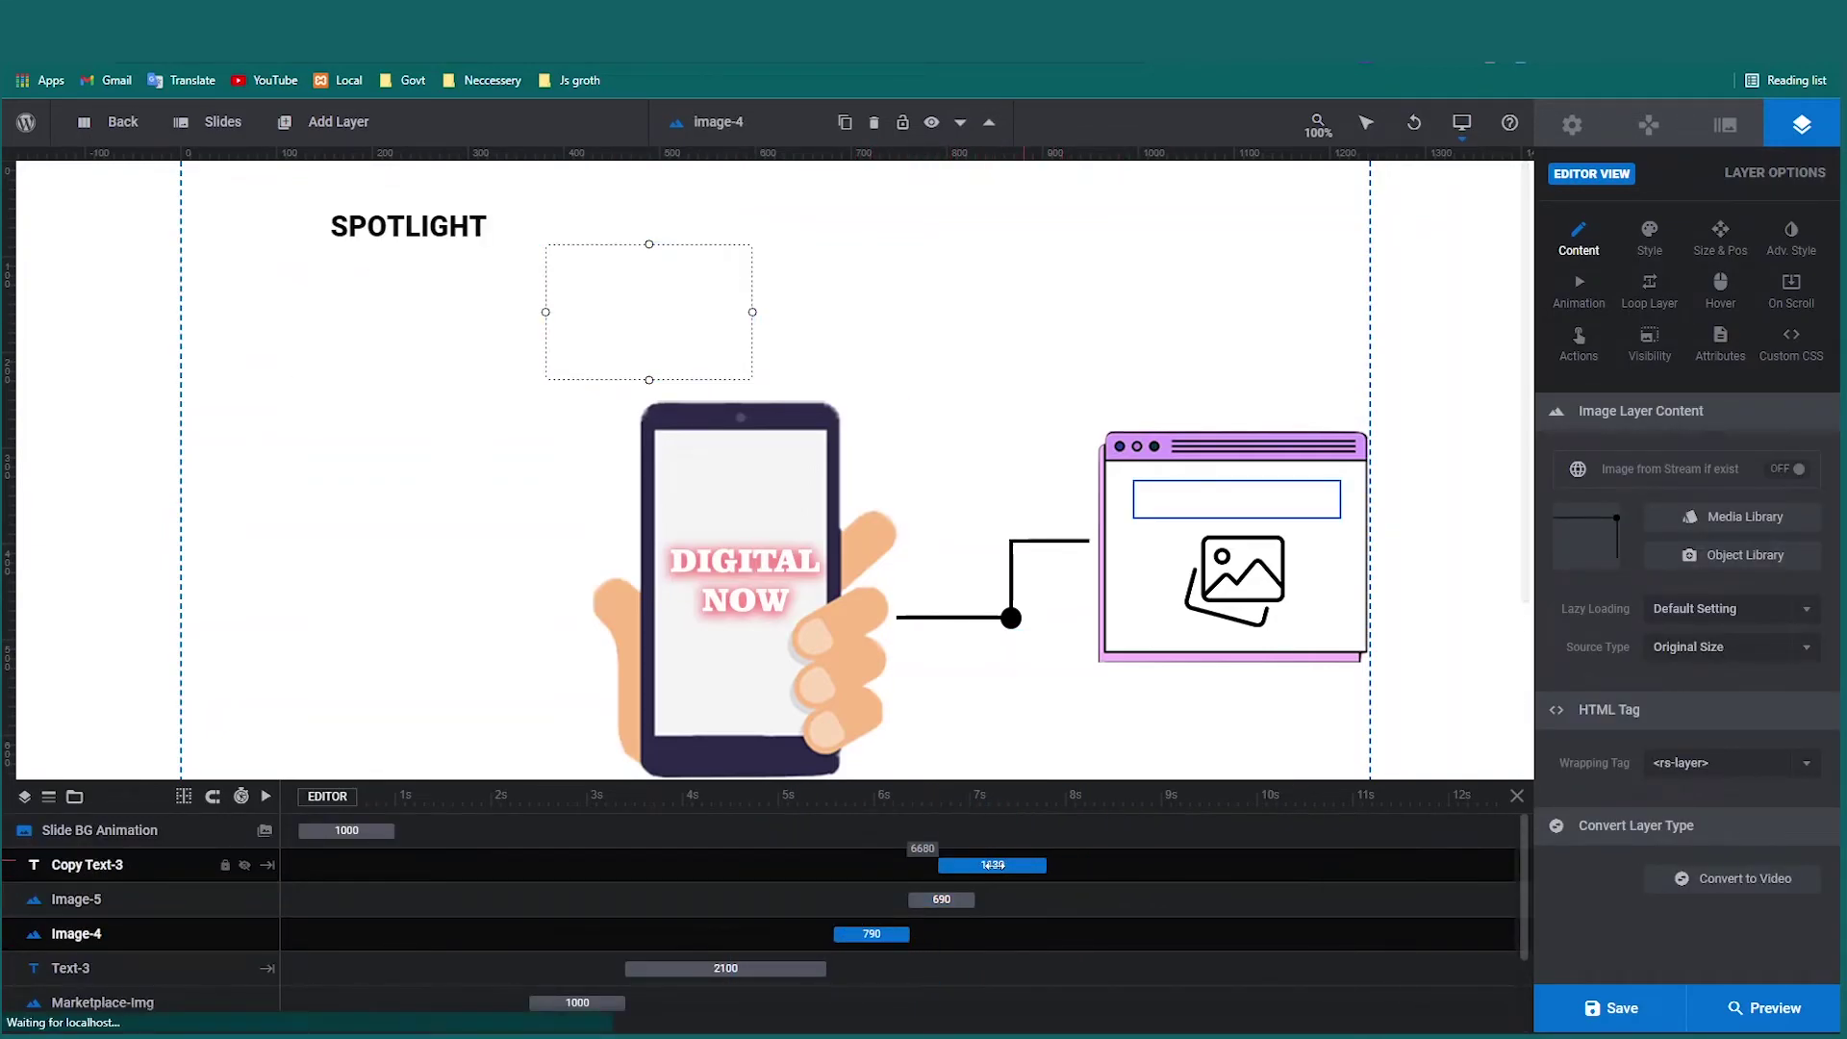
pyautogui.click(1048, 865)
pyautogui.click(342, 833)
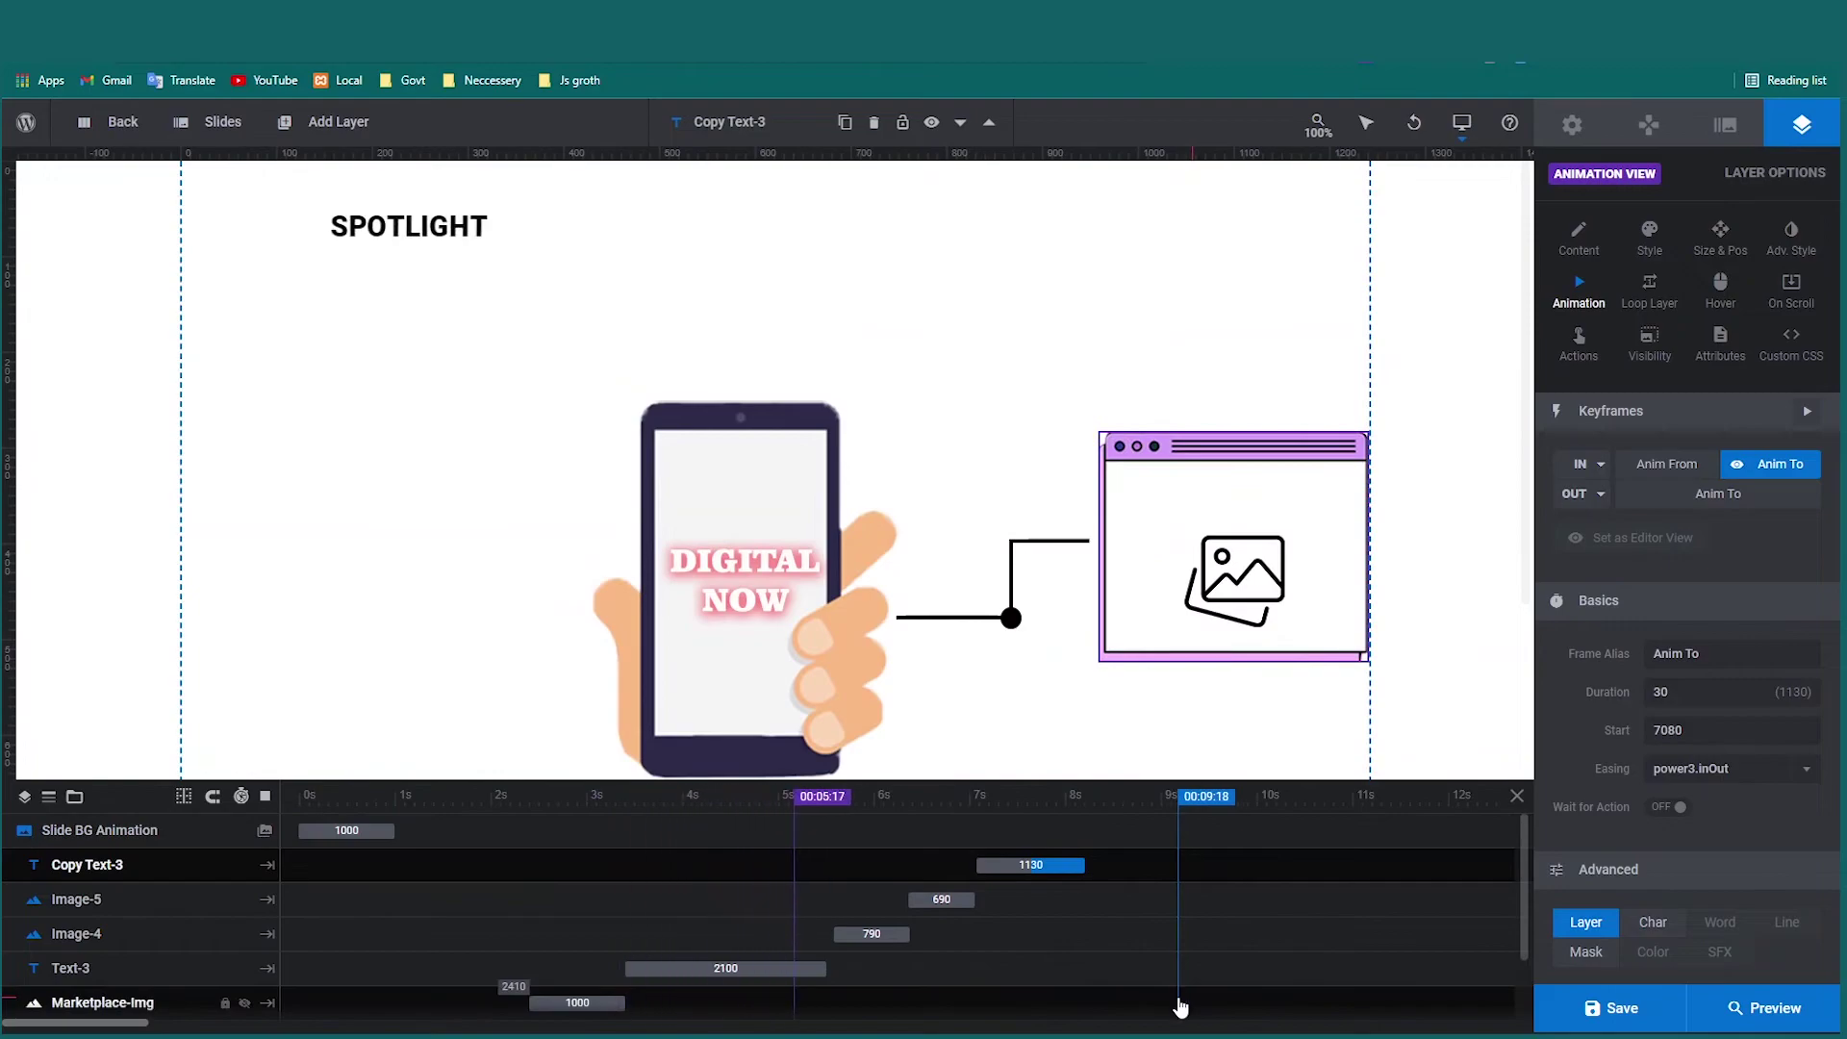
# Look over the finished header layout and its layer timeline, including the spotlight, marketplace and showcase cards.
pyautogui.scroll(-2, 975, 917)
pyautogui.scroll(3, 193, 821)
pyautogui.scroll(-3, 153, 895)
pyautogui.scroll(3, 397, 856)
pyautogui.click(397, 856)
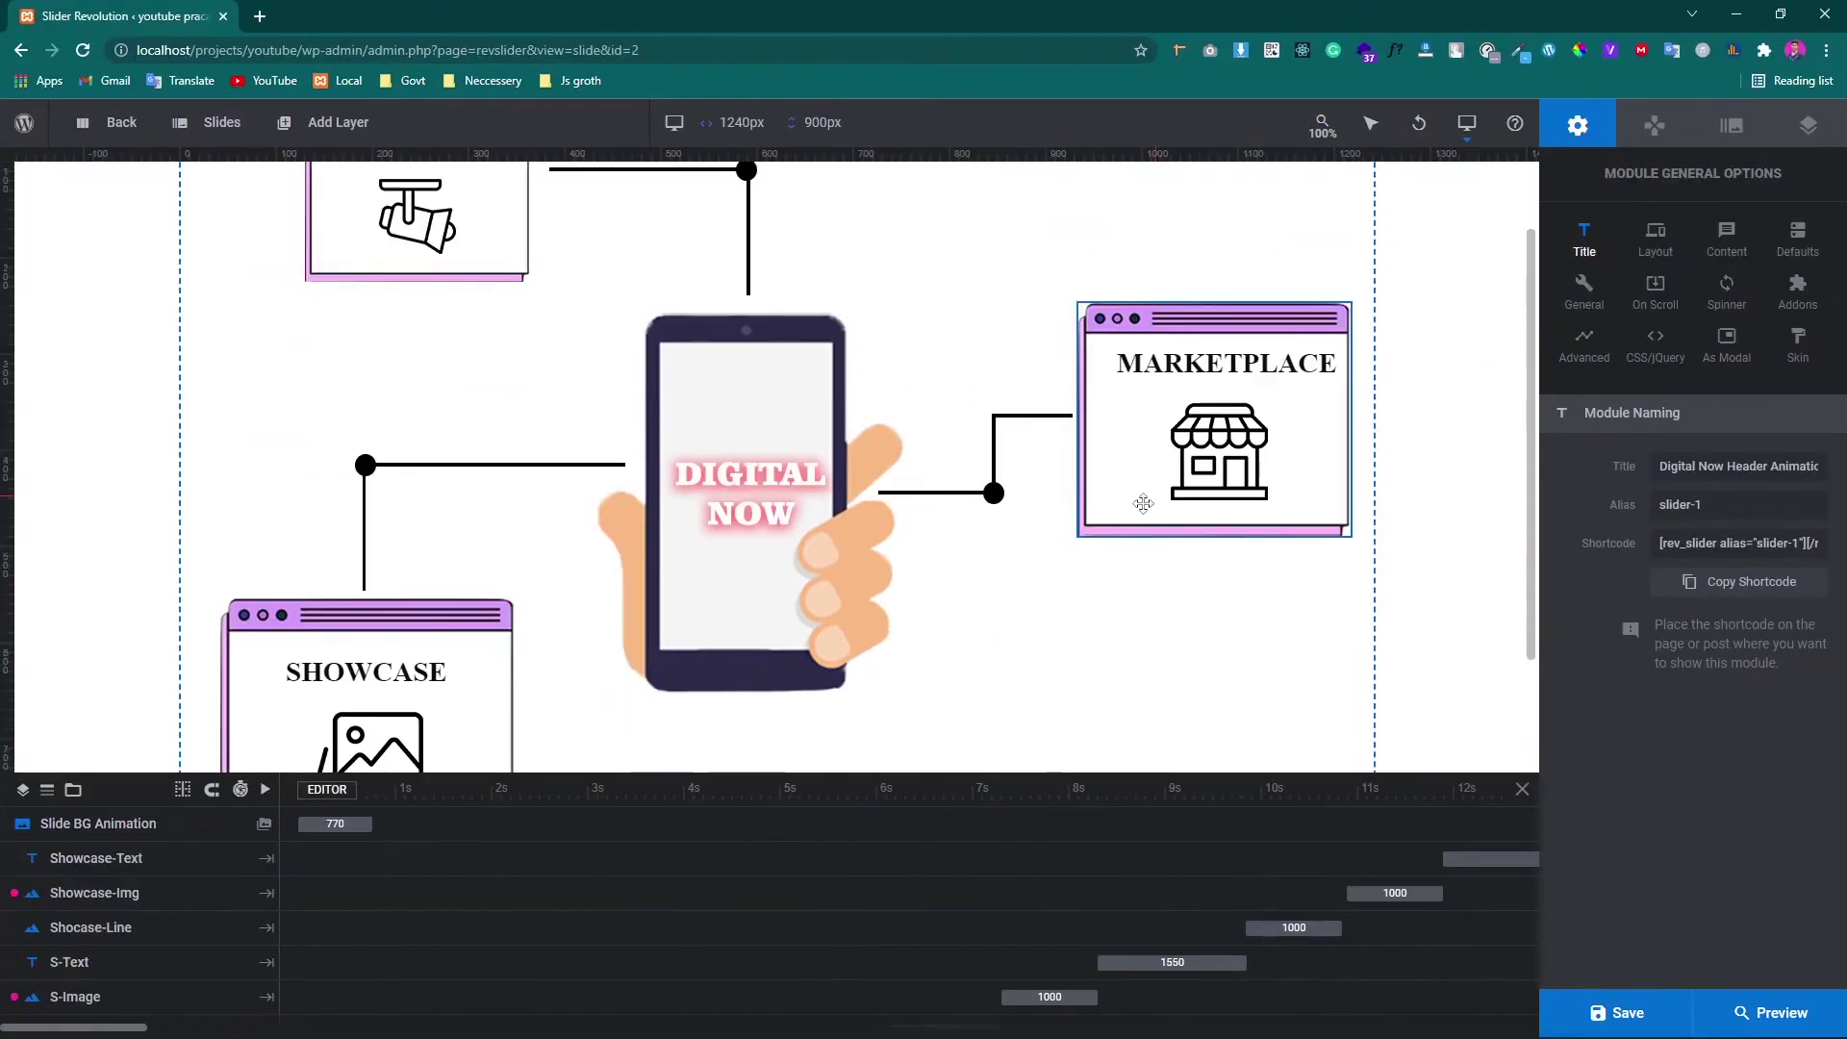
pyautogui.scroll(-1, 1143, 504)
pyautogui.scroll(2, 801, 575)
pyautogui.click(800, 574)
pyautogui.scroll(-1, 801, 574)
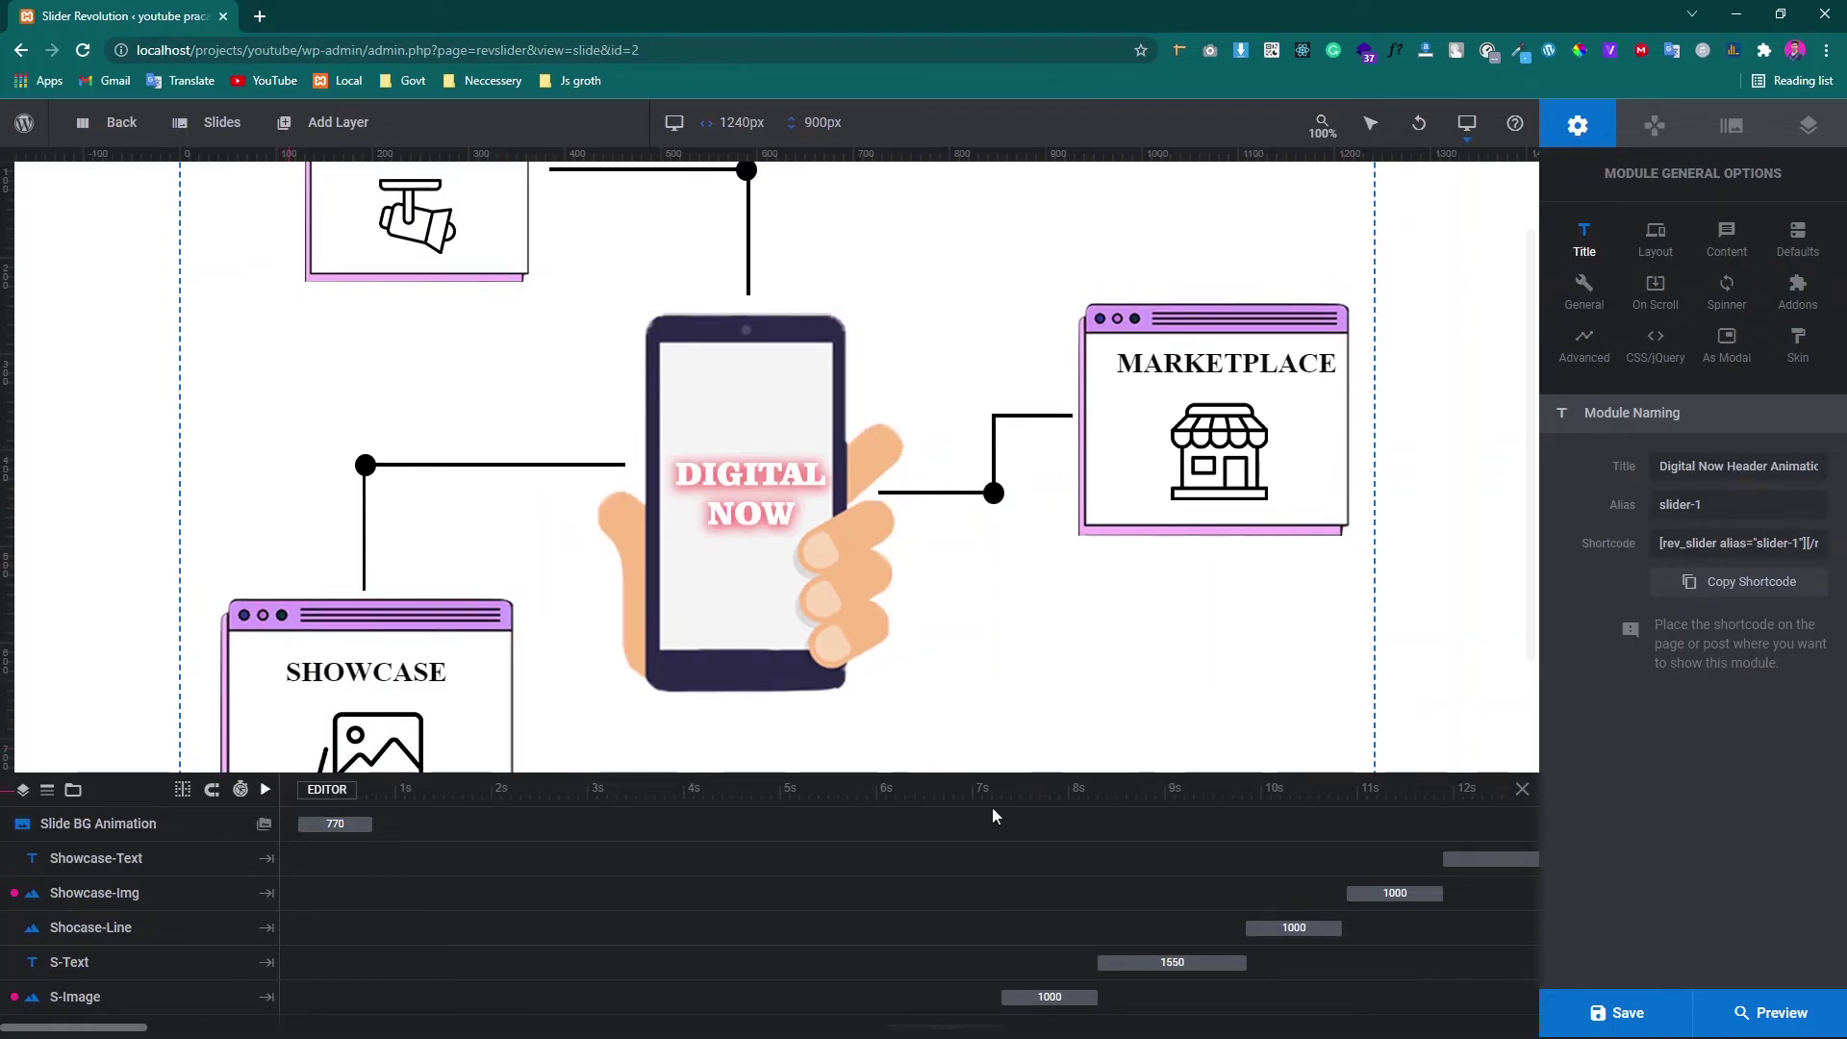
# Preview the complete header animation through to the SHOWCASE card, and return to the slide editor.
pyautogui.click(1753, 1010)
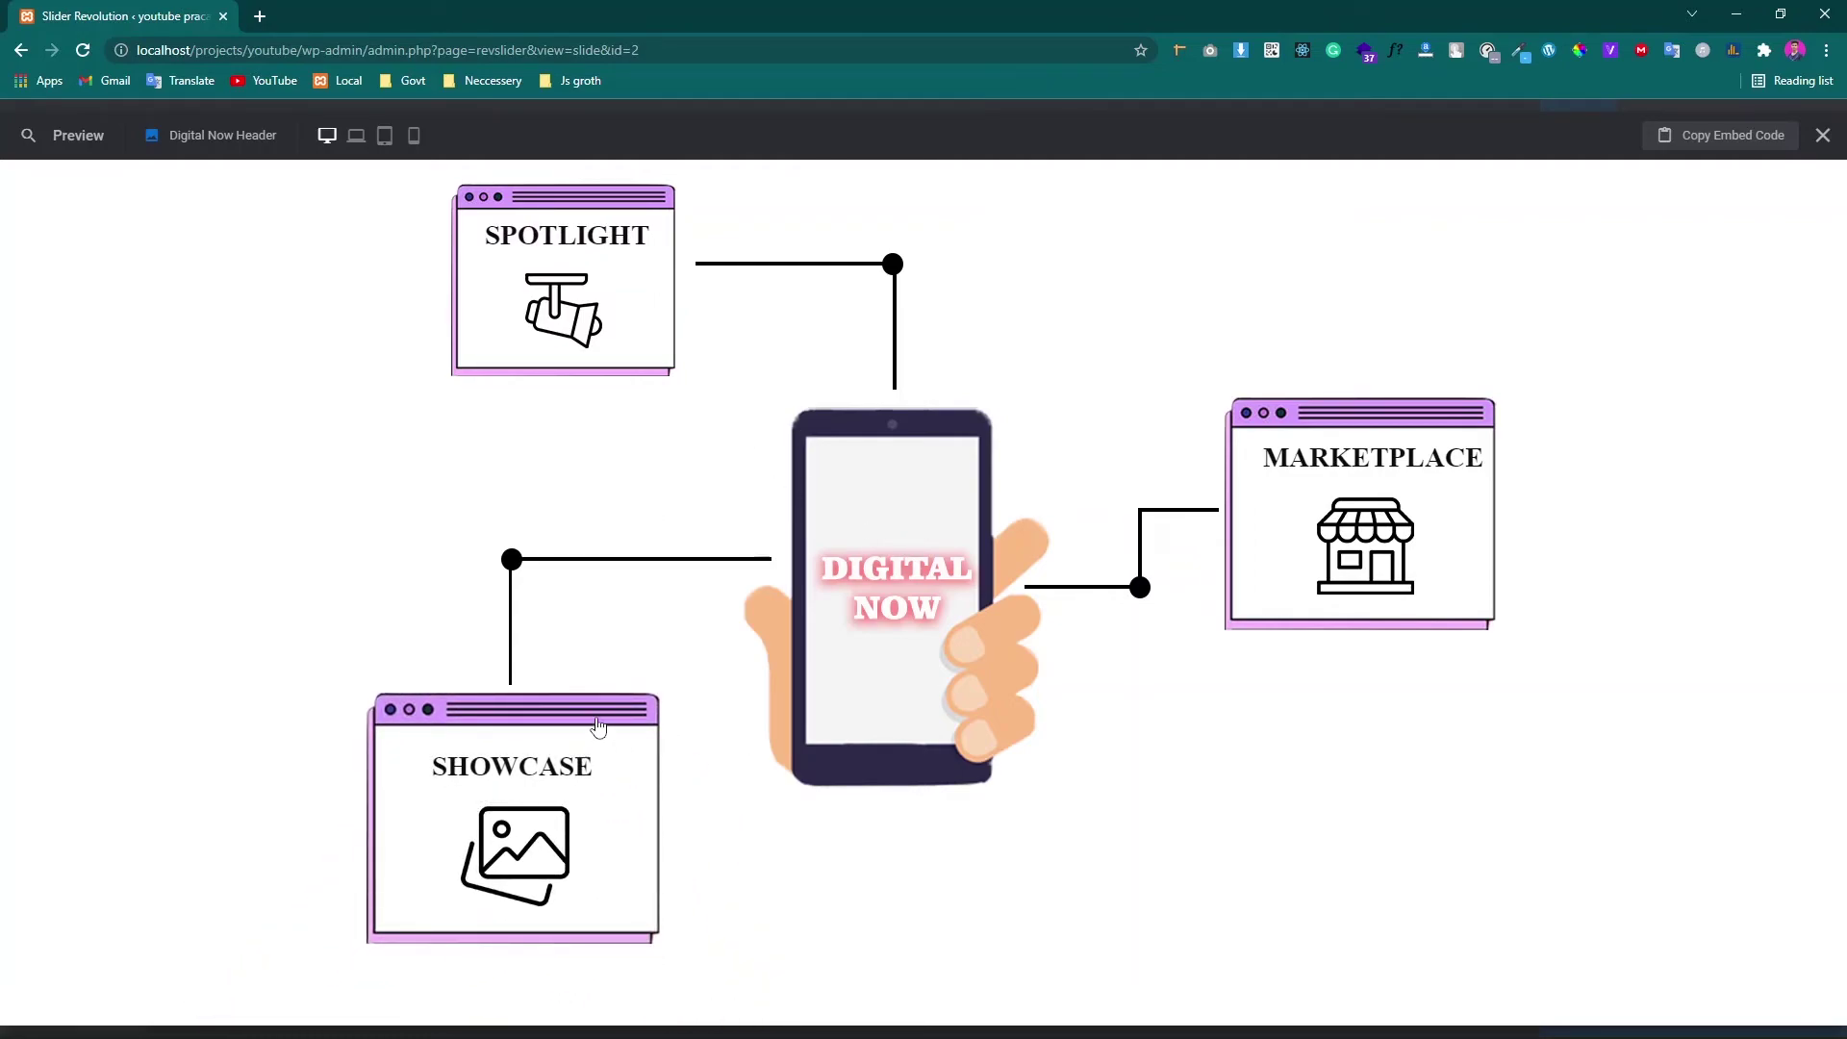
pyautogui.click(1822, 135)
pyautogui.scroll(1, 926, 211)
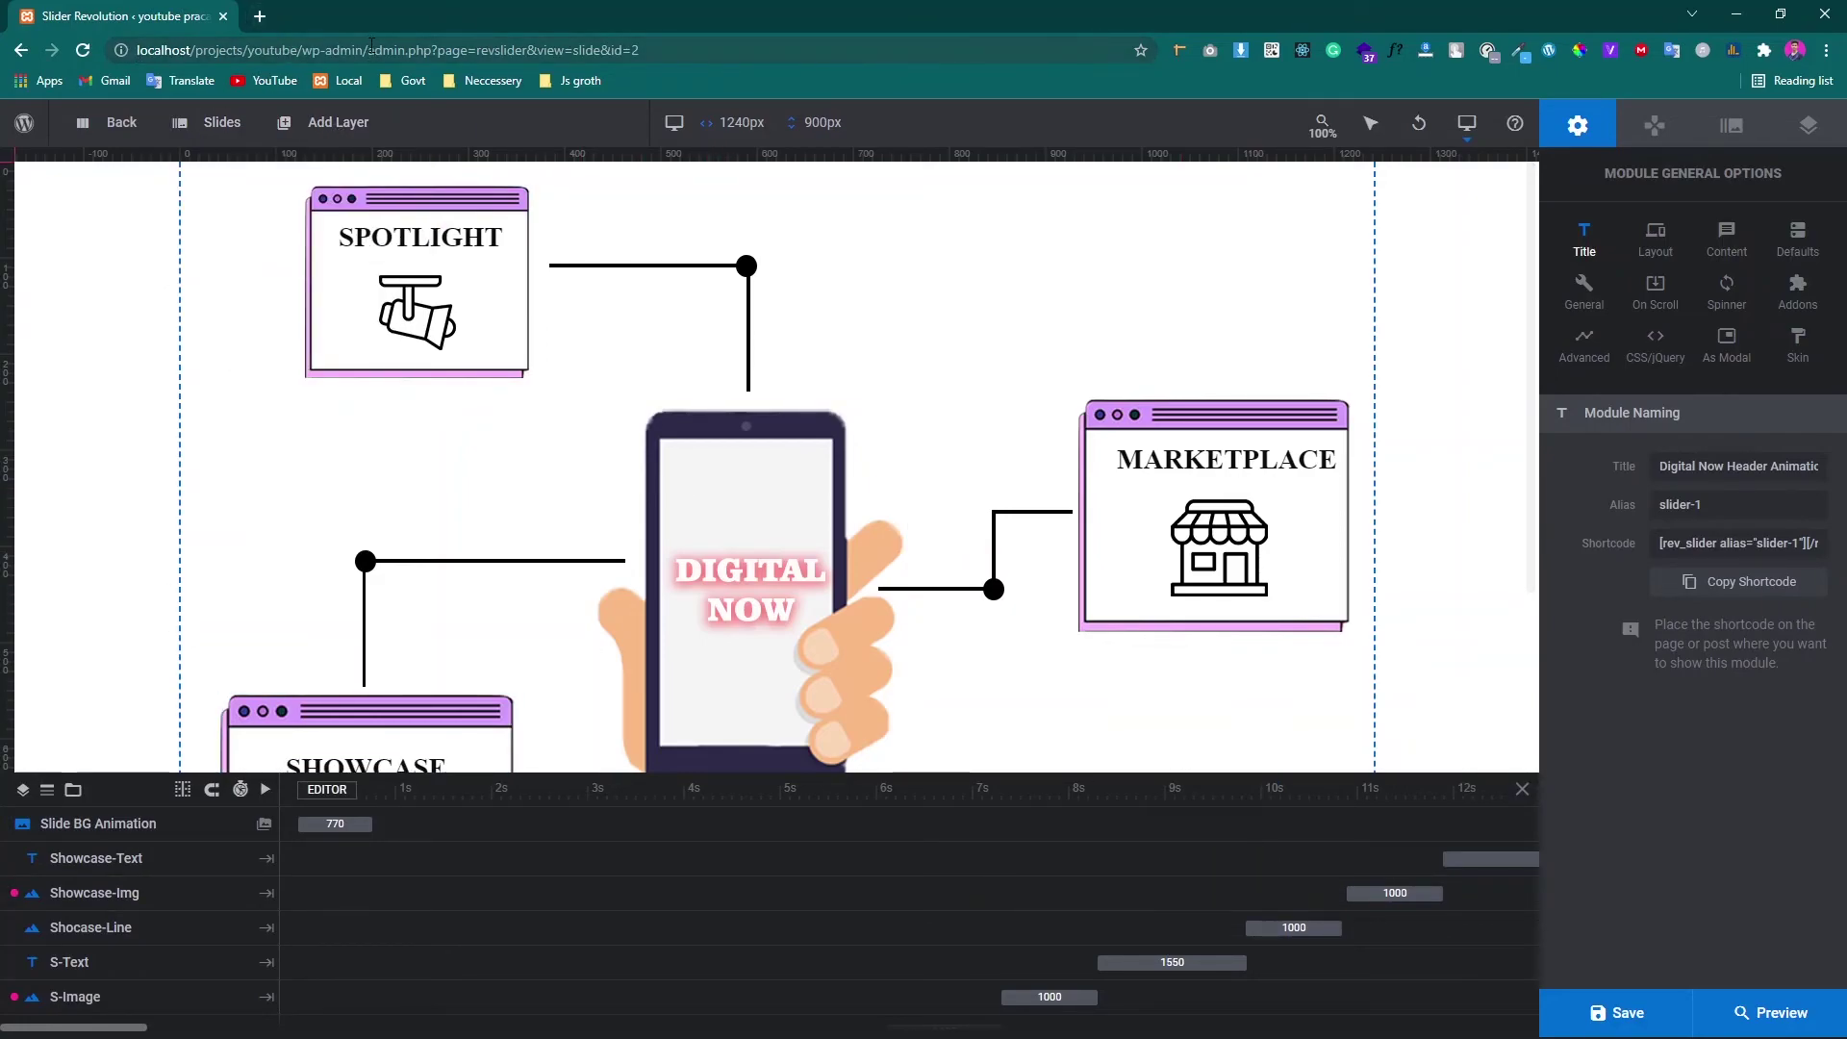
# Copy the standard pages-and-posts embed shortcode of the Digital Now Header Animation module from the Slider Revolution overview.
pyautogui.moveTo(26, 133)
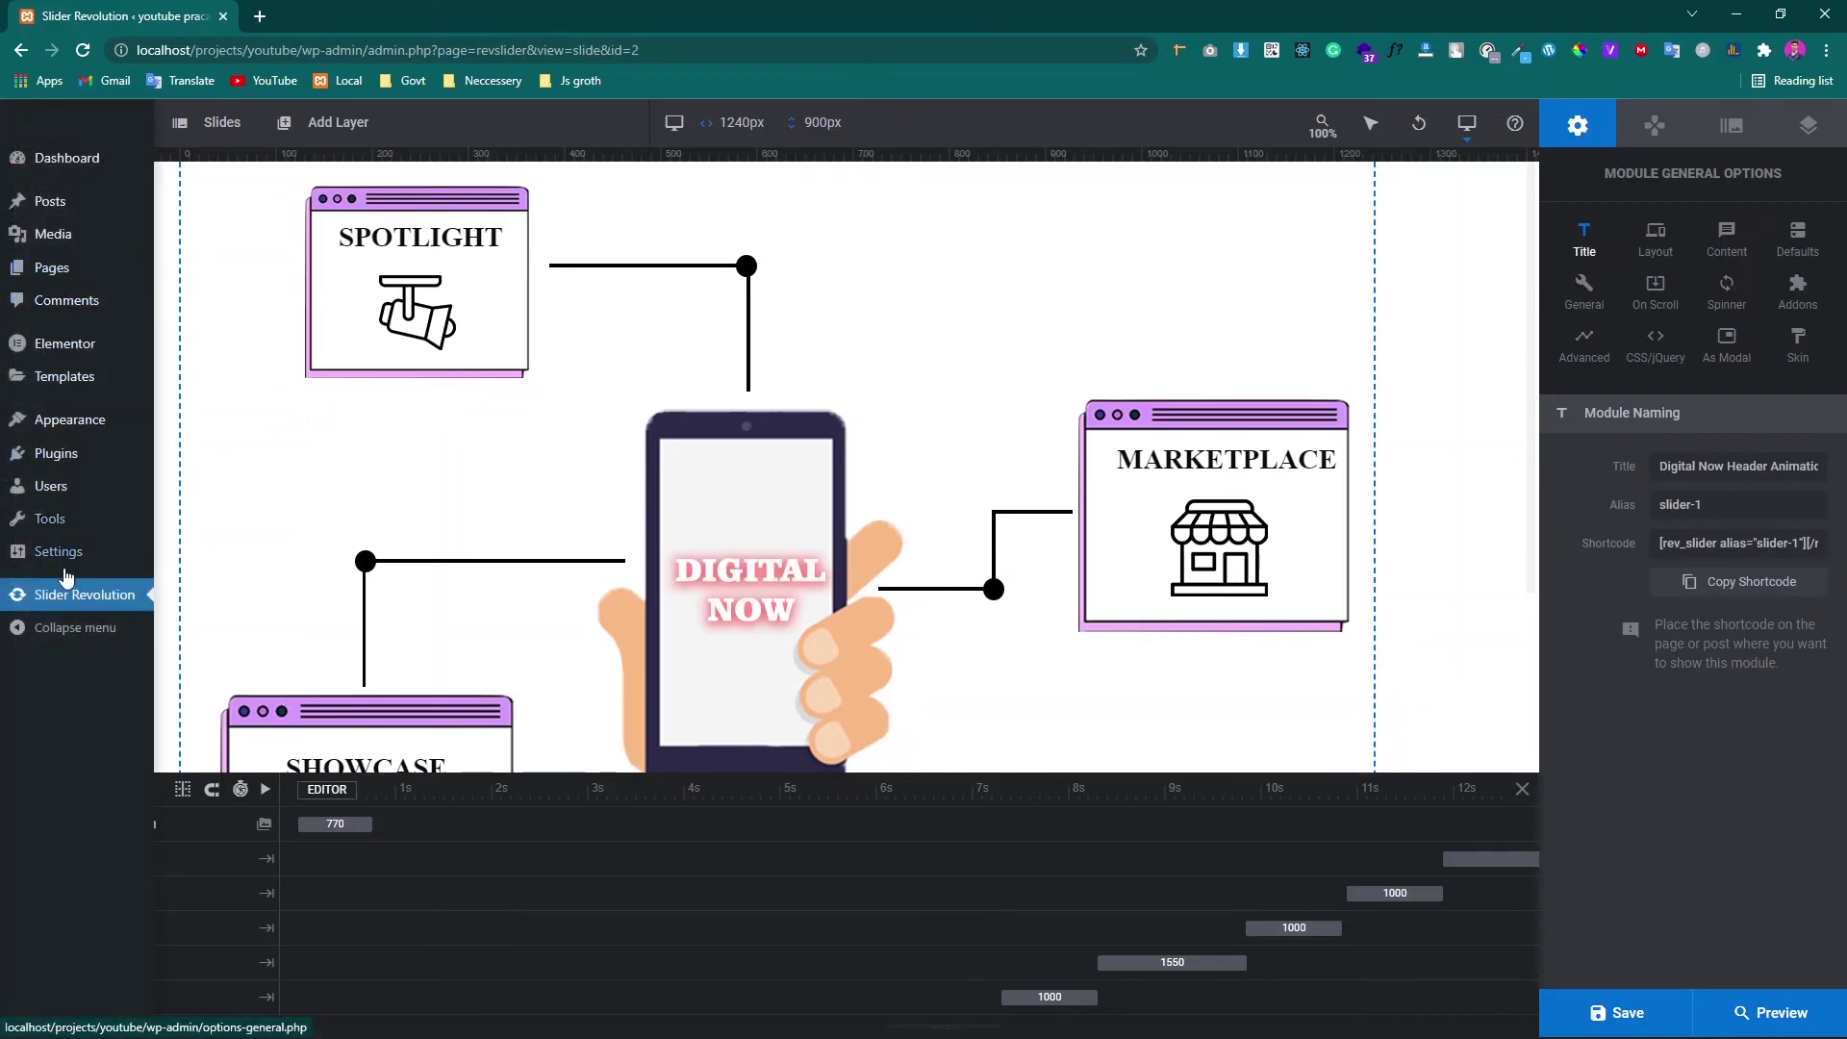
pyautogui.click(68, 596)
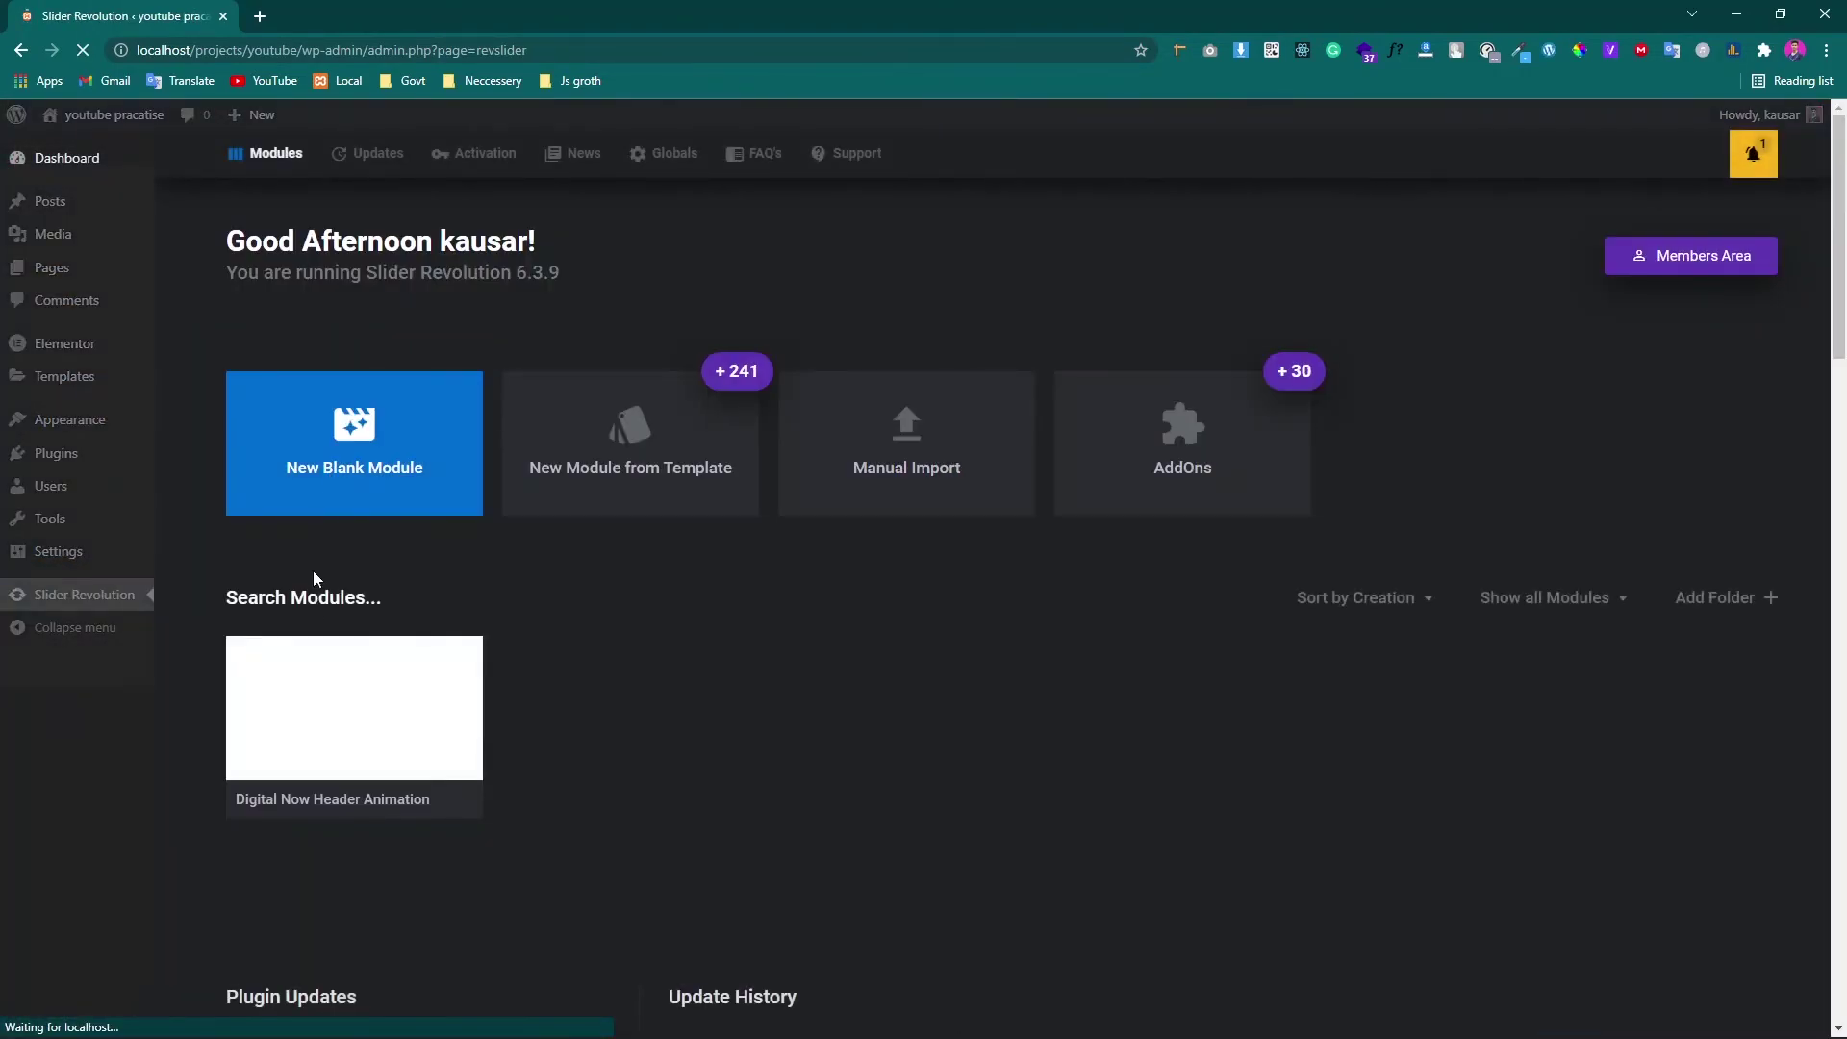
pyautogui.moveTo(410, 724)
pyautogui.click(464, 813)
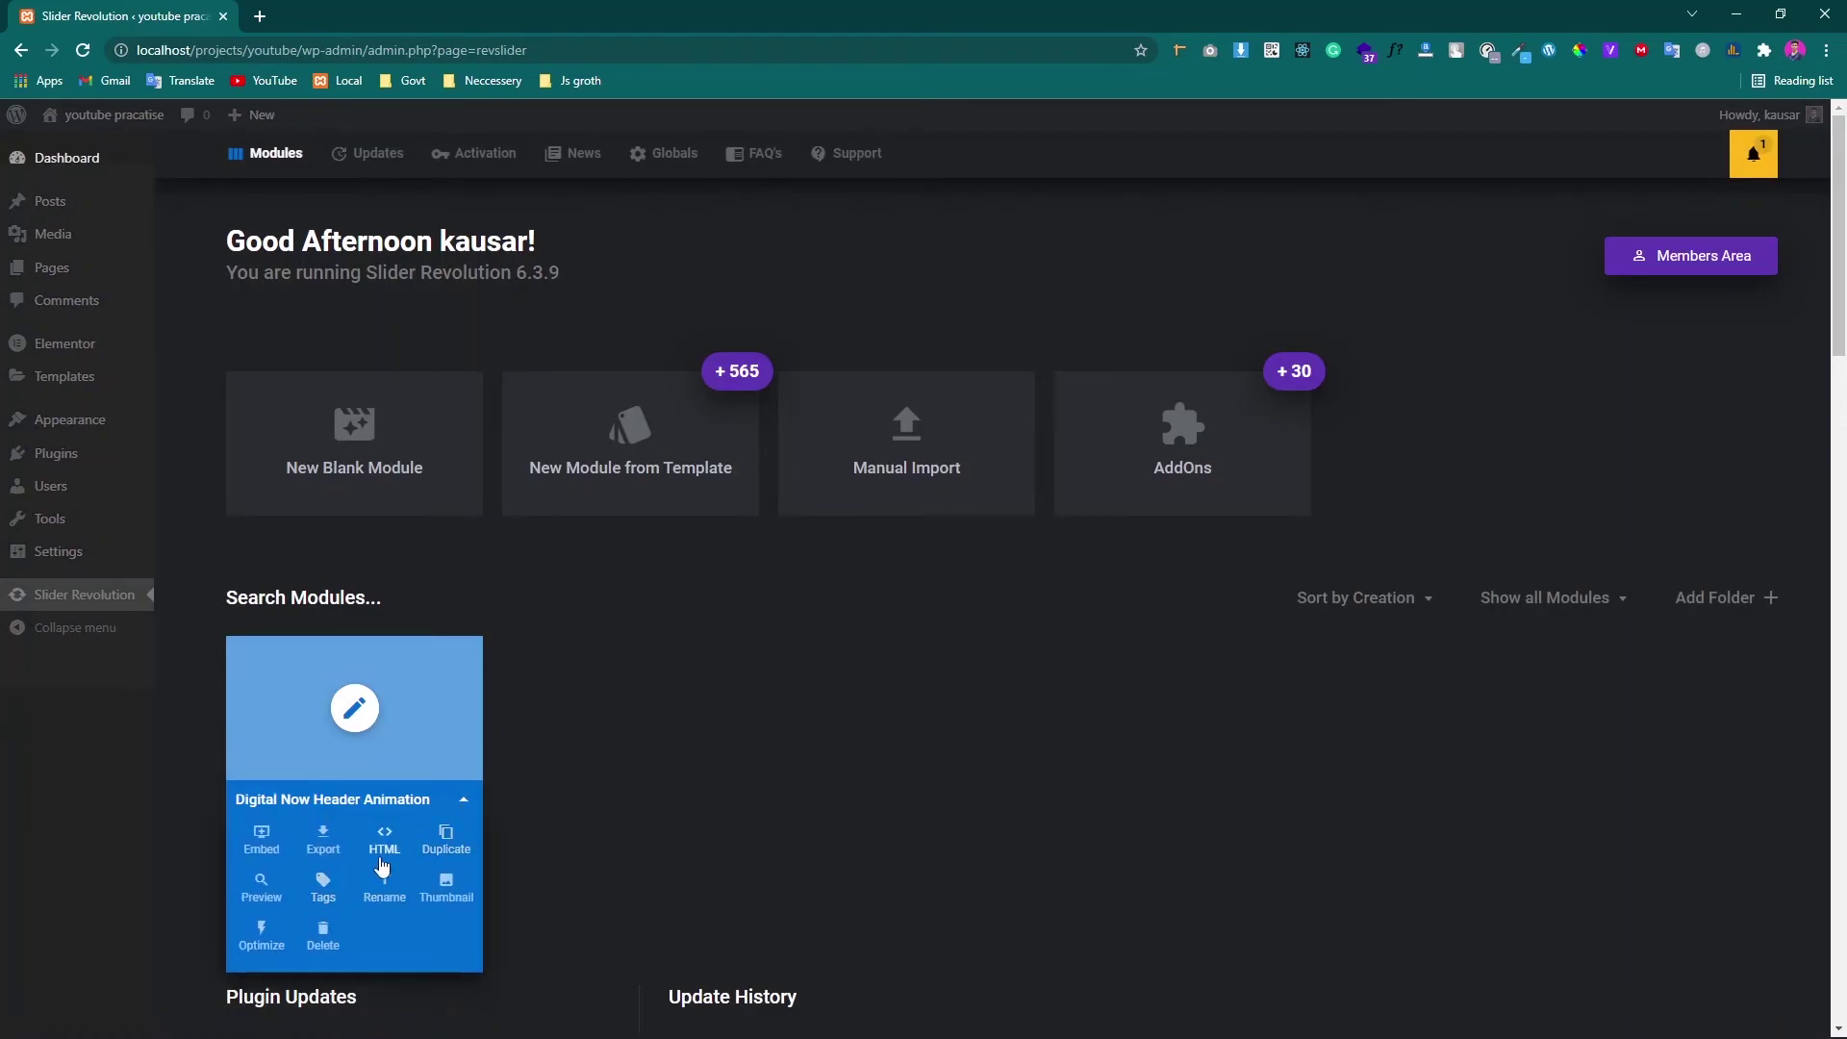
pyautogui.click(259, 837)
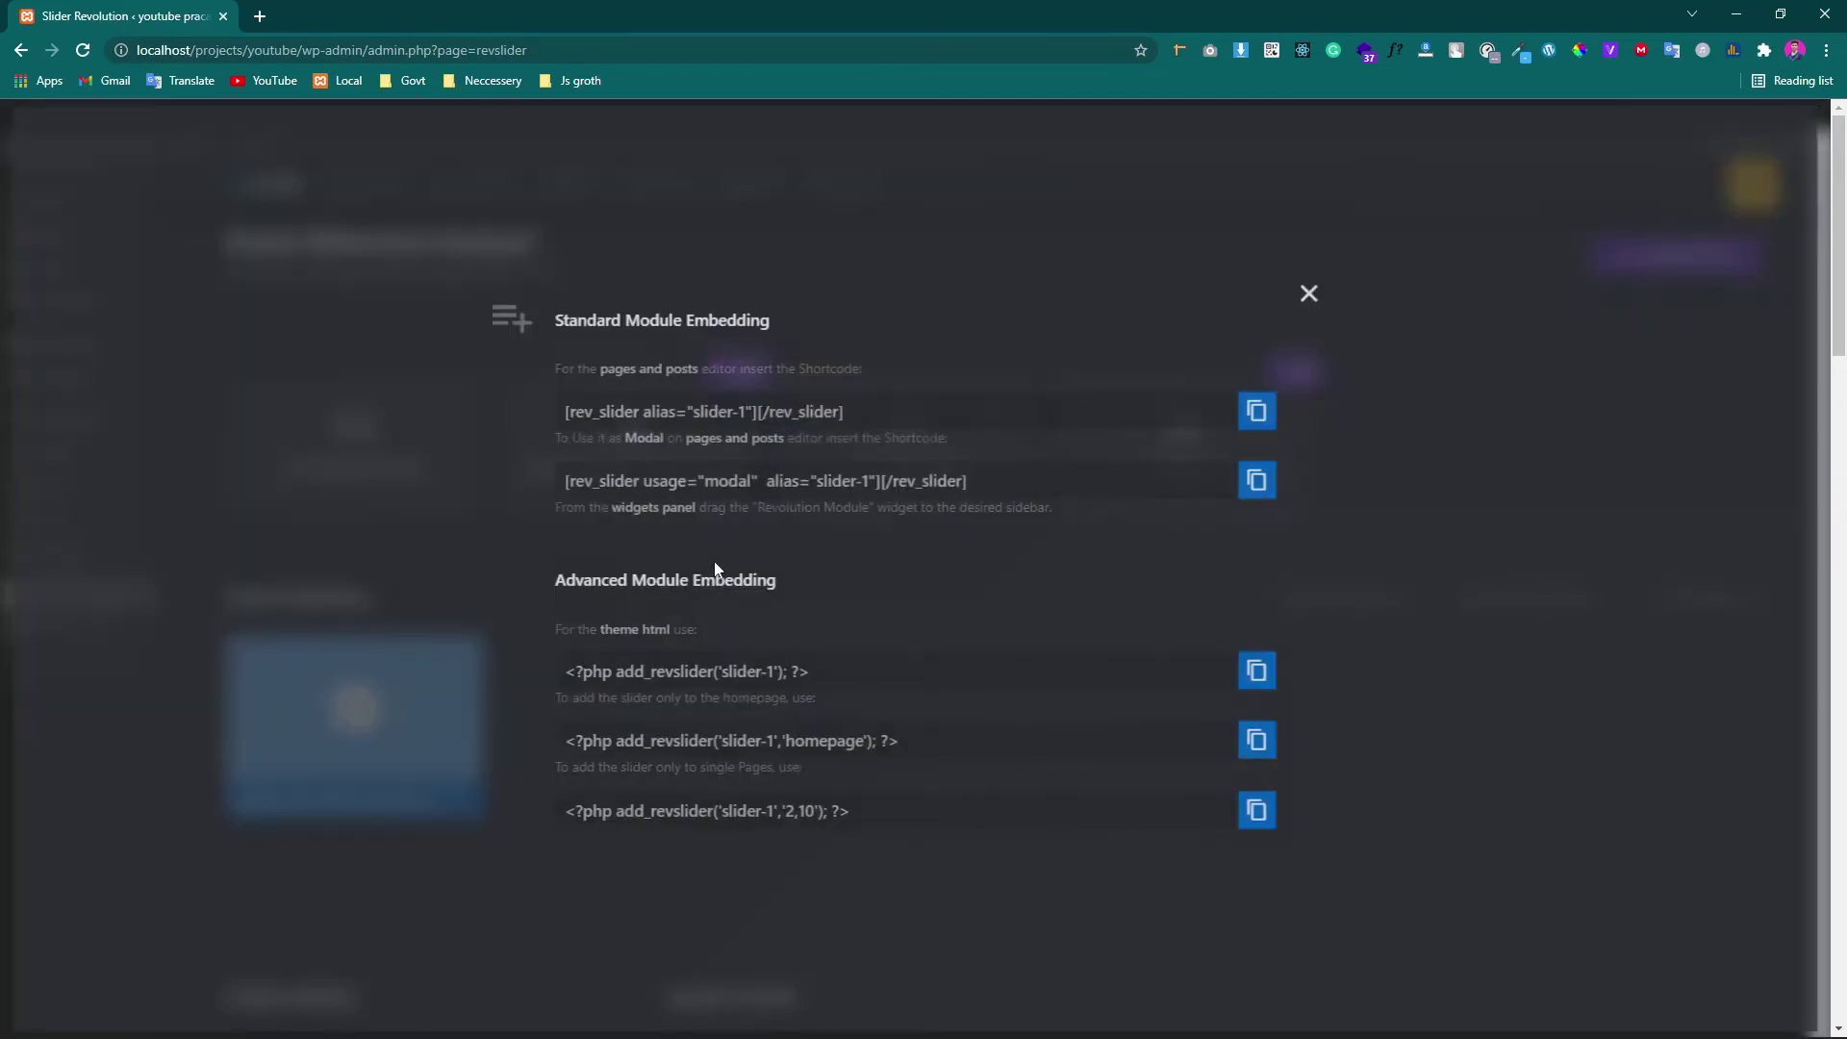
pyautogui.click(1263, 409)
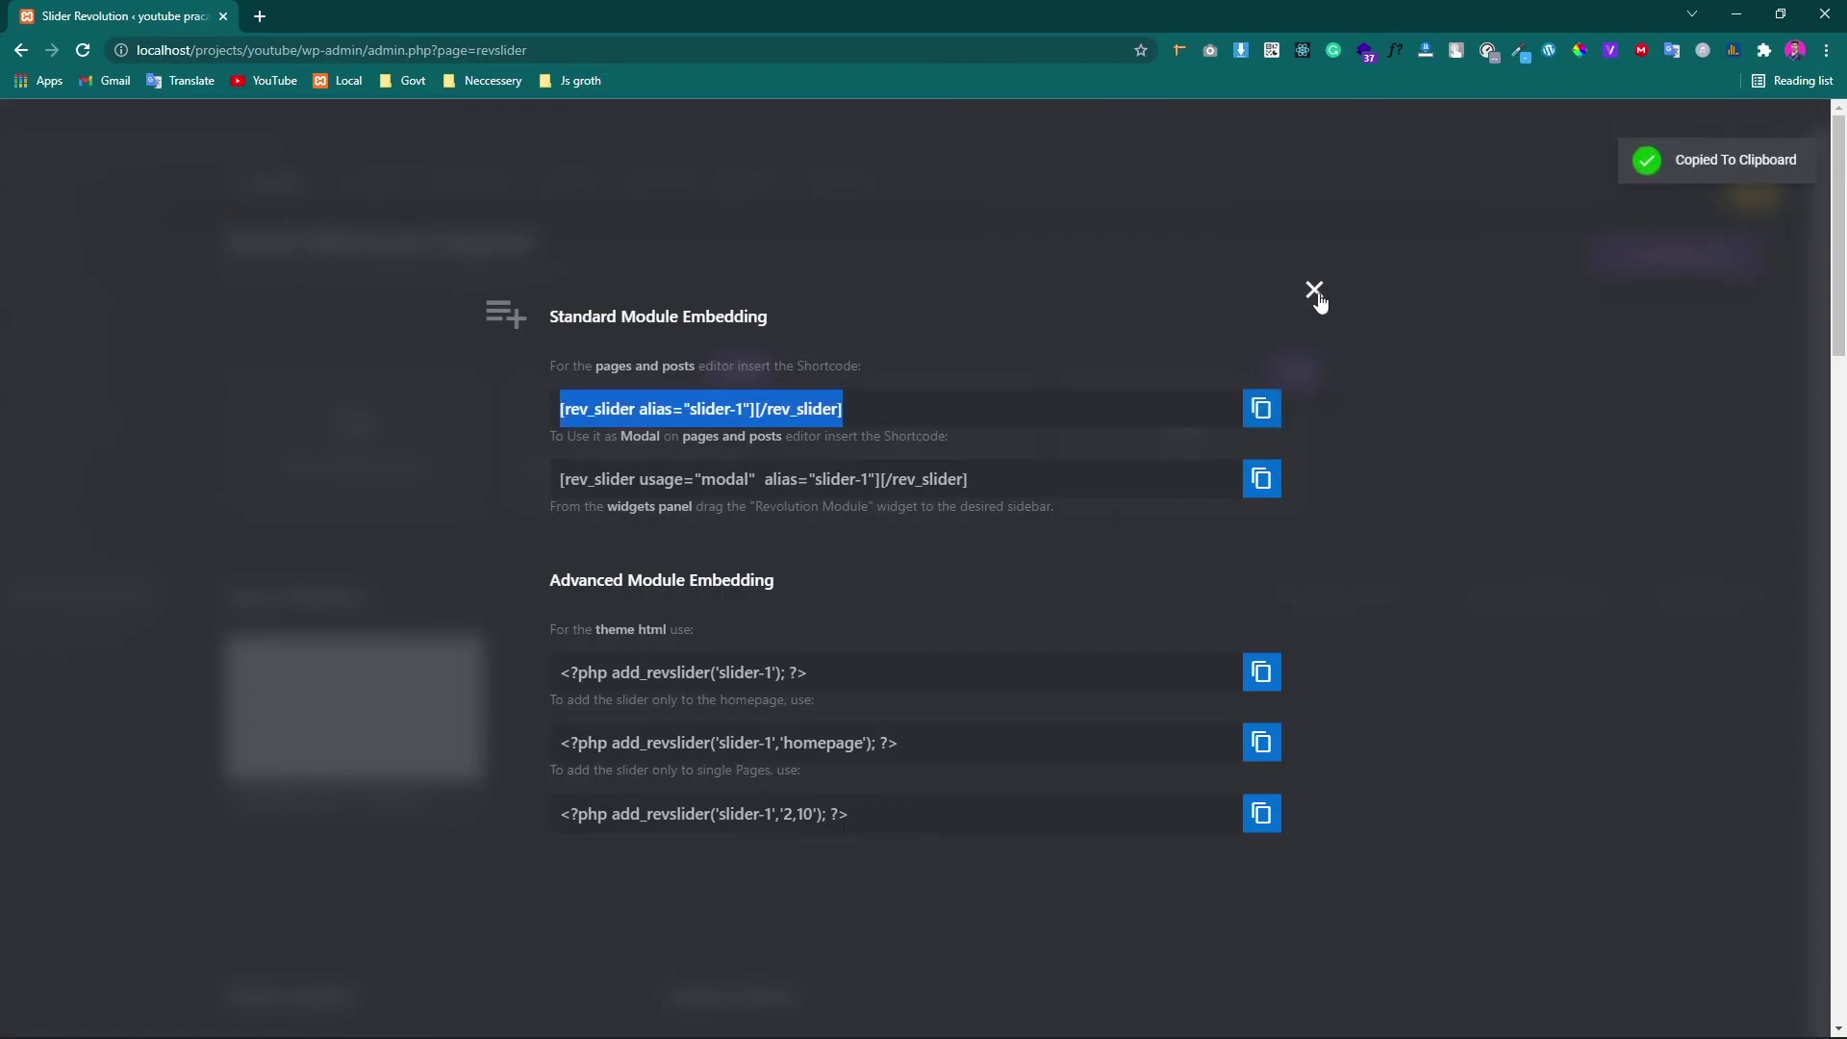
pyautogui.click(1315, 290)
# Create a new page titled Slider with the Elementor Full Width template and publish it.
pyautogui.click(72, 262)
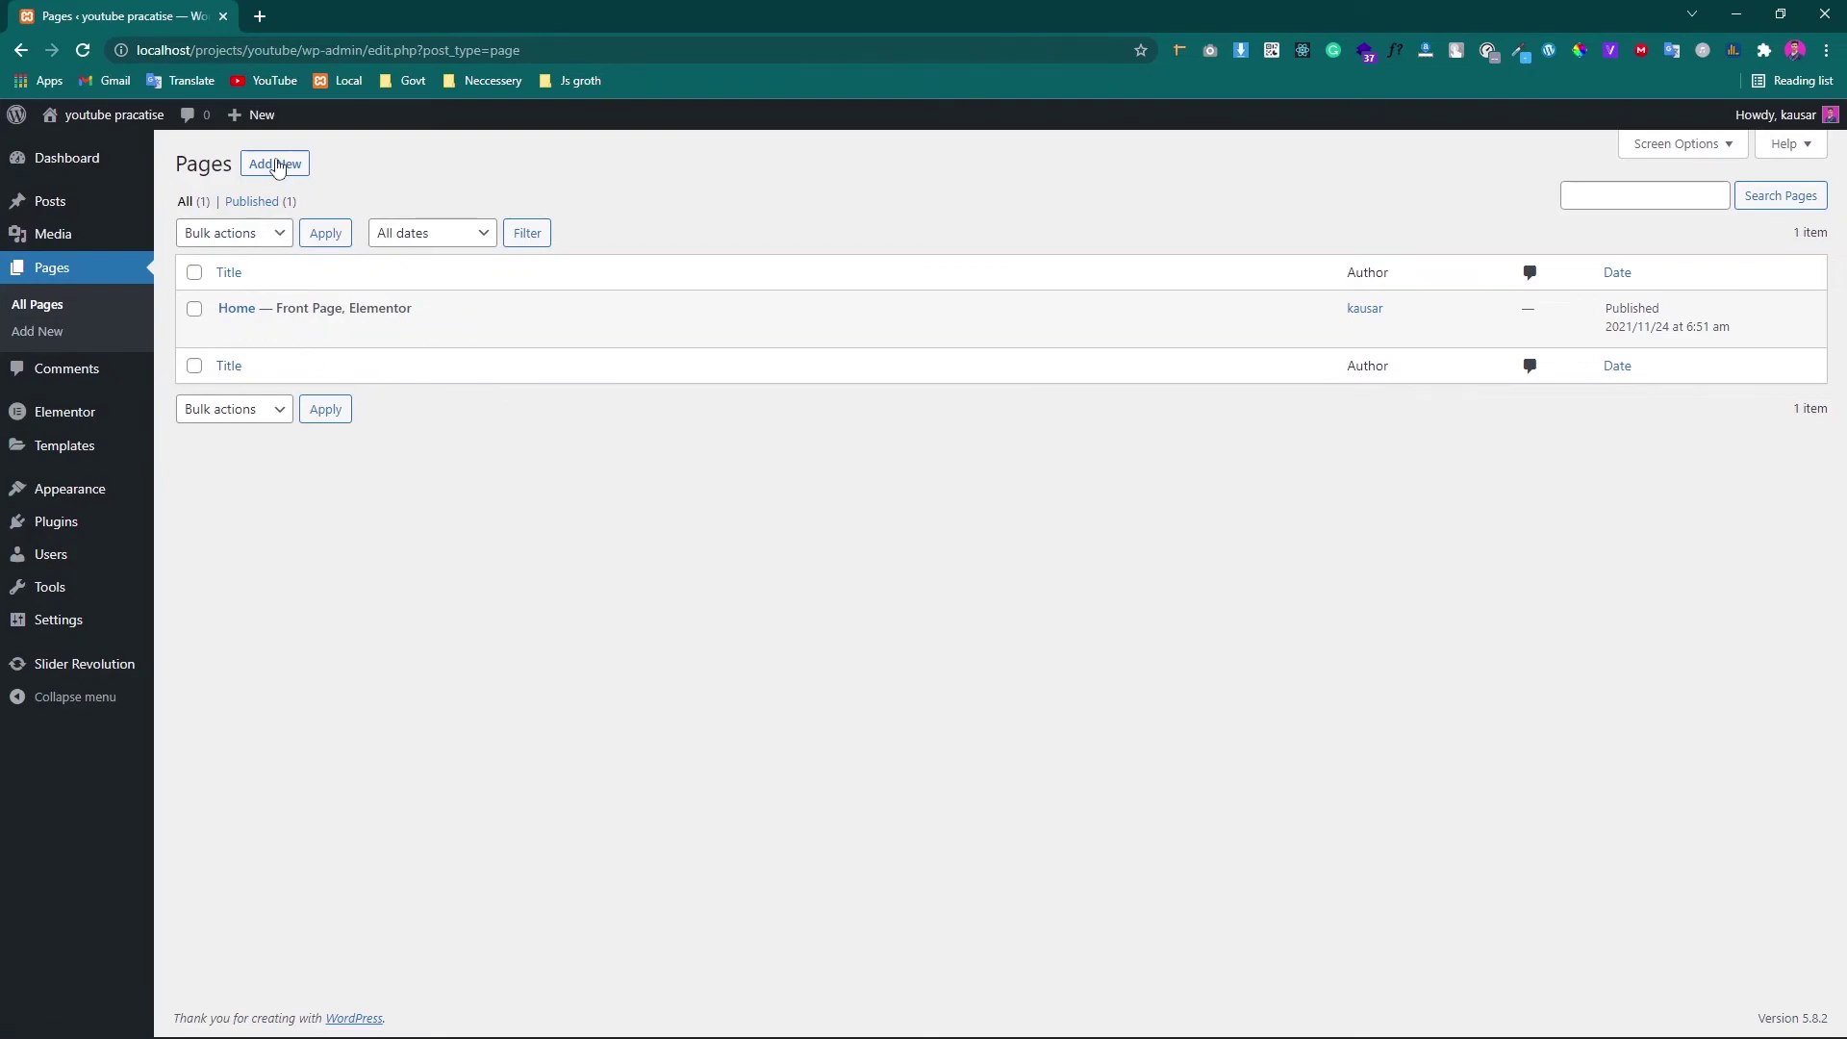
pyautogui.click(276, 166)
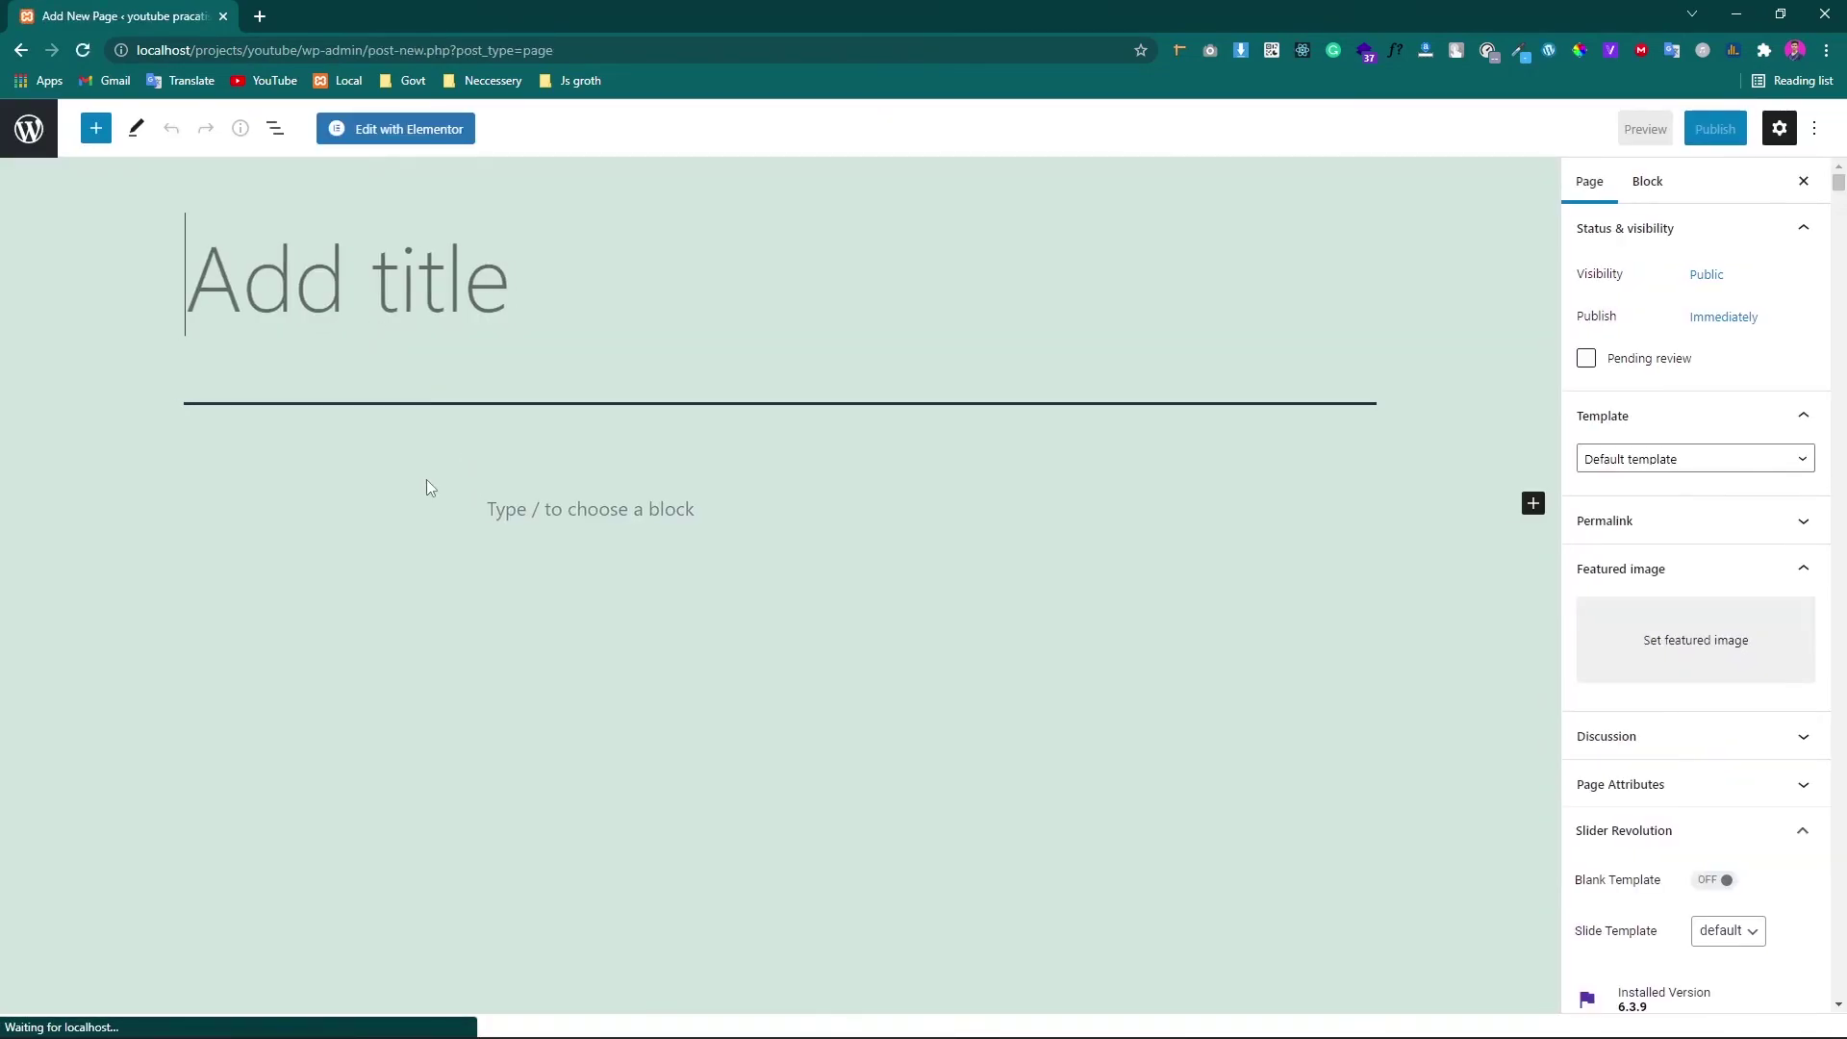
pyautogui.write('Slider')
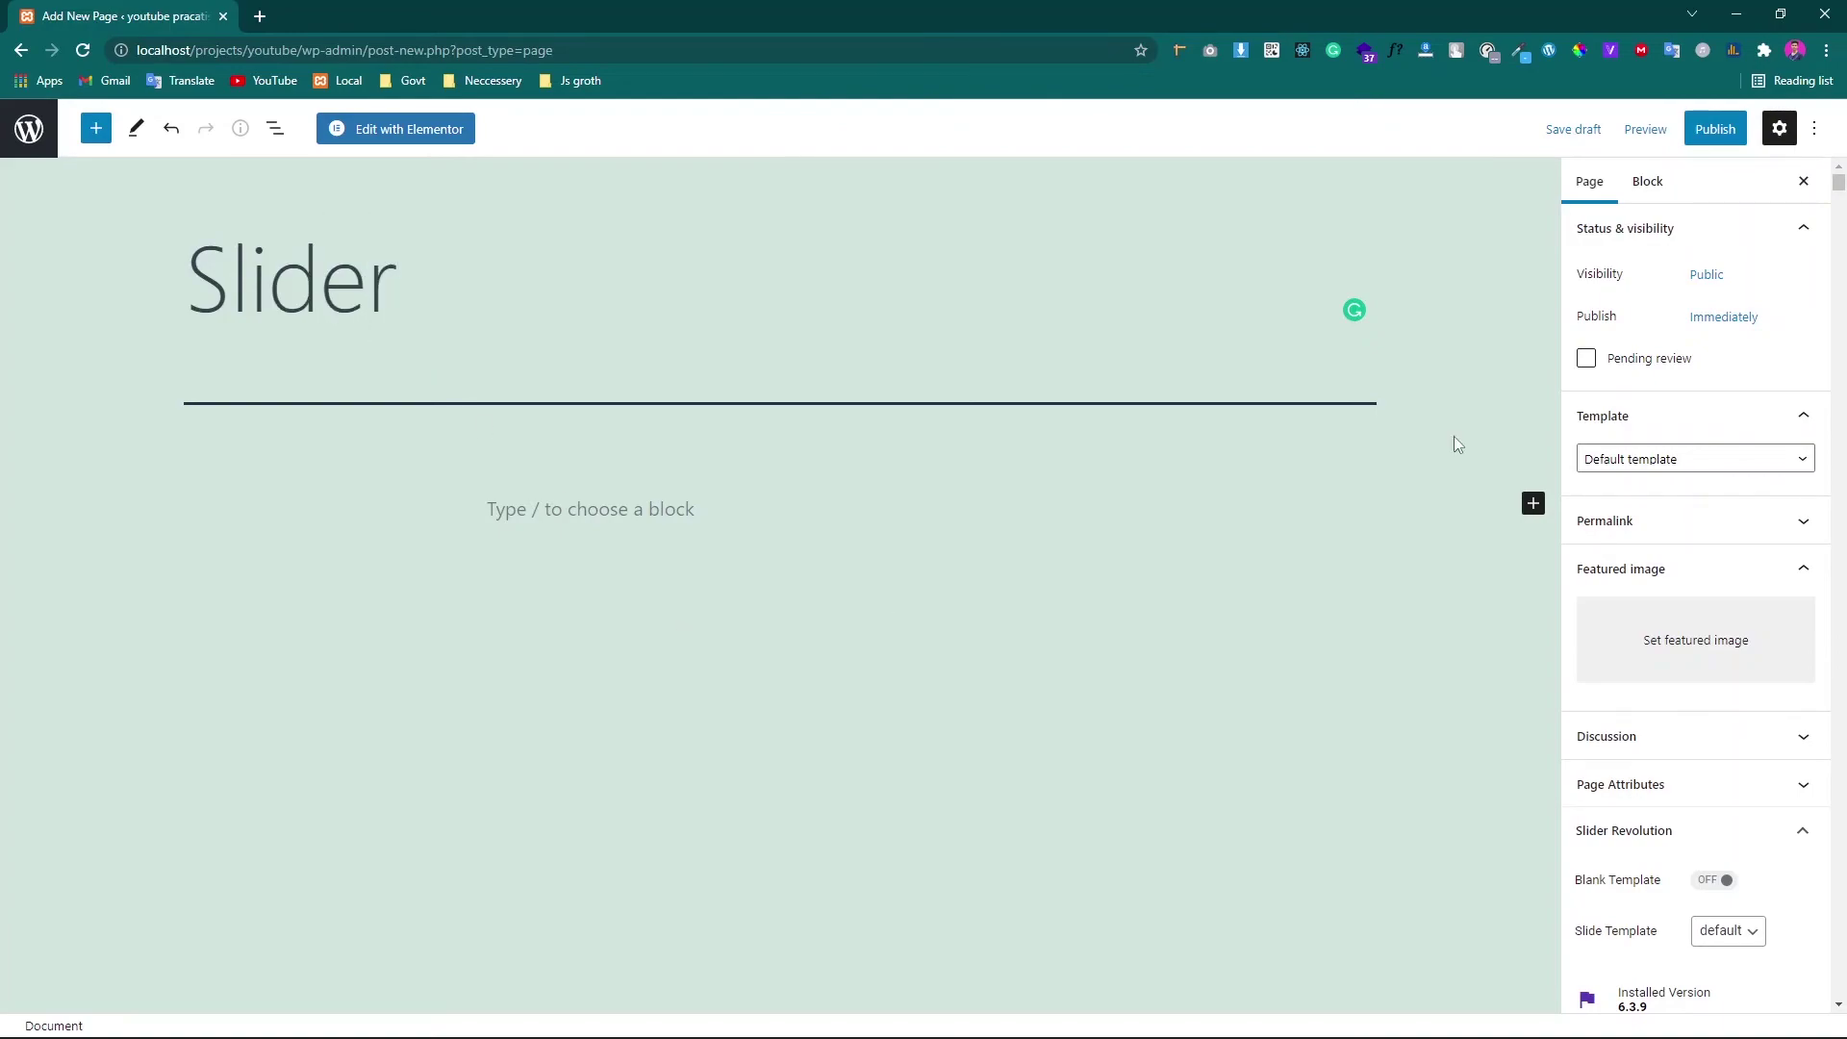
pyautogui.click(1719, 460)
pyautogui.click(1641, 513)
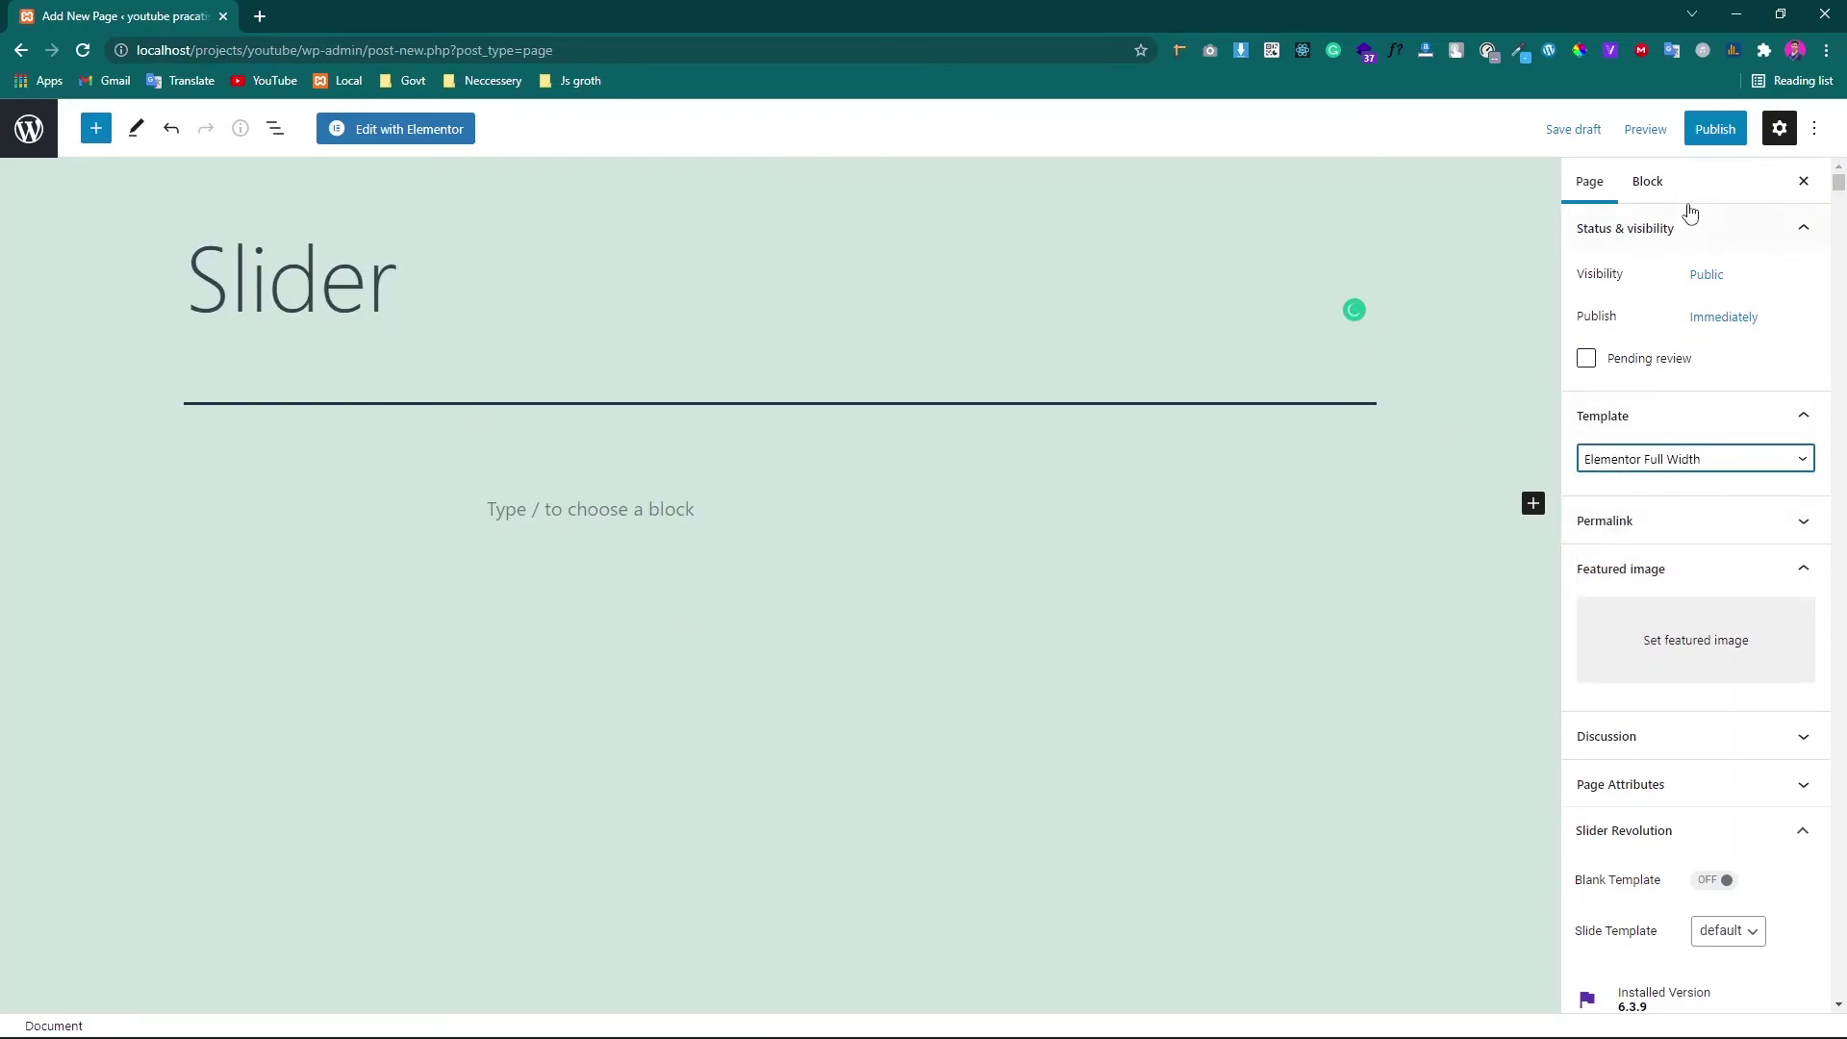
pyautogui.click(1716, 129)
pyautogui.click(1693, 132)
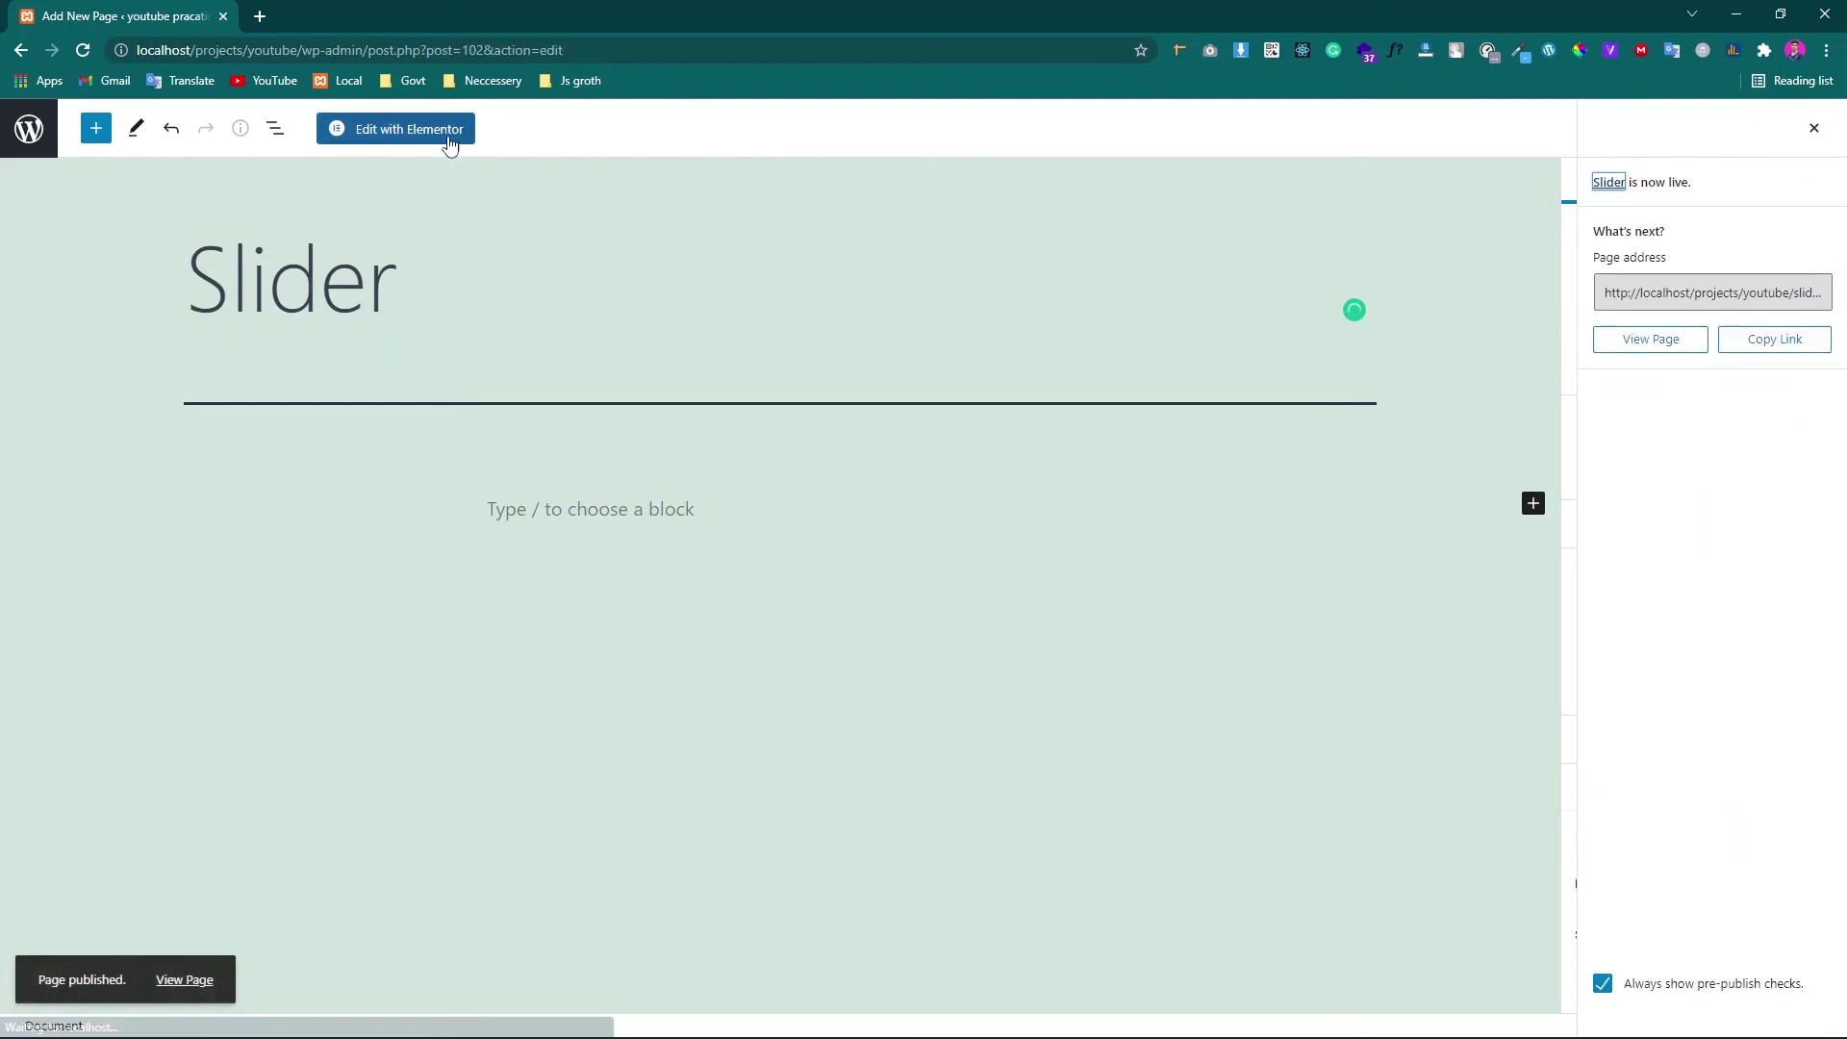
# Edit the Slider page with Elementor and add a Shortcode widget containing [rev_slider alias="slider-1"][/rev_slider].
pyautogui.click(416, 131)
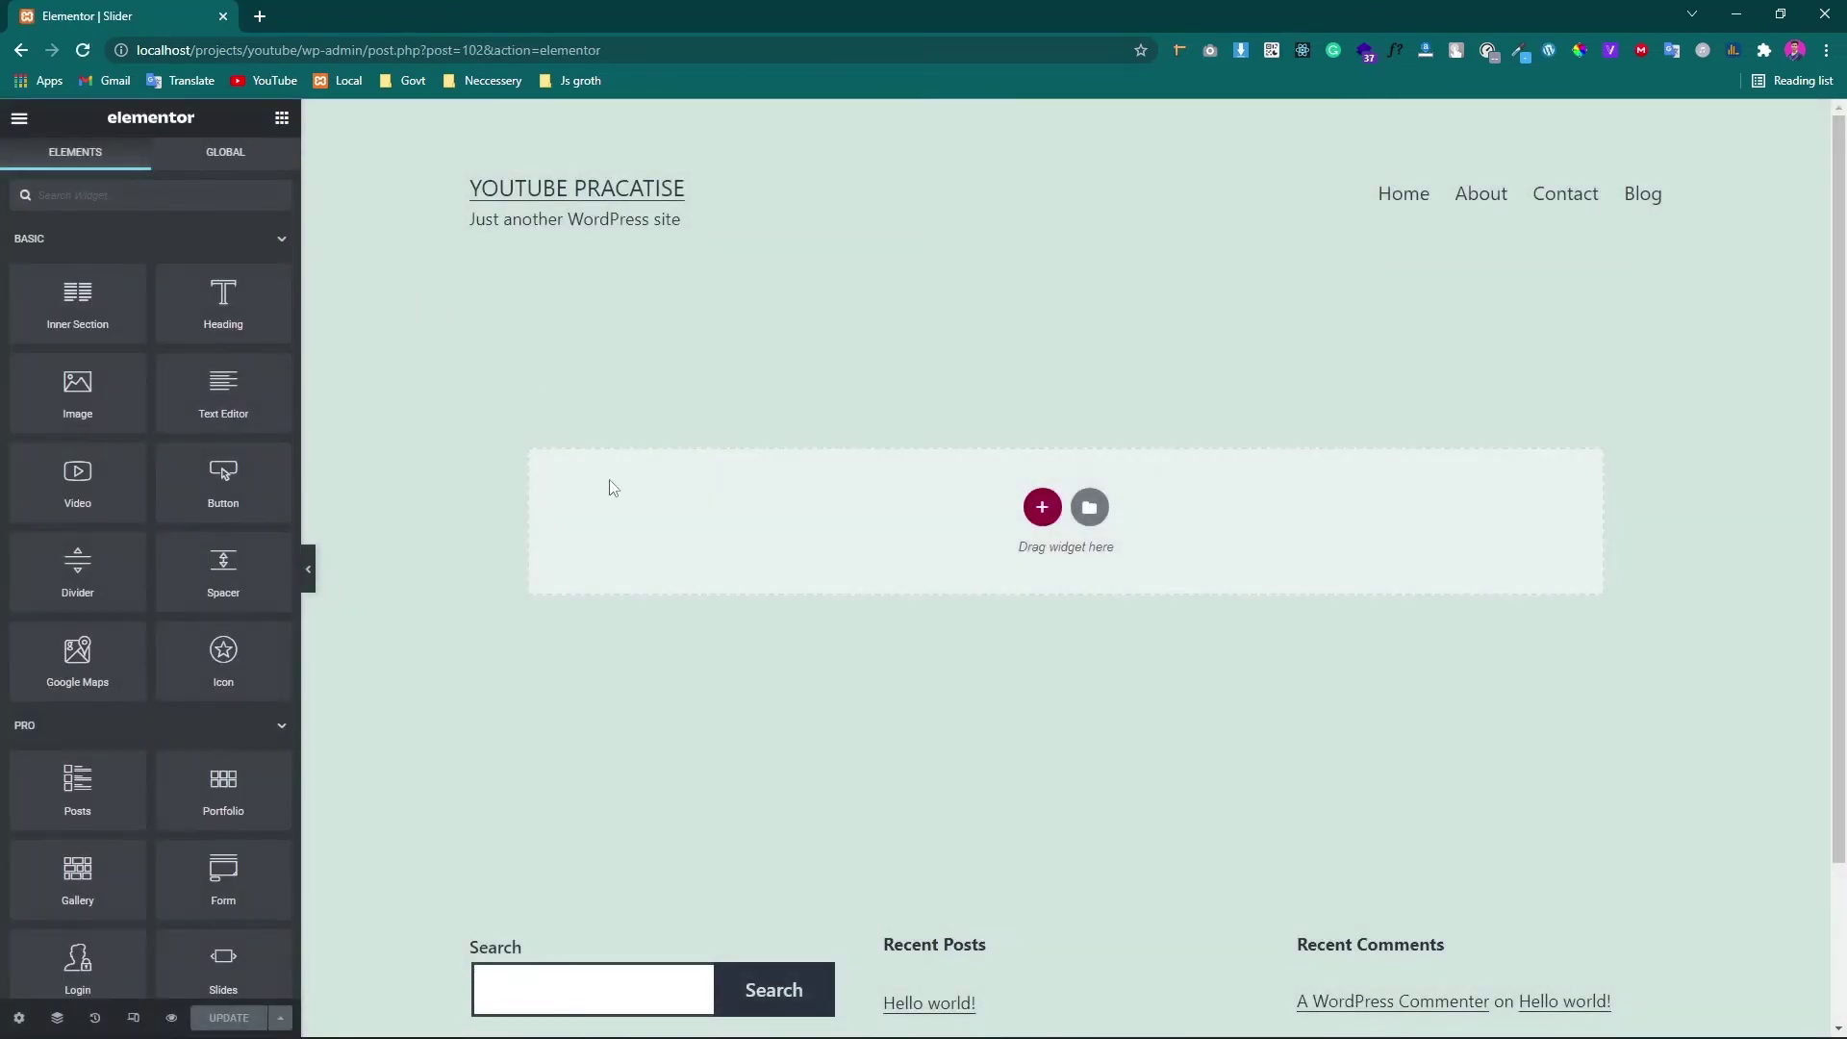
pyautogui.click(82, 195)
pyautogui.write('shd')
pyautogui.moveTo(77, 258); pyautogui.dragTo(967, 498)
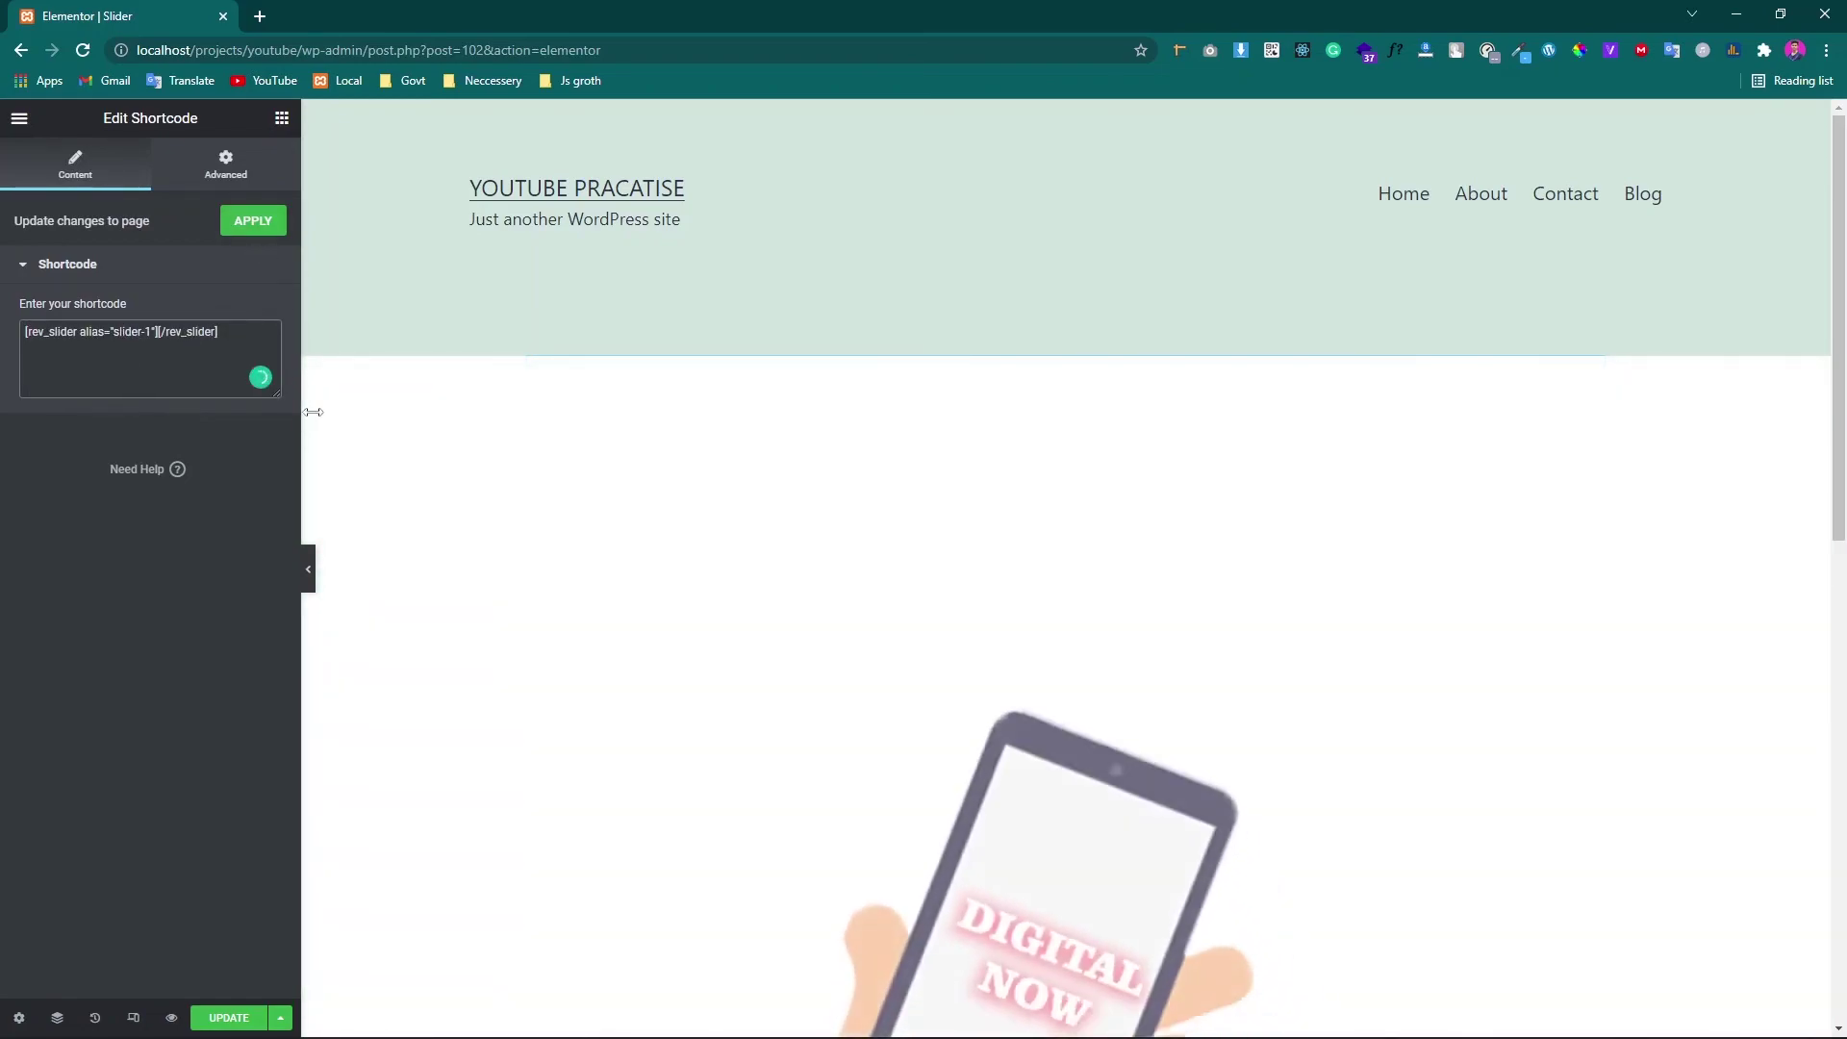
# Hide the Elementor panel and watch the embedded header animation play across the full page width.
pyautogui.click(304, 564)
pyautogui.scroll(-4, 759, 442)
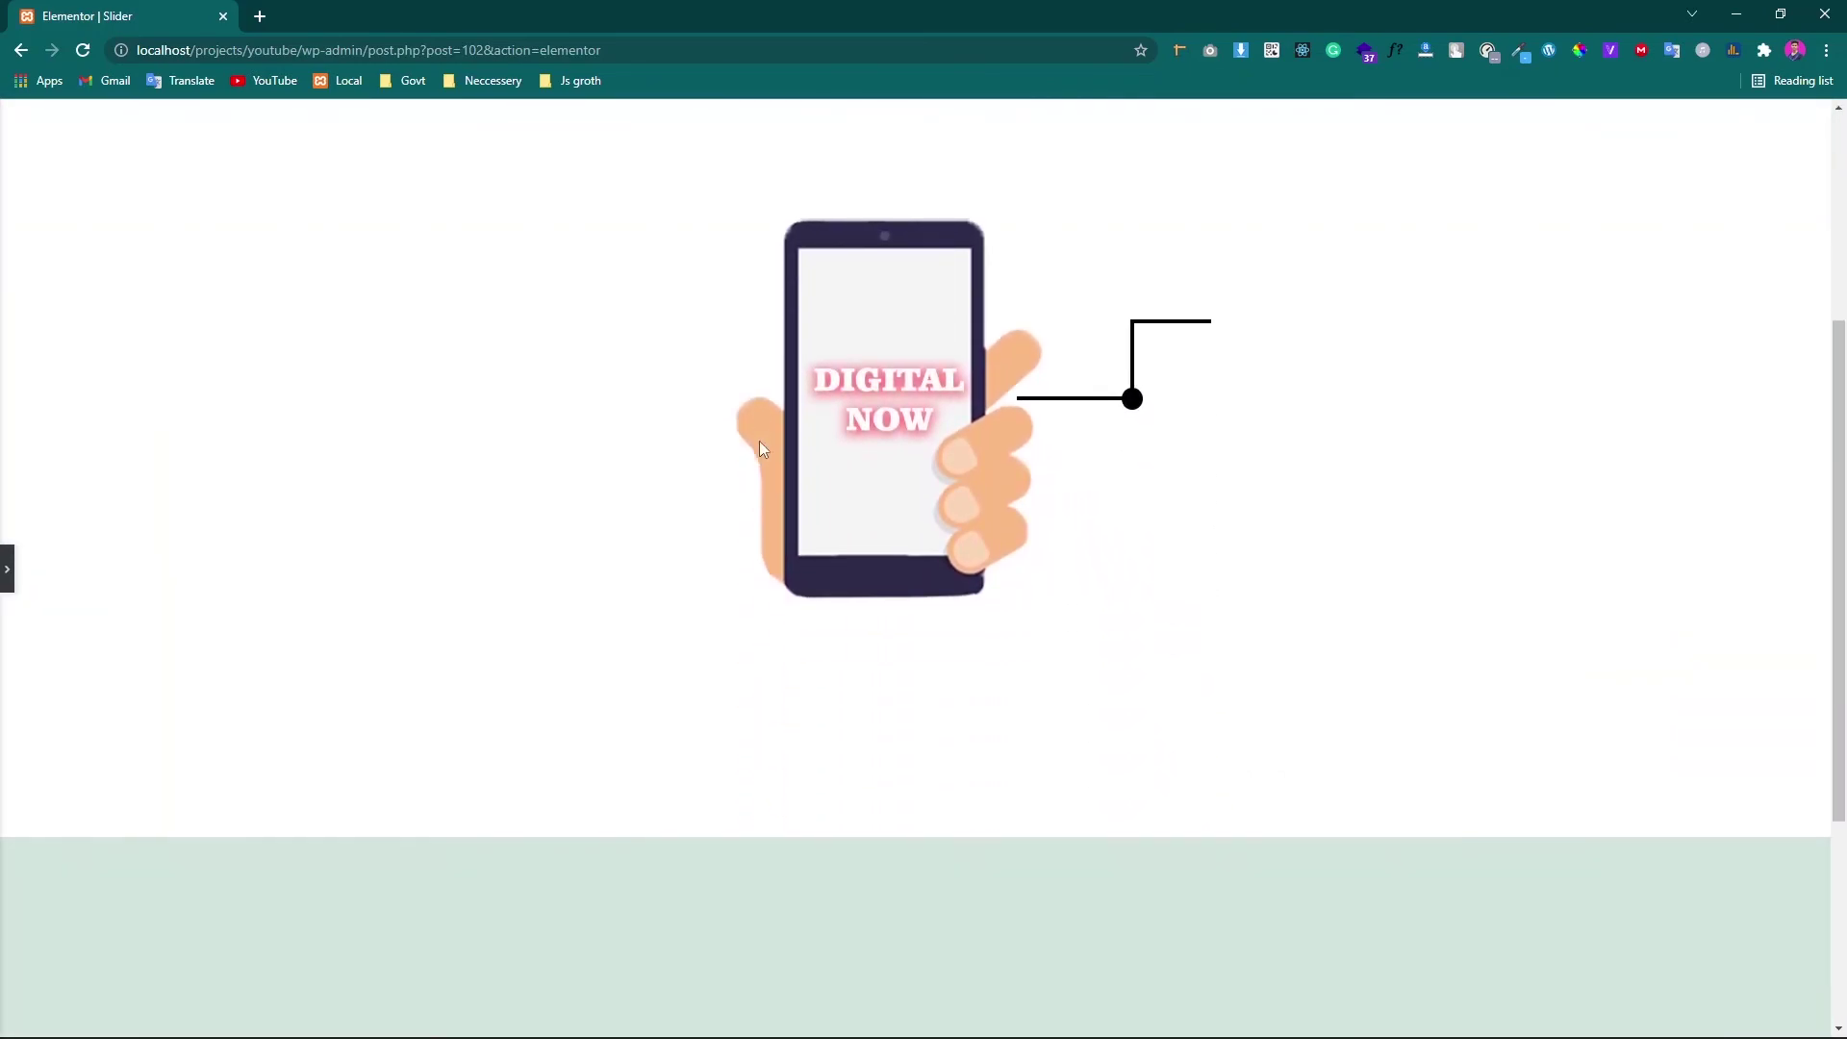
pyautogui.scroll(3, 489, 463)
pyautogui.scroll(-2, 458, 515)
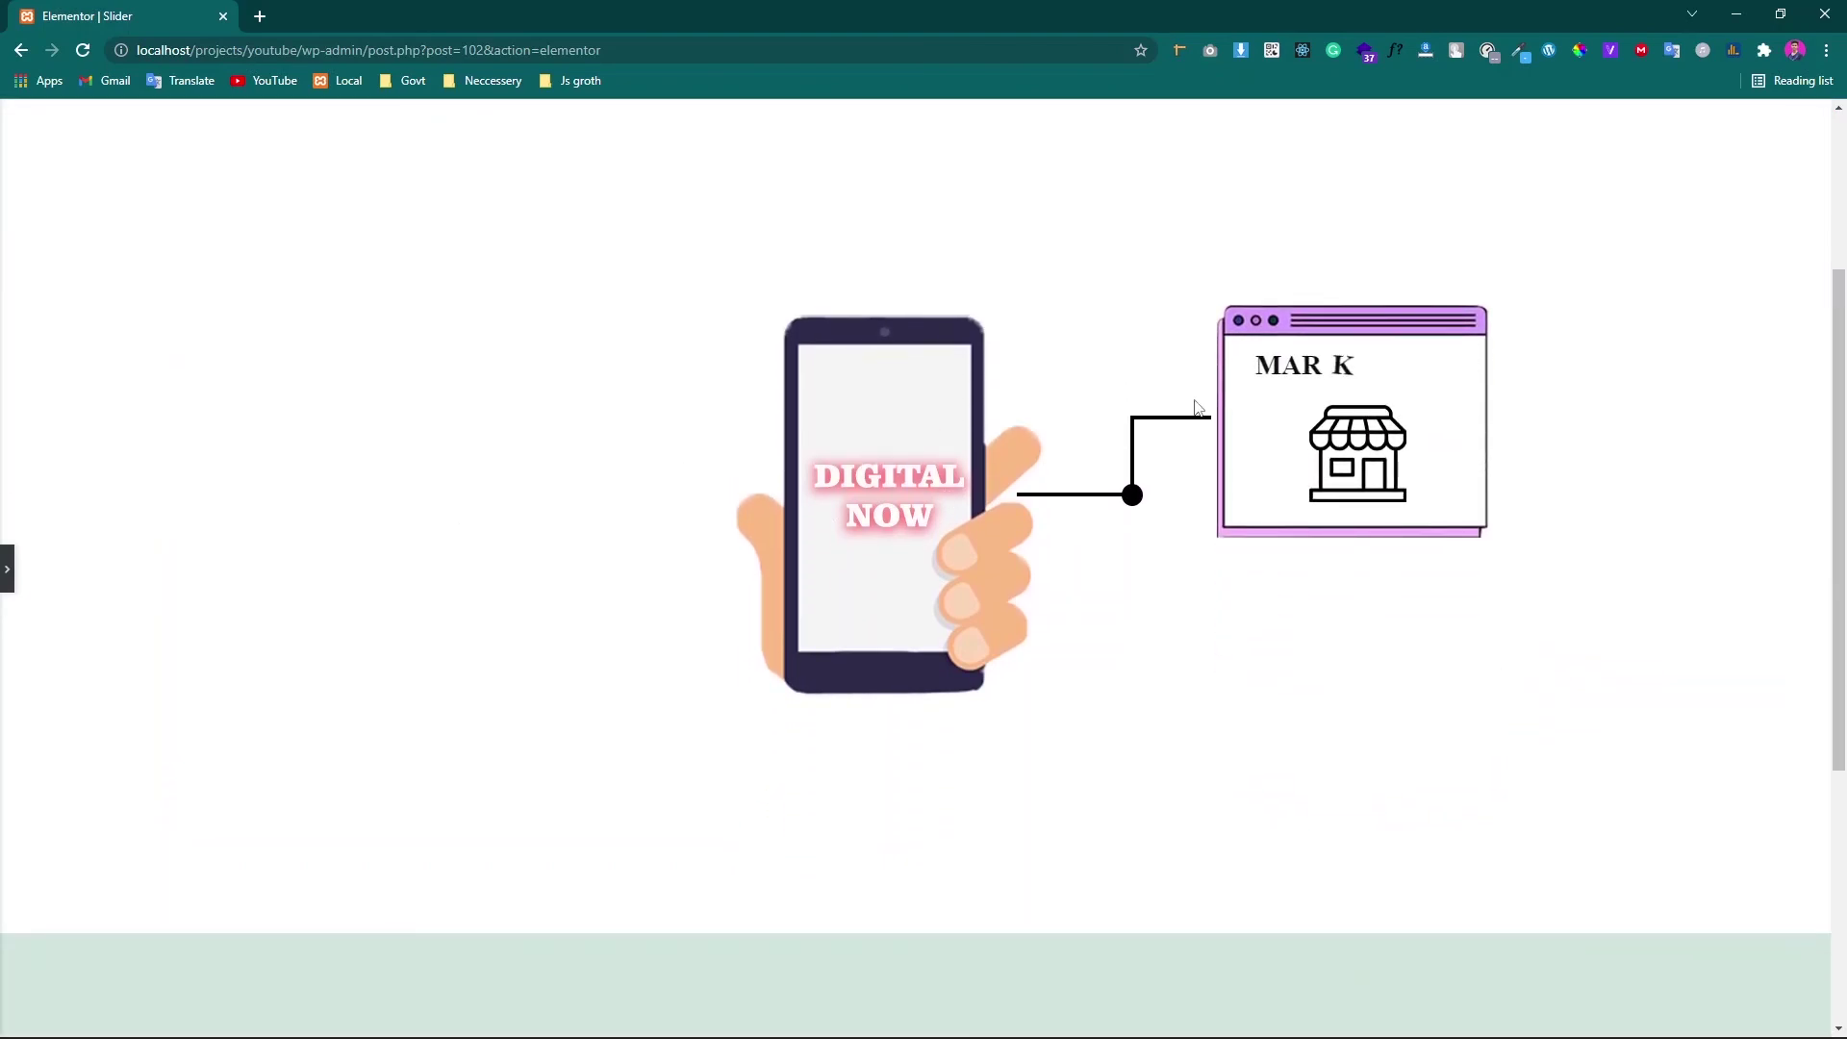
pyautogui.scroll(2, 482, 487)
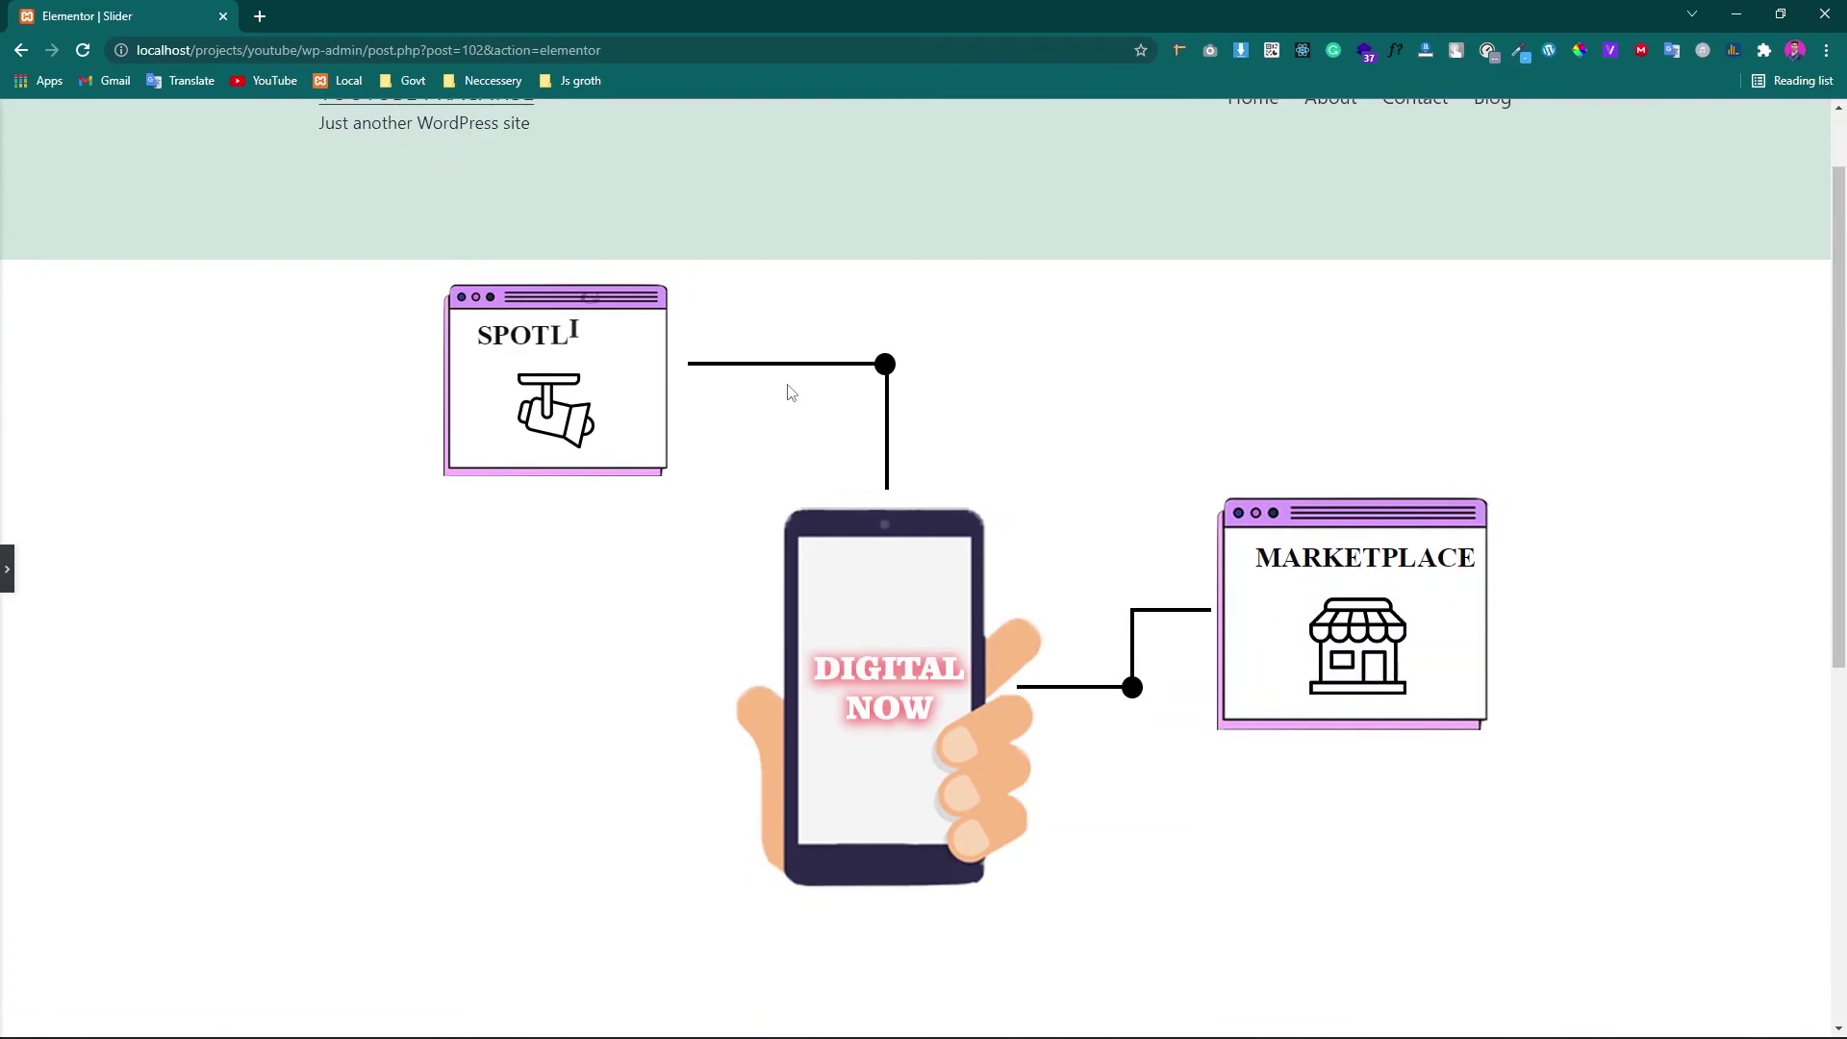
pyautogui.scroll(-3, 1026, 447)
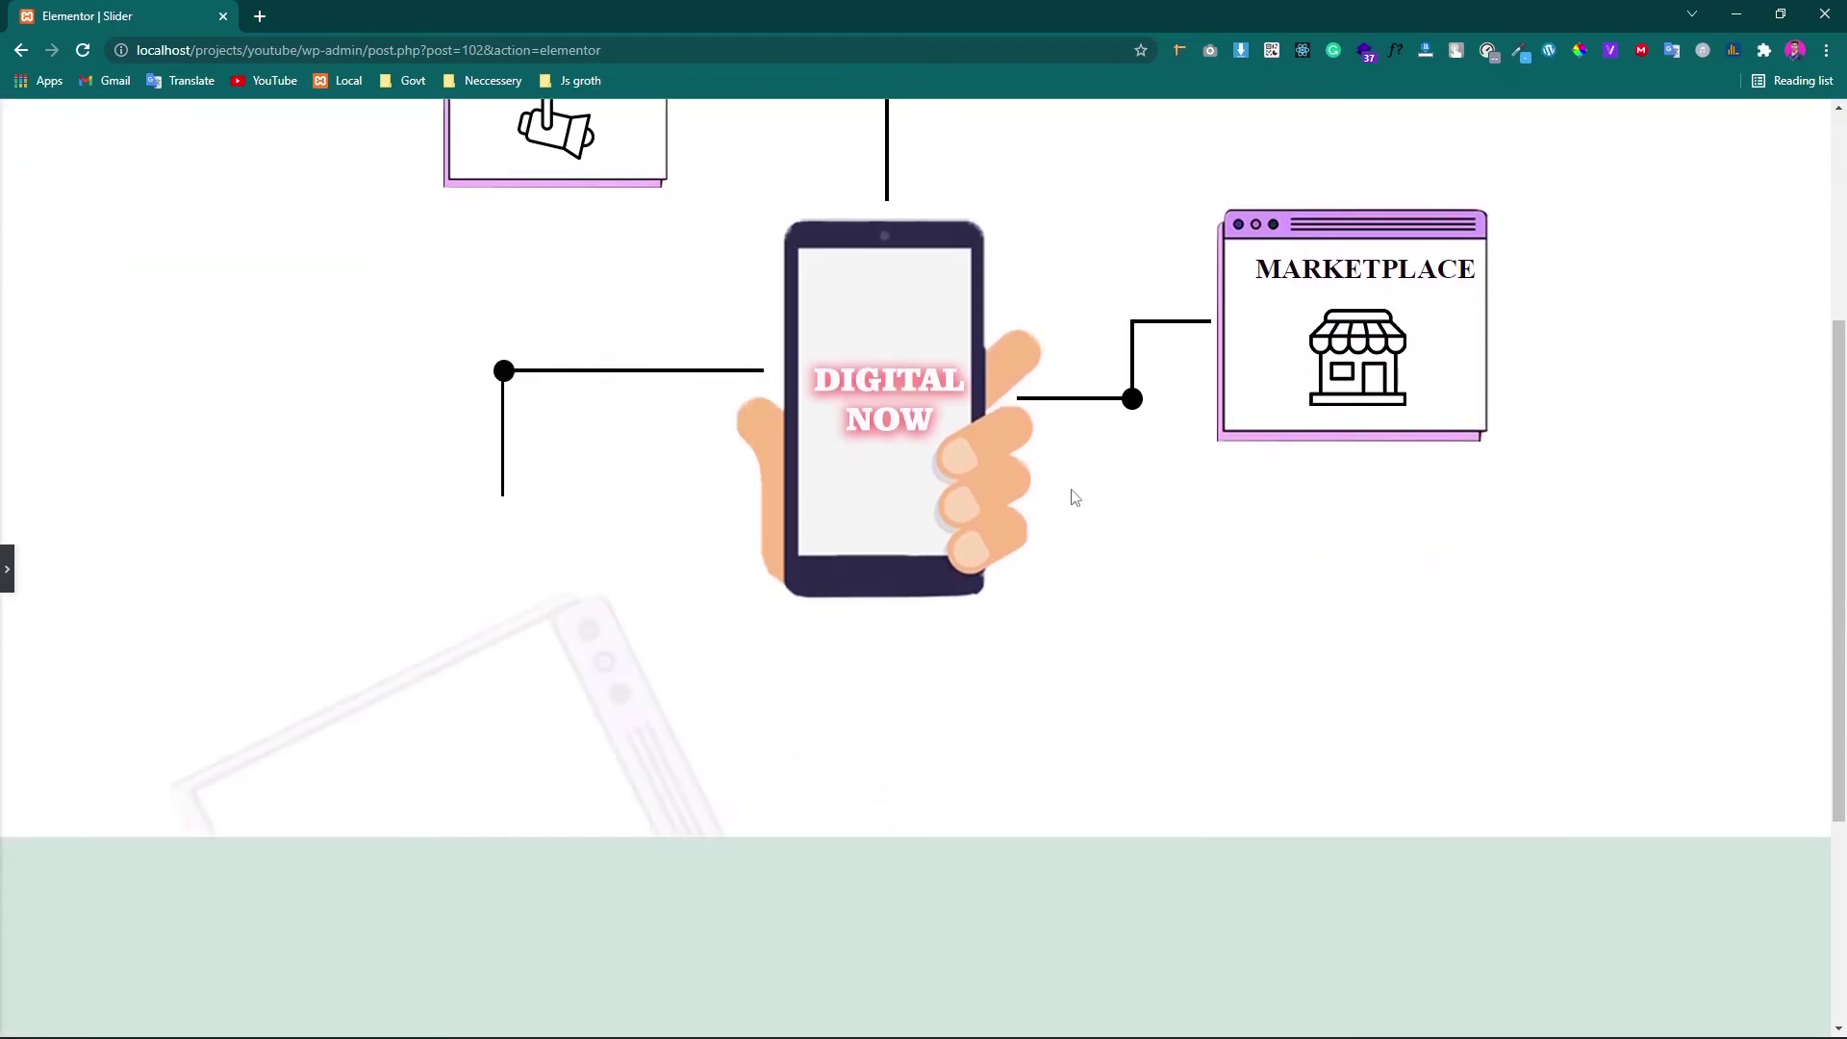